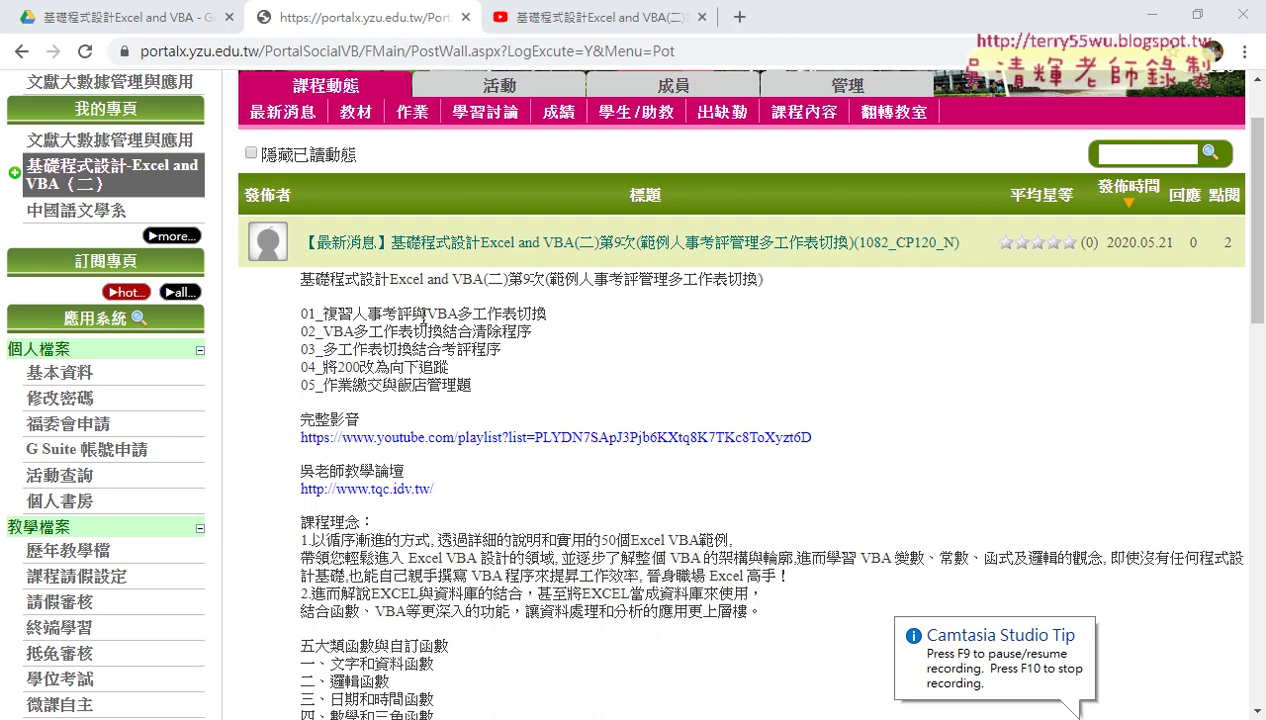
Highlight 'VBA多工作表切換' on the course post, then bring up the 範例_VLOOKUP人事考評管理系統.xlsm workbook
left_click_drag(426, 314, 550, 326)
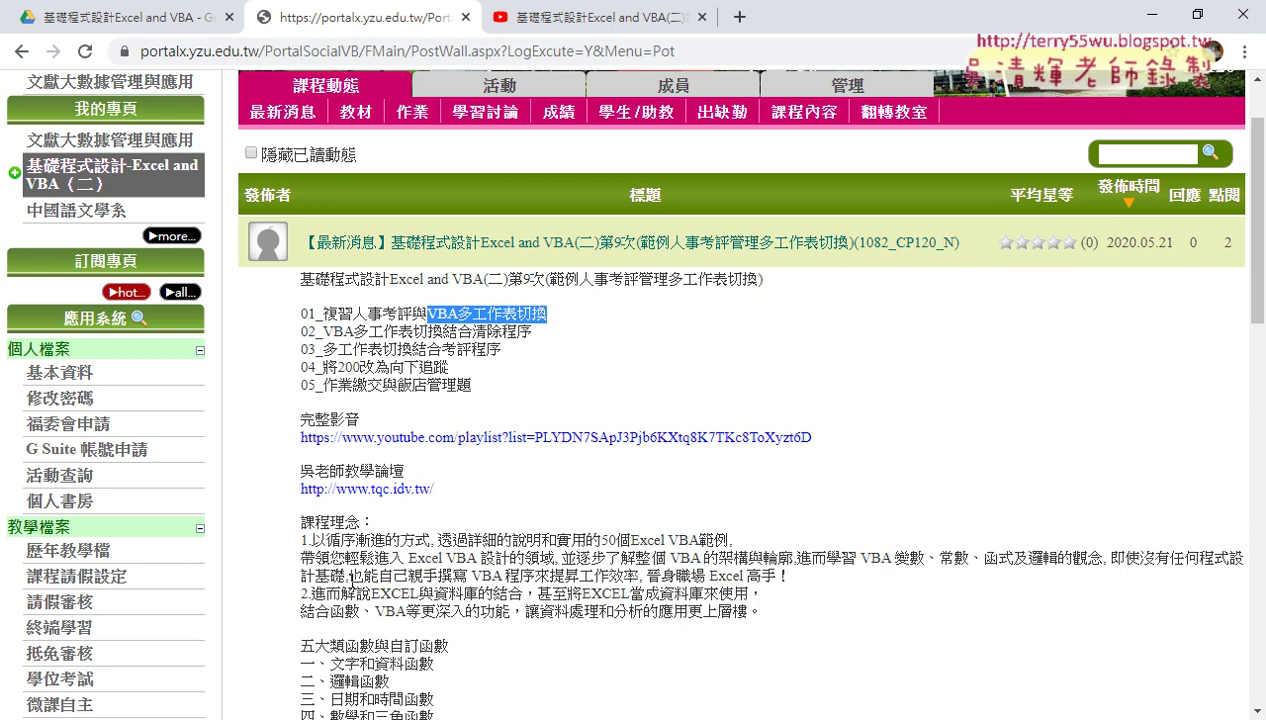
key("alt+Tab")
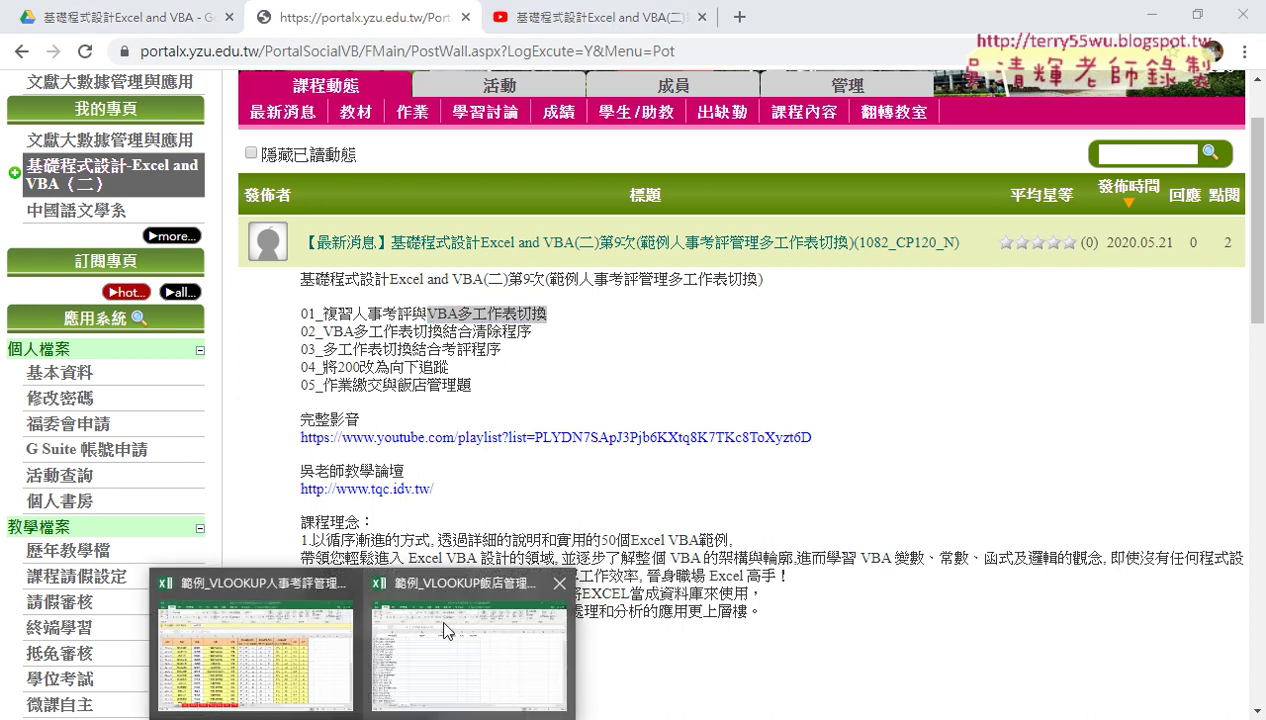
left_click(290, 630)
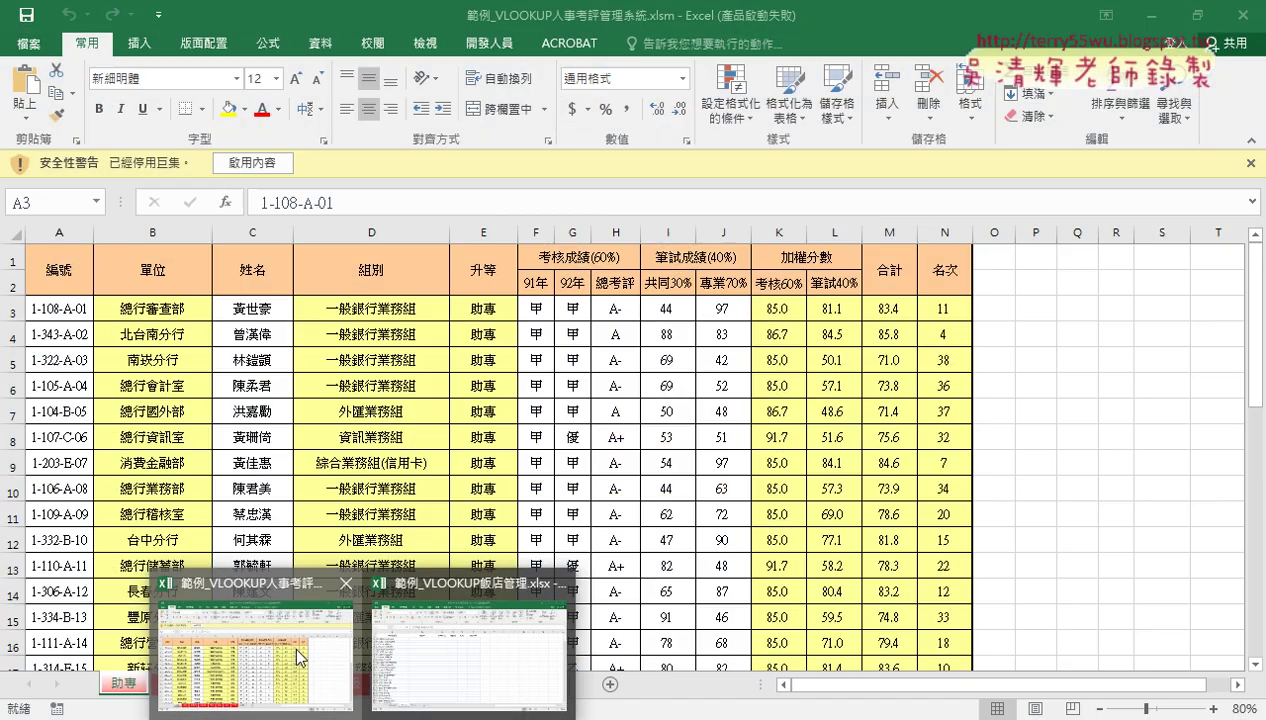
Enable the workbook's macro content and flip through the 領組, 辦事員 and 助理員 sheets
left_click(267, 161)
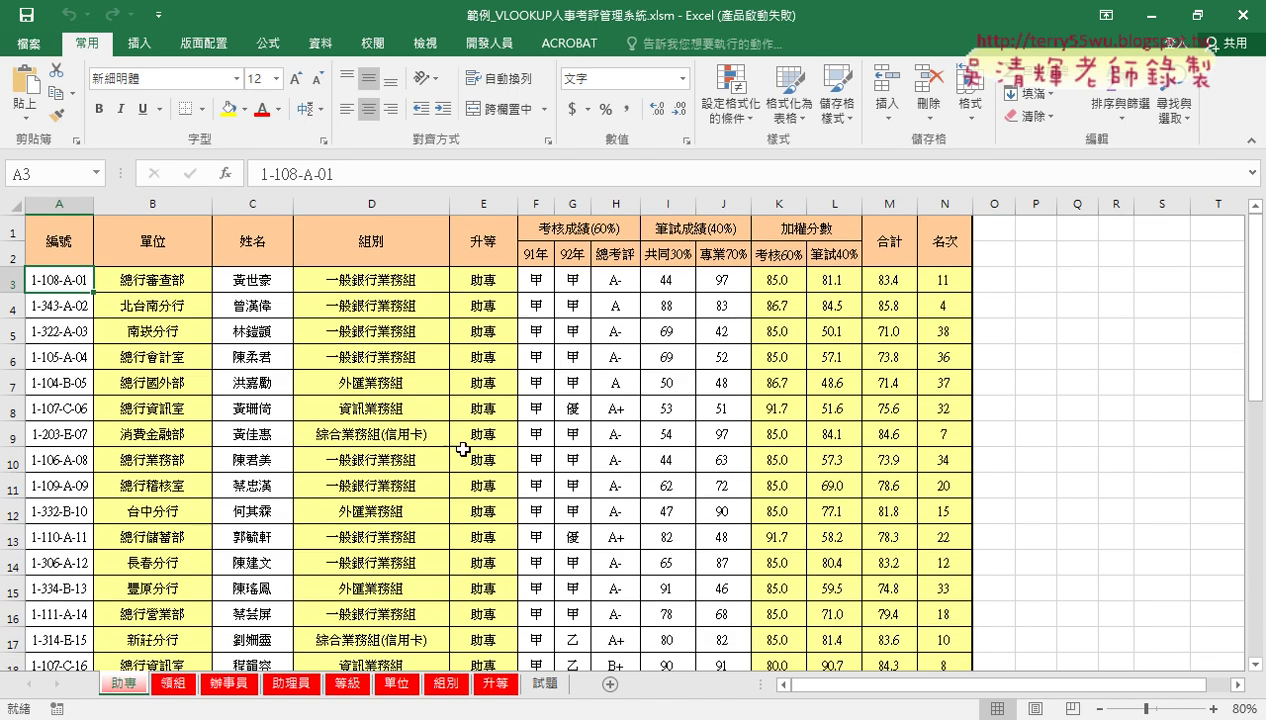
left_click(168, 683)
left_click(230, 683)
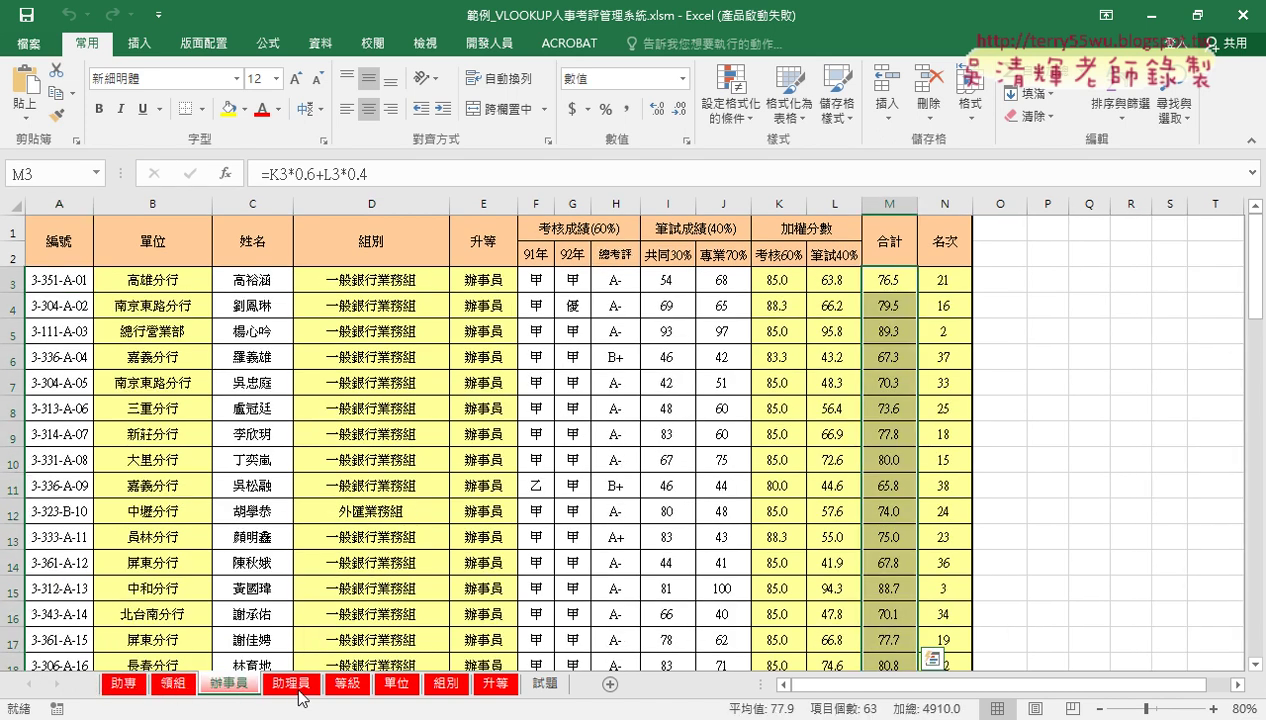
left_click(293, 683)
left_click(136, 683)
left_click(168, 683)
left_click(232, 683)
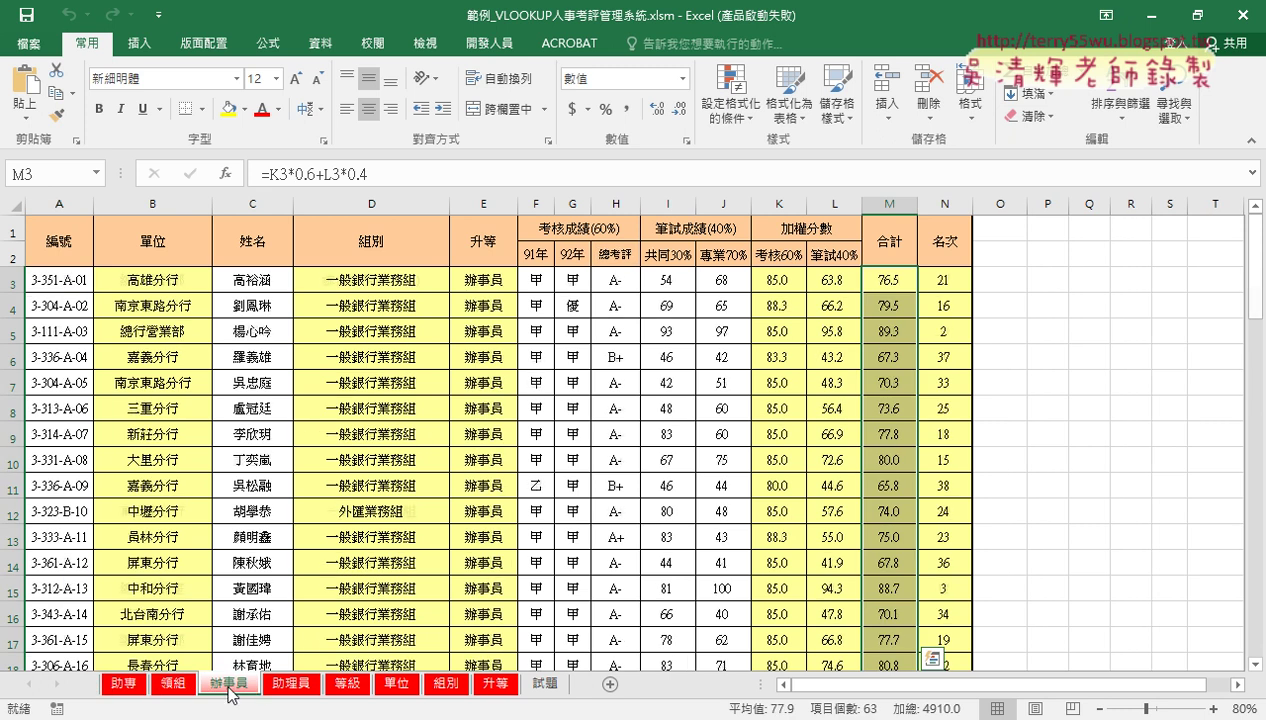
left_click(291, 683)
Return to 助專 and cycle through the grade sheets once more, ending back on 助專
left_click(127, 685)
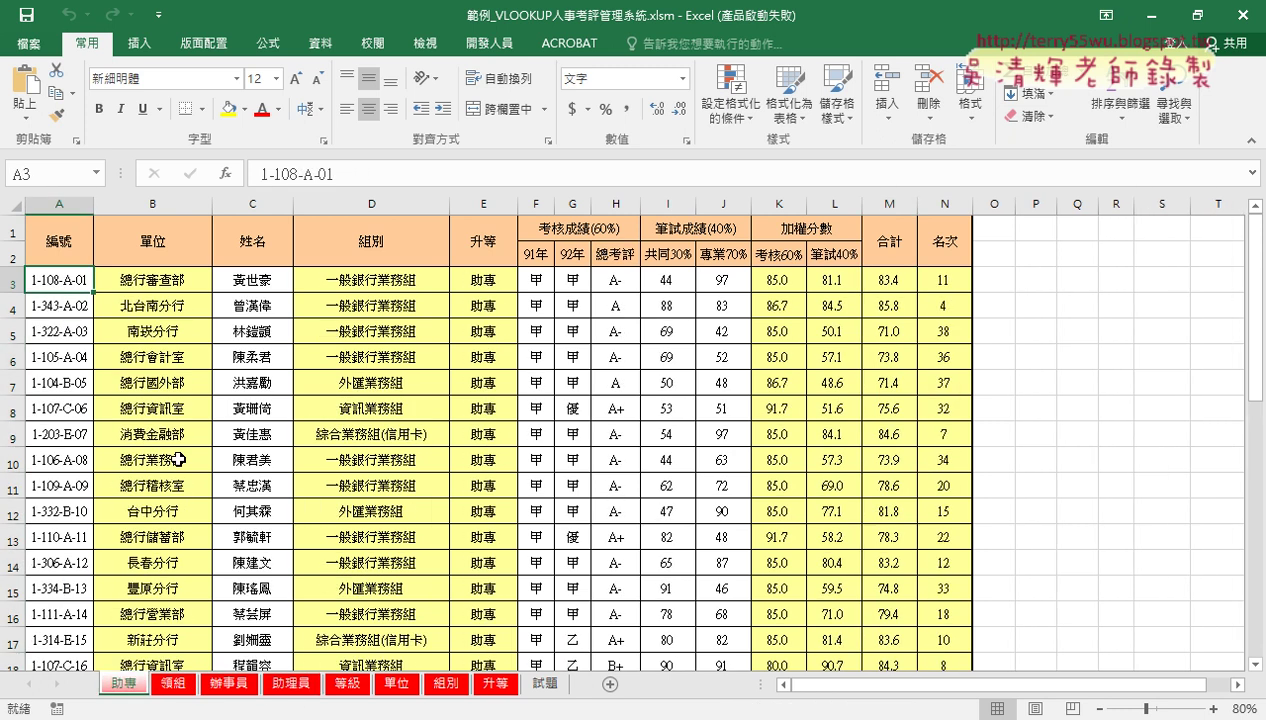
left_click(175, 683)
left_click(241, 685)
left_click(296, 686)
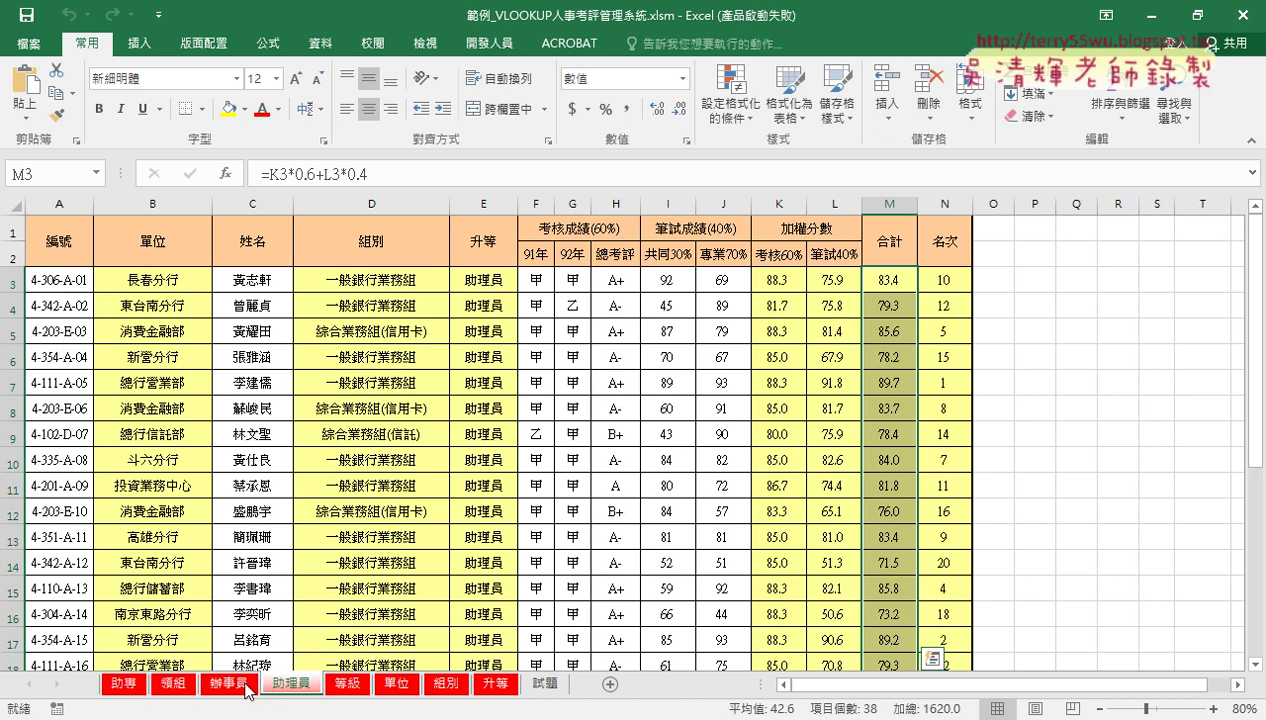
left_click(125, 684)
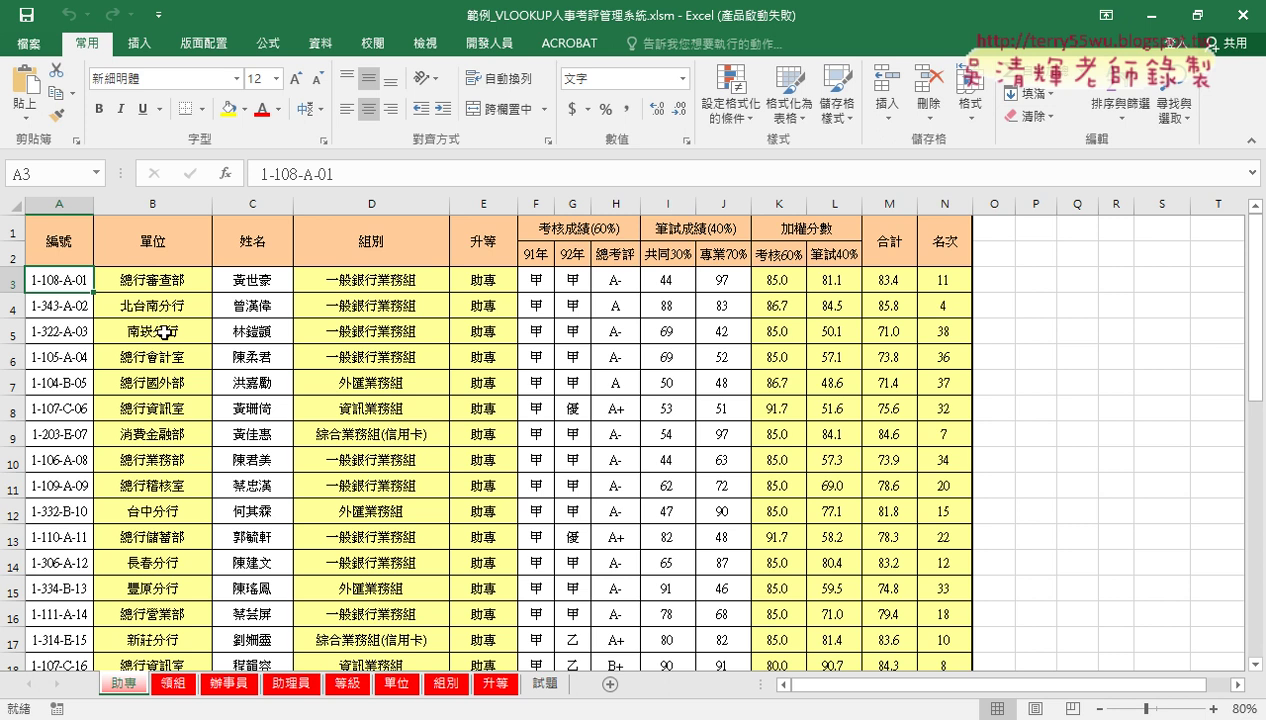
Inspect the unit VLOOKUP formula in B3, glance at 領組 and 辦事員, then return to 助專
left_click(173, 285)
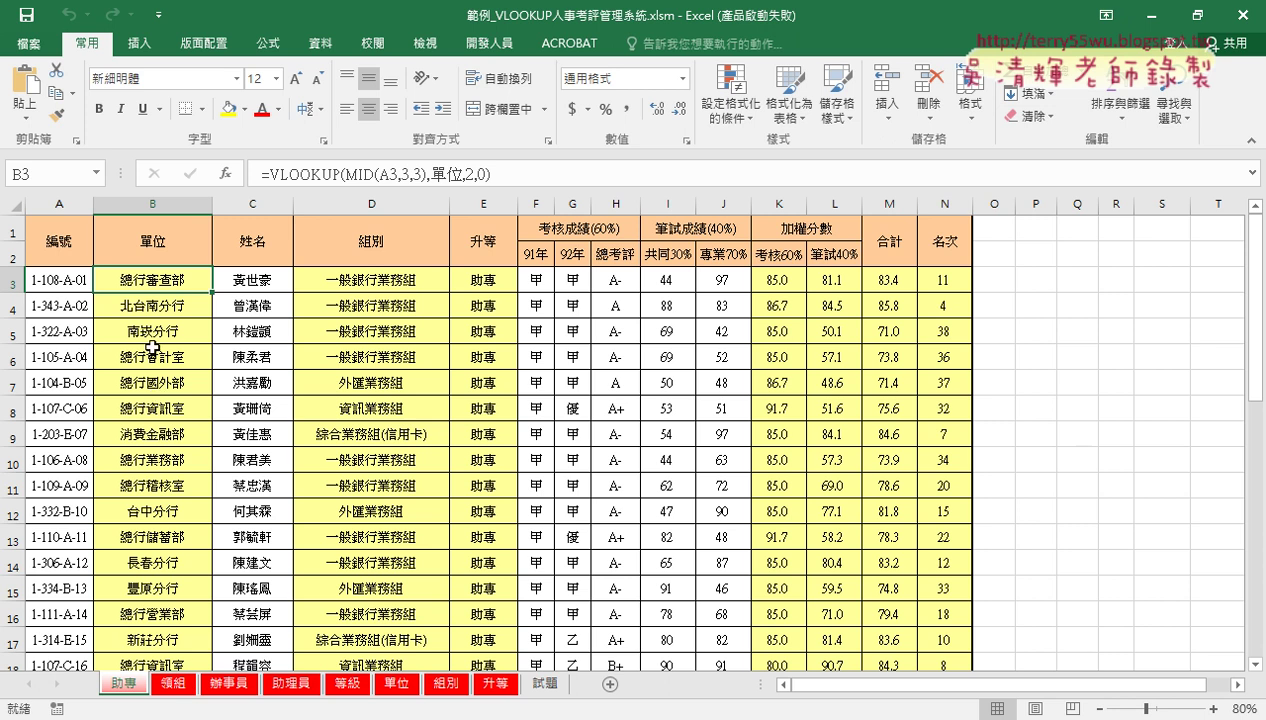
left_click(174, 684)
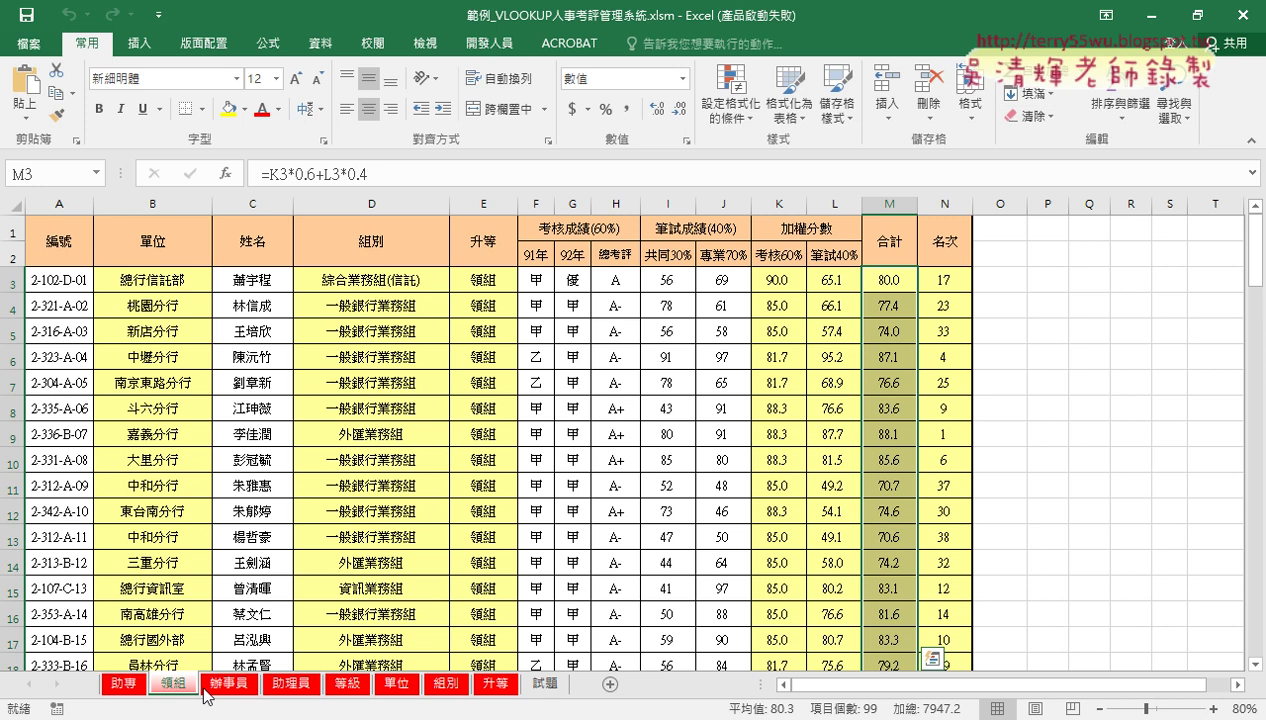
left_click(207, 688)
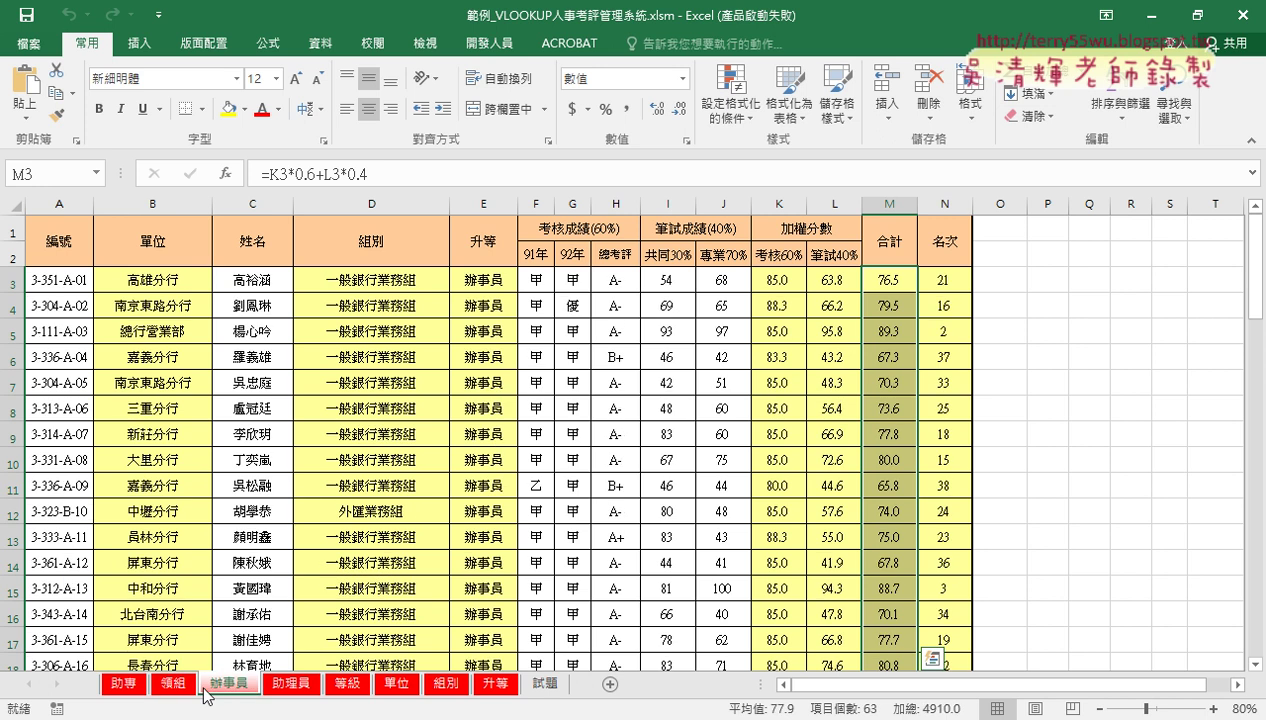
left_click(129, 688)
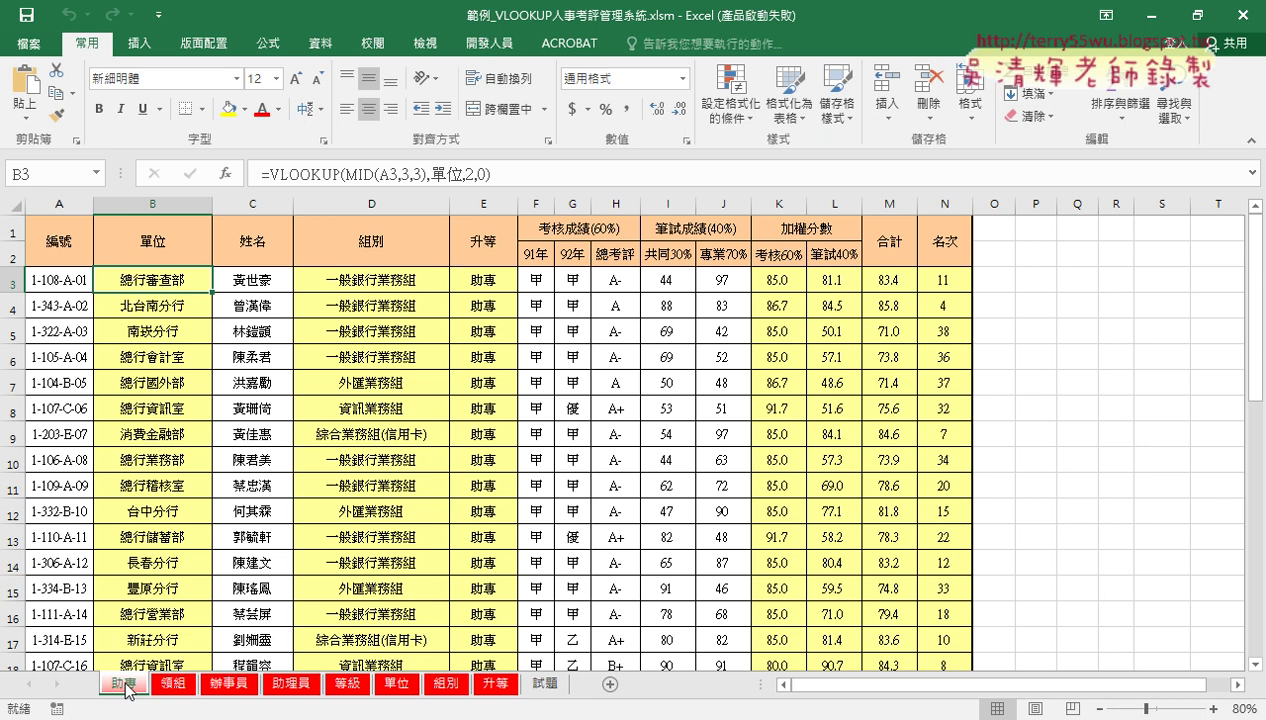
Minimize Excel, highlight 飯店管理 on line 05, and bring up 範例_VLOOKUP飯店管理.xlsx's Bill List
left_click(1151, 16)
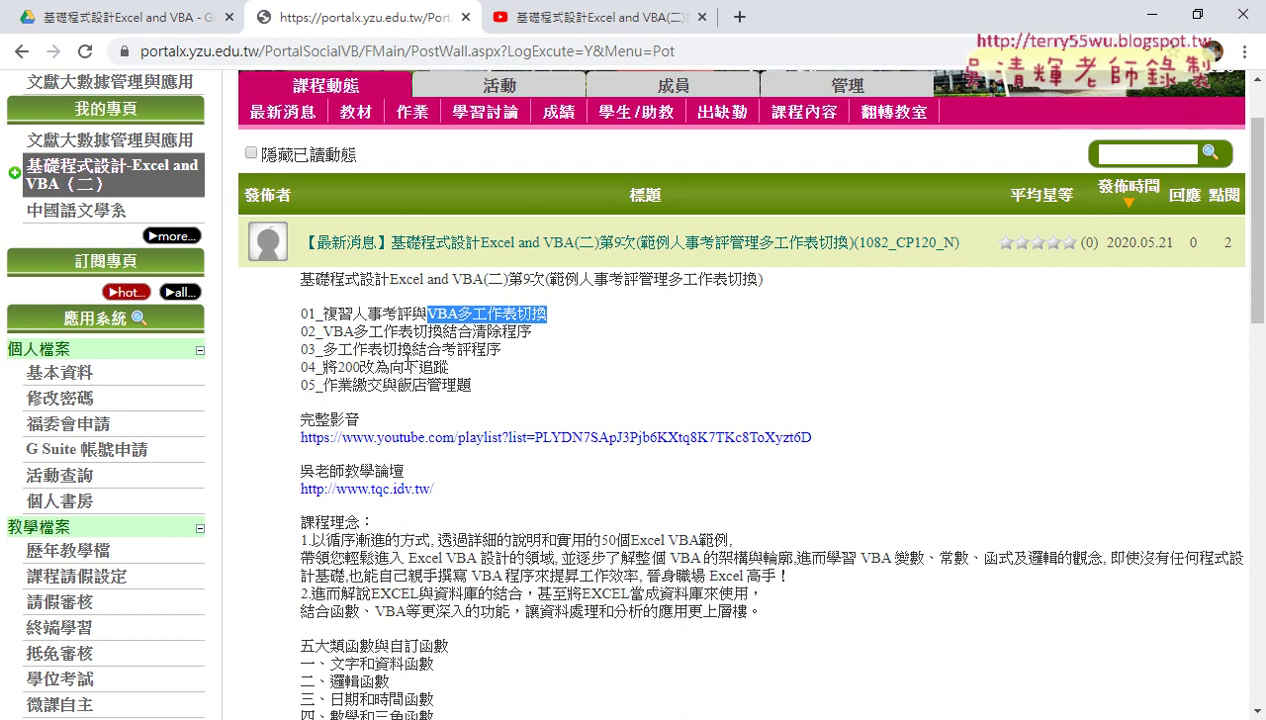
mouse_move(449, 368)
left_mouse_down()
mouse_move(390, 368)
mouse_move(442, 385)
left_mouse_up()
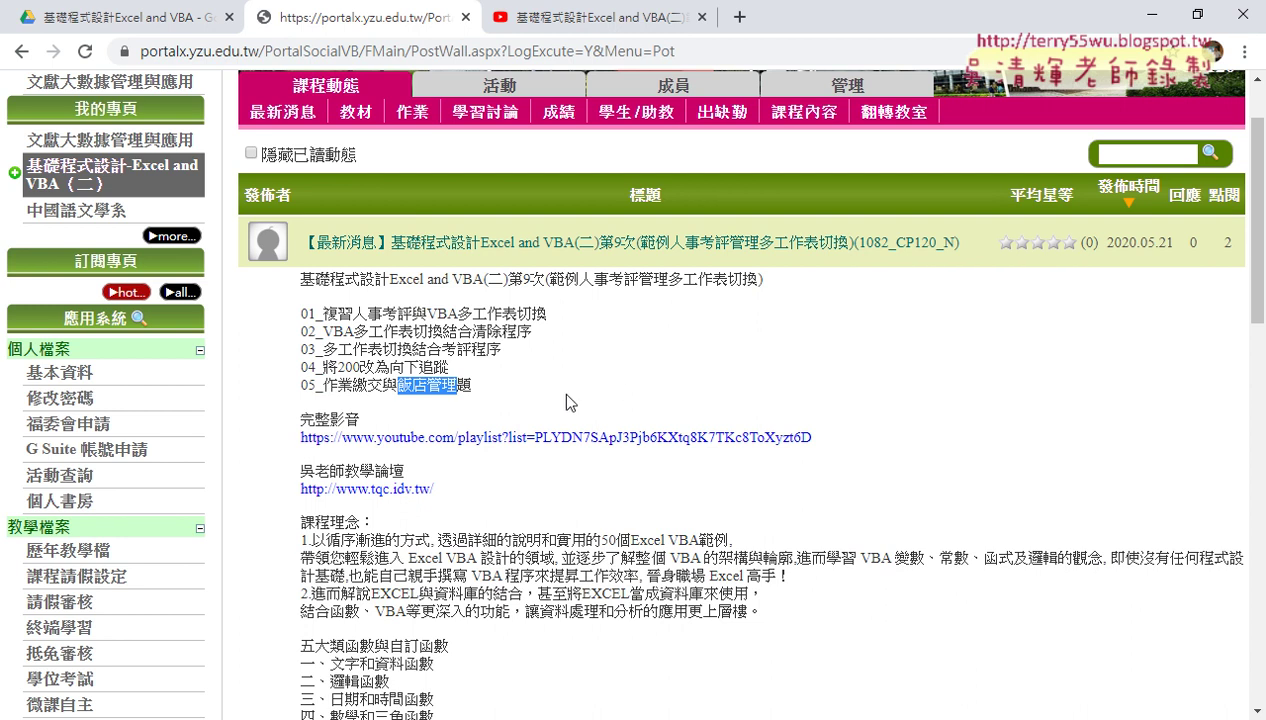
left_click(437, 682)
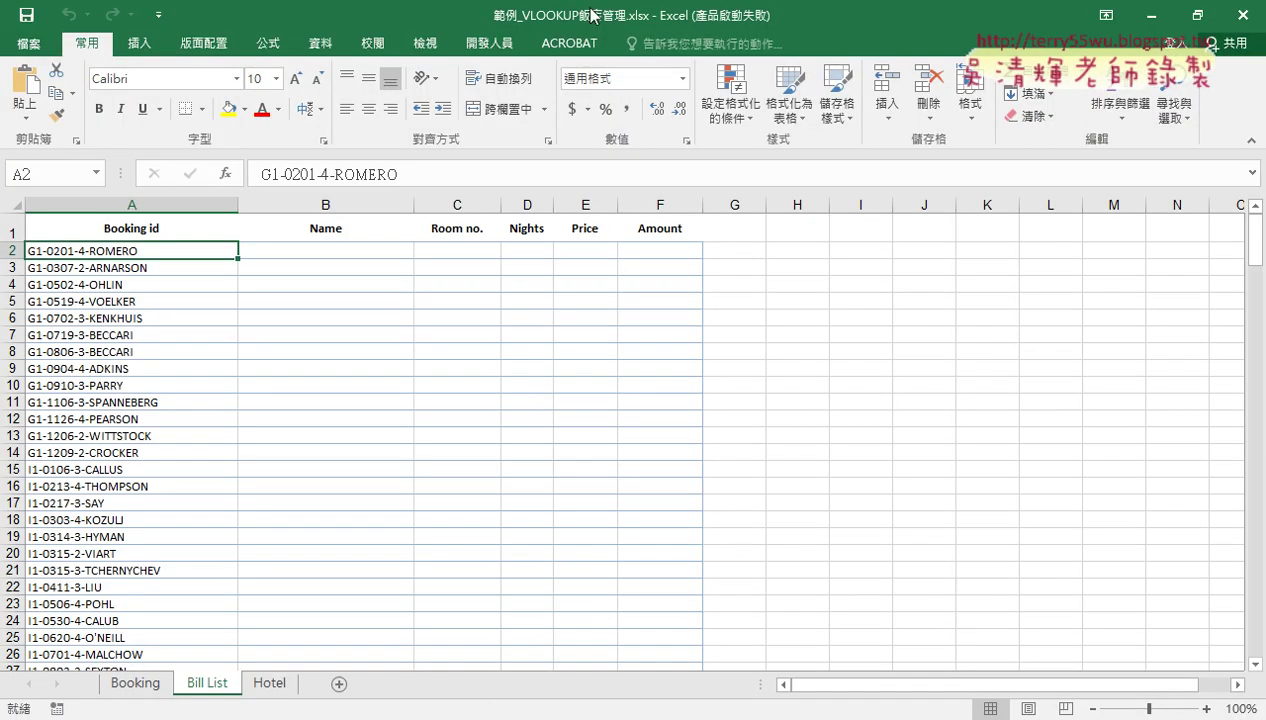
key("alt+Tab")
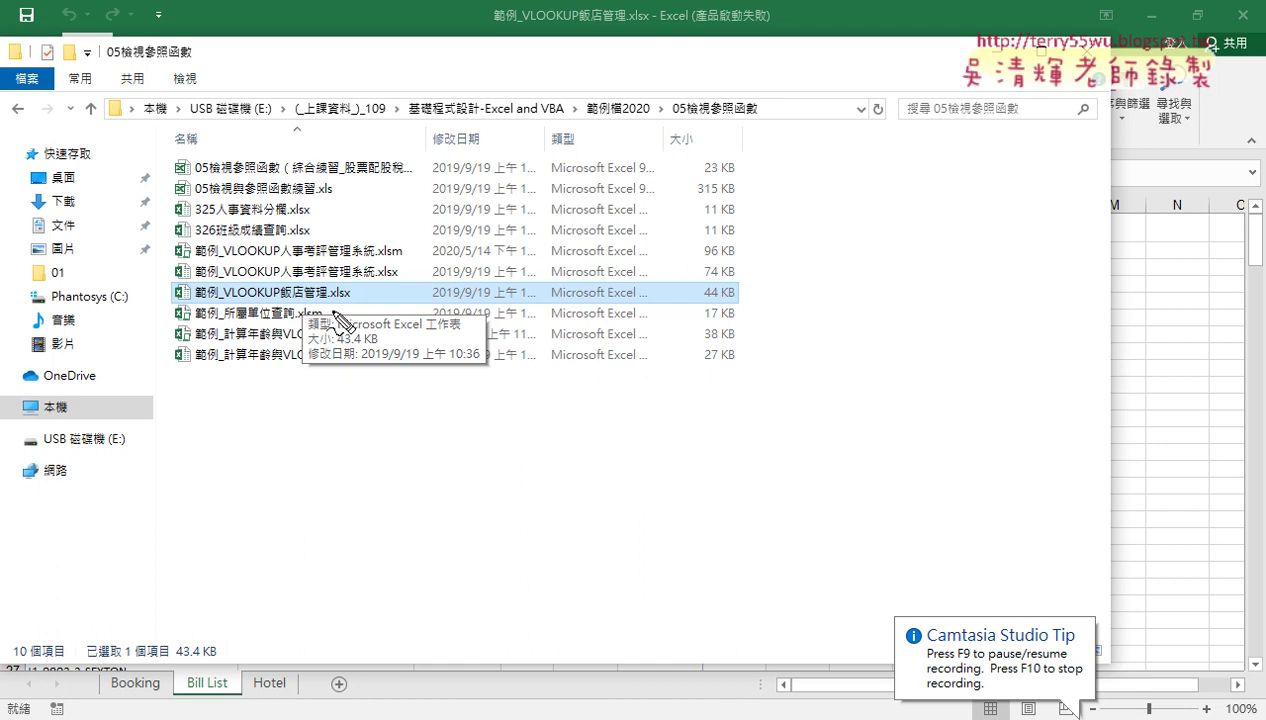
mouse_move(300, 308)
left_mouse_down()
mouse_move(335, 290)
mouse_move(378, 310)
left_mouse_up()
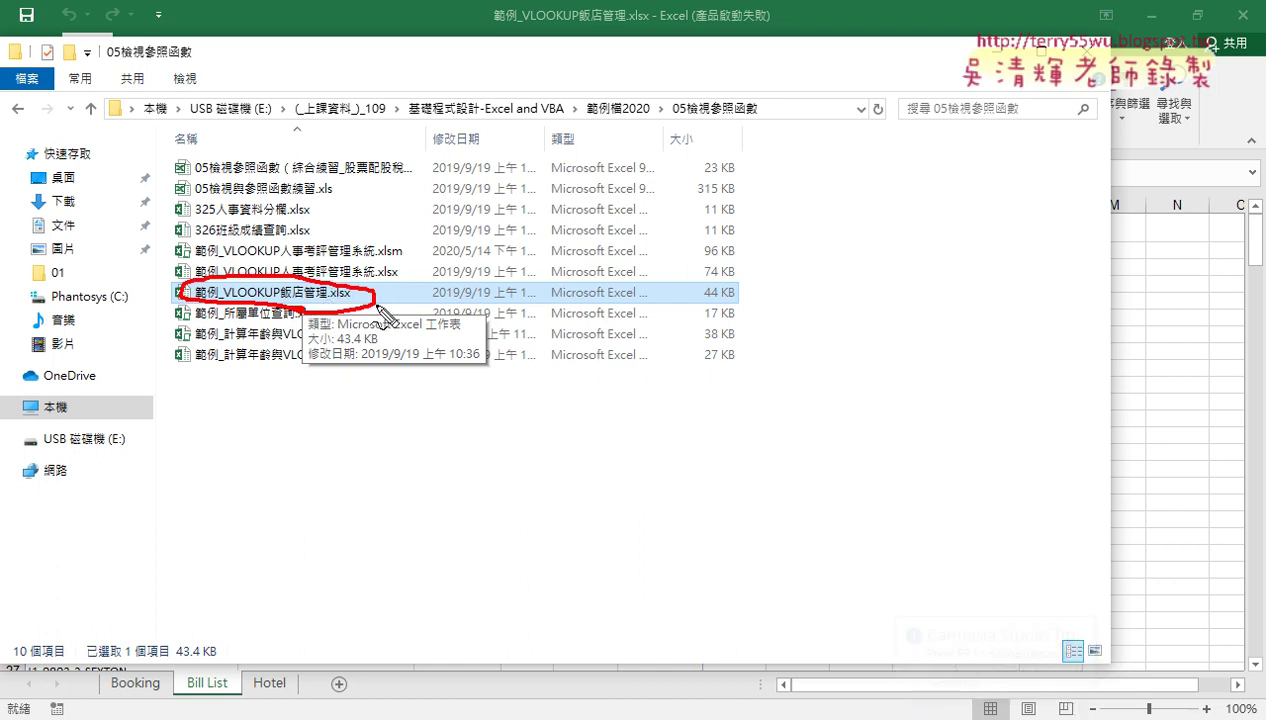
key("Escape")
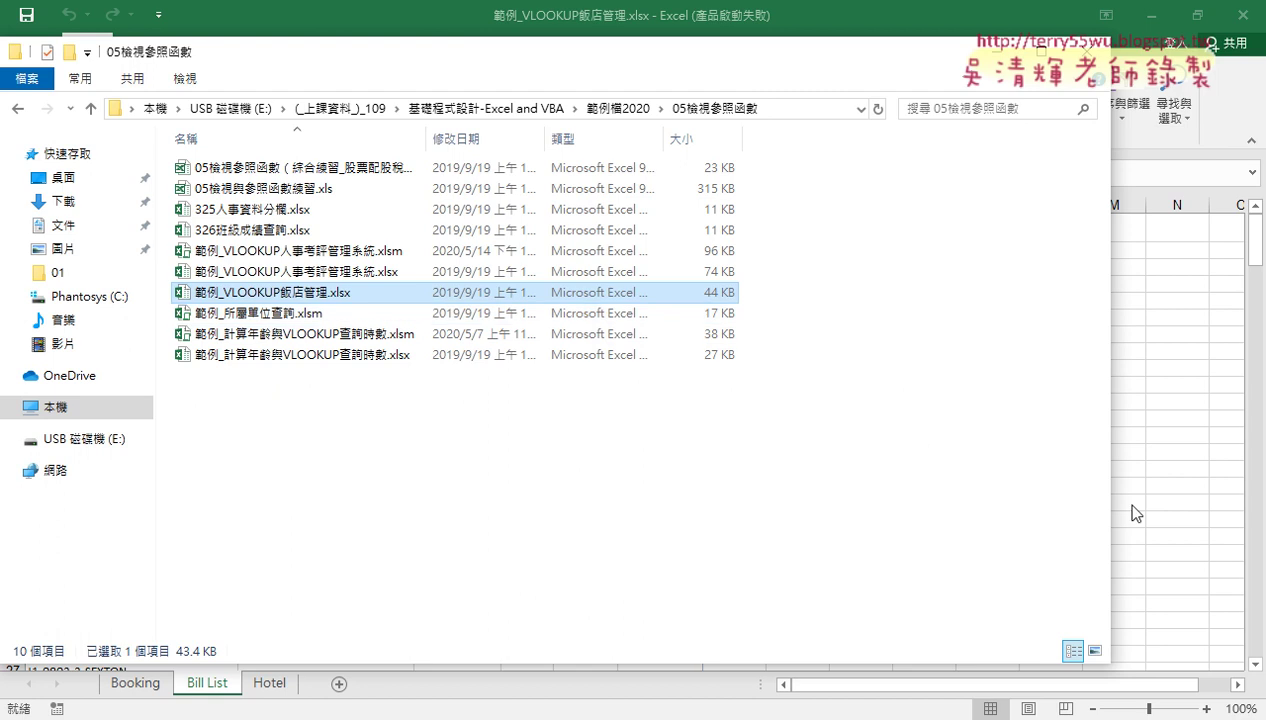
left_click(1125, 499)
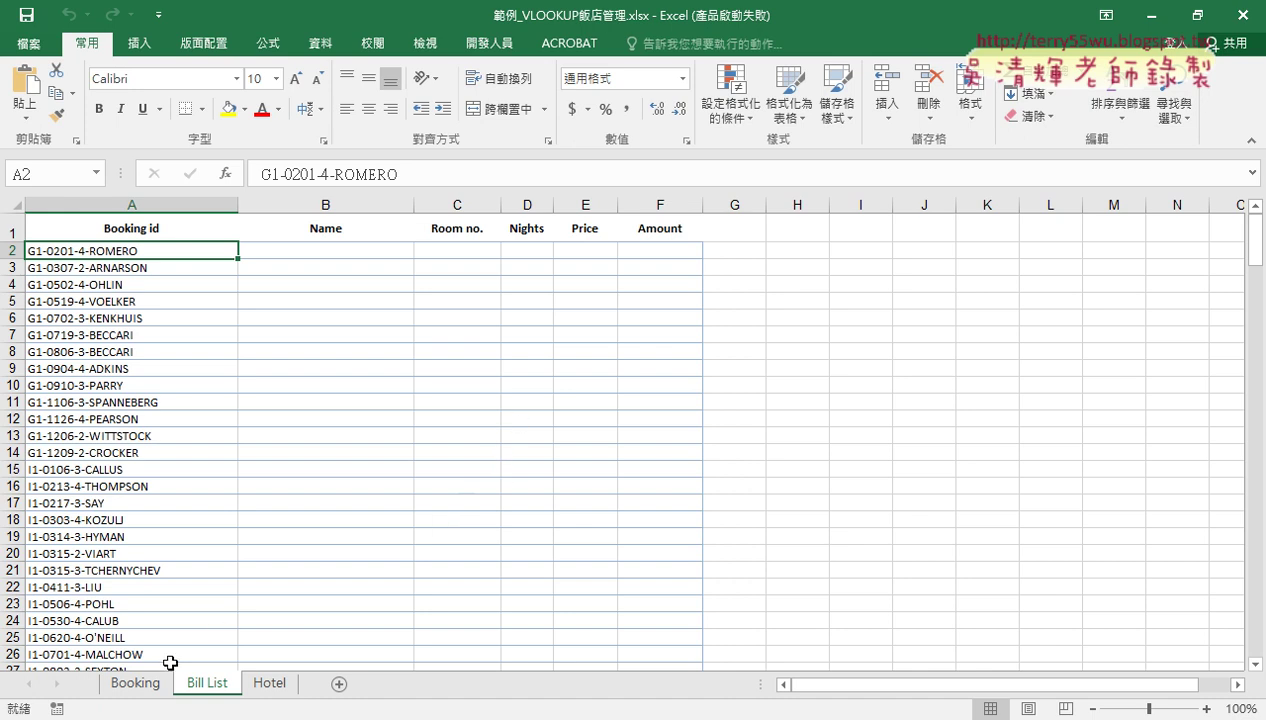
Look over the Bill List and Hotel sheets, then settle on the Booking sheet
left_click(145, 682)
left_click(208, 686)
left_click(268, 686)
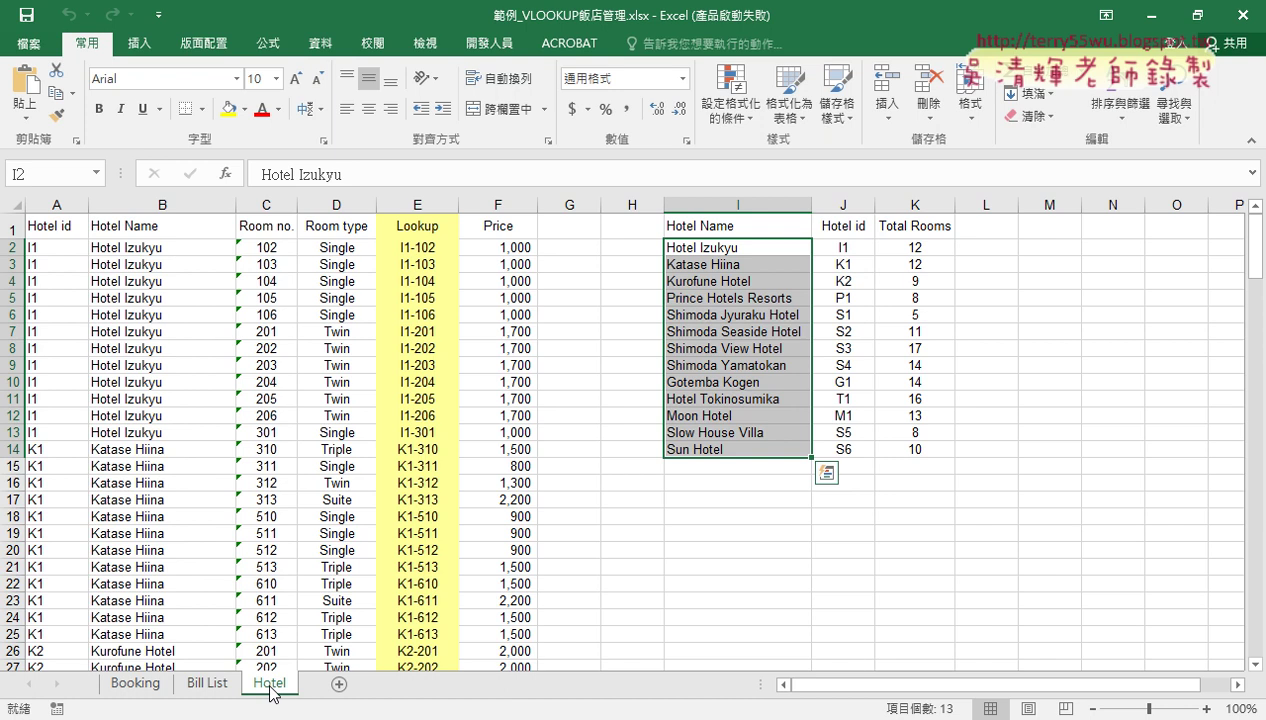
left_click(137, 686)
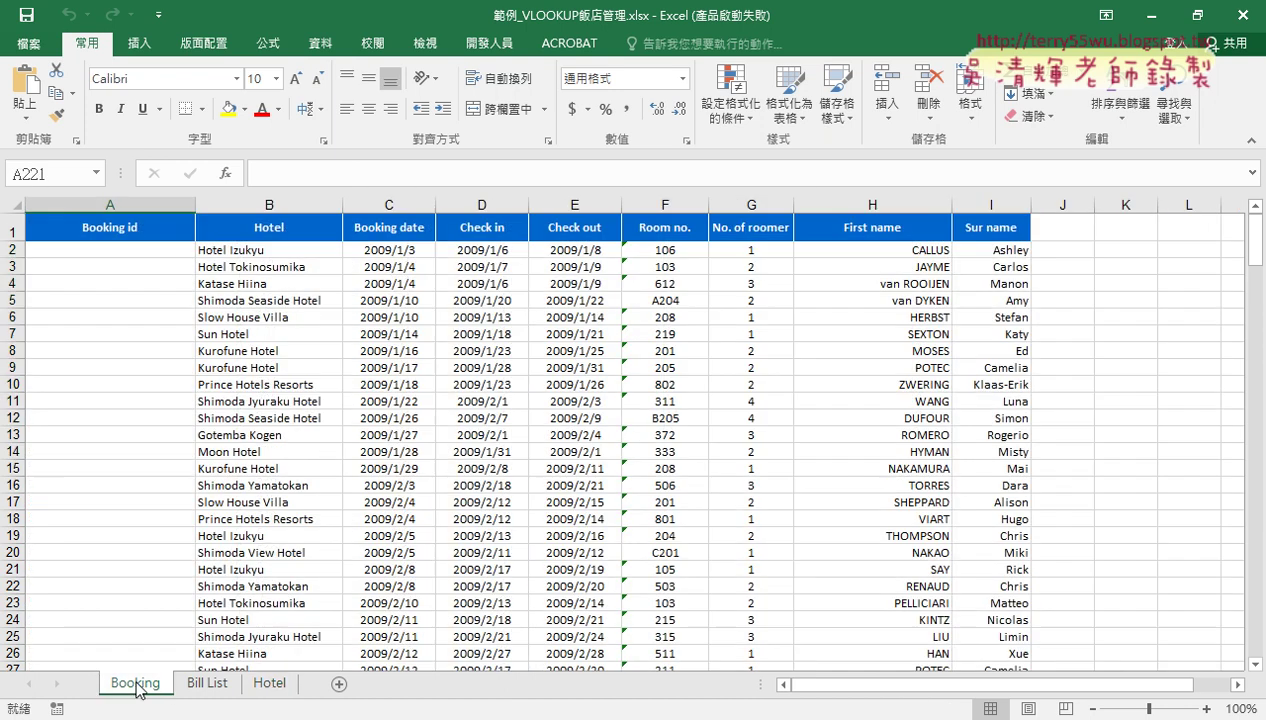
Examine the empty Booking id cell A2 against hotel B2 and dates C2, D2, marking A2 in red
left_click(105, 204)
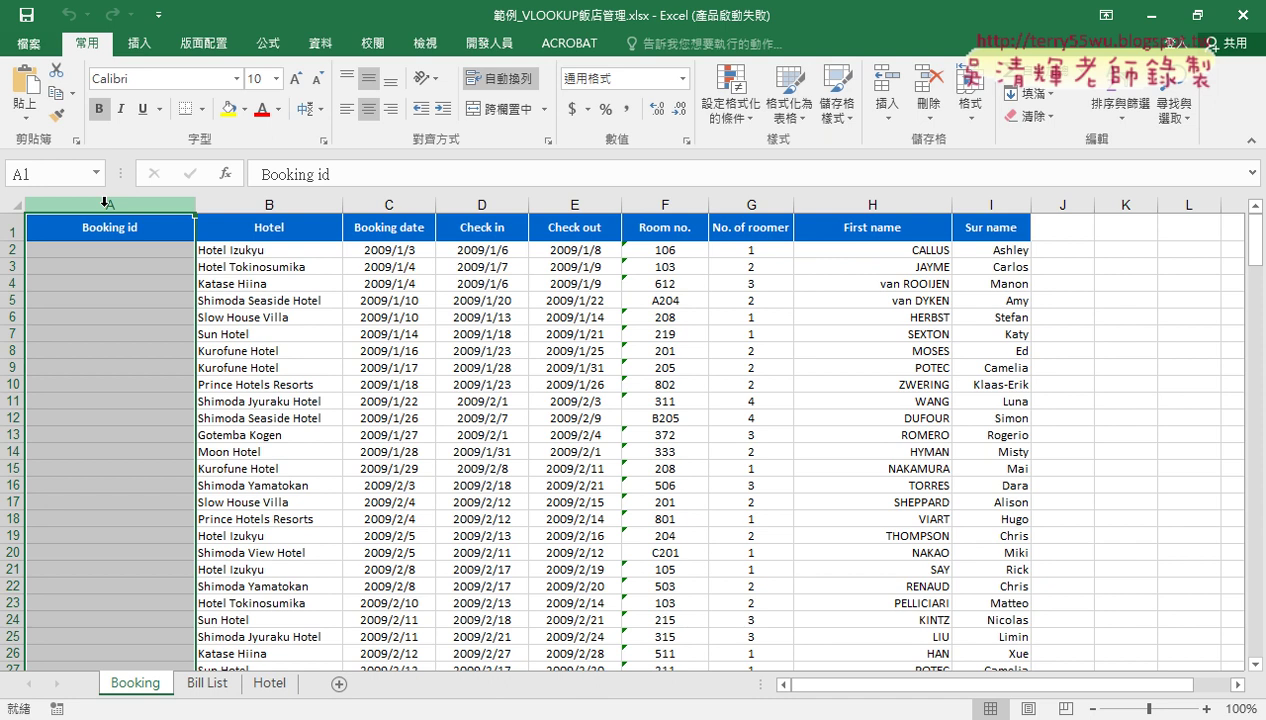
left_click(112, 230)
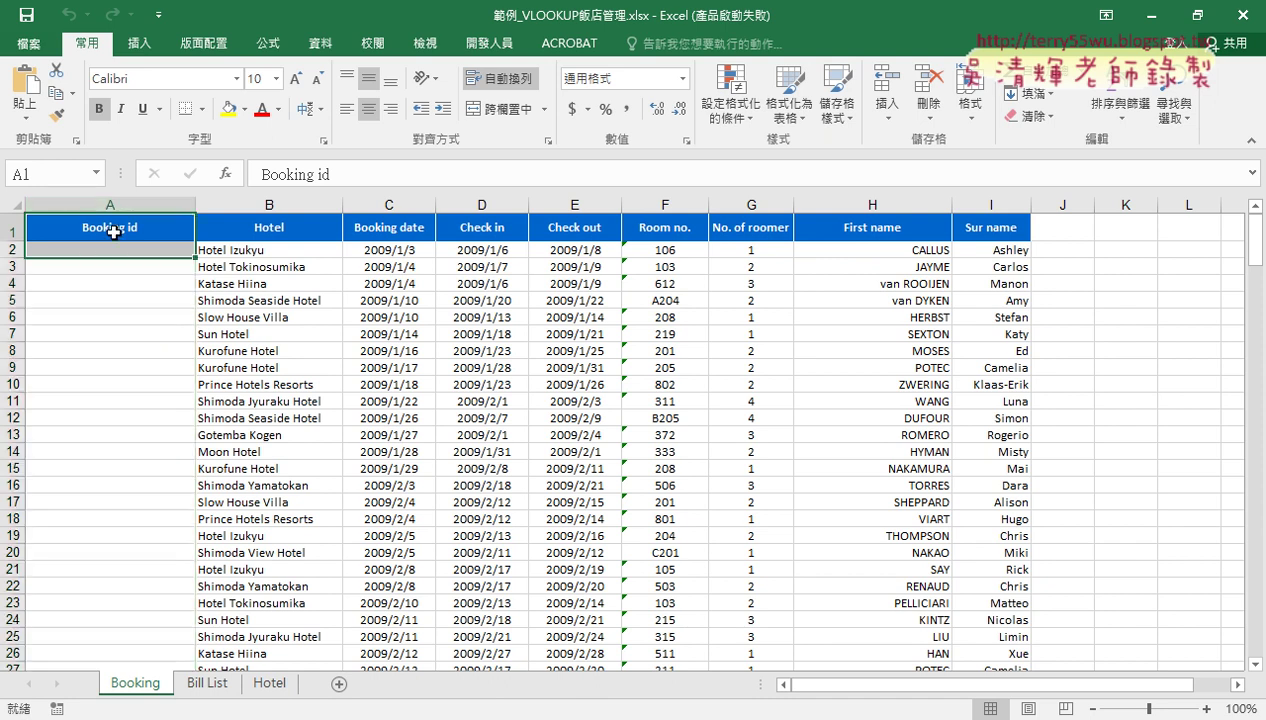
left_click(140, 251)
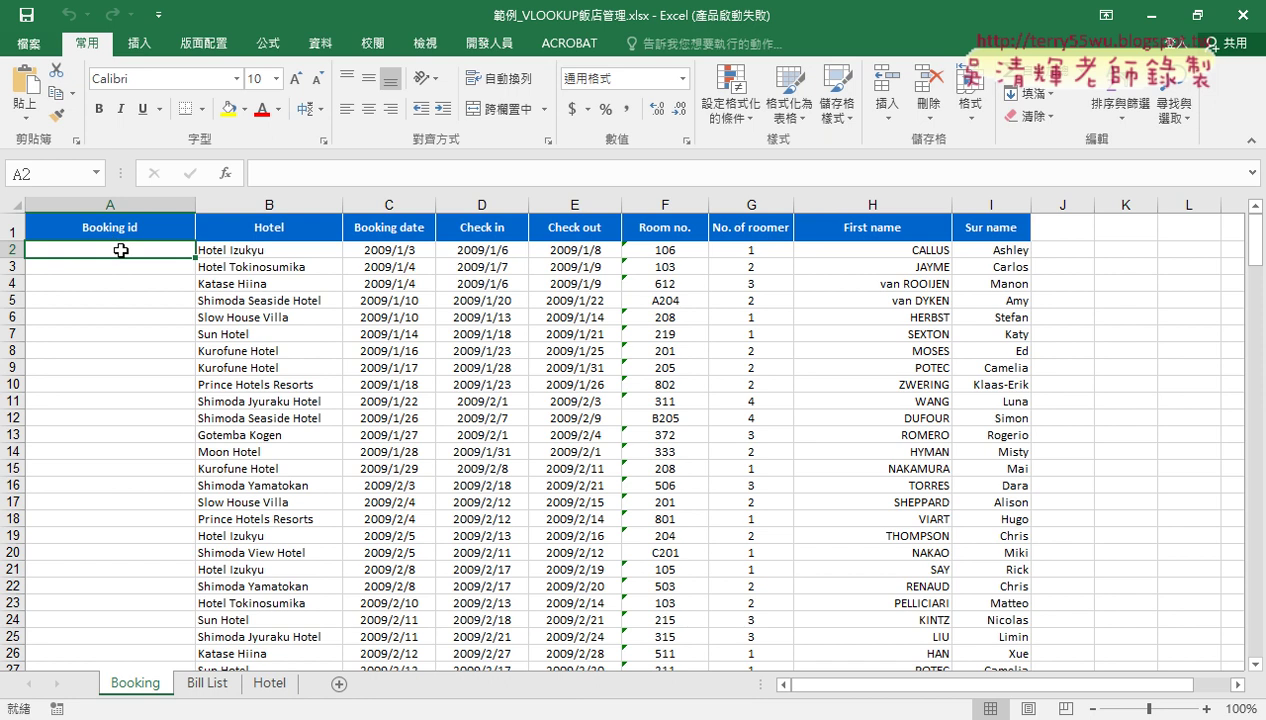
left_click(275, 250)
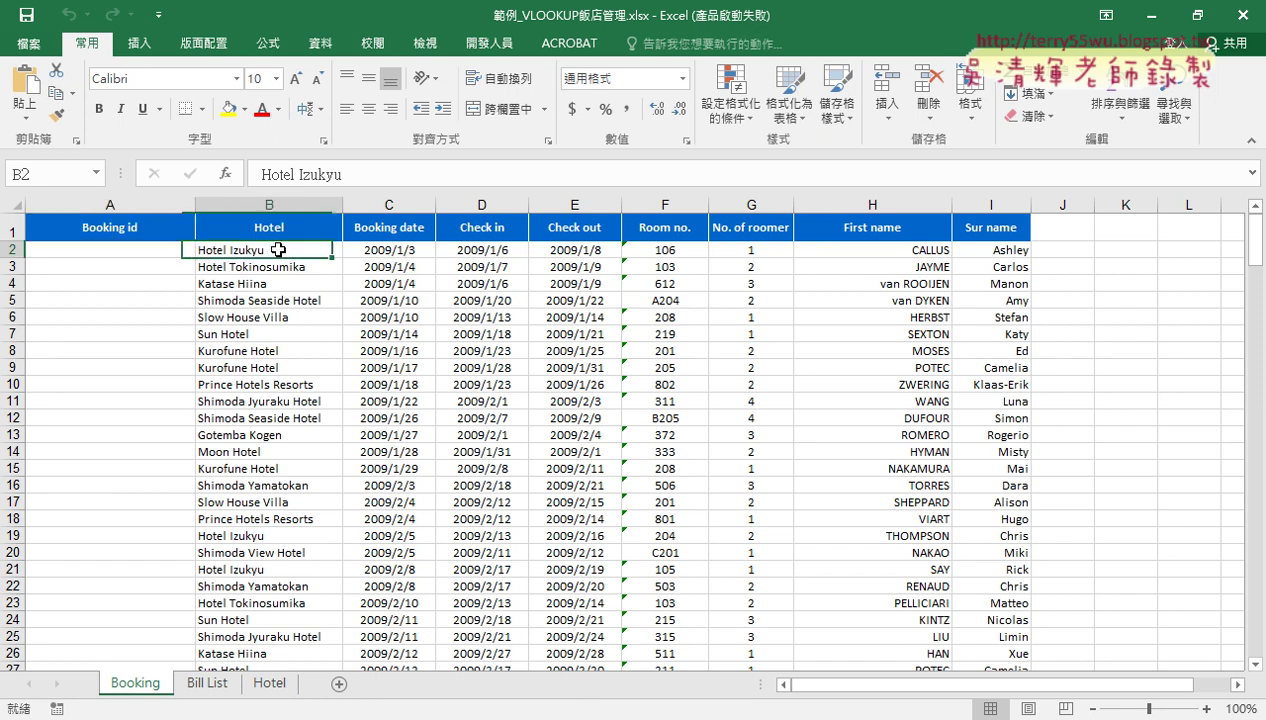
left_click(376, 249)
left_click(483, 249)
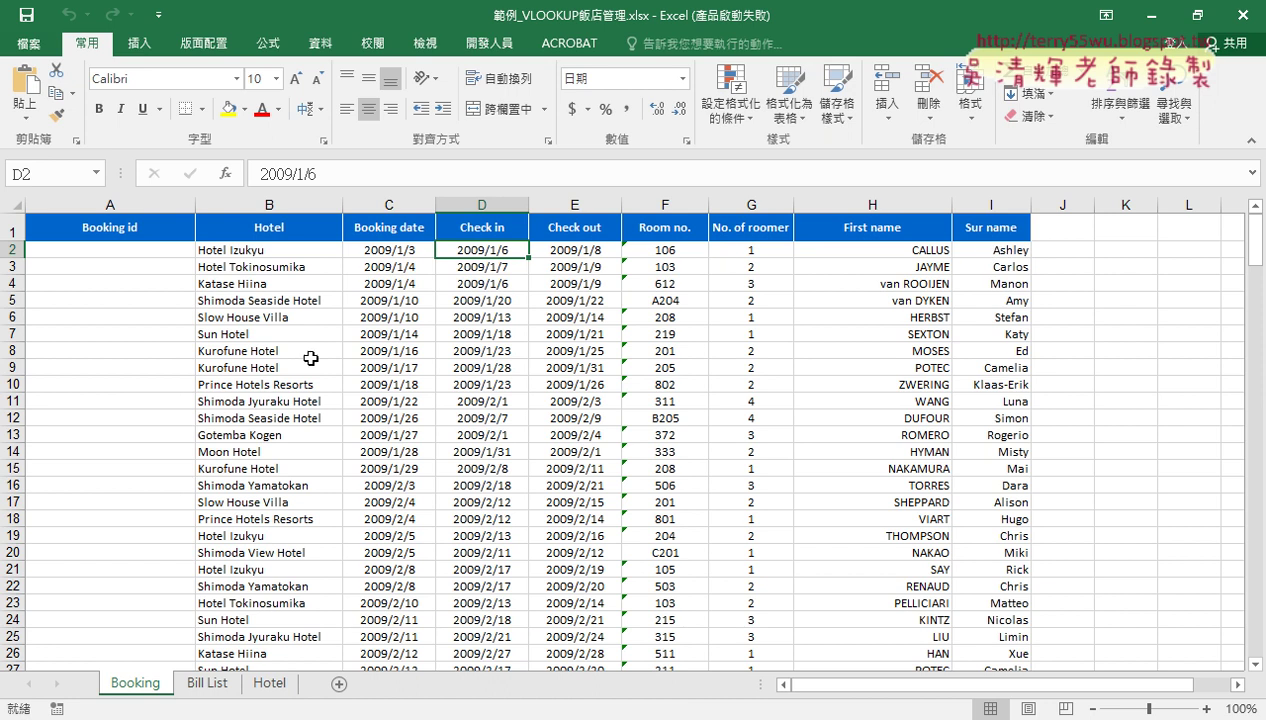
left_click(168, 249)
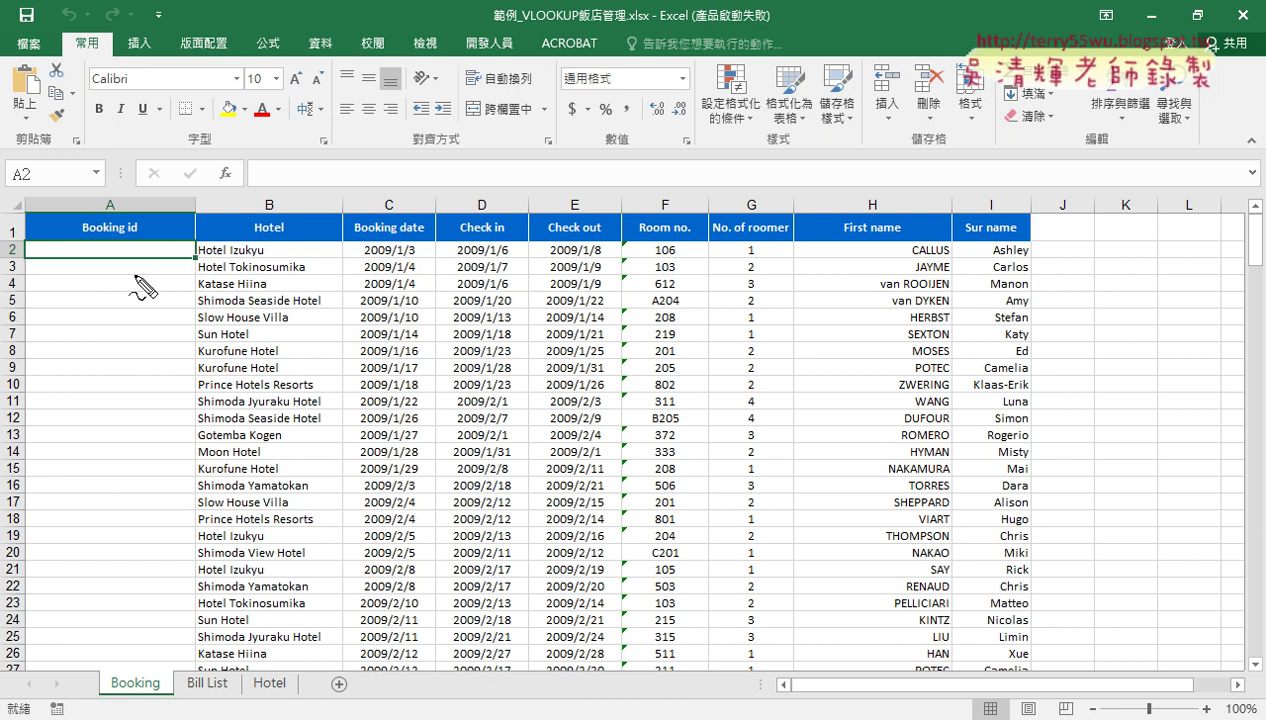
mouse_move(197, 262)
left_mouse_down()
mouse_move(182, 237)
mouse_move(230, 228)
left_mouse_up()
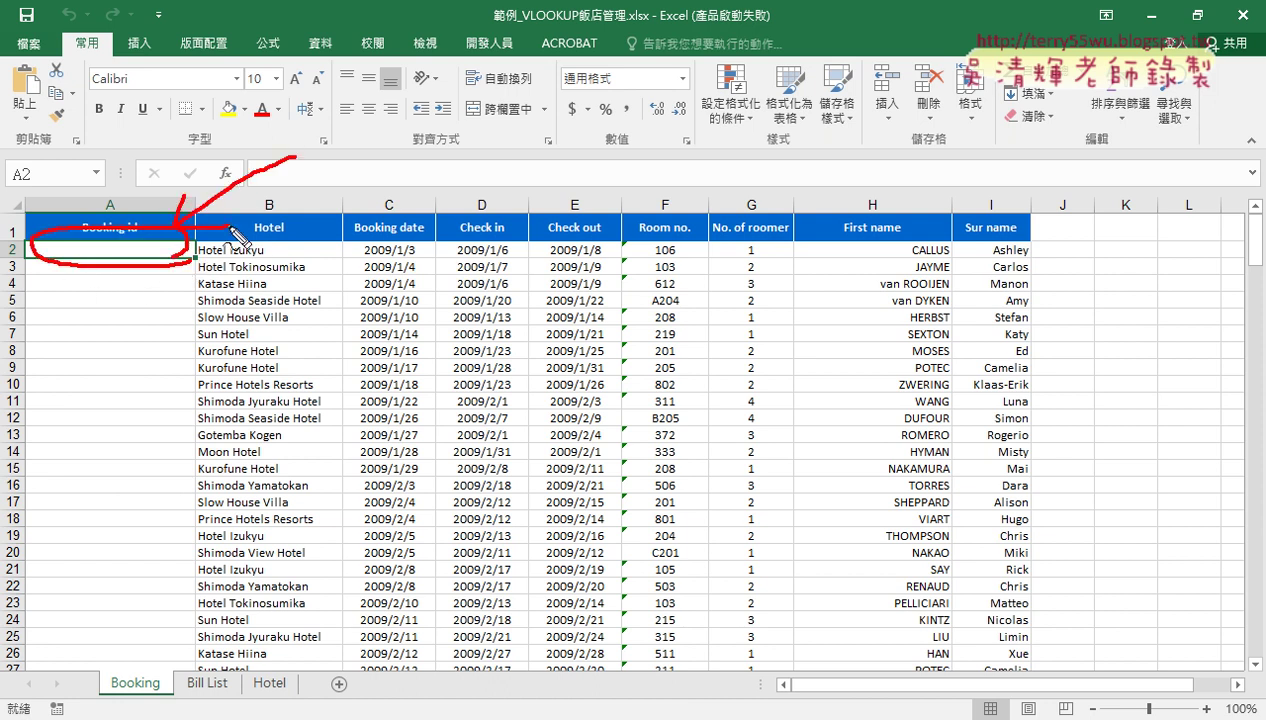
key("Escape")
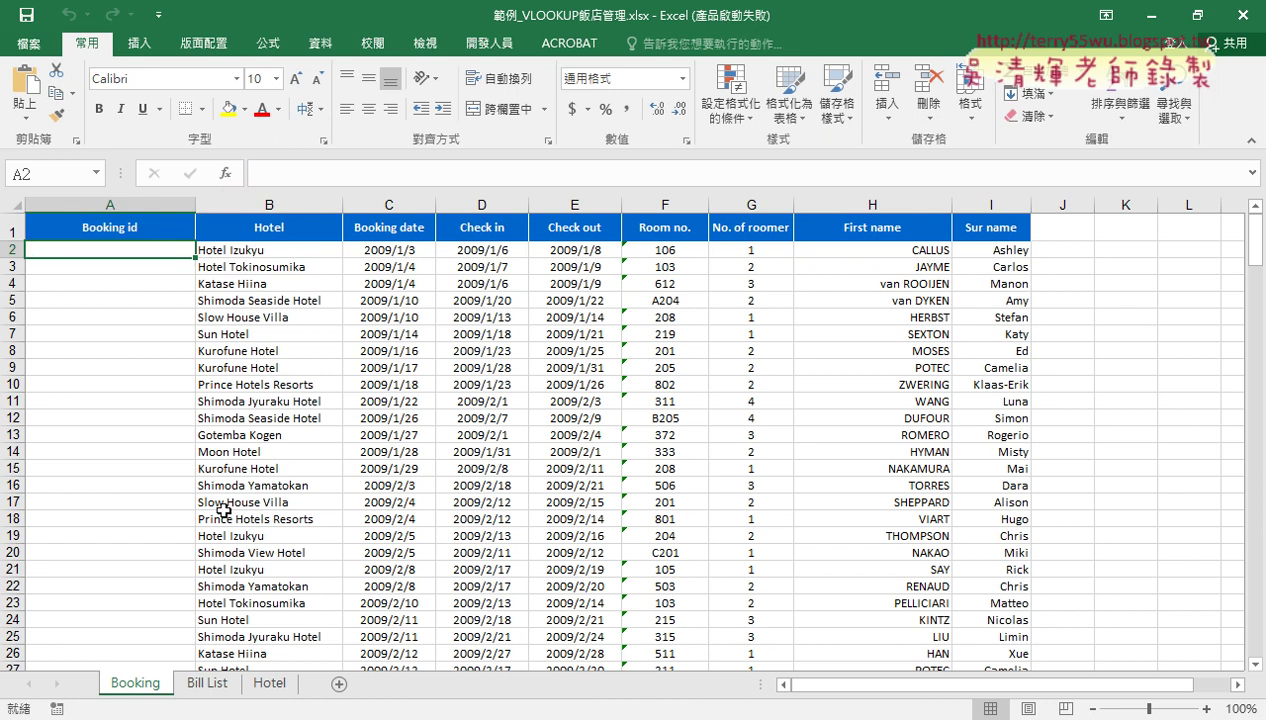
On Bill List, sketch in ink how the first Booking id splits into dash-separated parts, then clear it
left_click(208, 684)
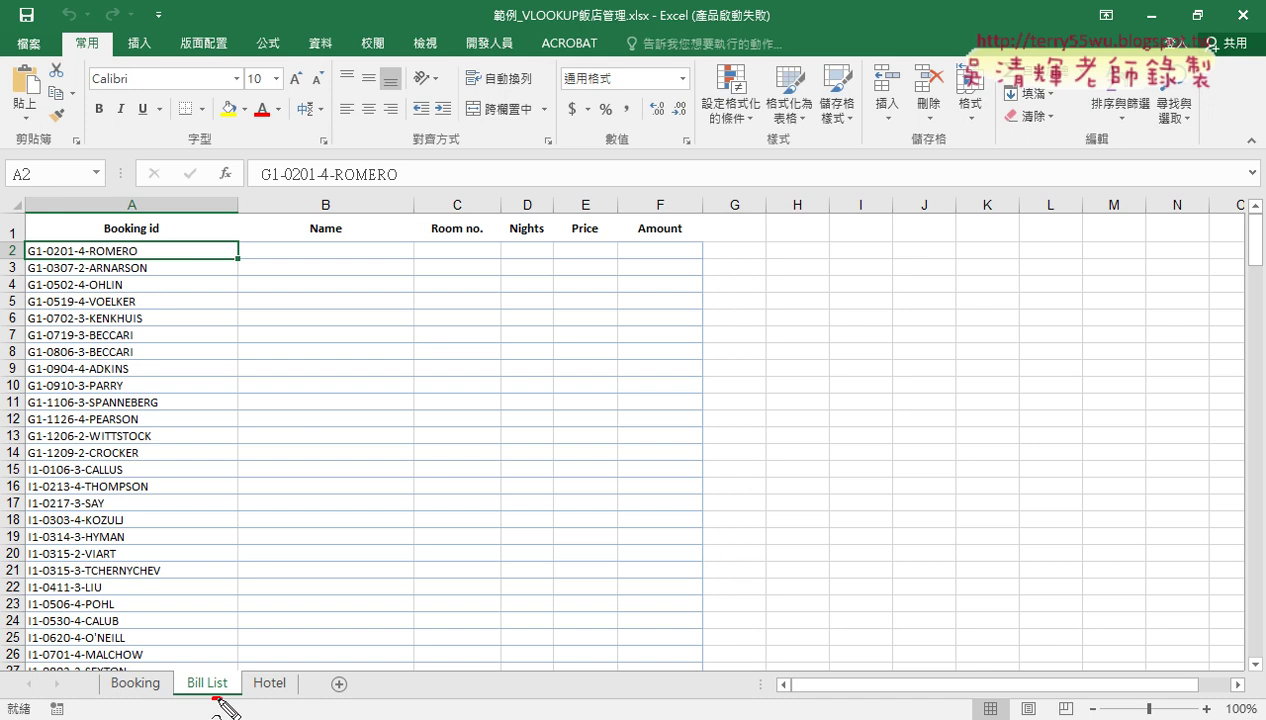
left_click_drag(220, 700, 250, 697)
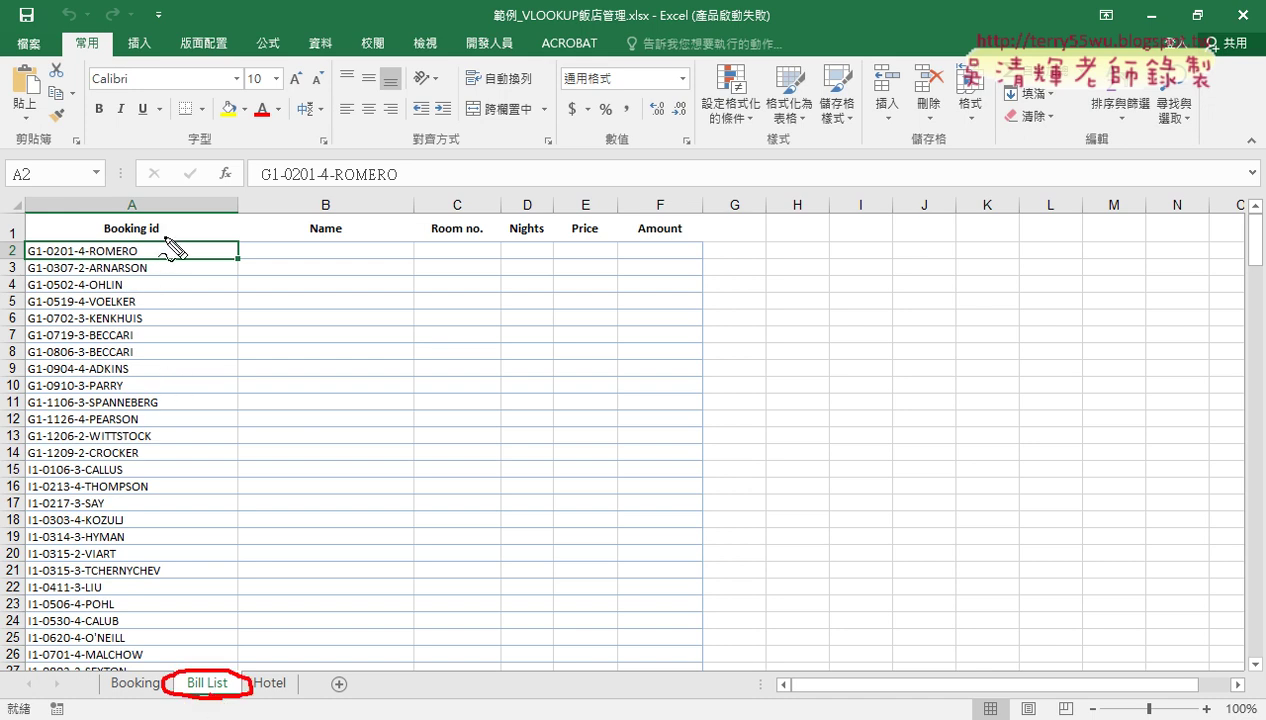
mouse_move(166, 236)
left_mouse_down()
mouse_move(92, 236)
mouse_move(146, 264)
left_mouse_up()
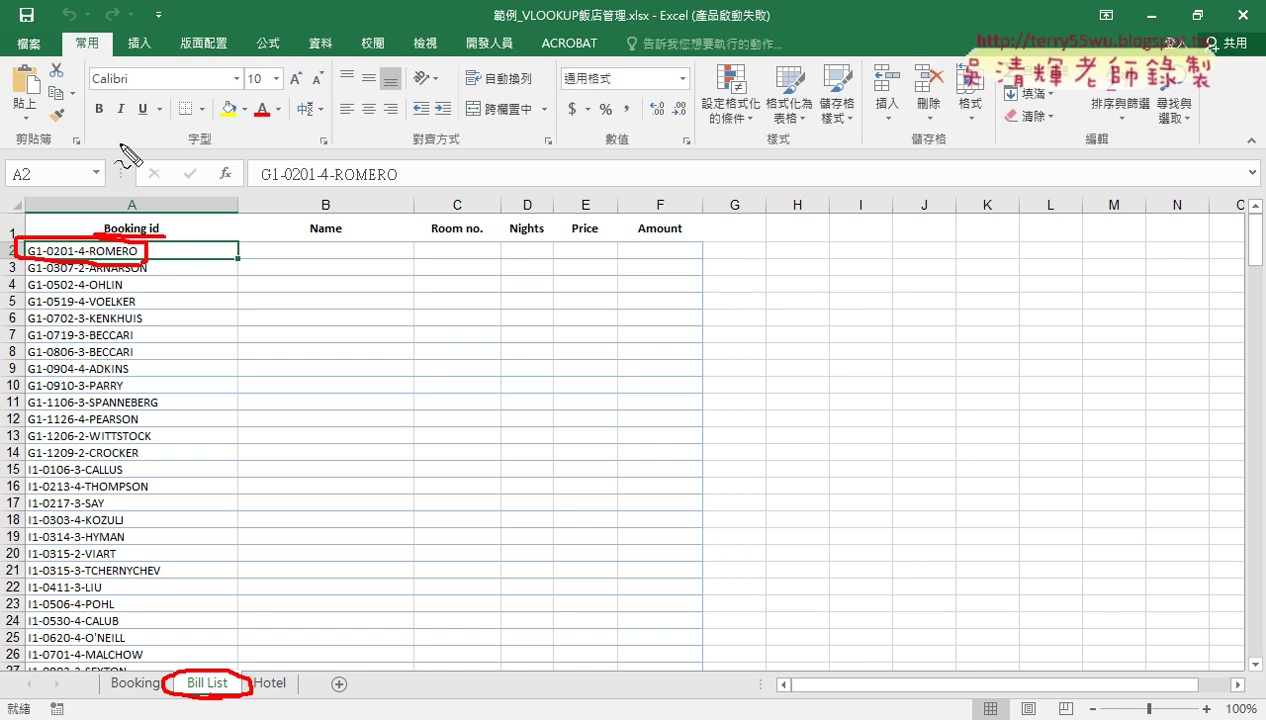
left_click_drag(120, 138, 82, 234)
left_click_drag(145, 208, 84, 234)
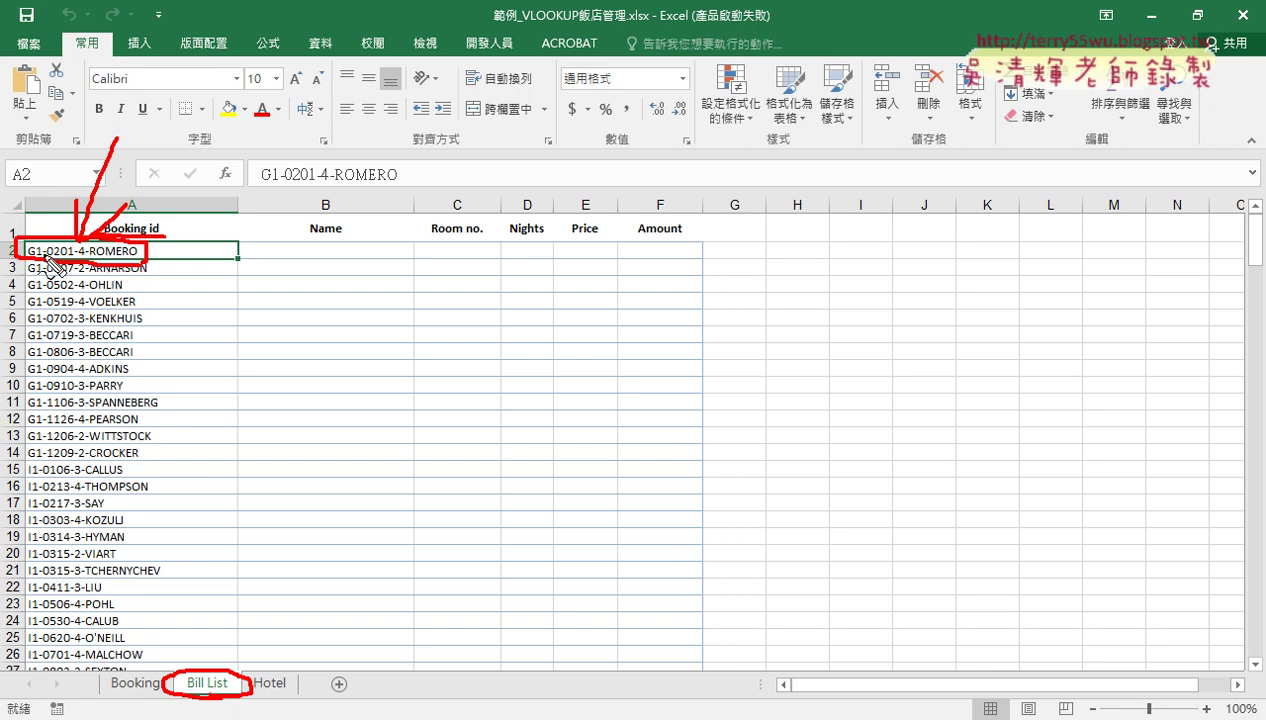
left_click_drag(227, 321, 241, 321)
left_click_drag(333, 328, 348, 328)
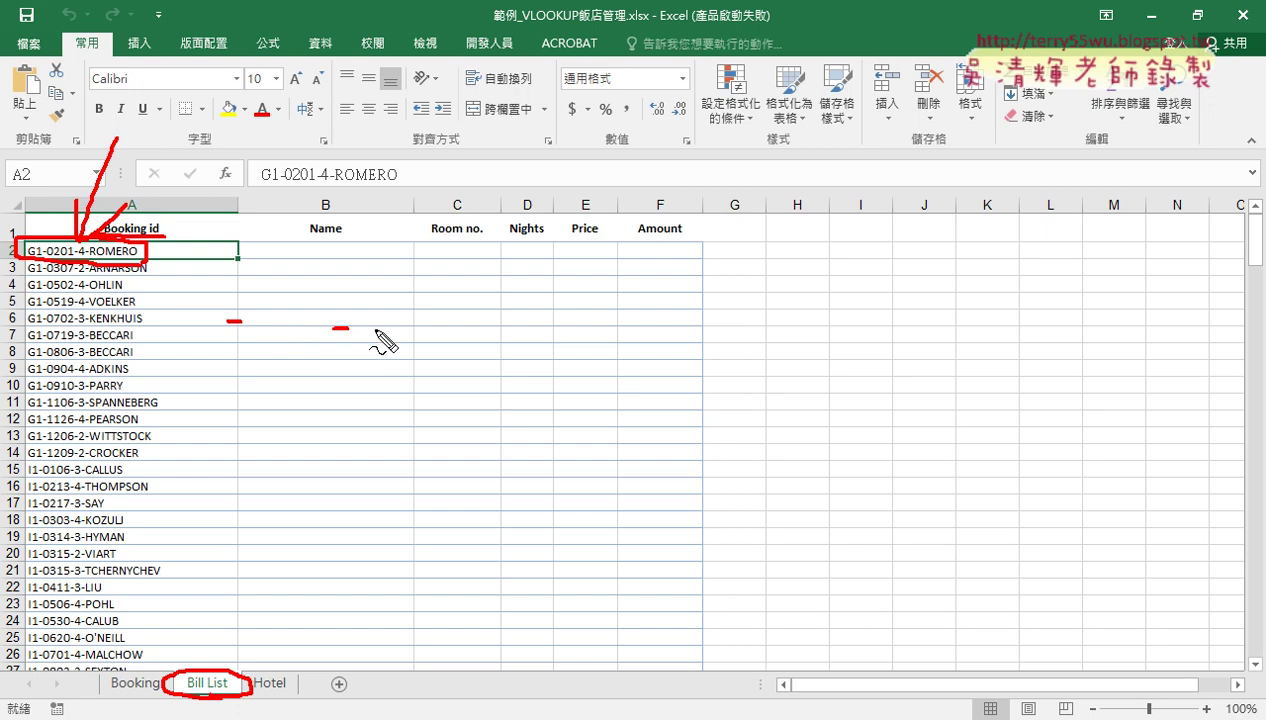
left_click_drag(437, 333, 453, 334)
left_click_drag(140, 345, 145, 345)
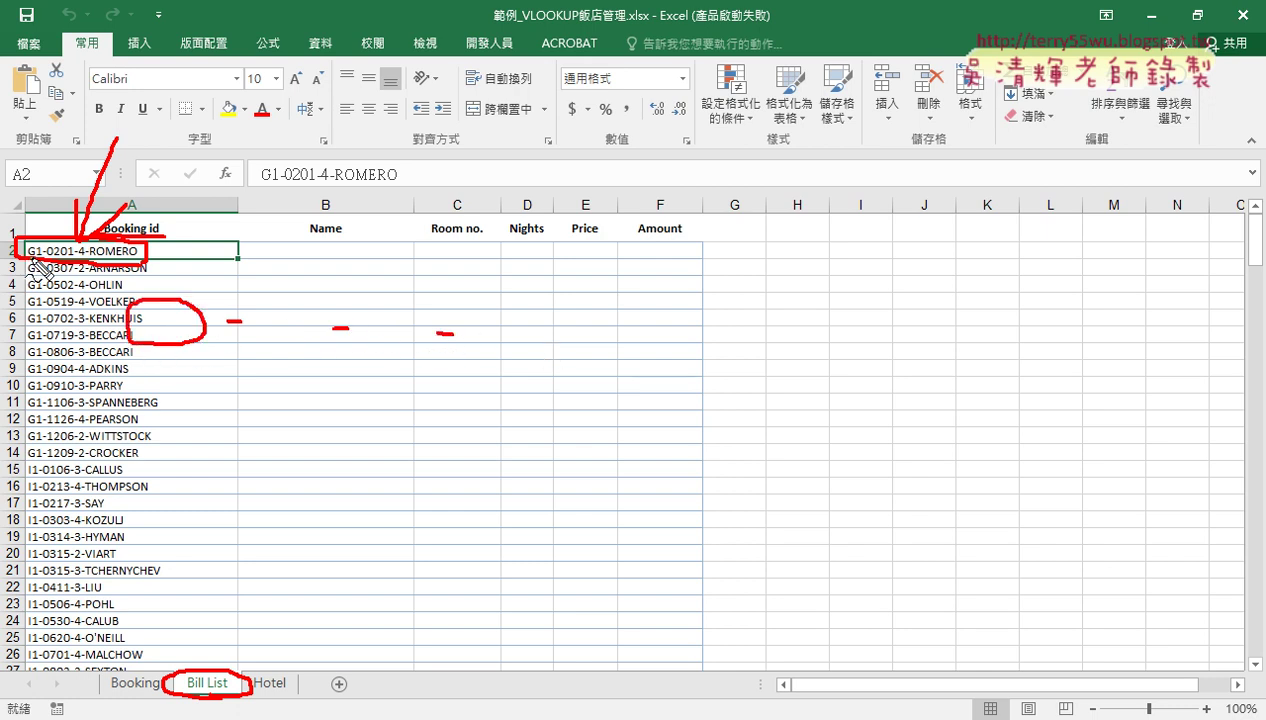
left_click_drag(306, 343, 320, 332)
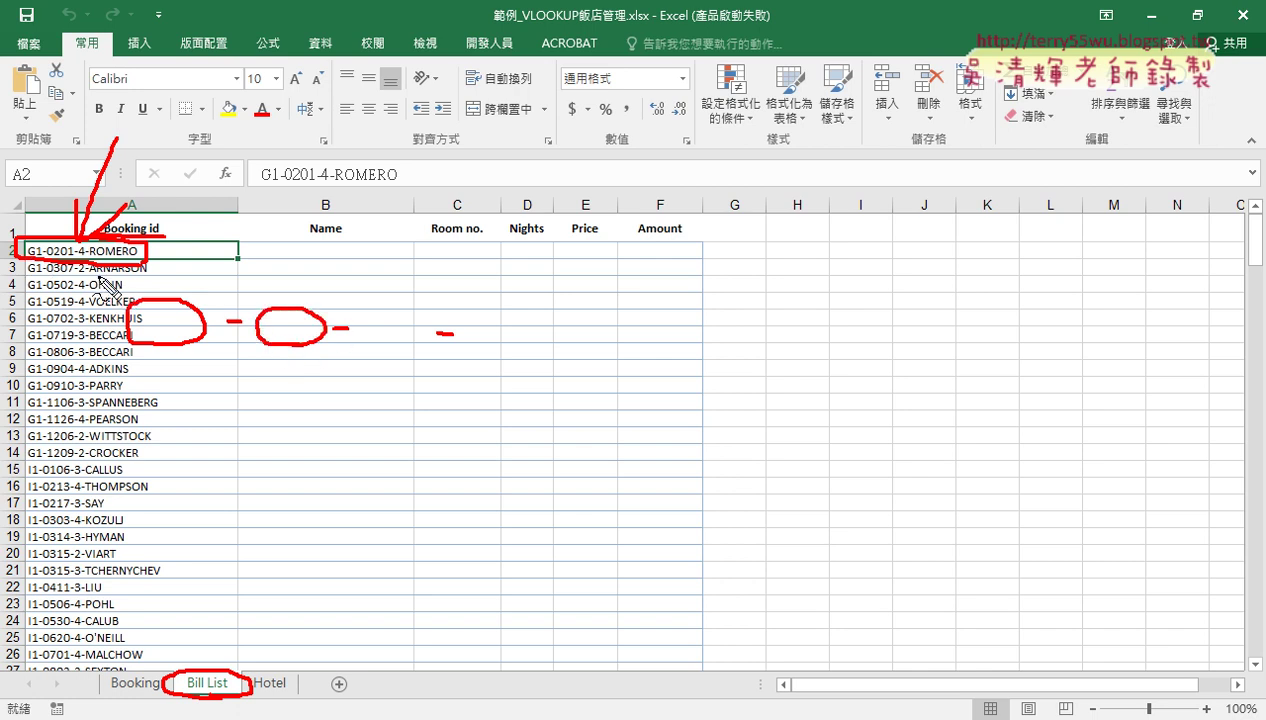
key("Escape")
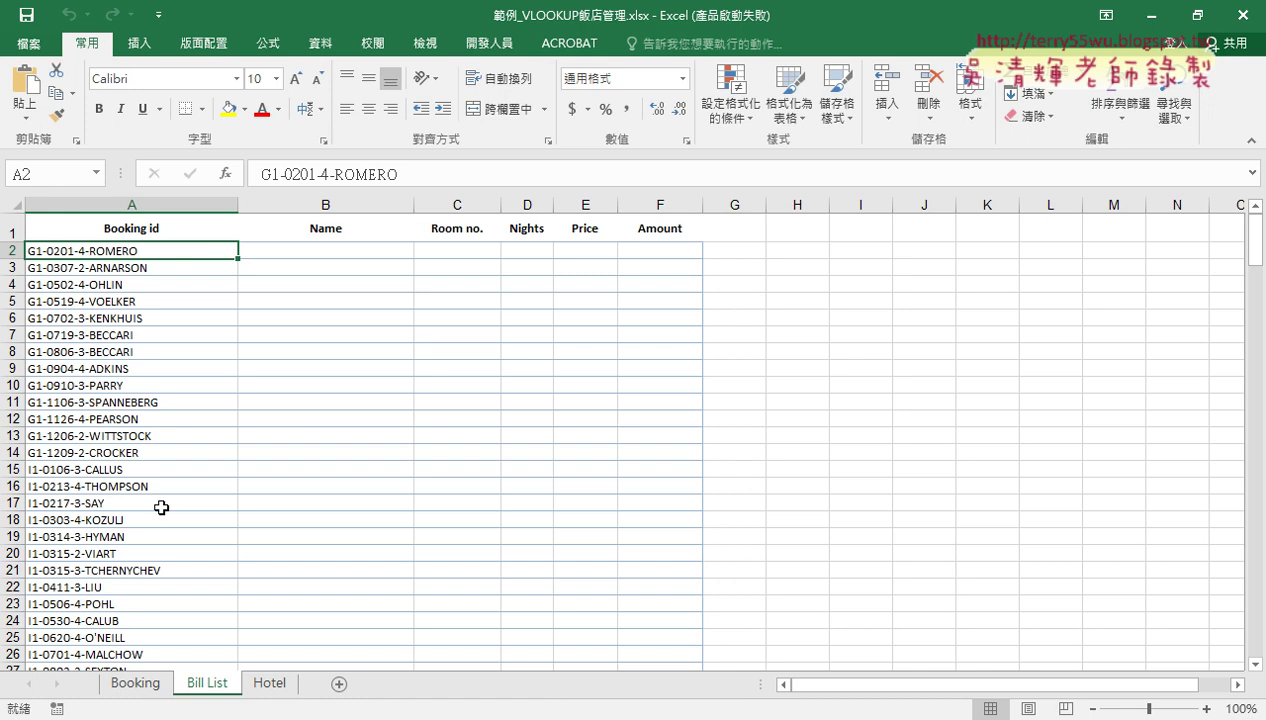
Scroll through the Hotel sheet, return via Bill List to Booking, and switch to the course page
left_click(269, 683)
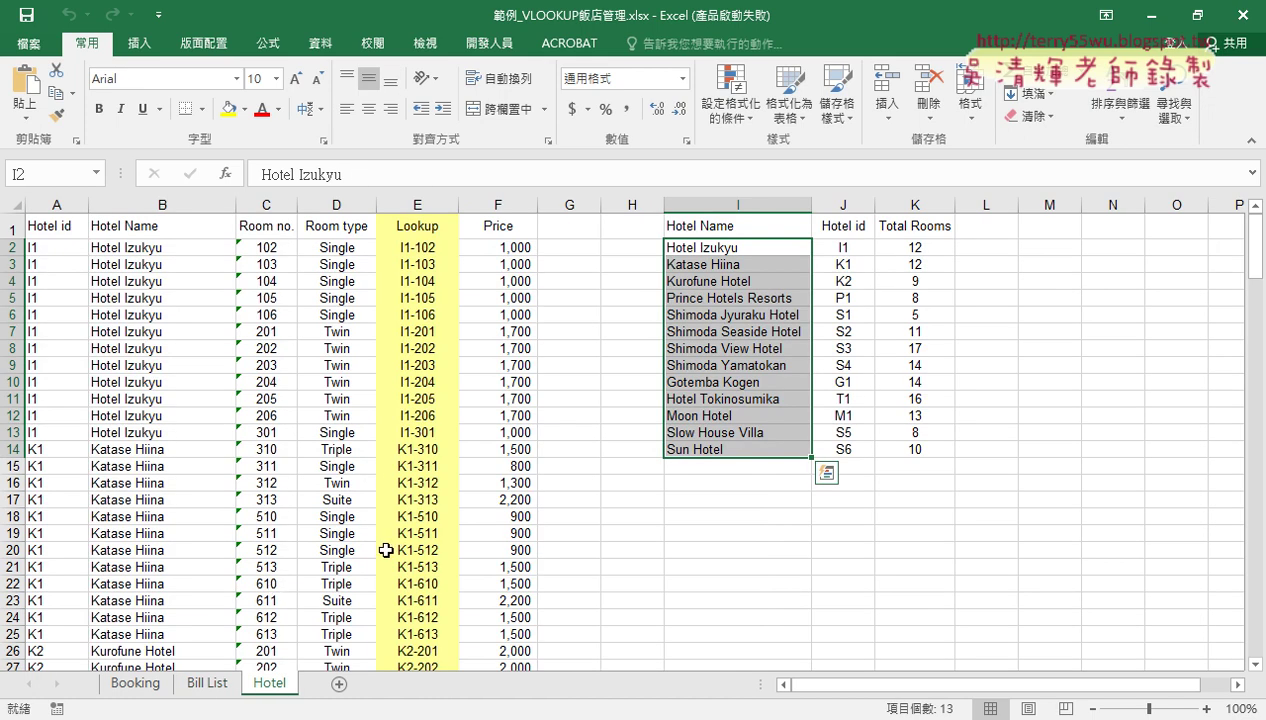
scroll(385, 546, "down", 2)
scroll(385, 546, "down", 2)
scroll(383, 535, "up", 4)
scroll(257, 622, "down", 8)
scroll(235, 650, "up", 6)
left_click(207, 683)
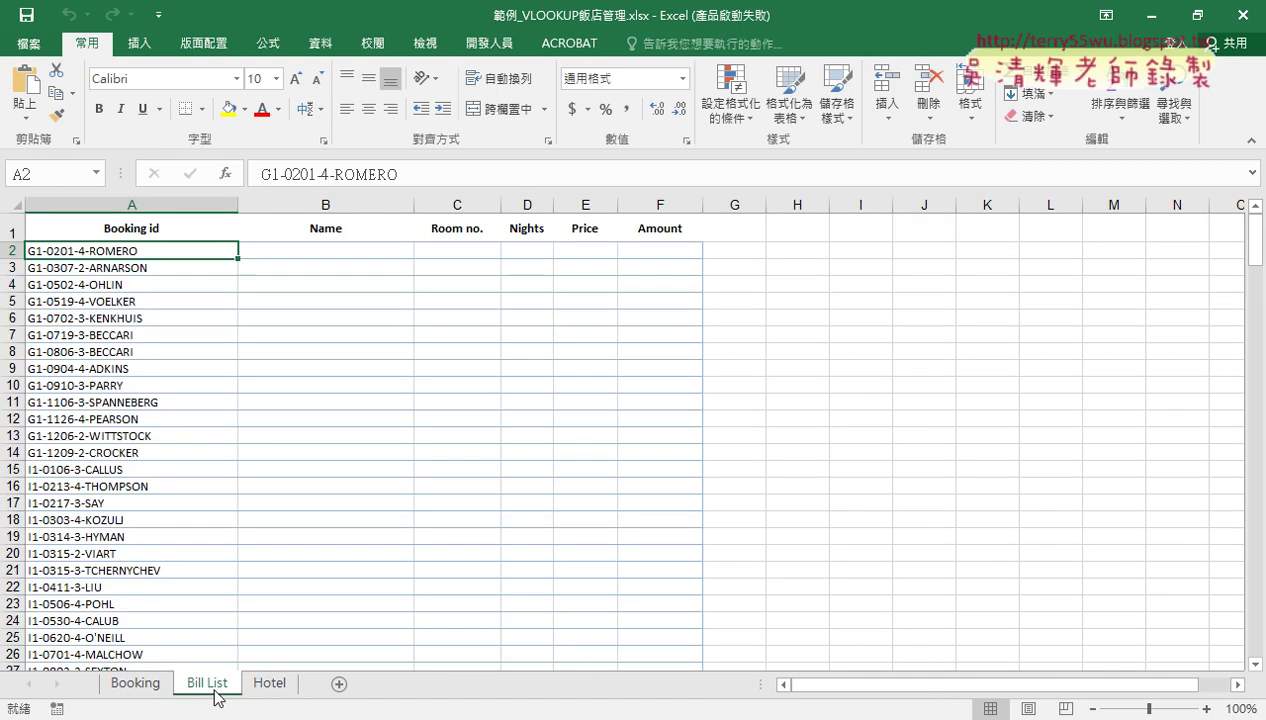
left_click(151, 690)
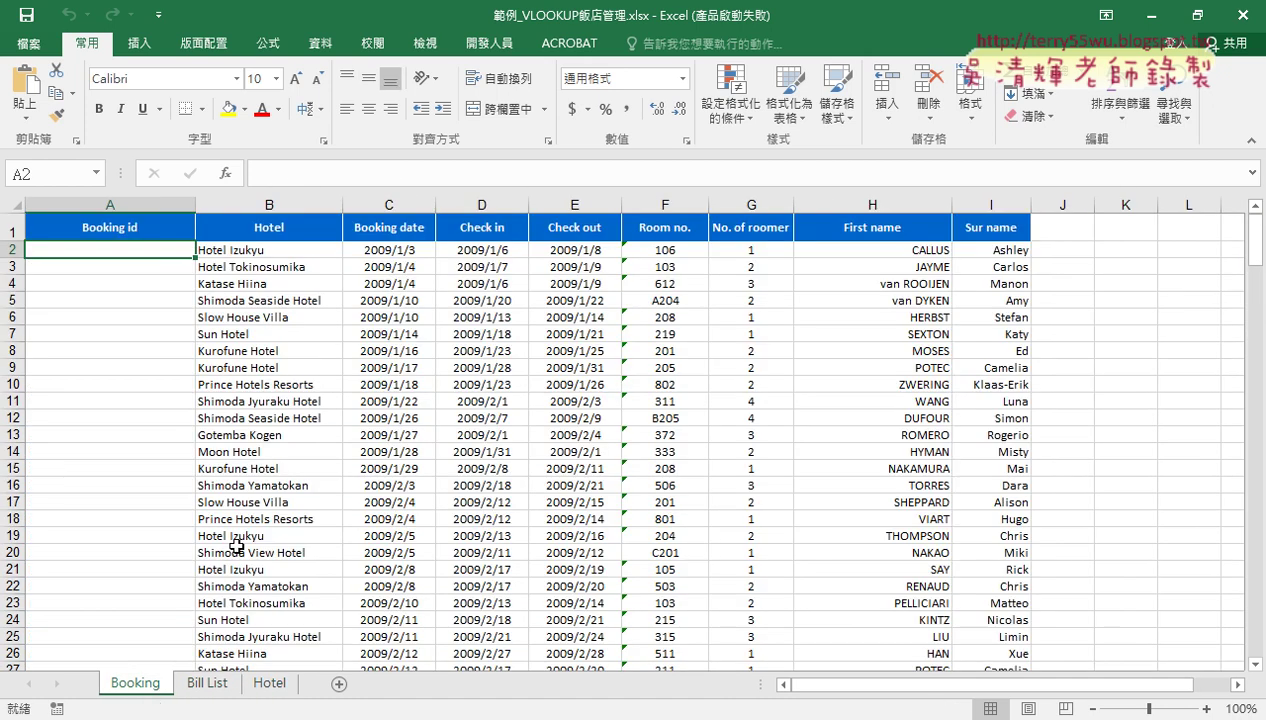
key("alt+Tab")
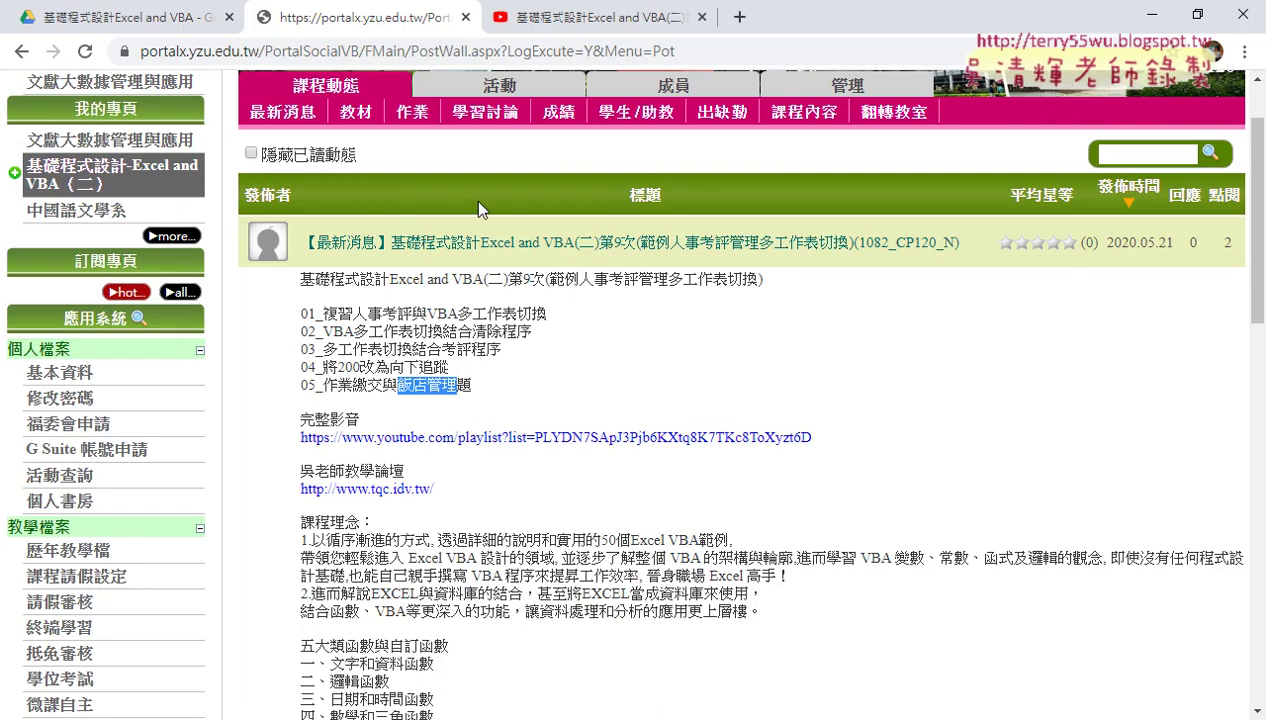
In Drive, go through _雲端白板畫面(NEW) and 05_檢視與參照函數 to open 範例_VLOOKUP飯店管理
left_click(152, 18)
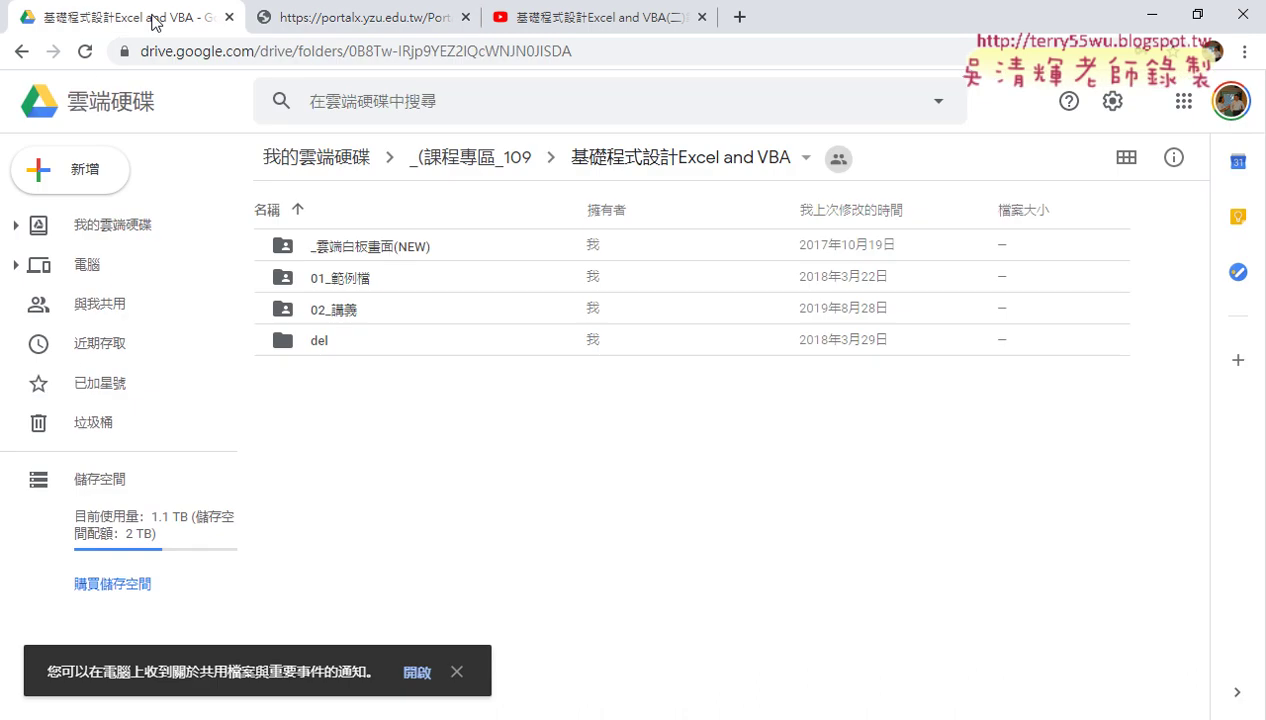
double_click(390, 252)
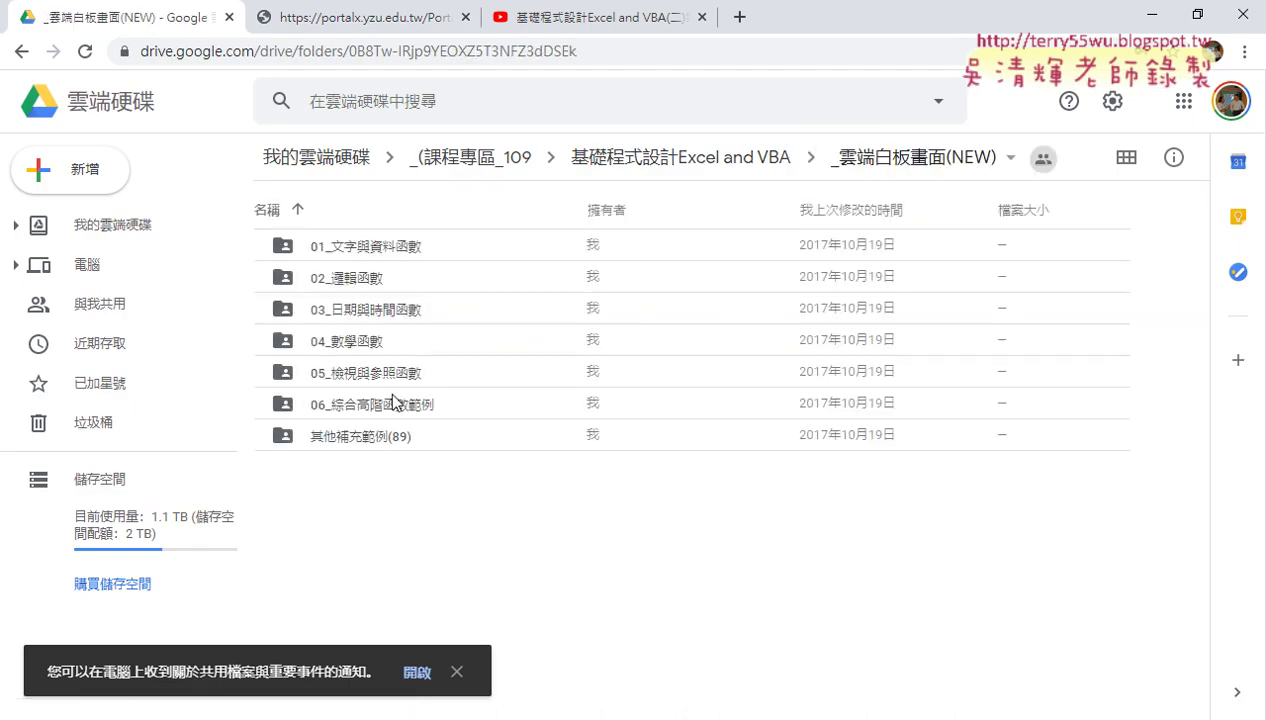
left_click(388, 375)
double_click(386, 373)
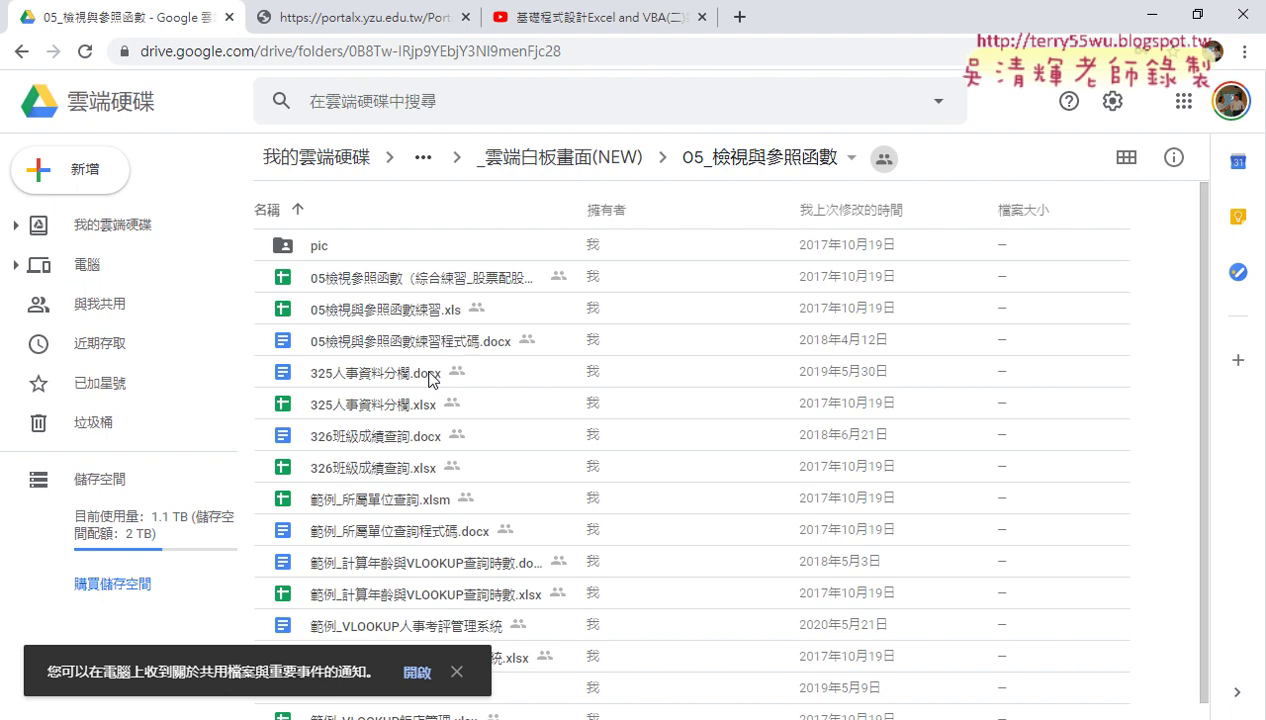
scroll(432, 379, "down", 1)
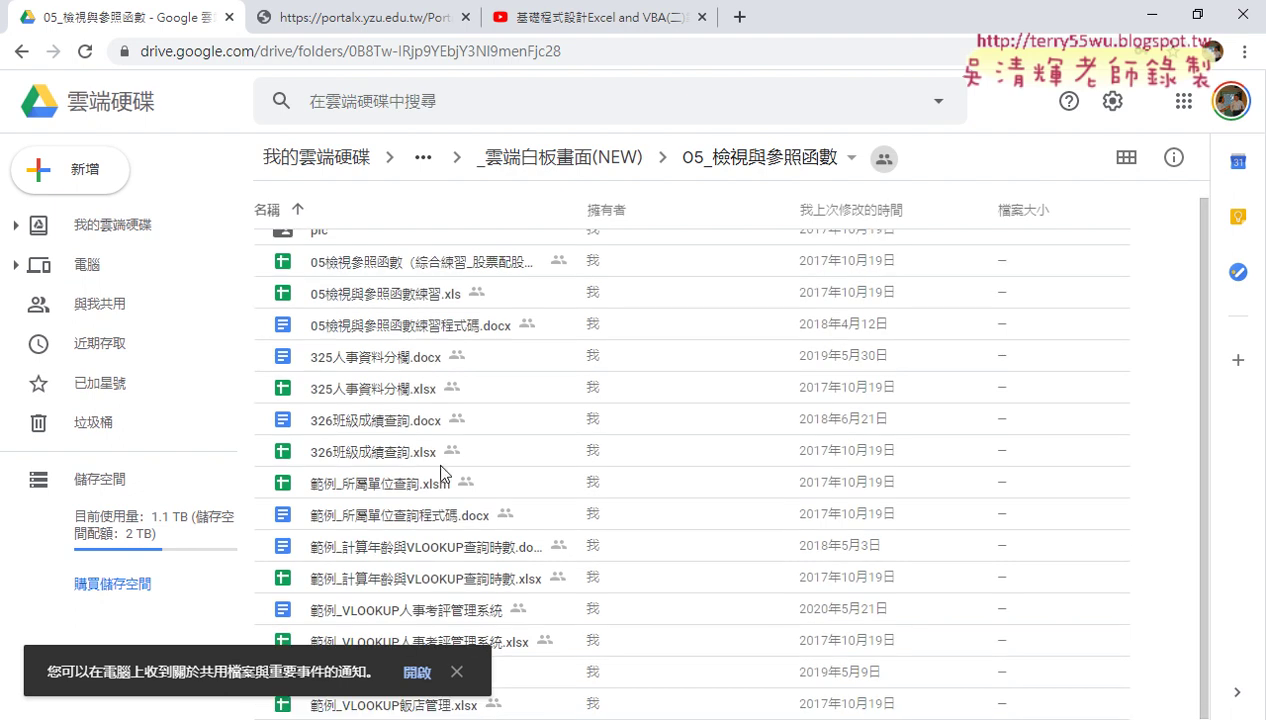
left_click(465, 669)
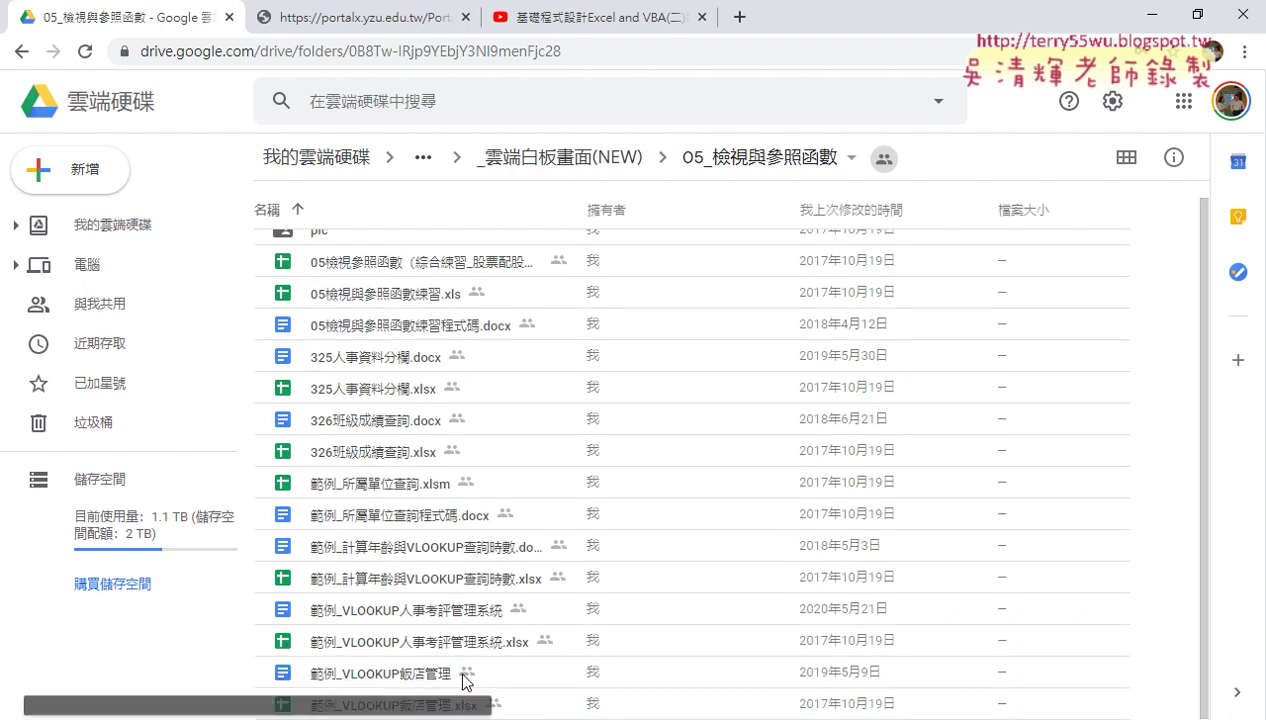
double_click(519, 680)
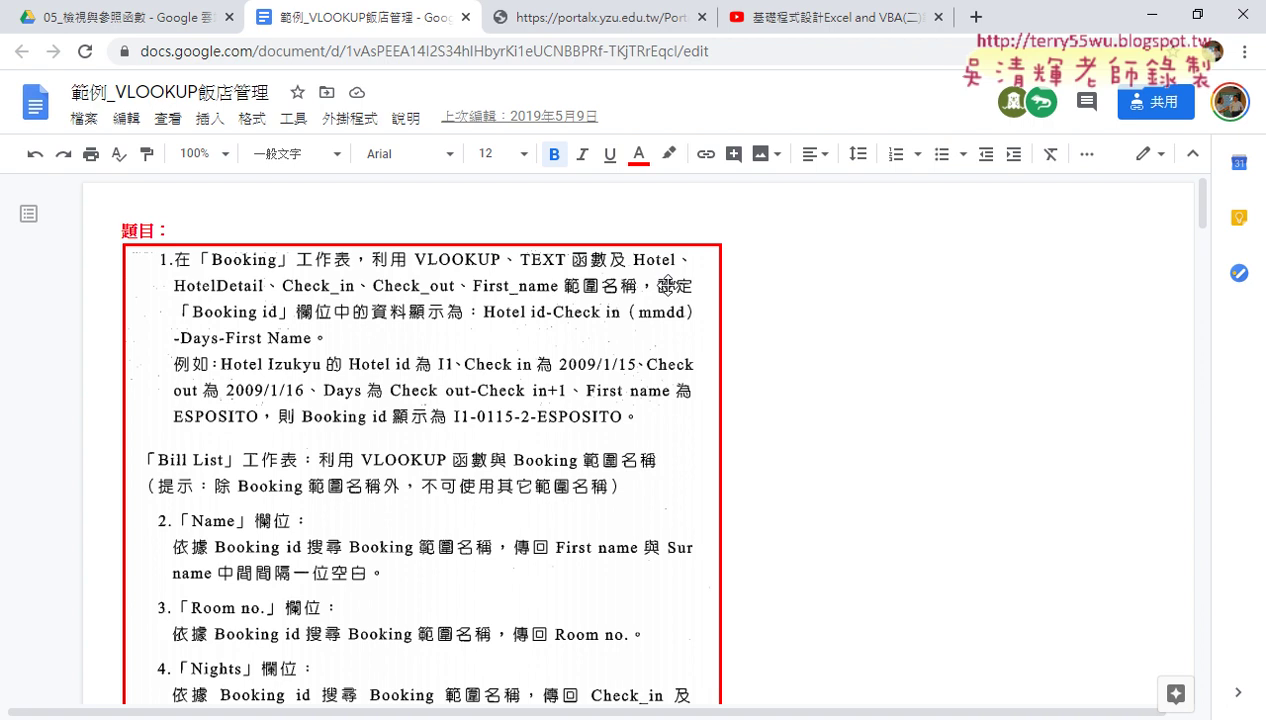
Scroll through the task list and back up to task 1's I1-0115-2-FirstName Booking id format
scroll(667, 285, "down", 2)
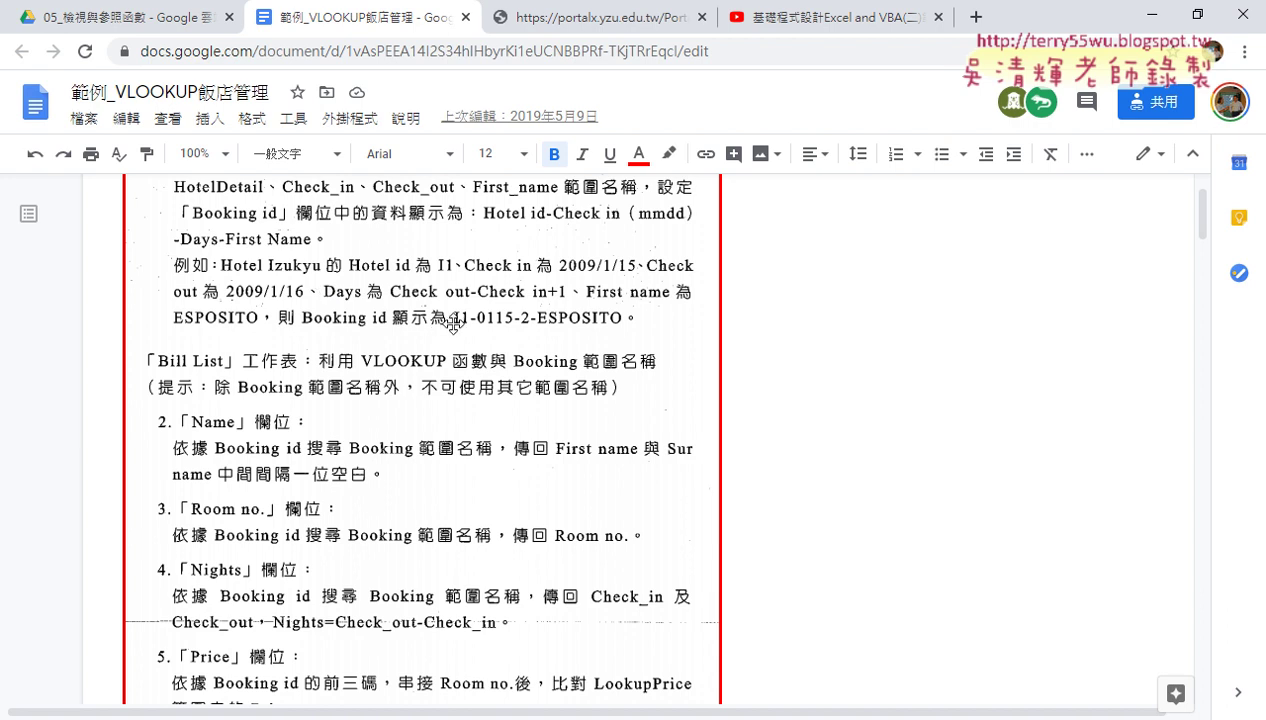
scroll(453, 325, "up", 1)
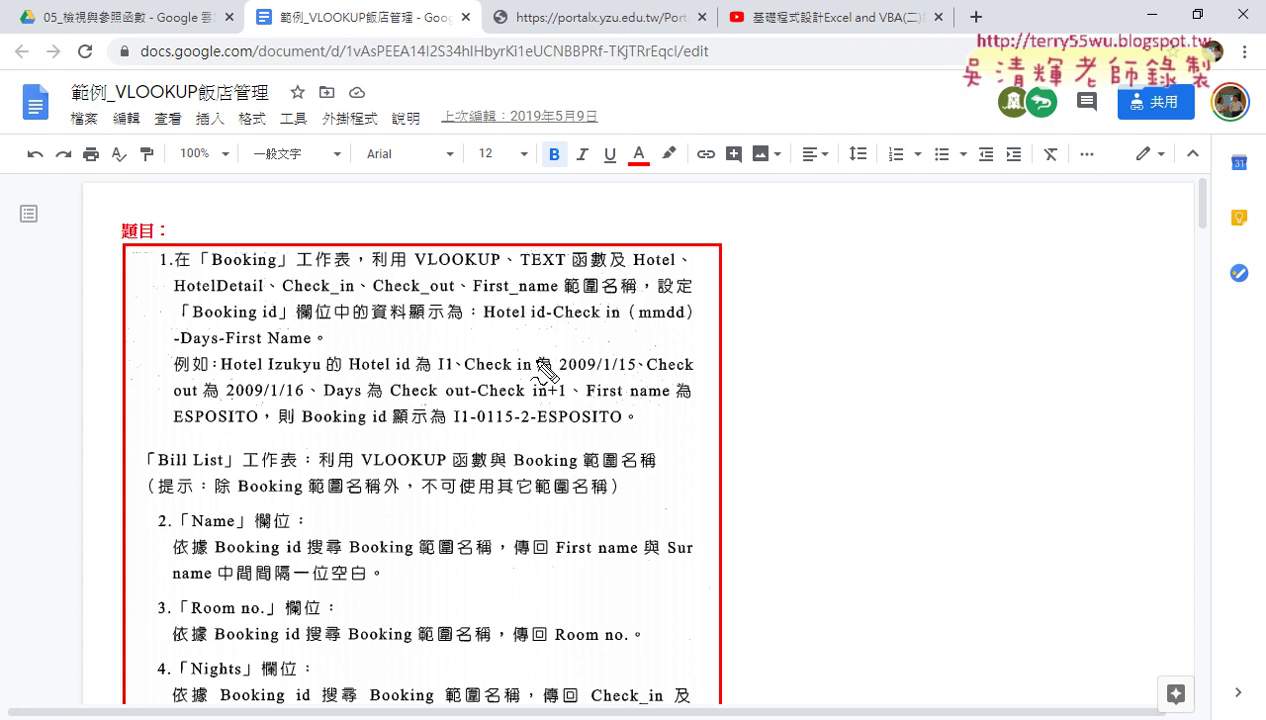
left_click_drag(560, 371, 640, 372)
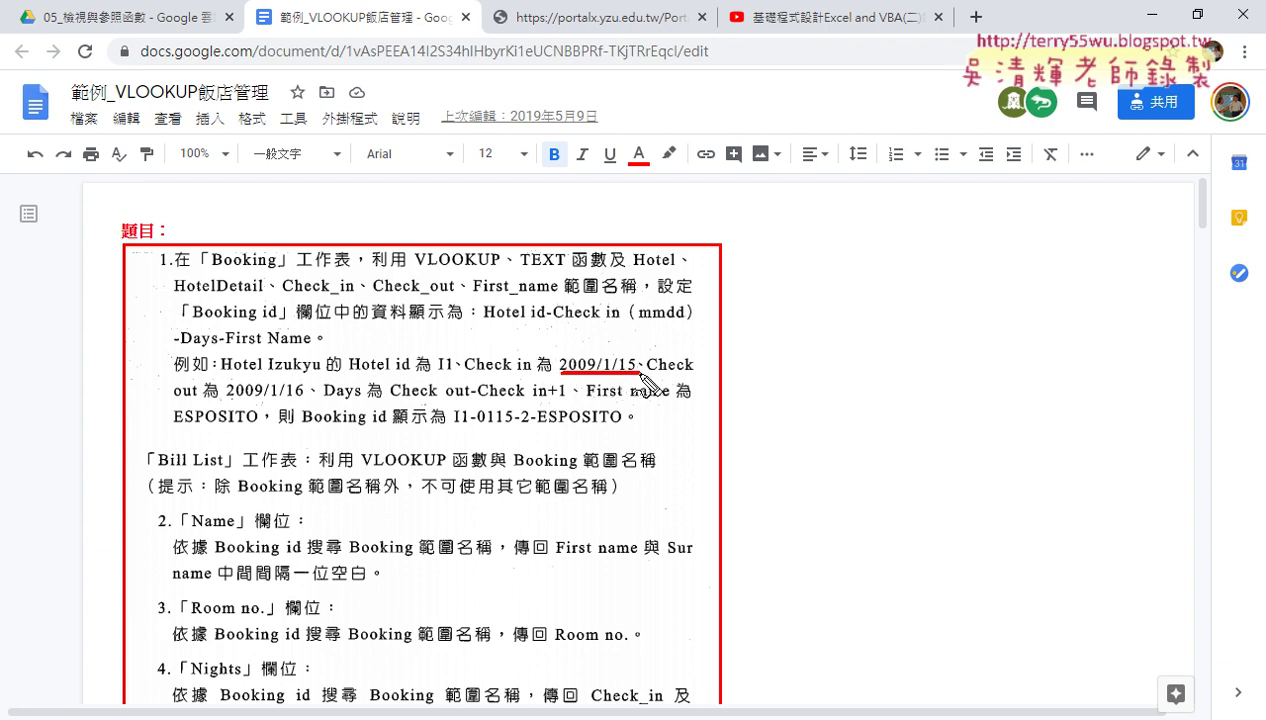
left_click_drag(479, 425, 512, 425)
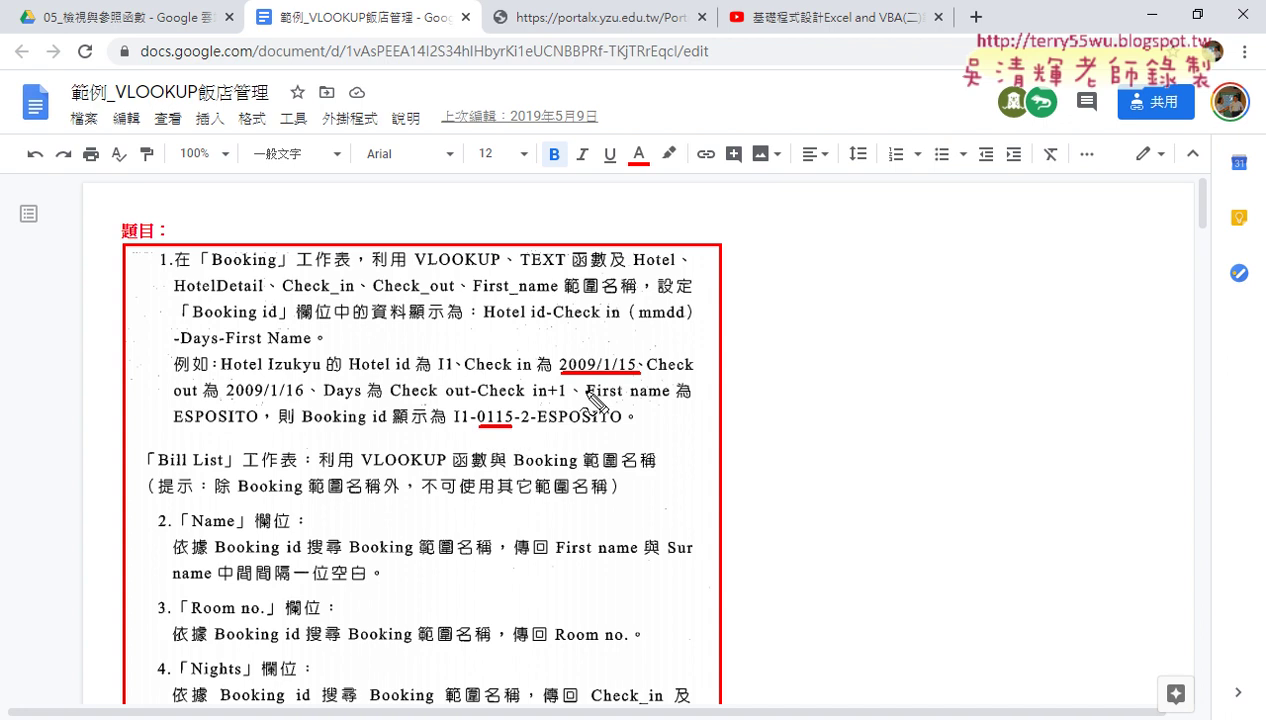
mouse_move(589, 350)
left_mouse_down()
mouse_move(503, 408)
mouse_move(514, 393)
left_mouse_up()
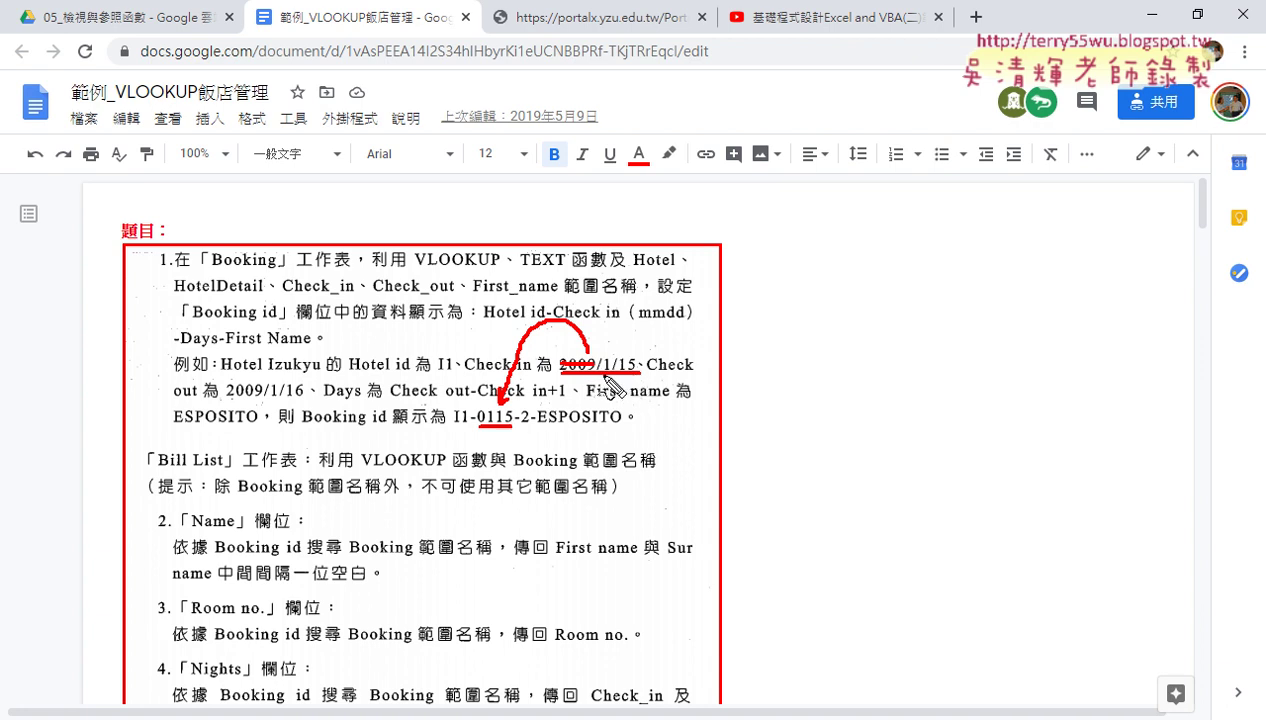
left_click_drag(598, 377, 637, 379)
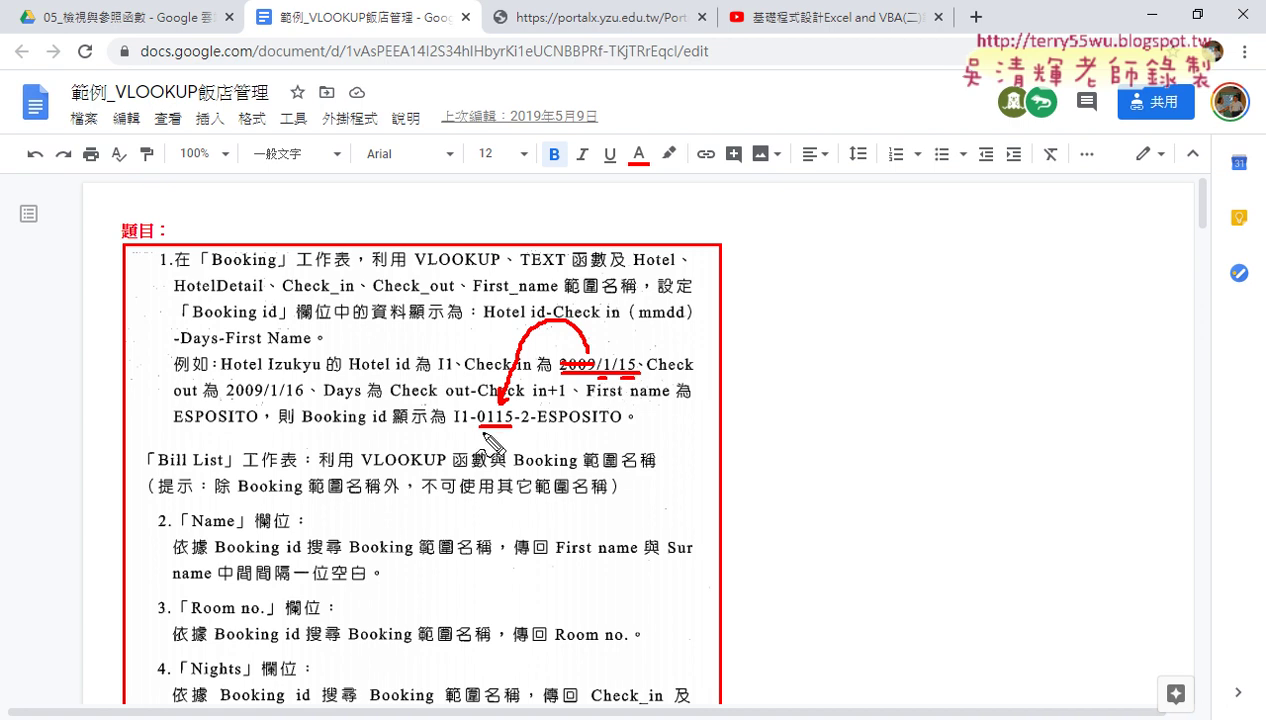
mouse_move(480, 431)
left_mouse_down()
mouse_move(512, 431)
mouse_move(470, 432)
left_mouse_up()
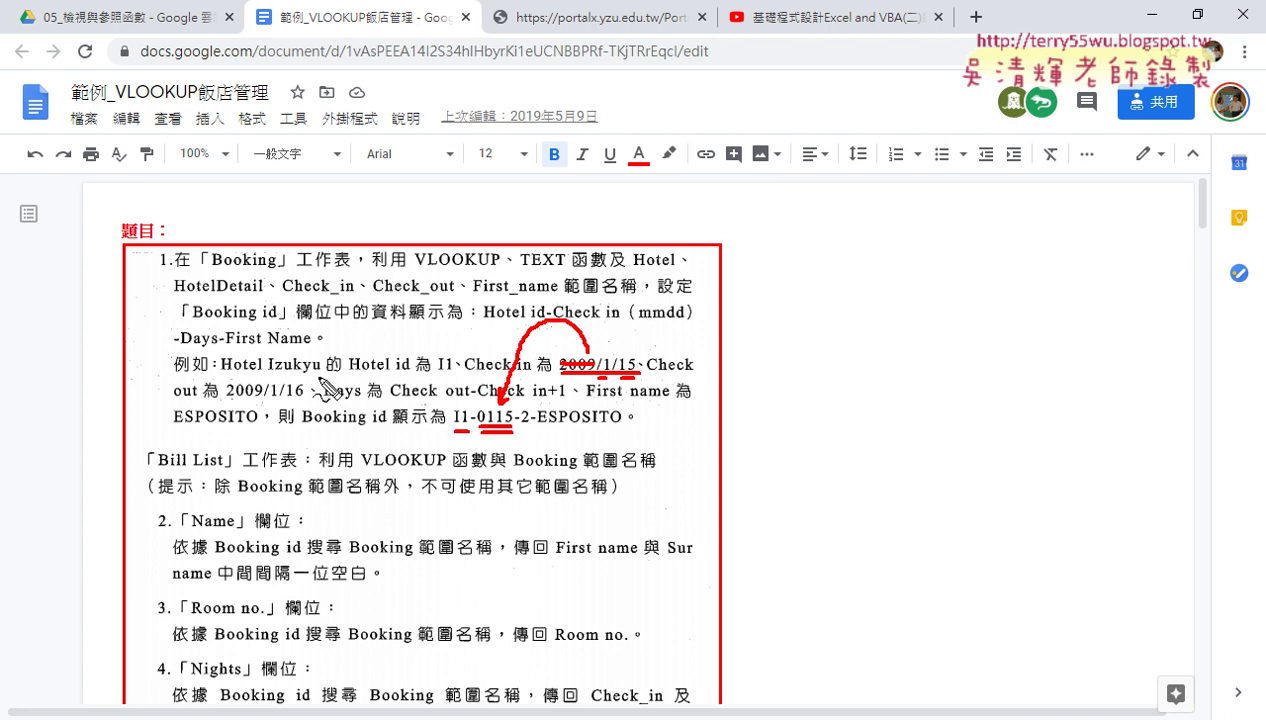
left_click_drag(320, 377, 218, 377)
left_click_drag(283, 340, 457, 418)
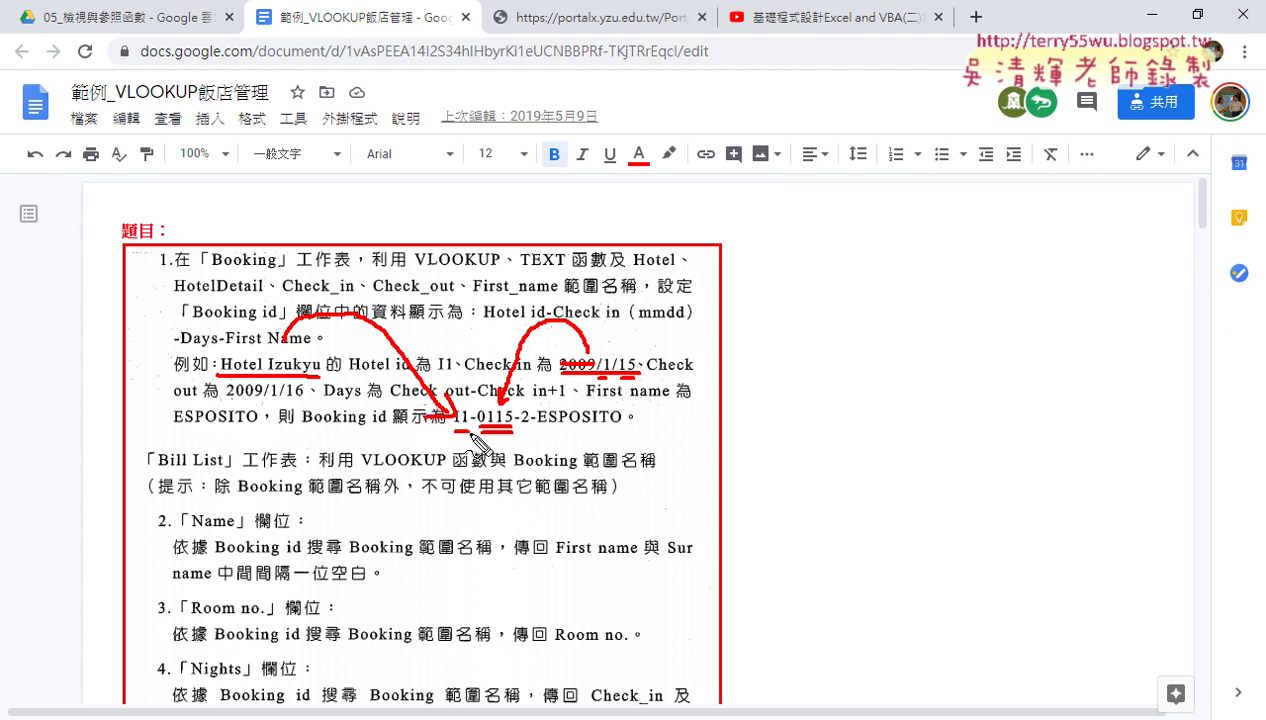
left_click_drag(456, 435, 522, 418)
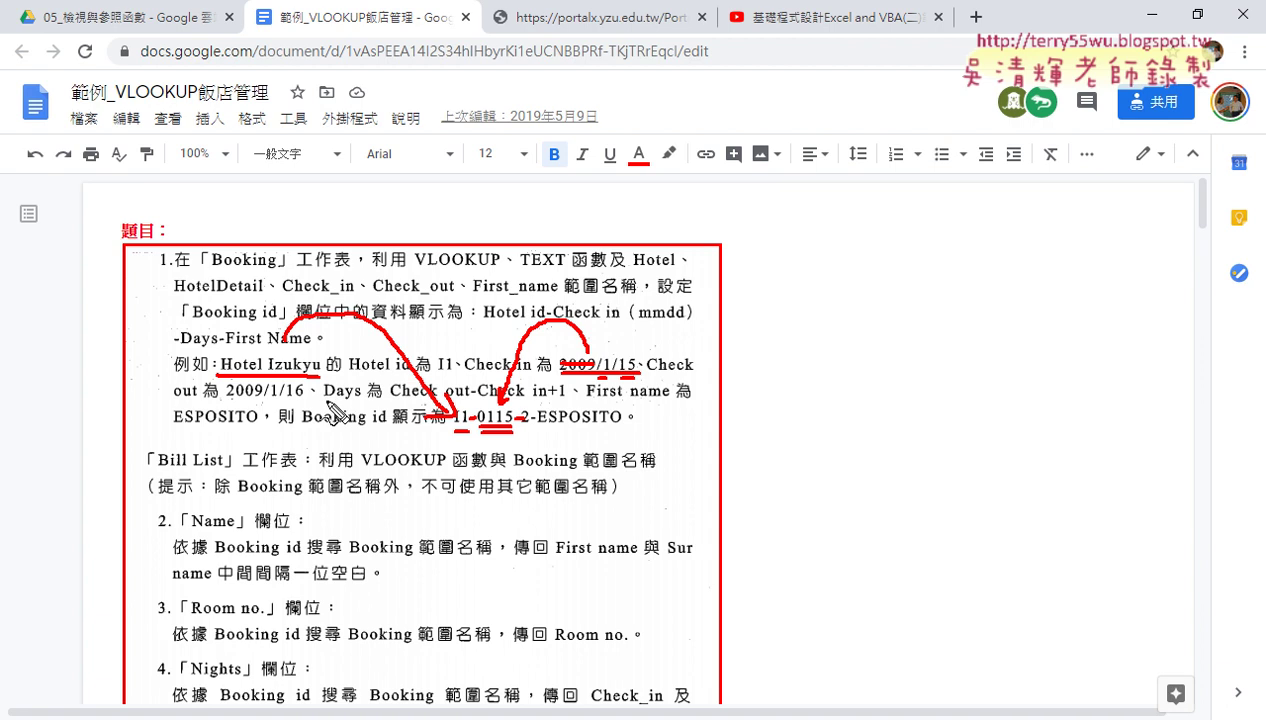
left_click_drag(324, 399, 358, 399)
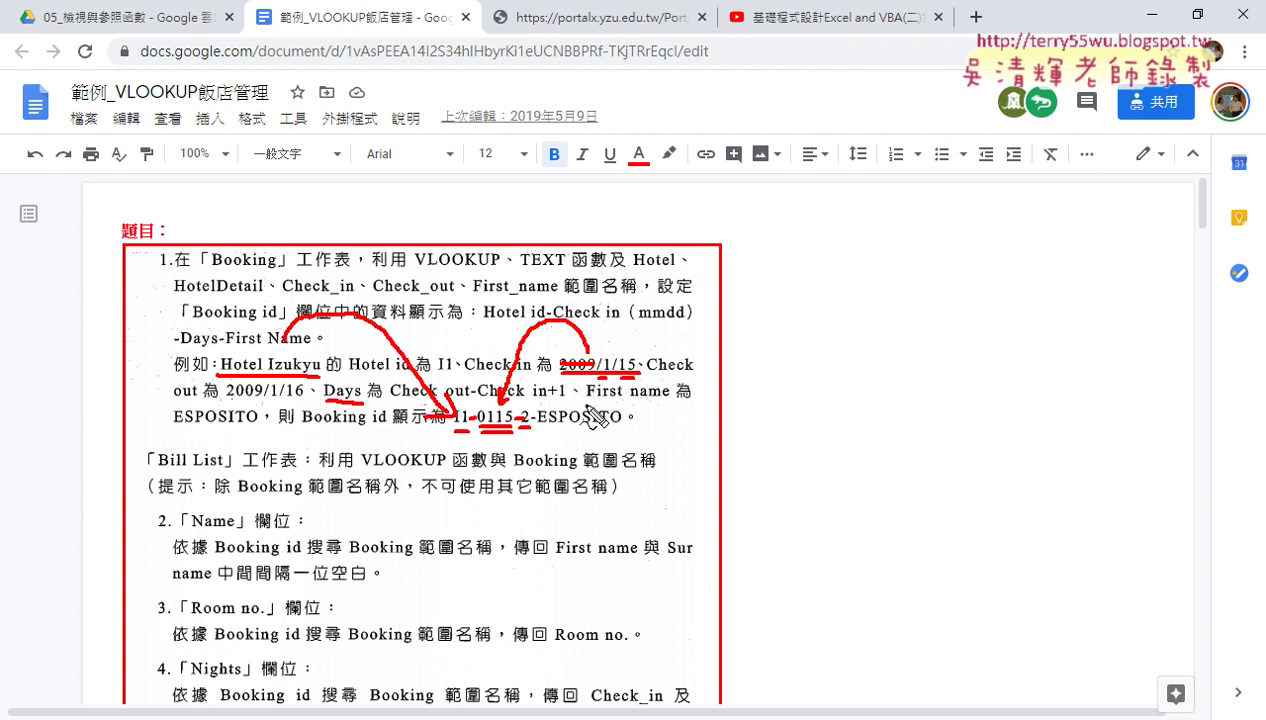
left_click_drag(586, 404, 657, 403)
left_click_drag(545, 424, 620, 429)
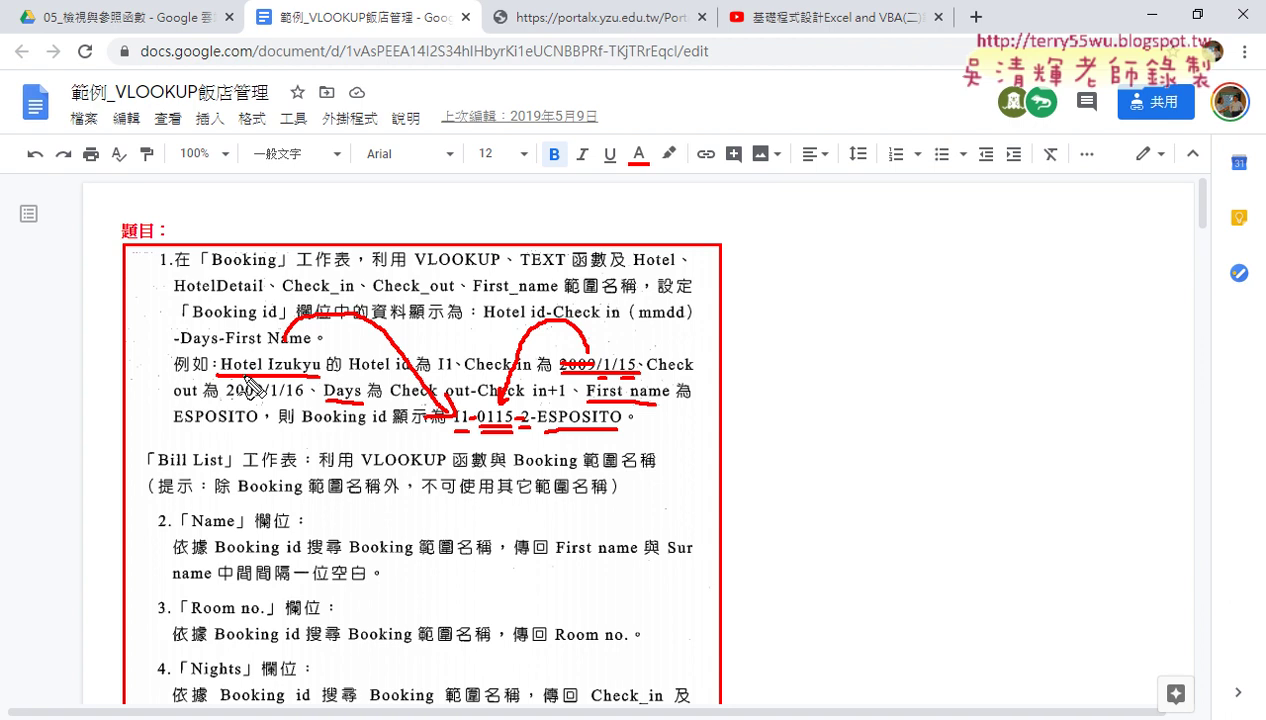
left_click_drag(218, 381, 303, 388)
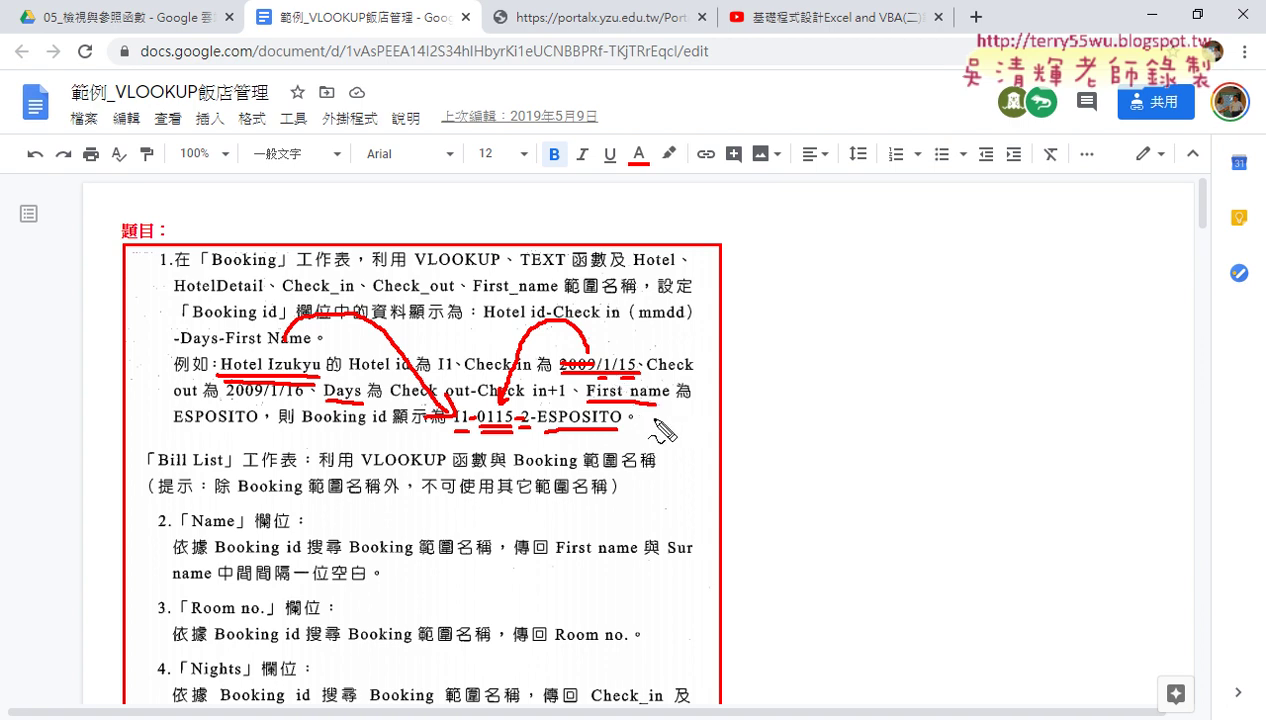
key("Escape")
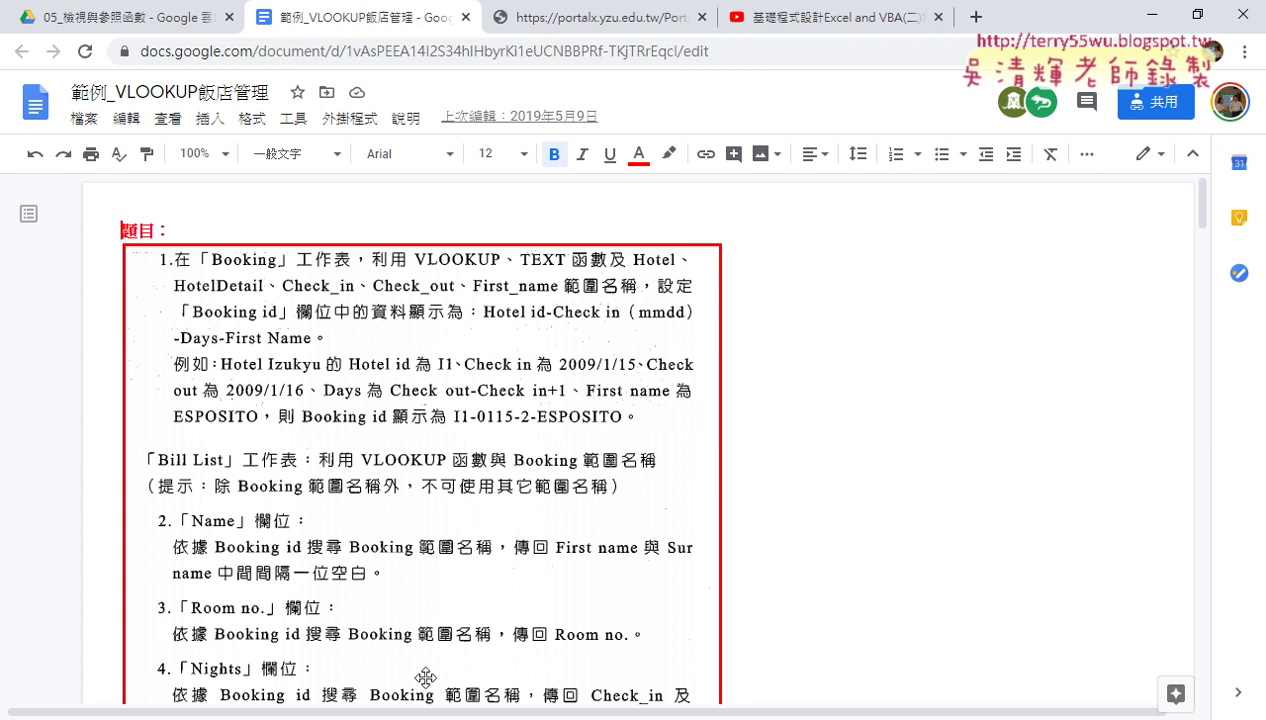
Back in Excel, select the first booking's hotel on Booking, then move to the Hotel sheet
mouse_move(420, 716)
left_click(435, 658)
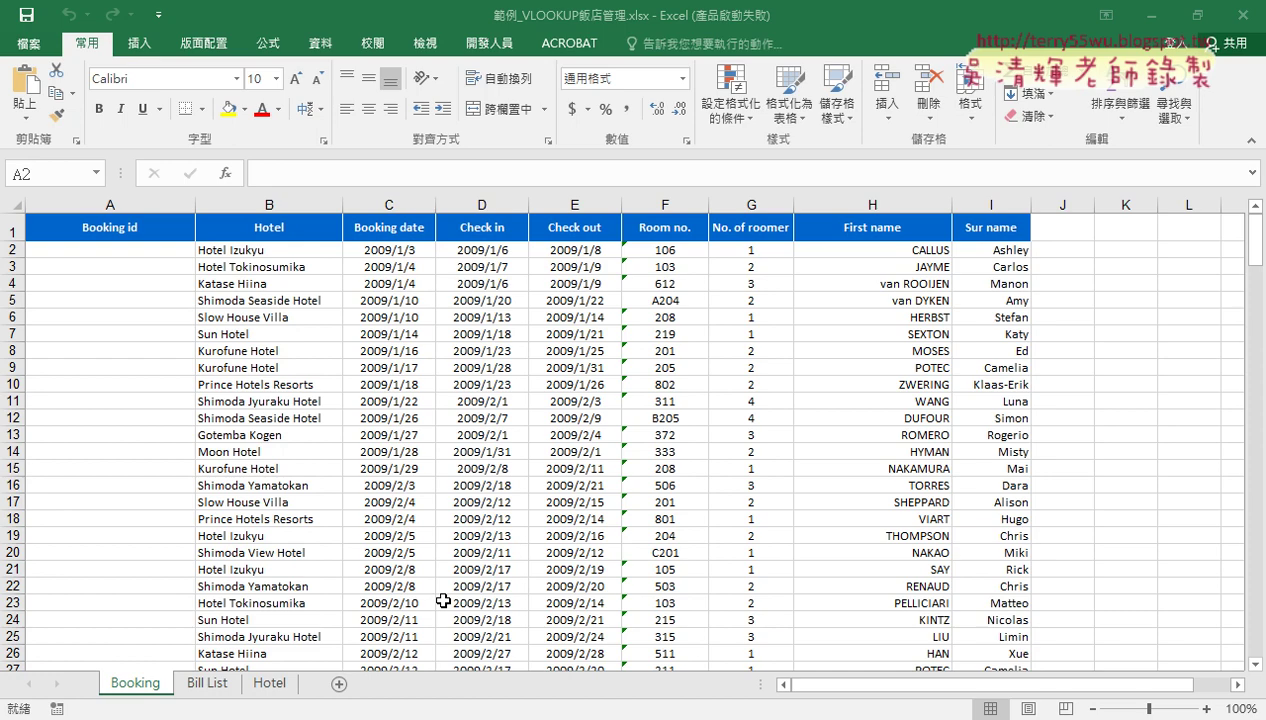
left_click_drag(265, 250, 551, 259)
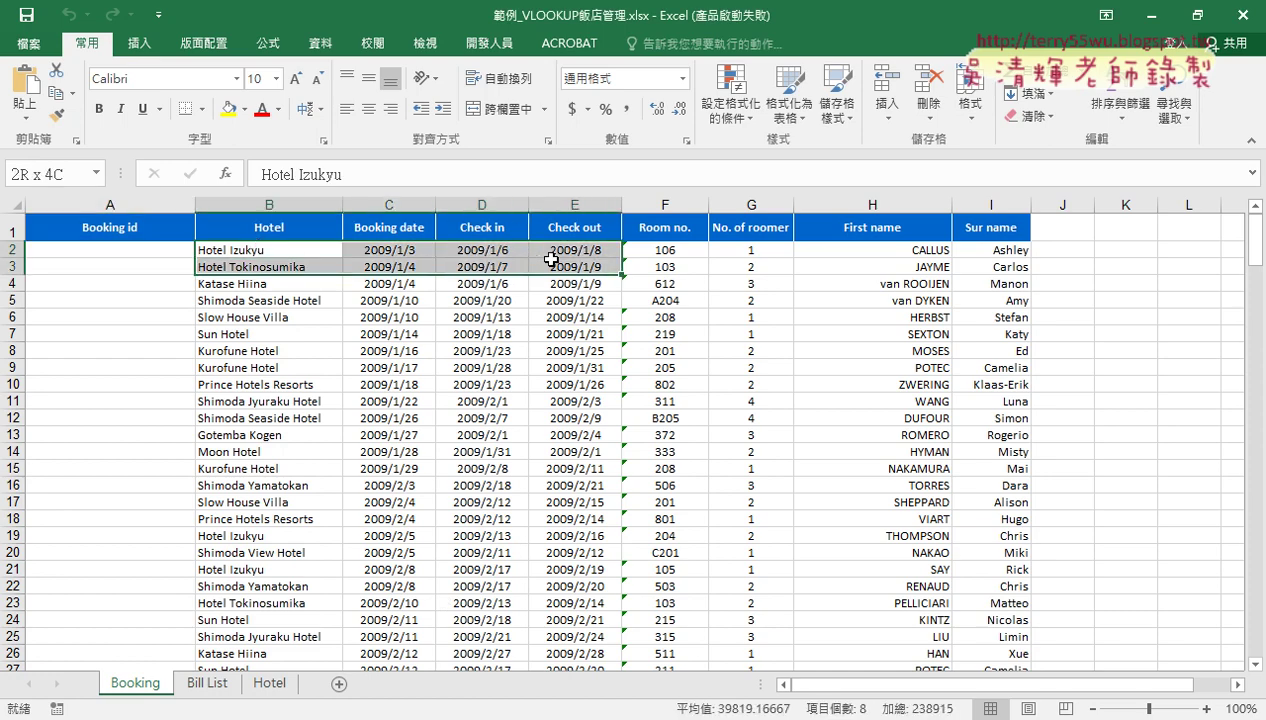
left_click_drag(270, 250, 300, 249)
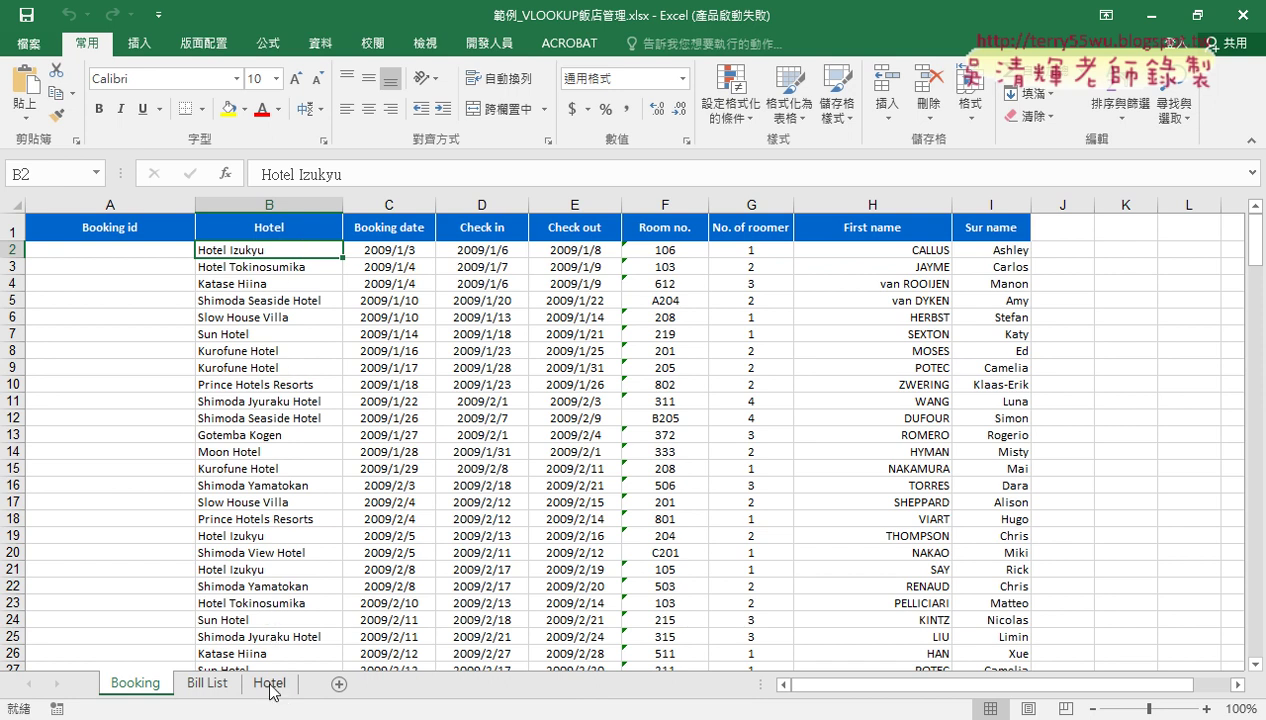
left_click(270, 683)
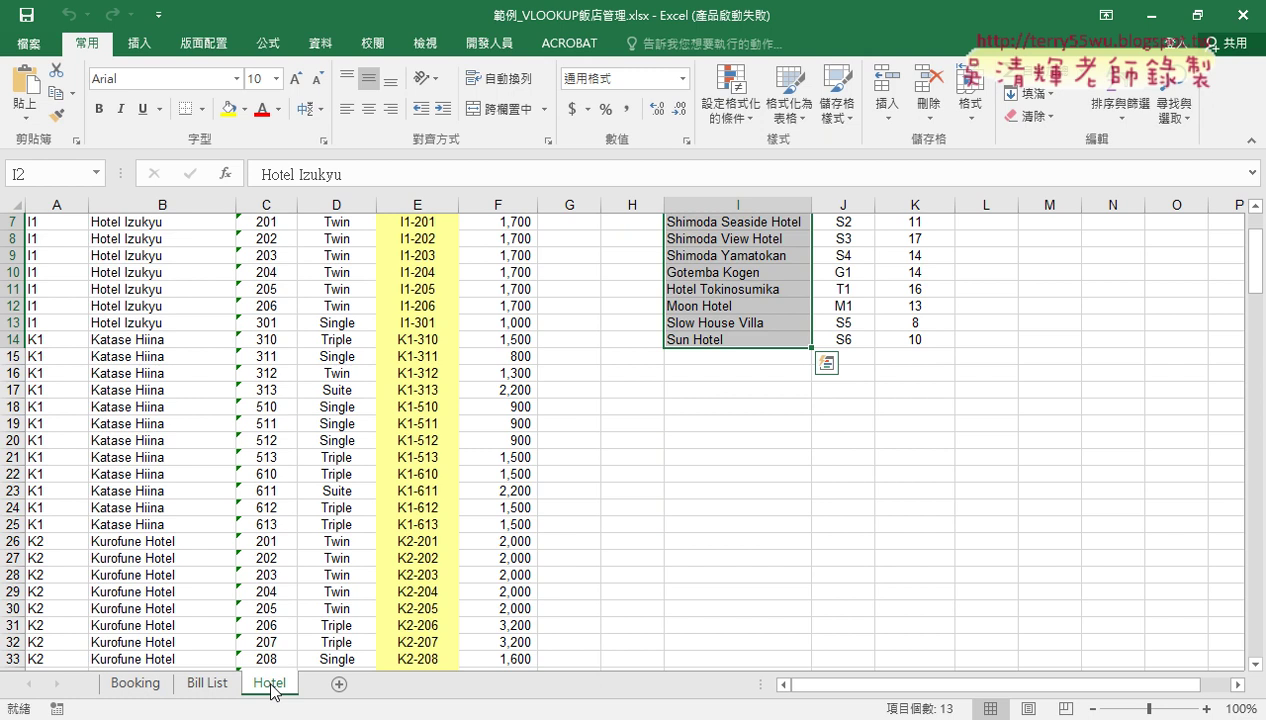
left_click(743, 525)
scroll(745, 526, "up", 2)
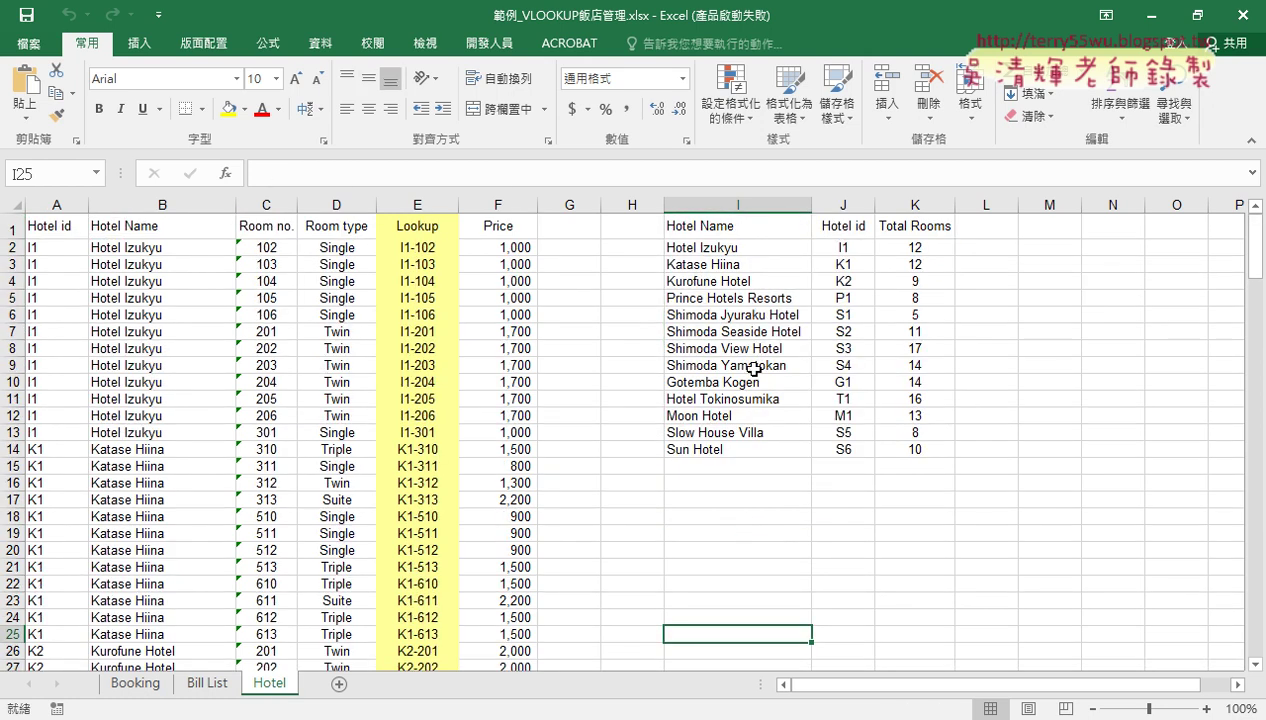
Select and ink-outline the HotelDetail table, underlining Hotel Izukyu and its id I1, then clear ink
left_click_drag(712, 245, 913, 445)
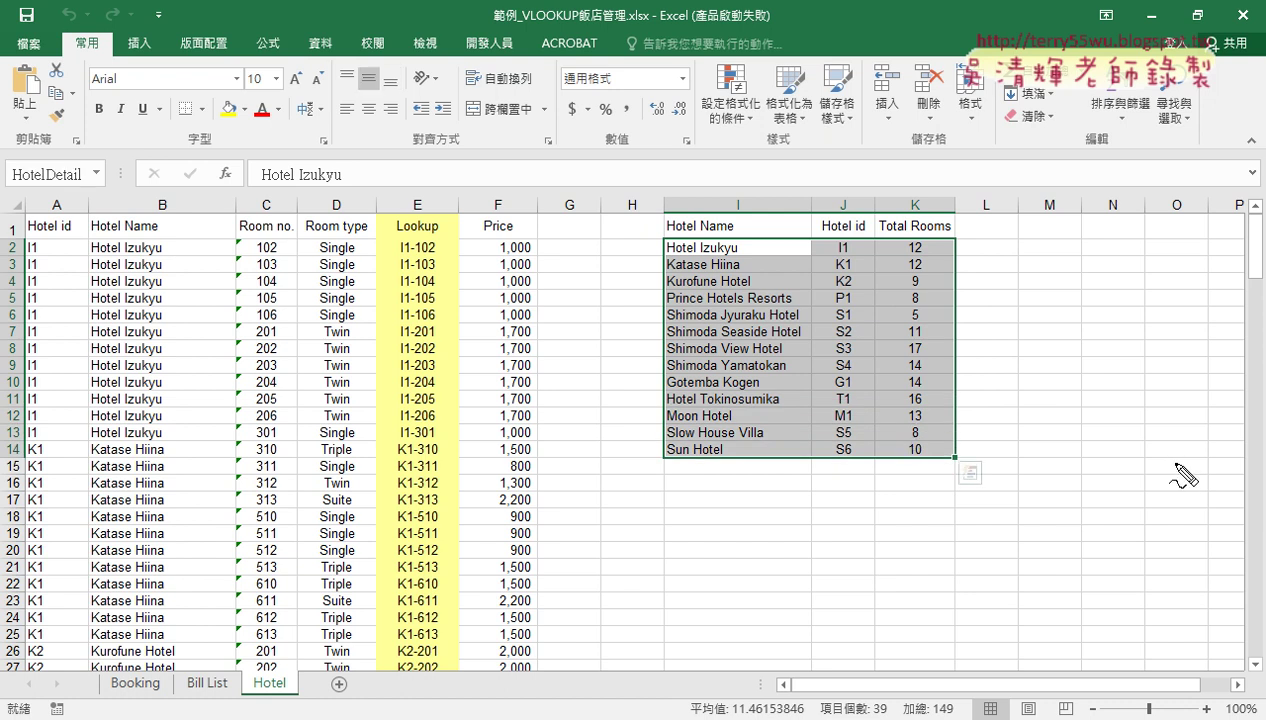
left_click_drag(658, 236, 662, 460)
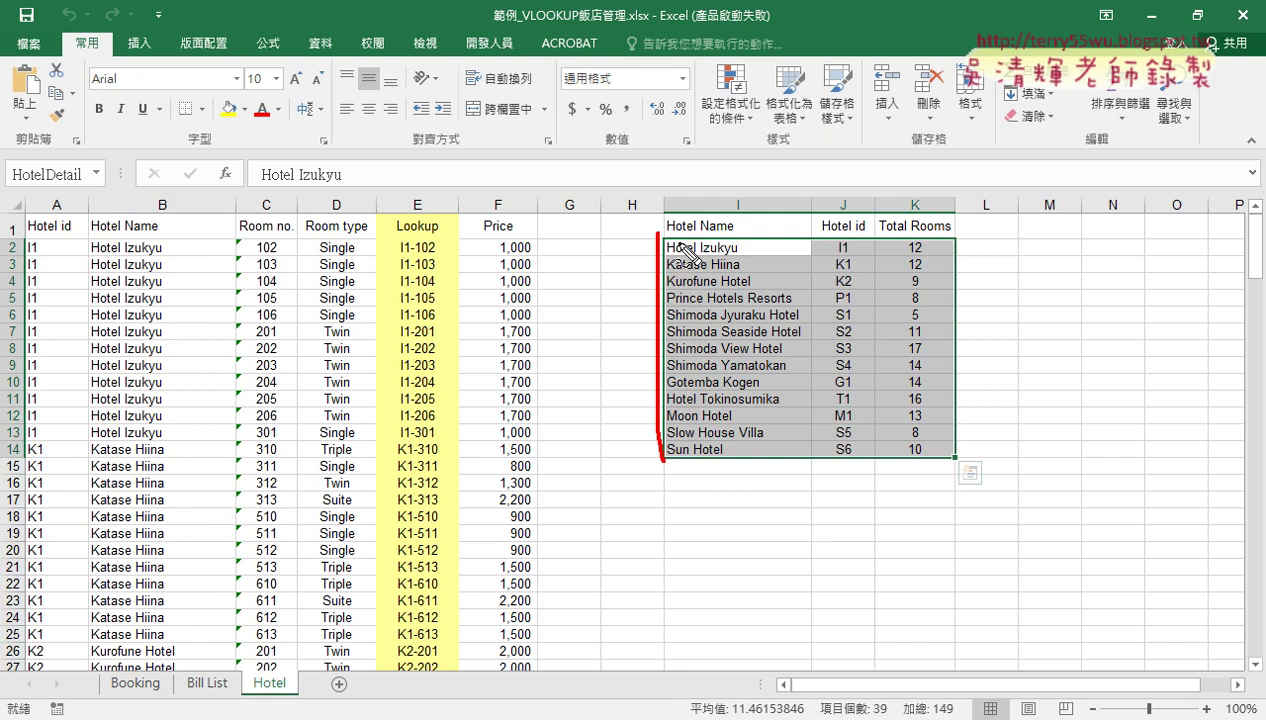
left_click_drag(676, 244, 940, 460)
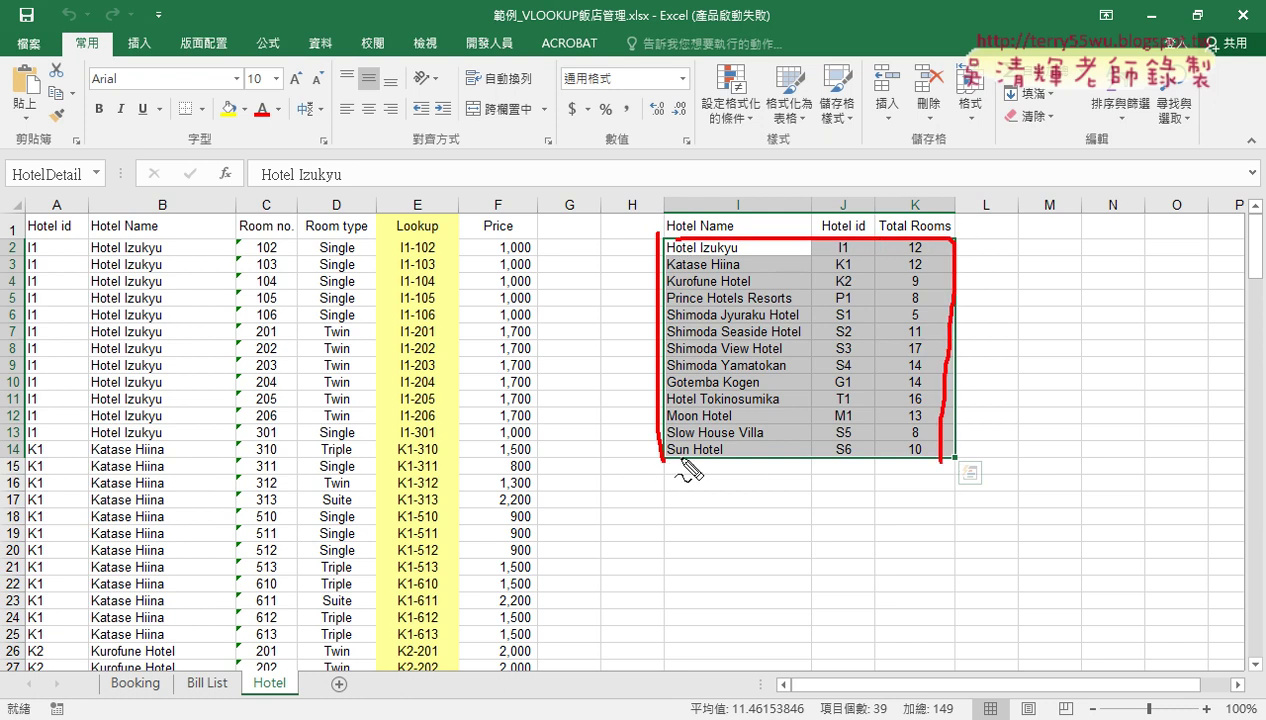
left_click_drag(664, 459, 932, 466)
mouse_move(648, 237)
left_mouse_down()
mouse_move(112, 166)
mouse_move(129, 185)
mouse_move(10, 198)
mouse_move(95, 192)
left_mouse_up()
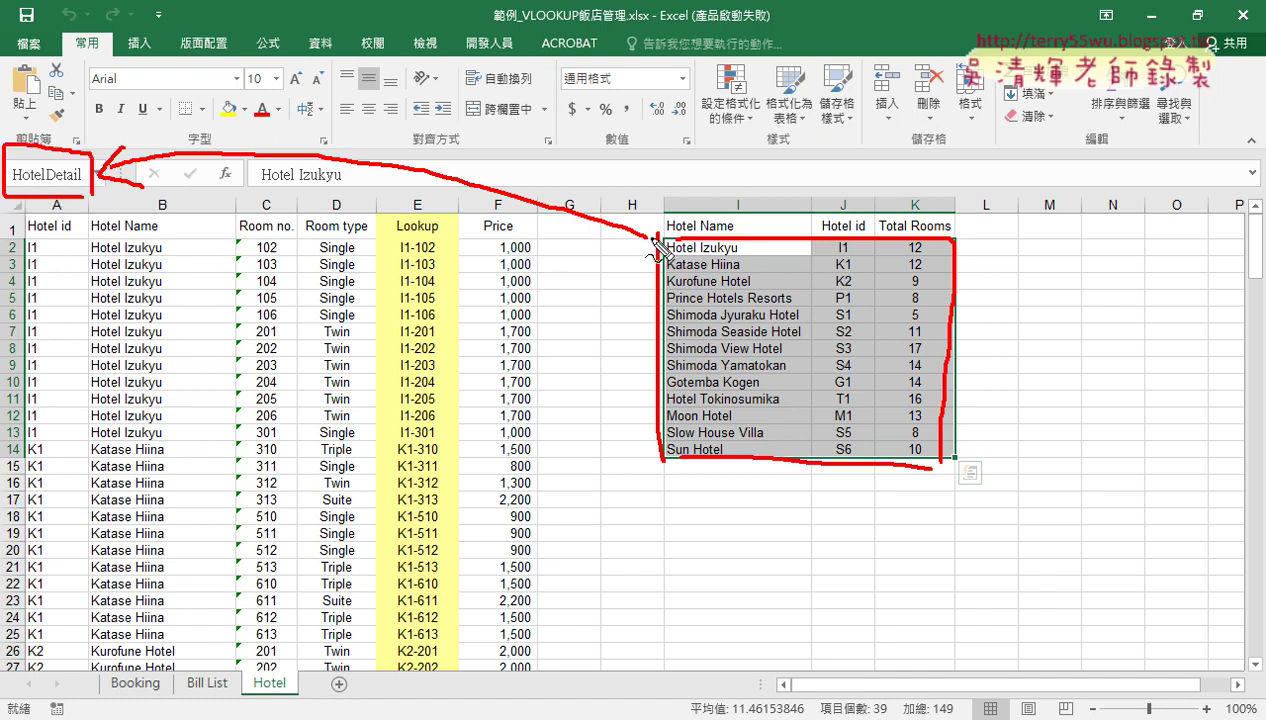
left_click_drag(742, 151, 742, 192)
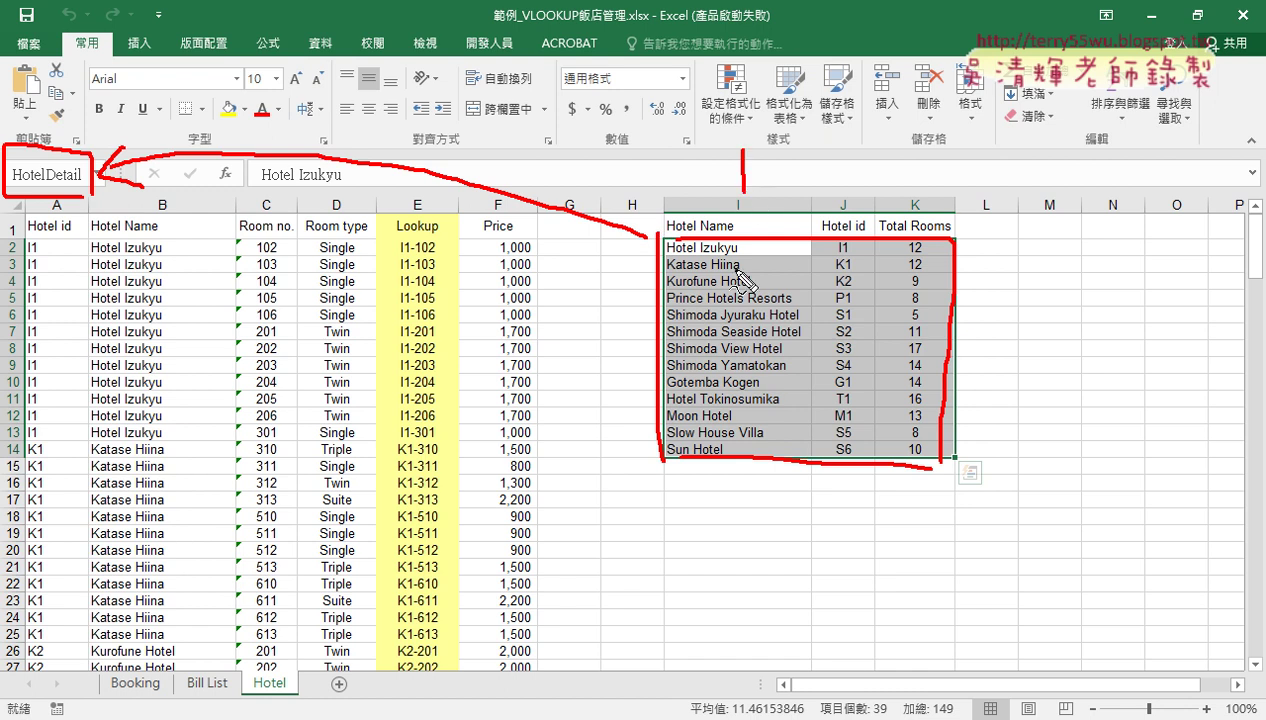
left_click_drag(668, 256, 733, 256)
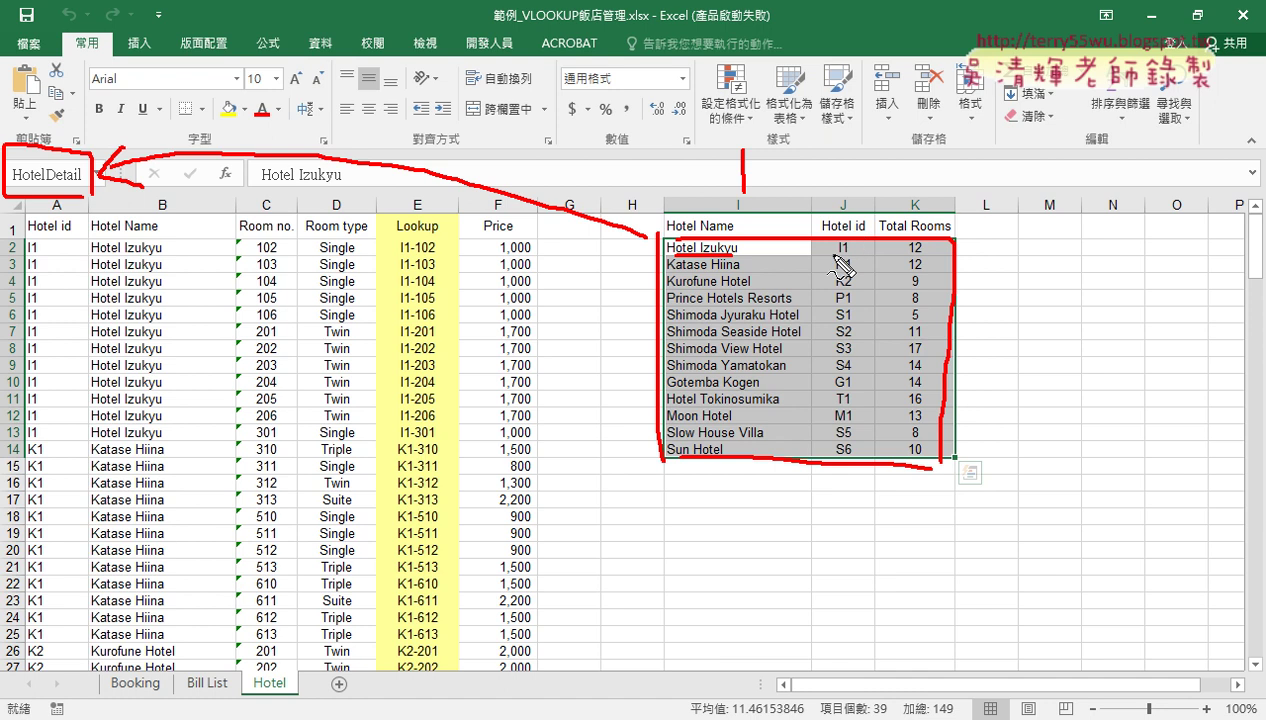
left_click_drag(836, 256, 866, 256)
key("Escape")
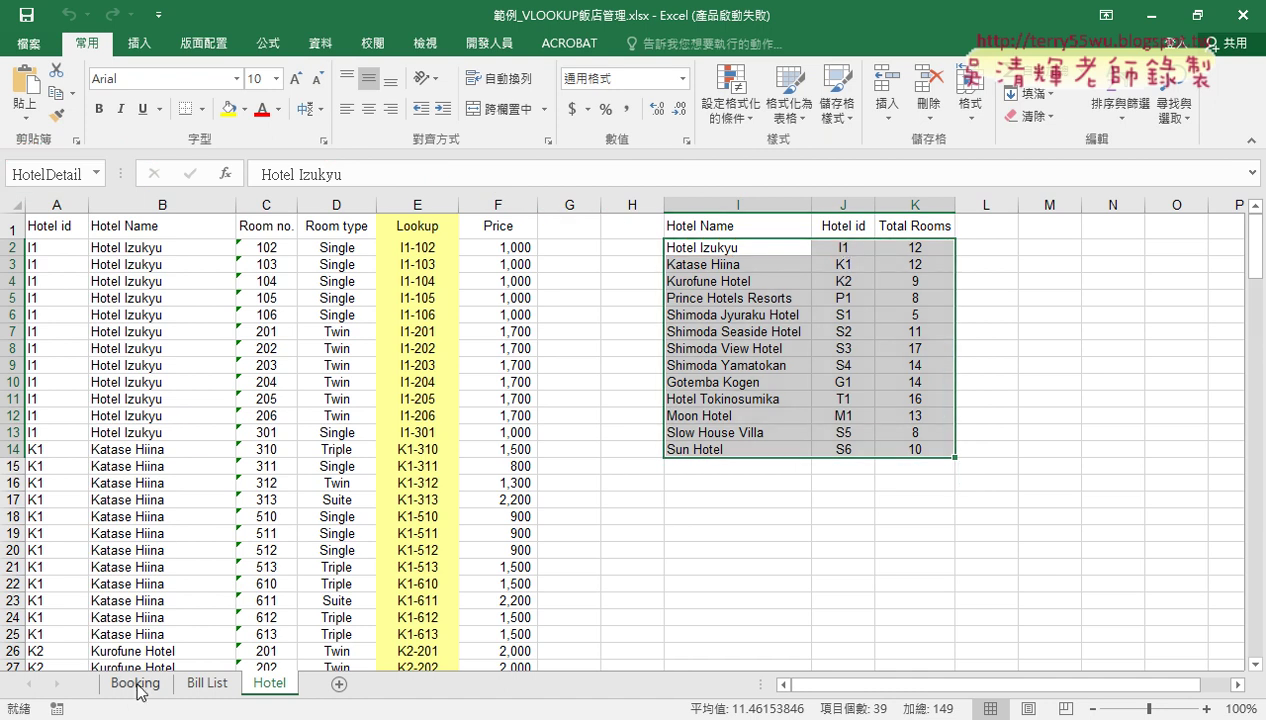
On Booking, compare the first booking date 2009/1/3 with check-in date 2009/1/6
left_click(137, 686)
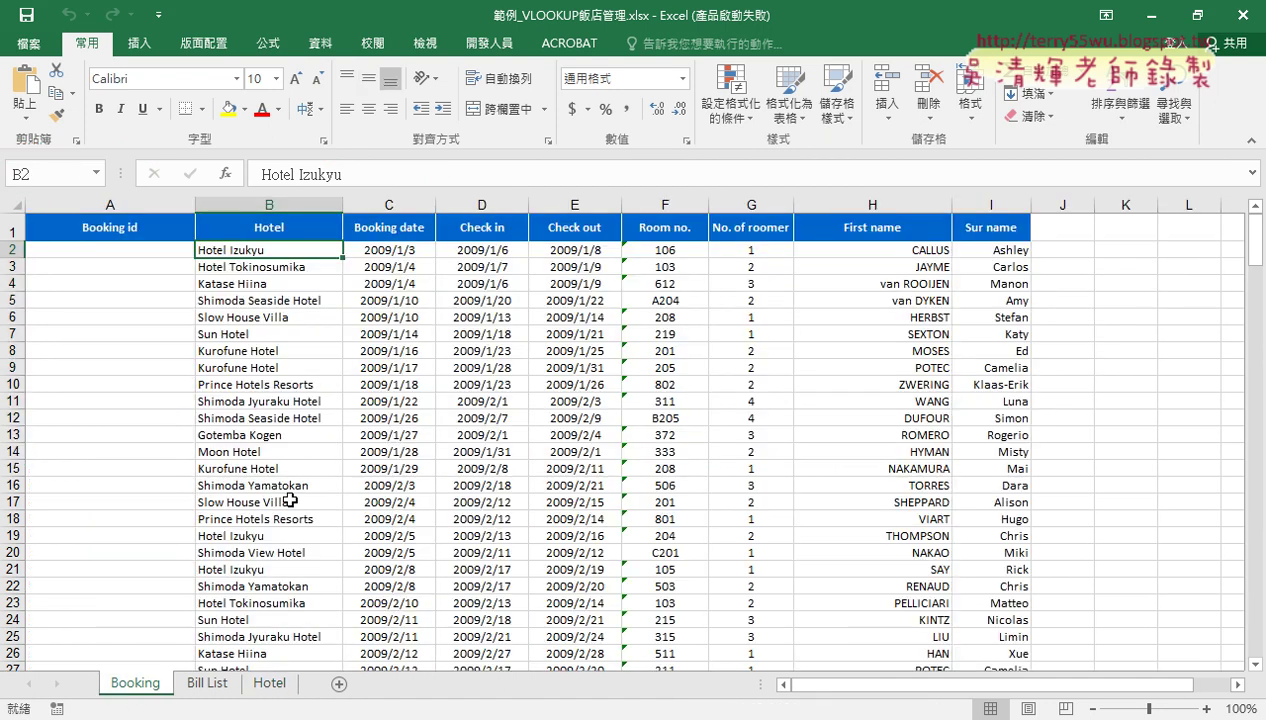
left_click(398, 256)
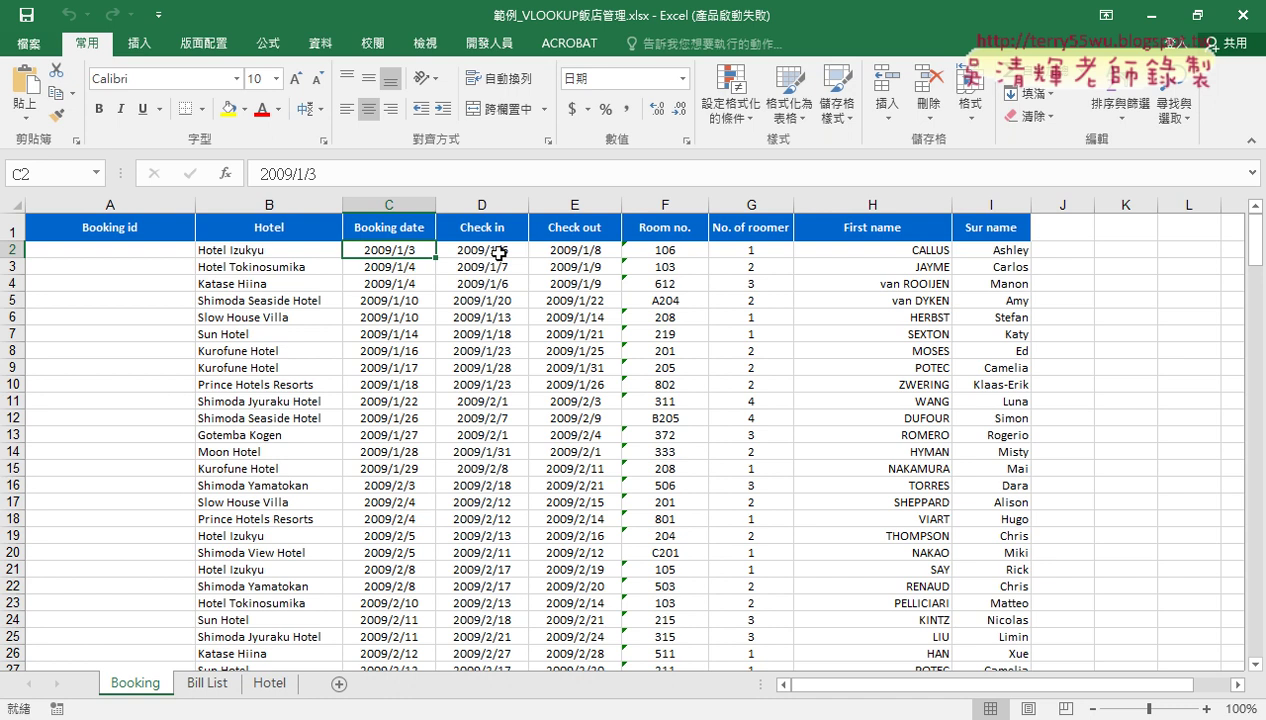
left_click(498, 254)
left_click(409, 252)
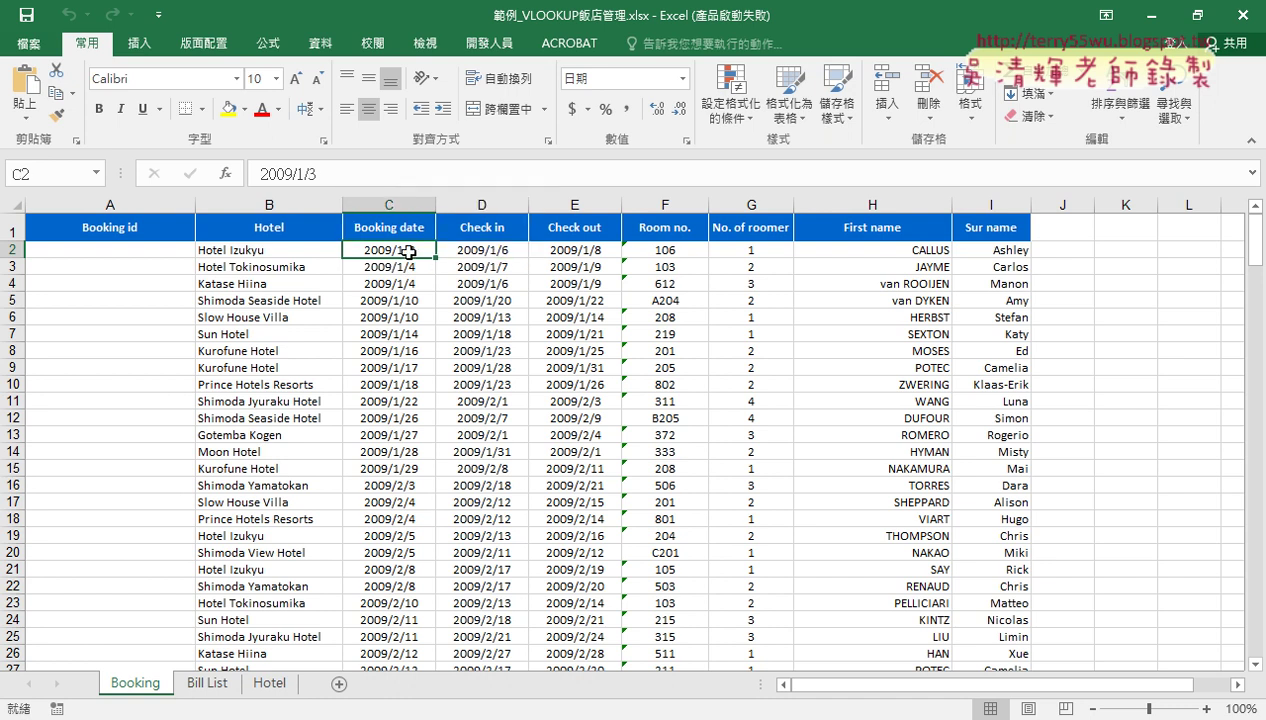
left_click(489, 252)
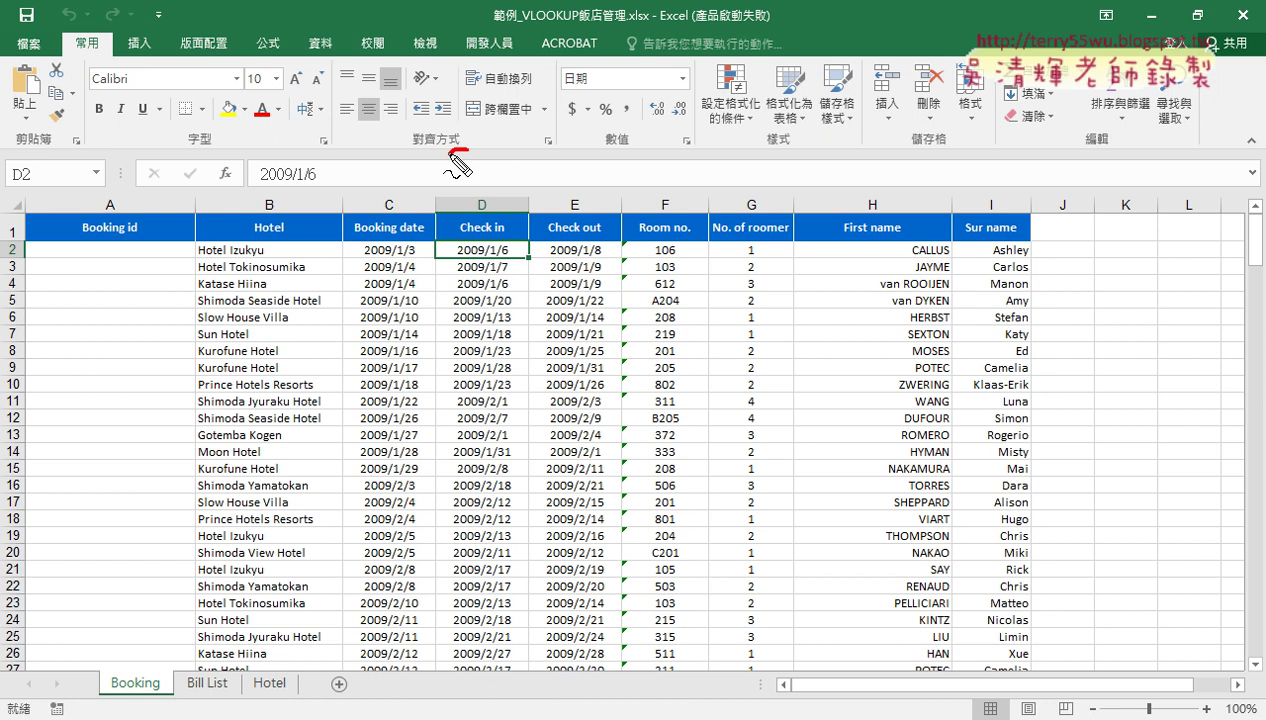
Ink the id parts (0106 check-in, +1, room, first name) toward A2, then return to Bill List and Docs
mouse_move(462, 143)
left_mouse_down()
mouse_move(476, 146)
mouse_move(476, 183)
mouse_move(491, 185)
mouse_move(508, 150)
mouse_move(530, 186)
mouse_move(524, 176)
left_mouse_up()
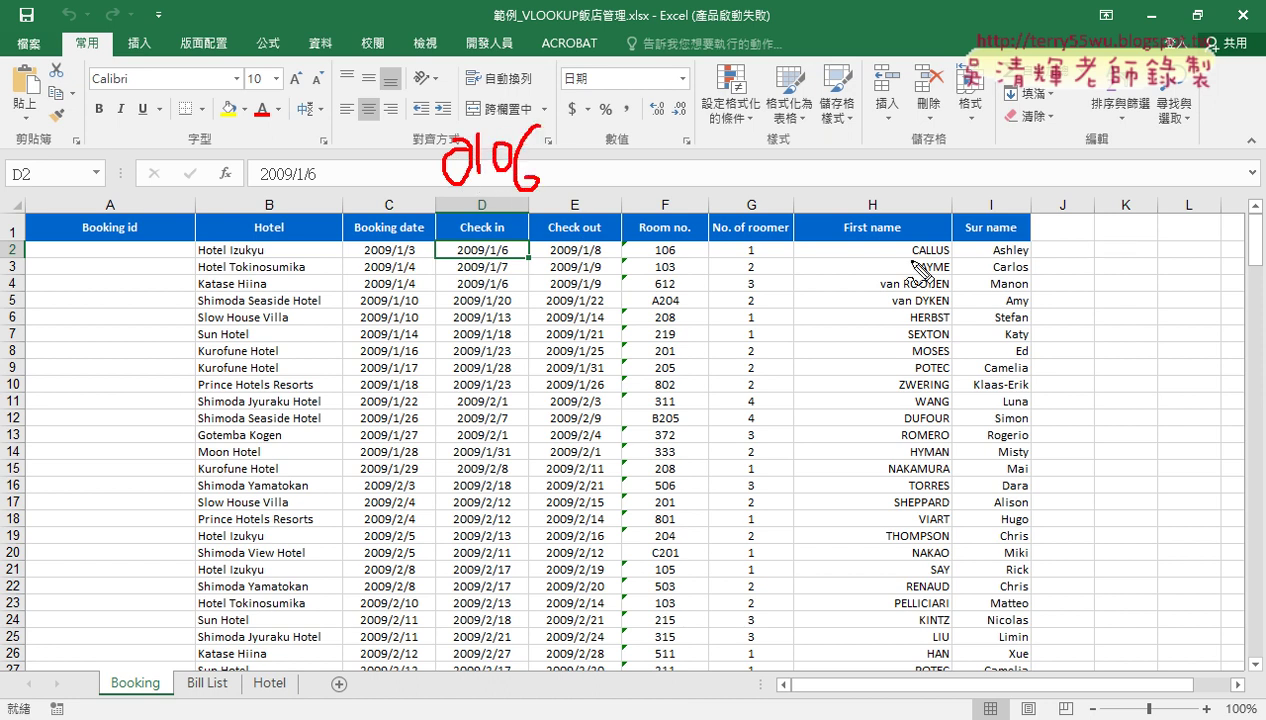
left_click_drag(602, 261, 448, 262)
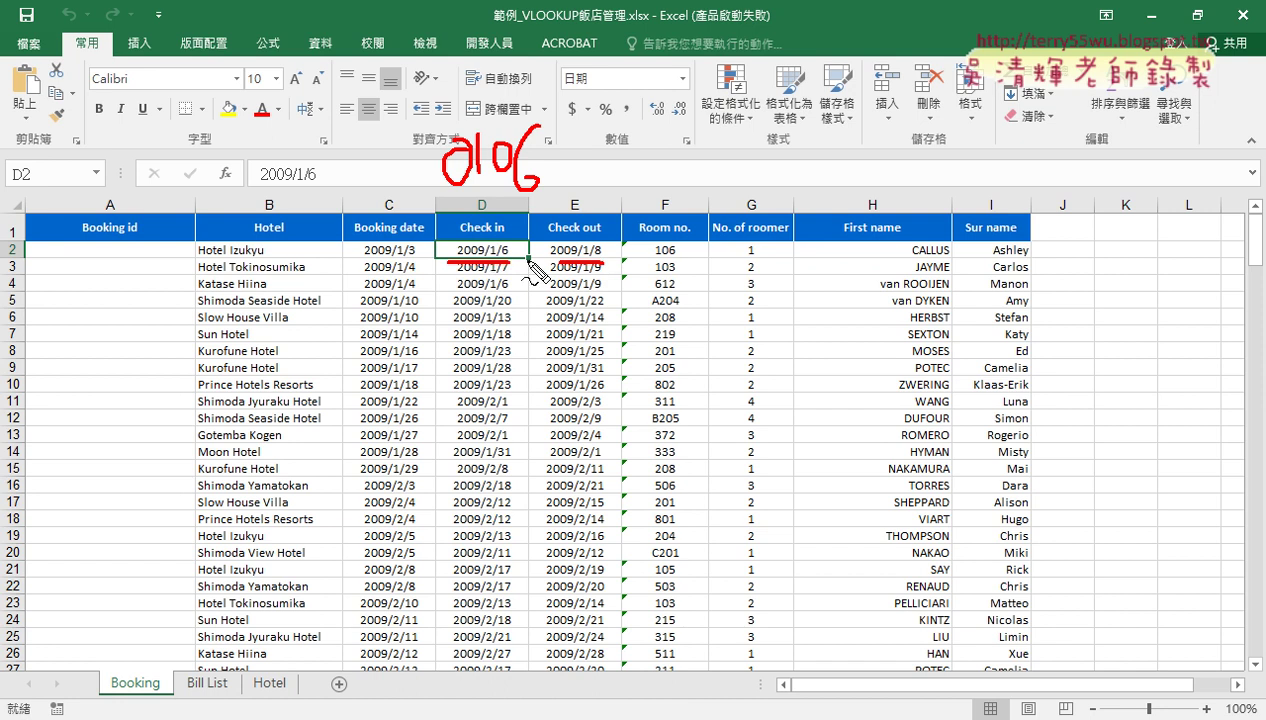
left_click_drag(613, 202, 656, 200)
mouse_move(639, 178)
left_mouse_down()
mouse_move(641, 214)
mouse_move(677, 218)
left_mouse_up()
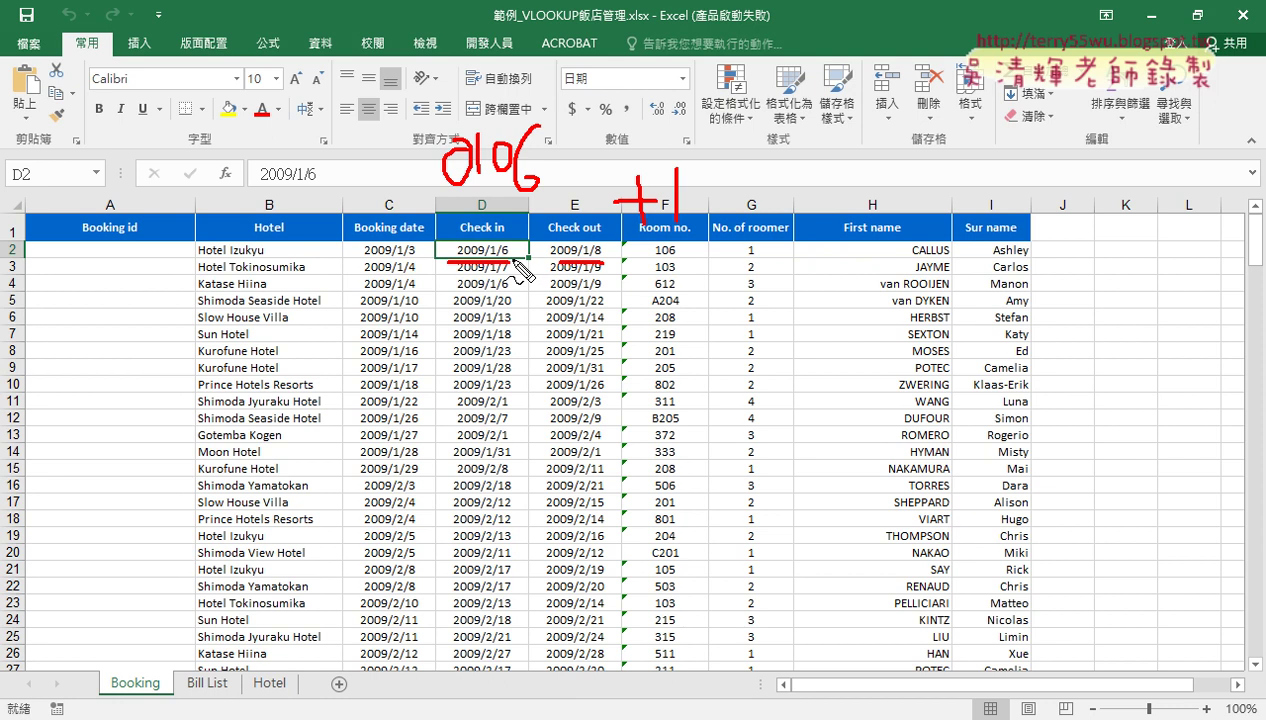
left_click_drag(612, 236, 692, 235)
mouse_move(947, 262)
left_mouse_down()
mouse_move(929, 263)
mouse_move(955, 262)
left_mouse_up()
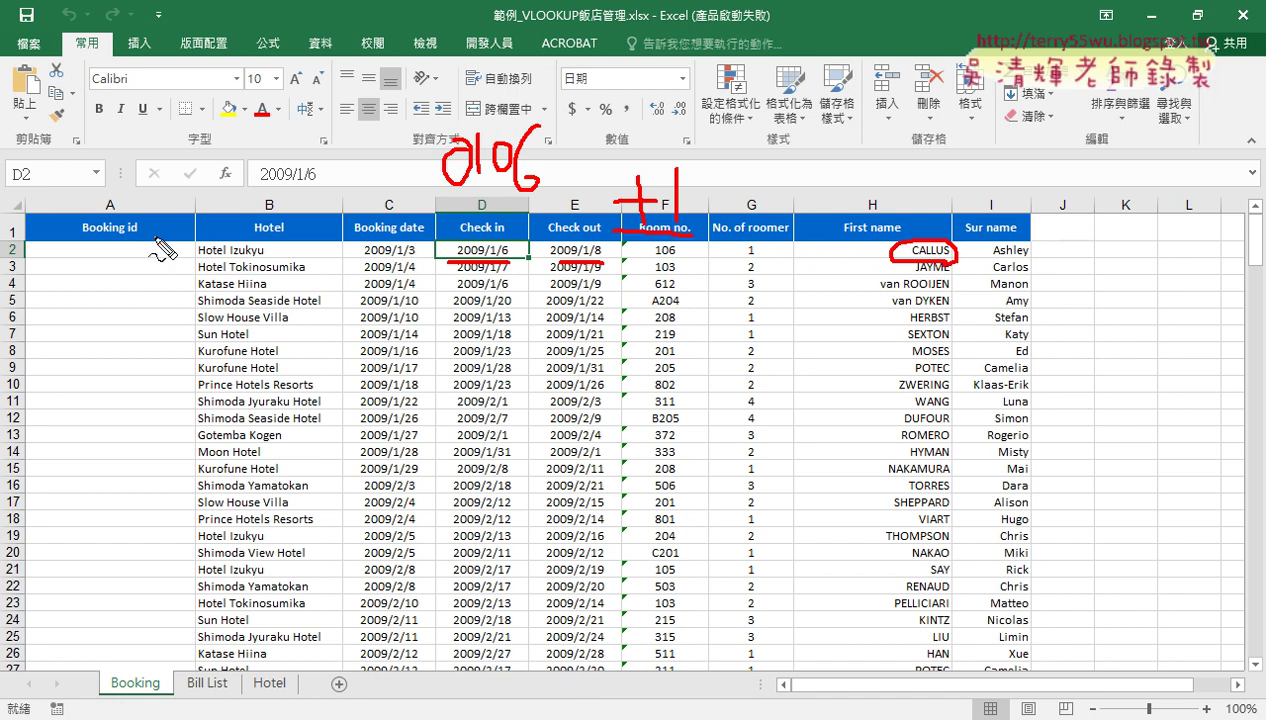
mouse_move(181, 258)
left_mouse_down()
mouse_move(131, 267)
mouse_move(182, 252)
left_mouse_up()
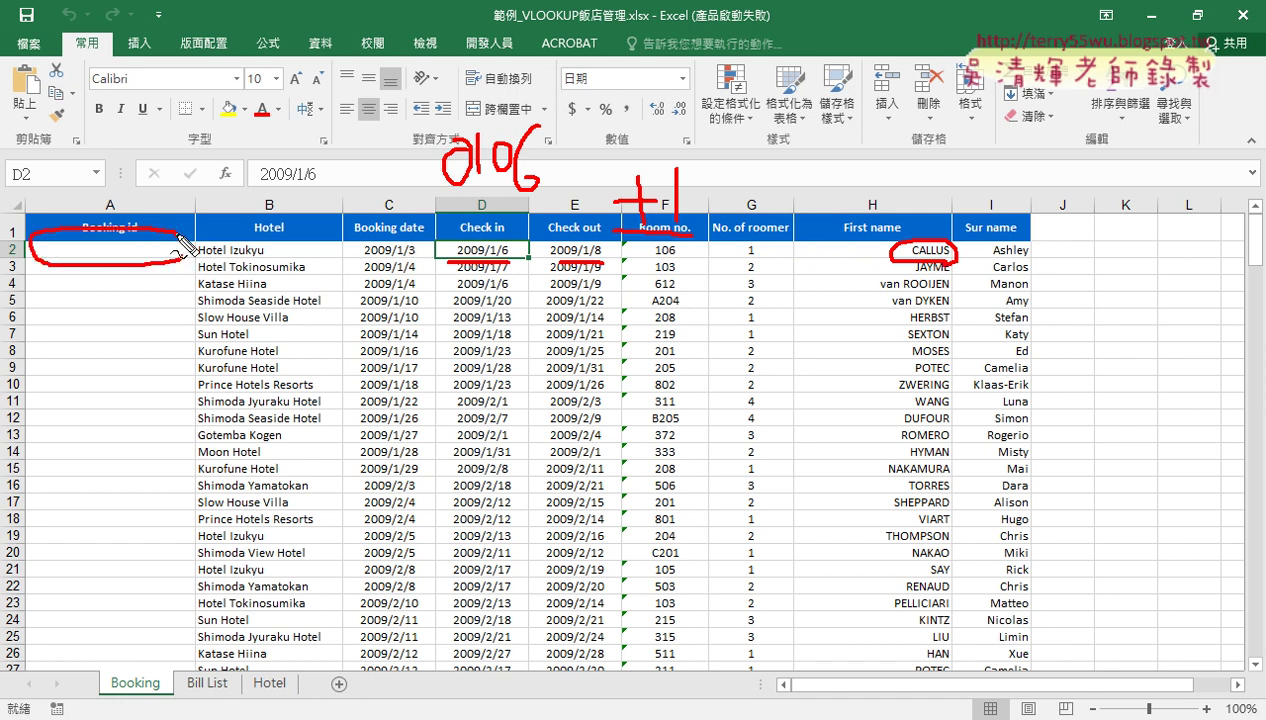
mouse_move(340, 184)
left_mouse_down()
mouse_move(233, 140)
mouse_move(130, 228)
mouse_move(185, 207)
left_mouse_up()
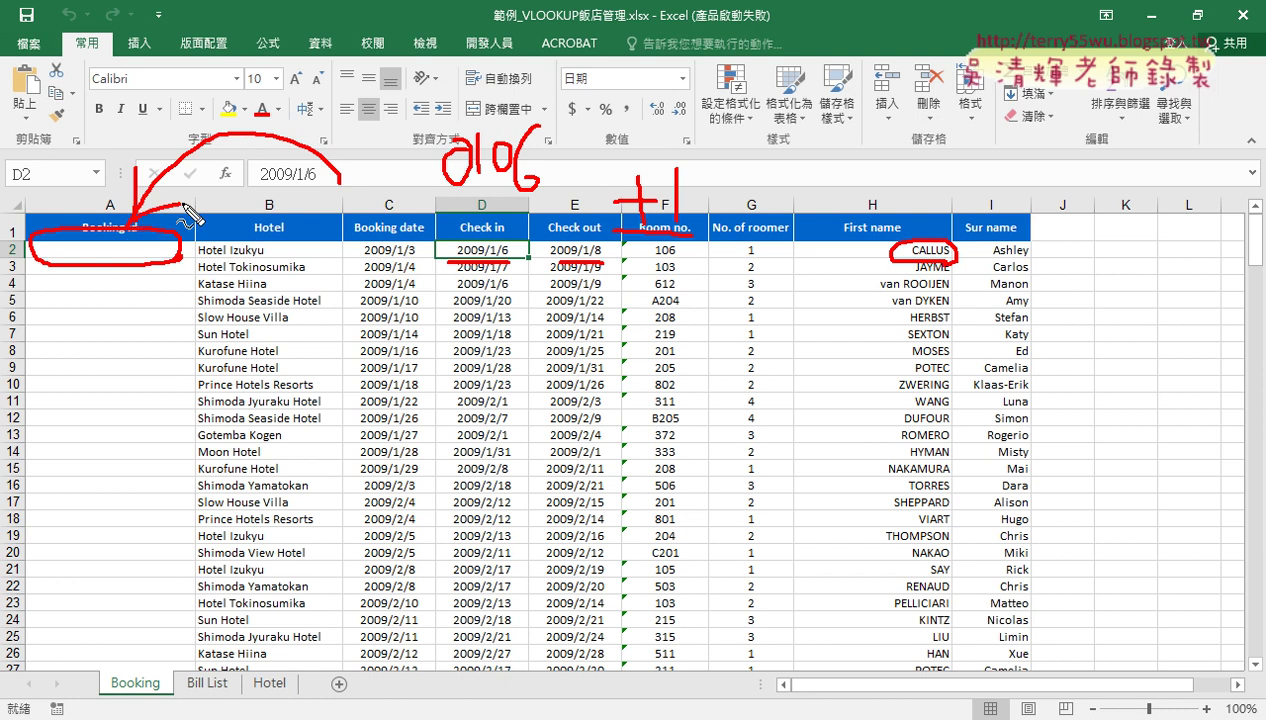
key("Escape")
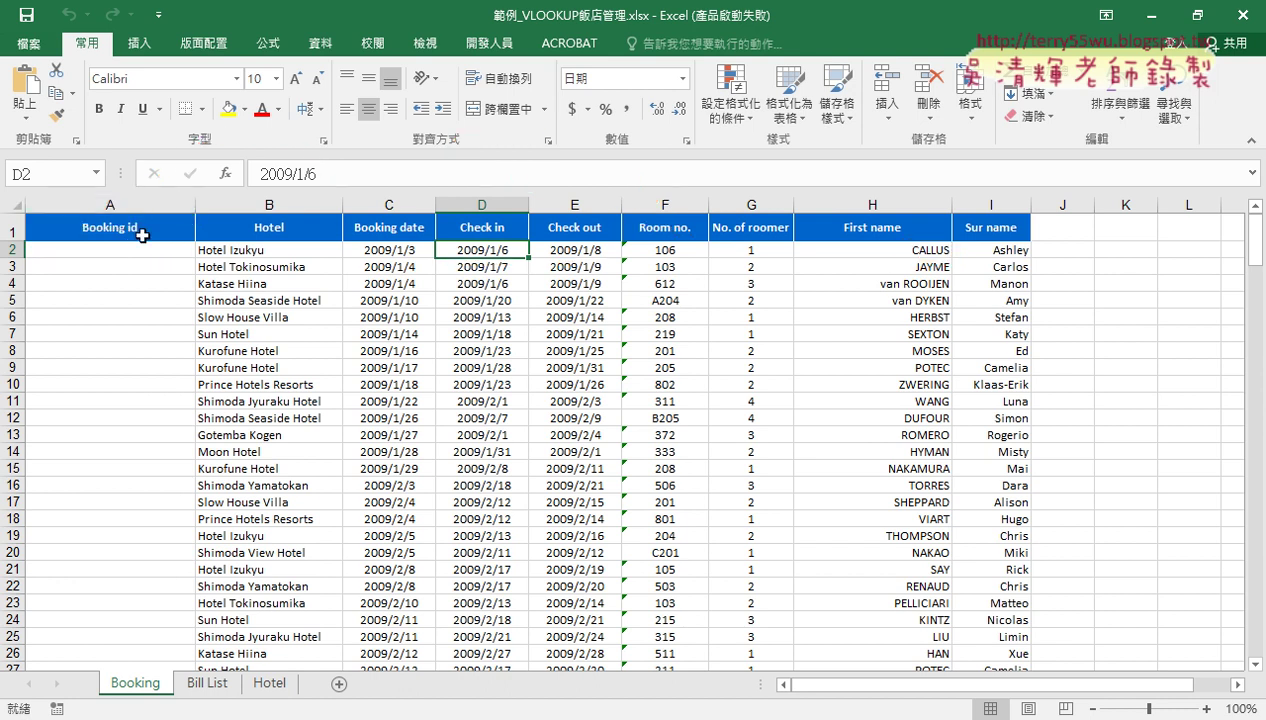
left_click(210, 683)
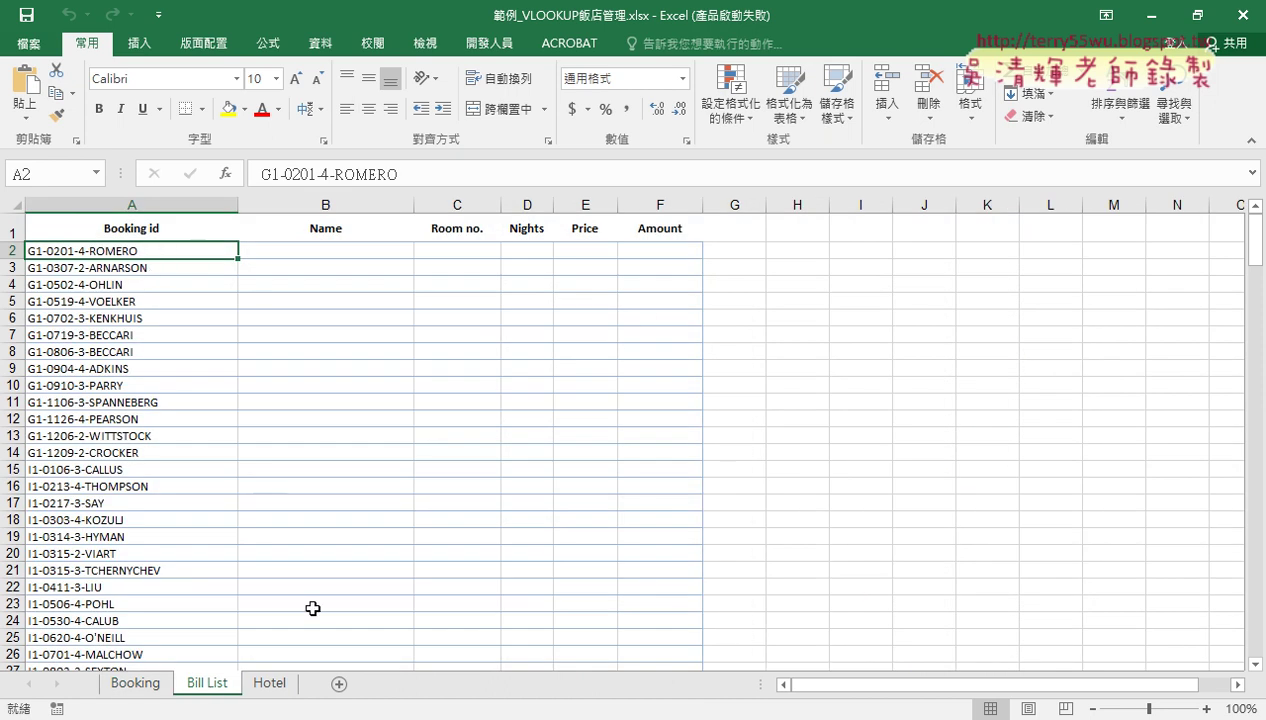
key("alt+Tab")
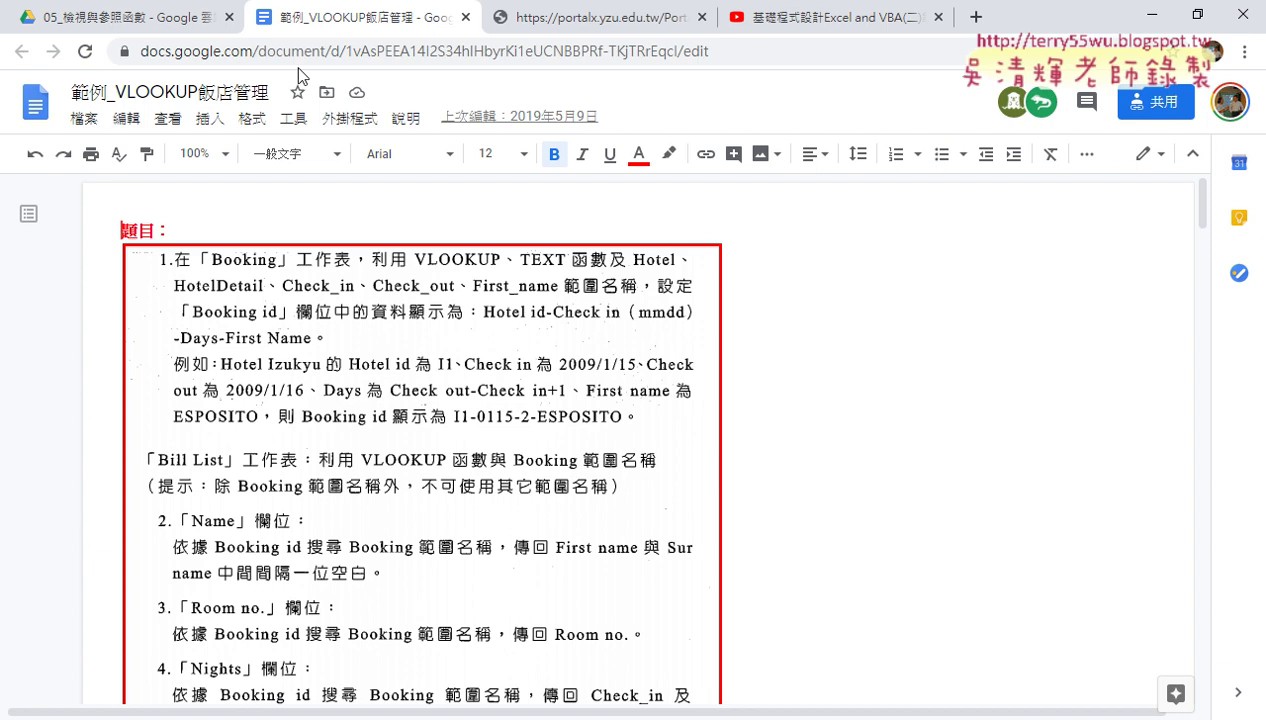
Reopen 範例_VLOOKUP飯店管理 from 05_檢視與參照函數 via the _雲端白板畫面(NEW) breadcrumb
left_click(166, 30)
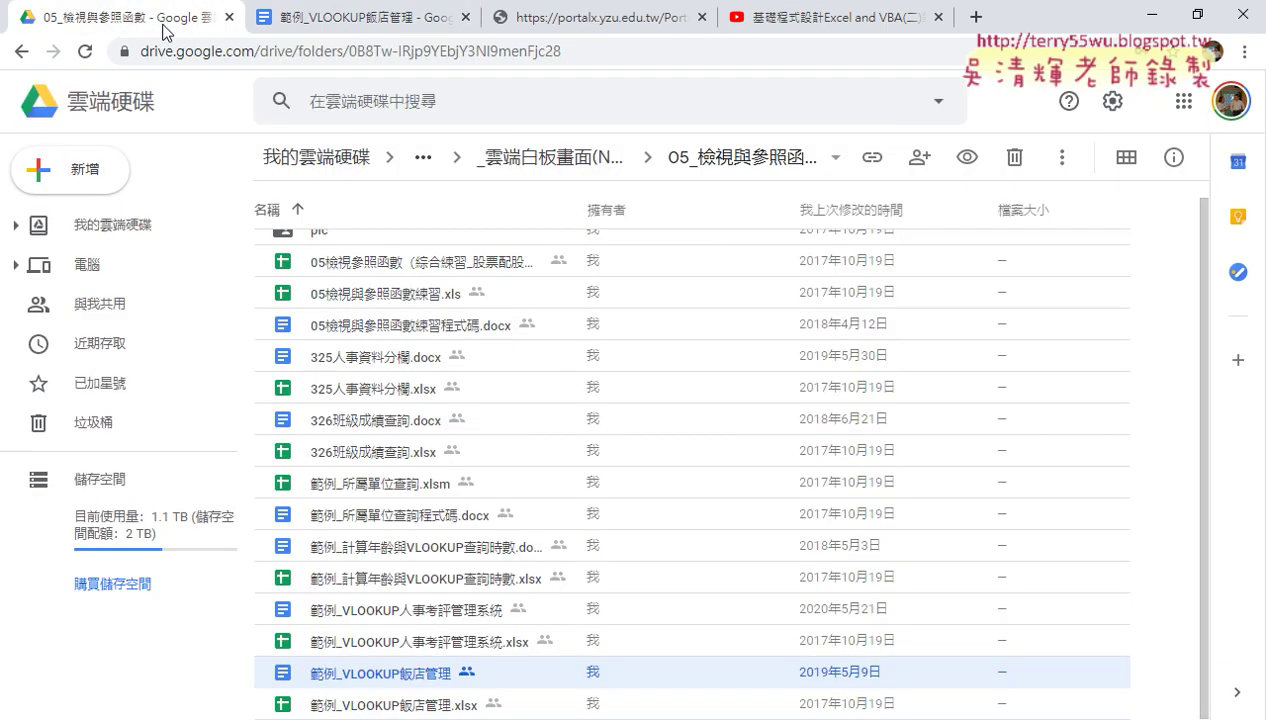
left_click(592, 162)
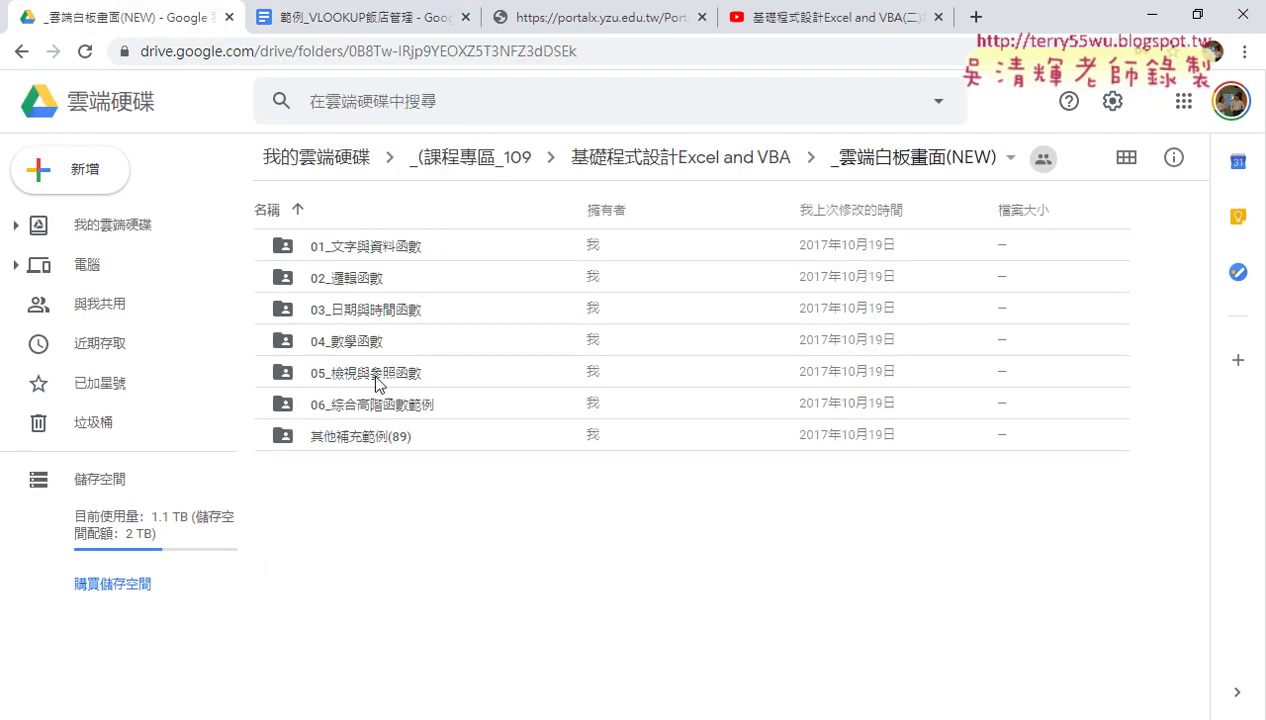
double_click(375, 376)
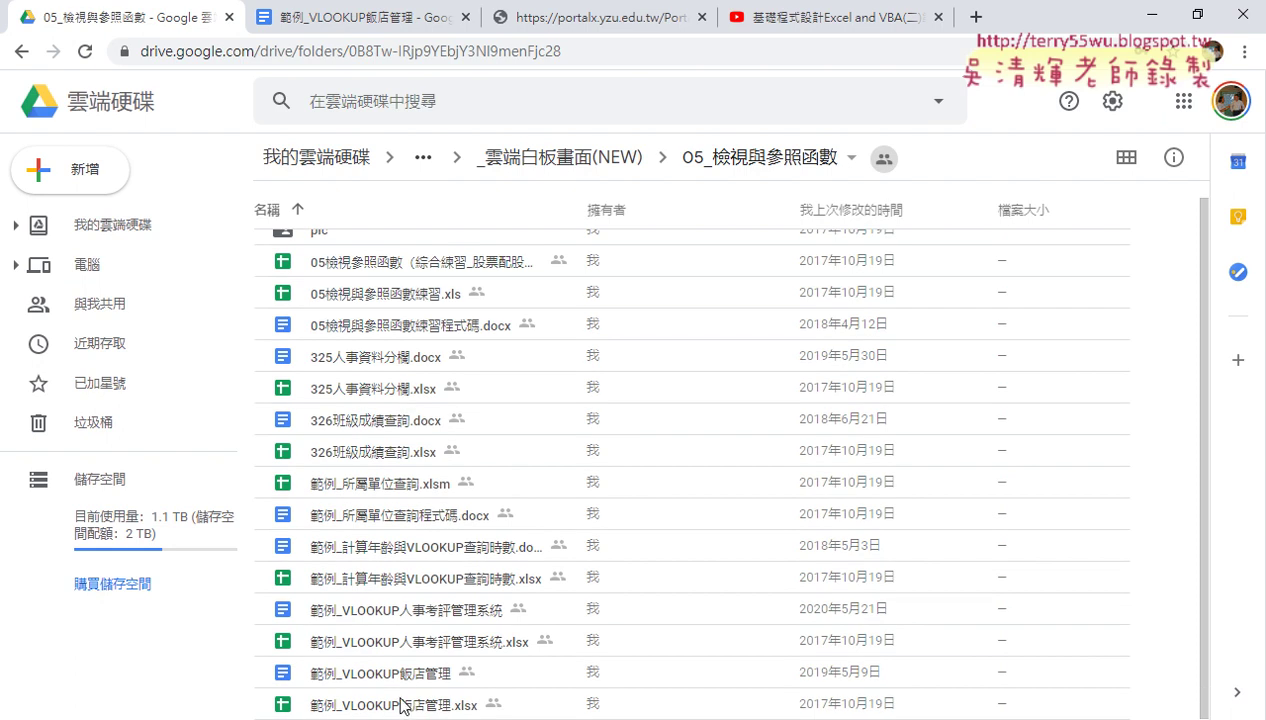
double_click(408, 675)
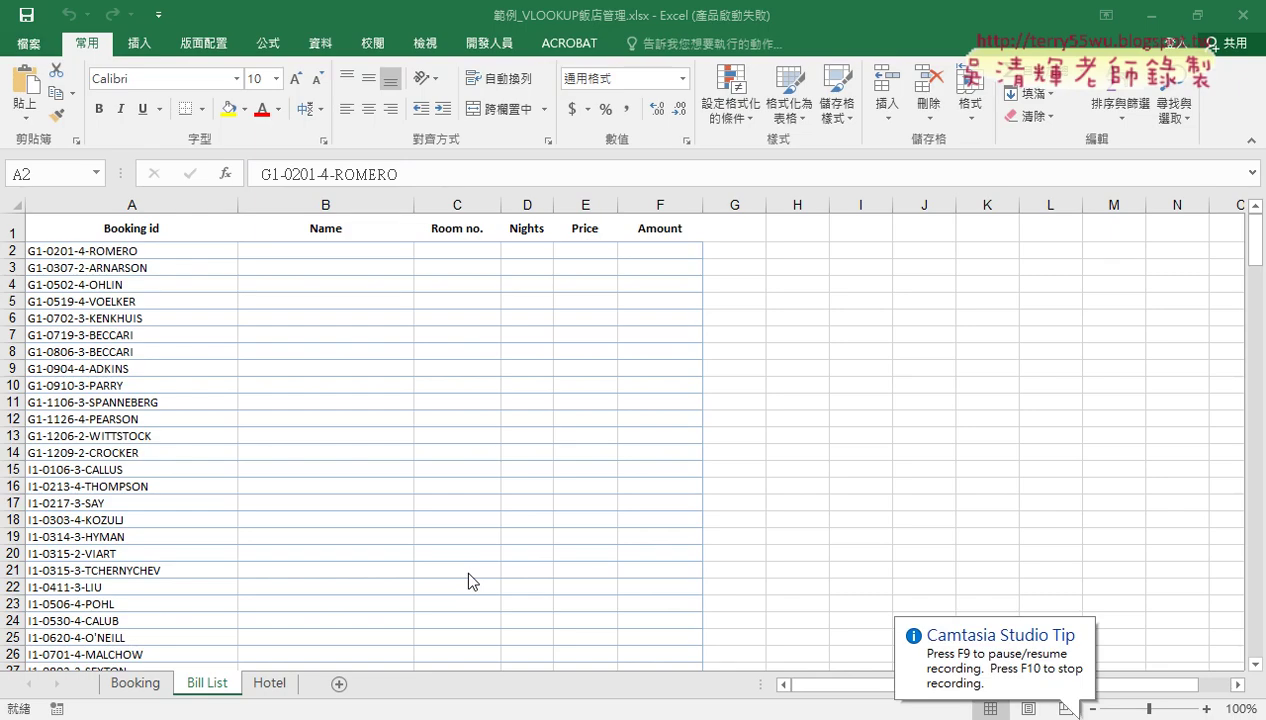
Compare the first Booking id row on the Bill List and Booking sheets
left_click(168, 250)
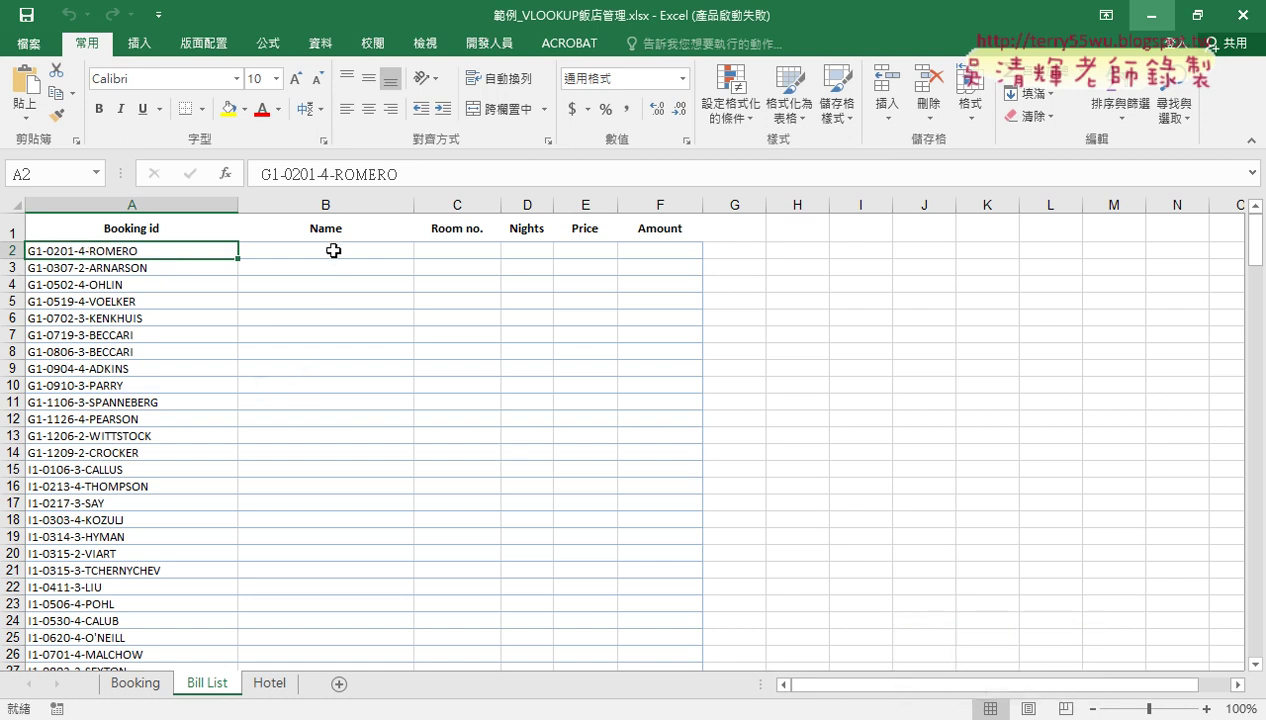
left_click(137, 684)
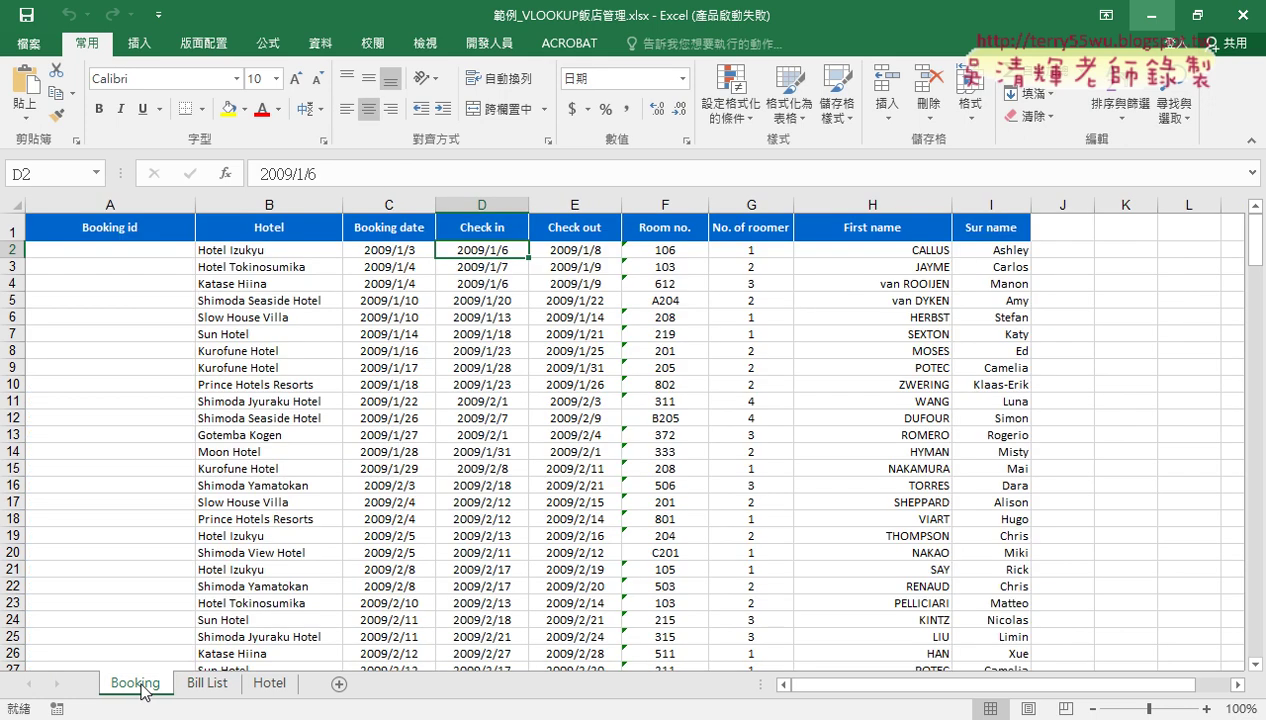
left_click(127, 251)
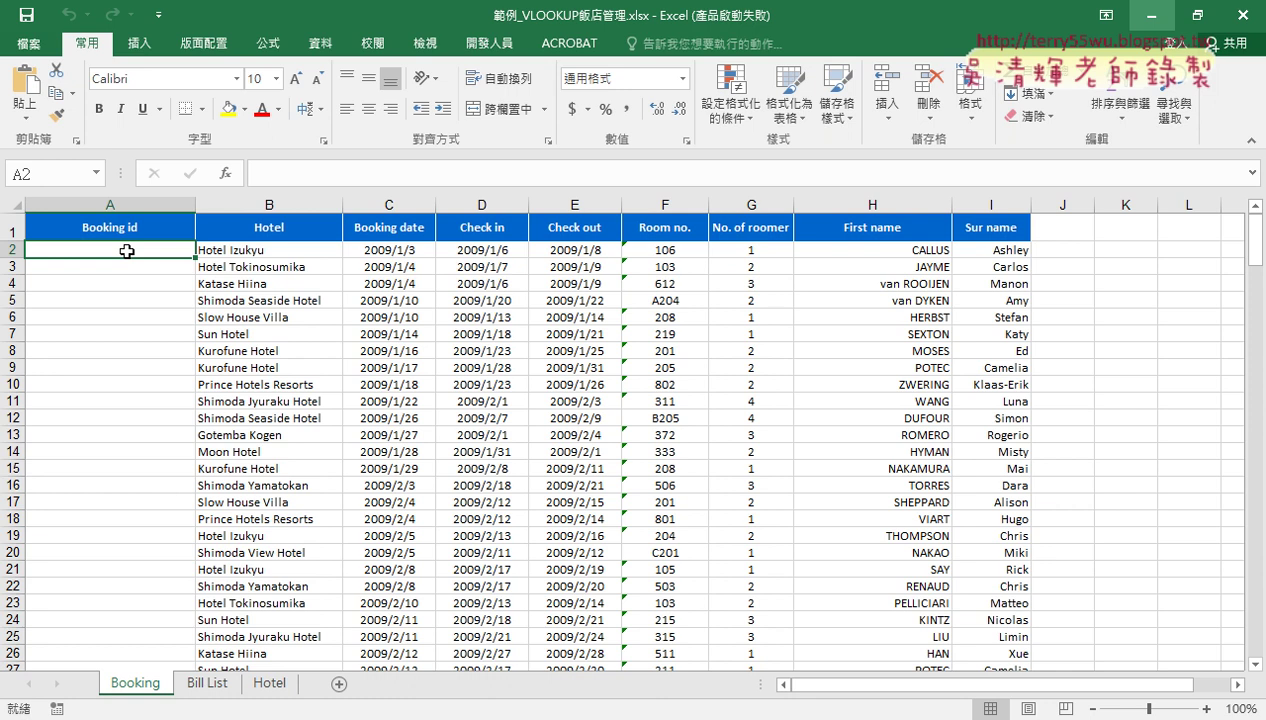
left_click(210, 684)
left_click(325, 250)
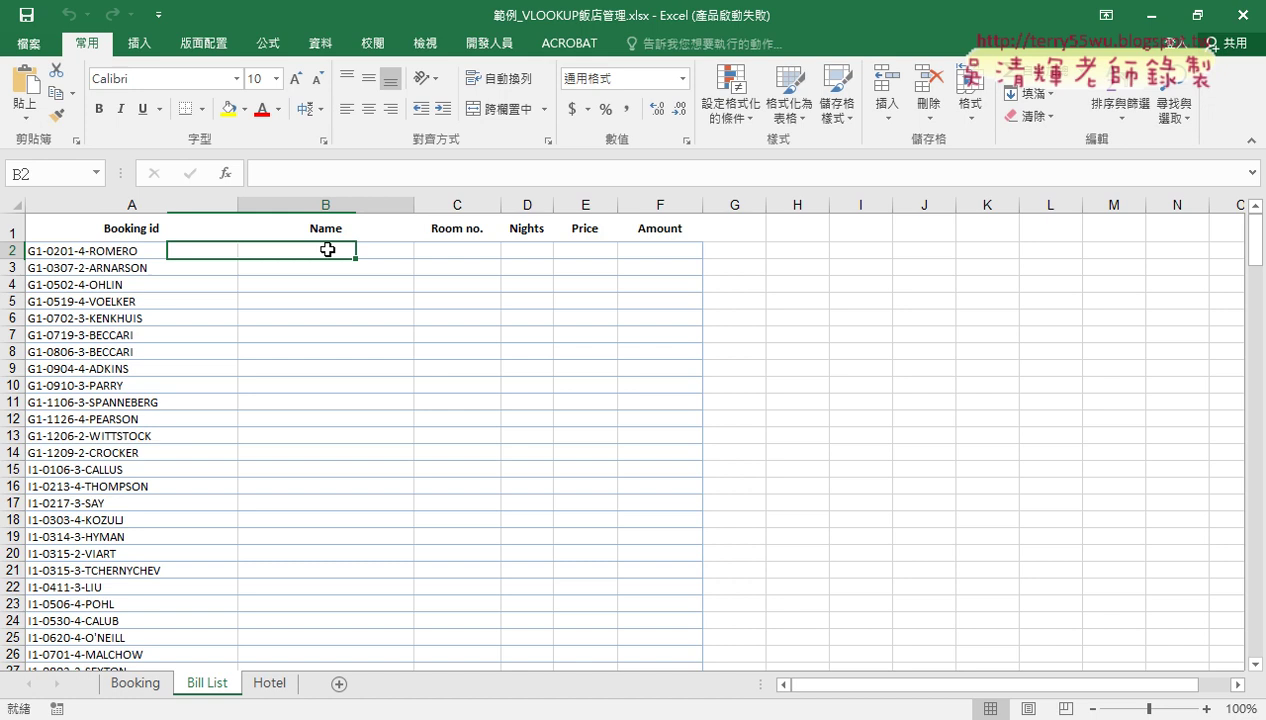
left_click(478, 250)
left_click(545, 252)
Return to the Booking sheet and inspect hotel name Hotel Izukyu in B2 beside empty A2
left_click(575, 250)
left_click(662, 250)
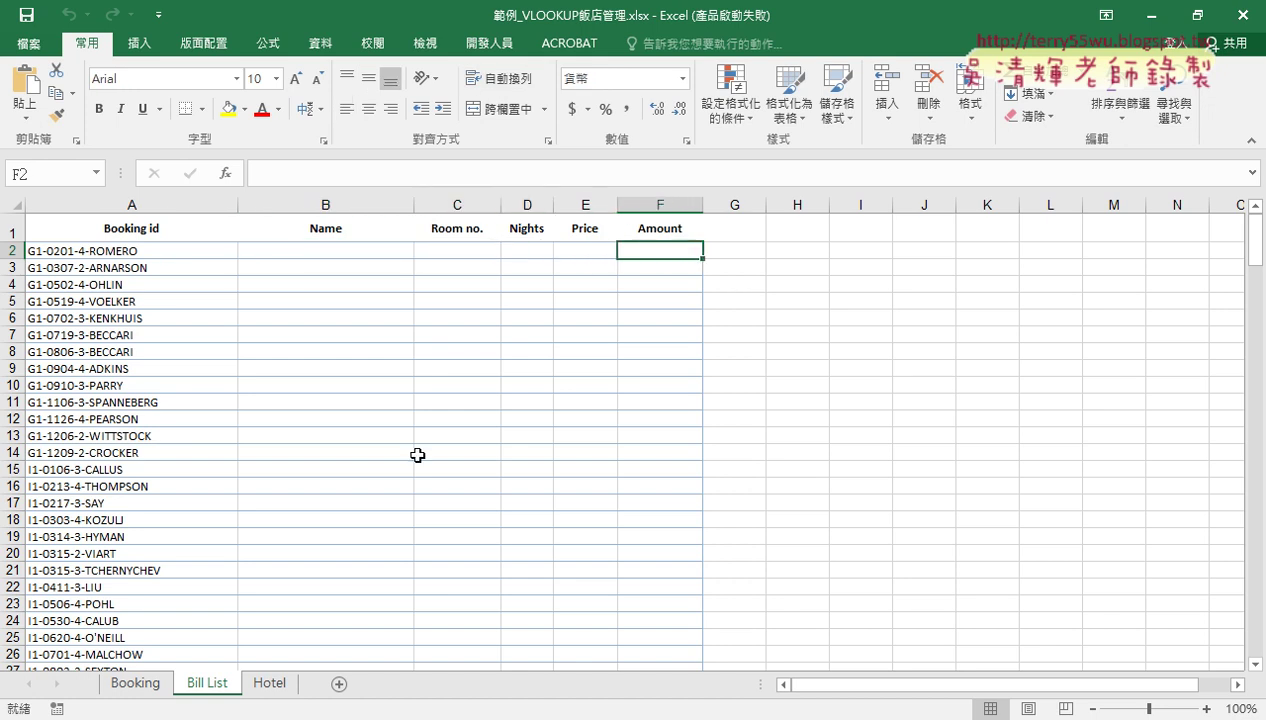
left_click(124, 684)
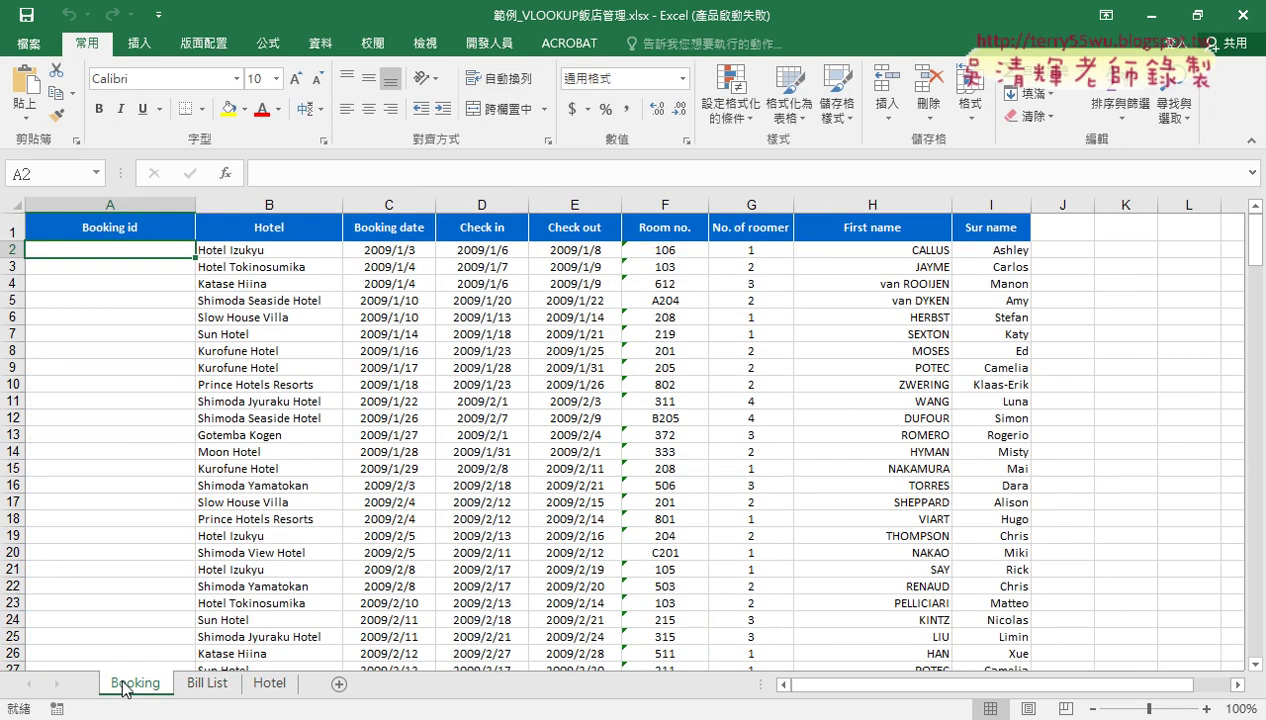
left_click(240, 251)
left_click(169, 248)
left_click(252, 251)
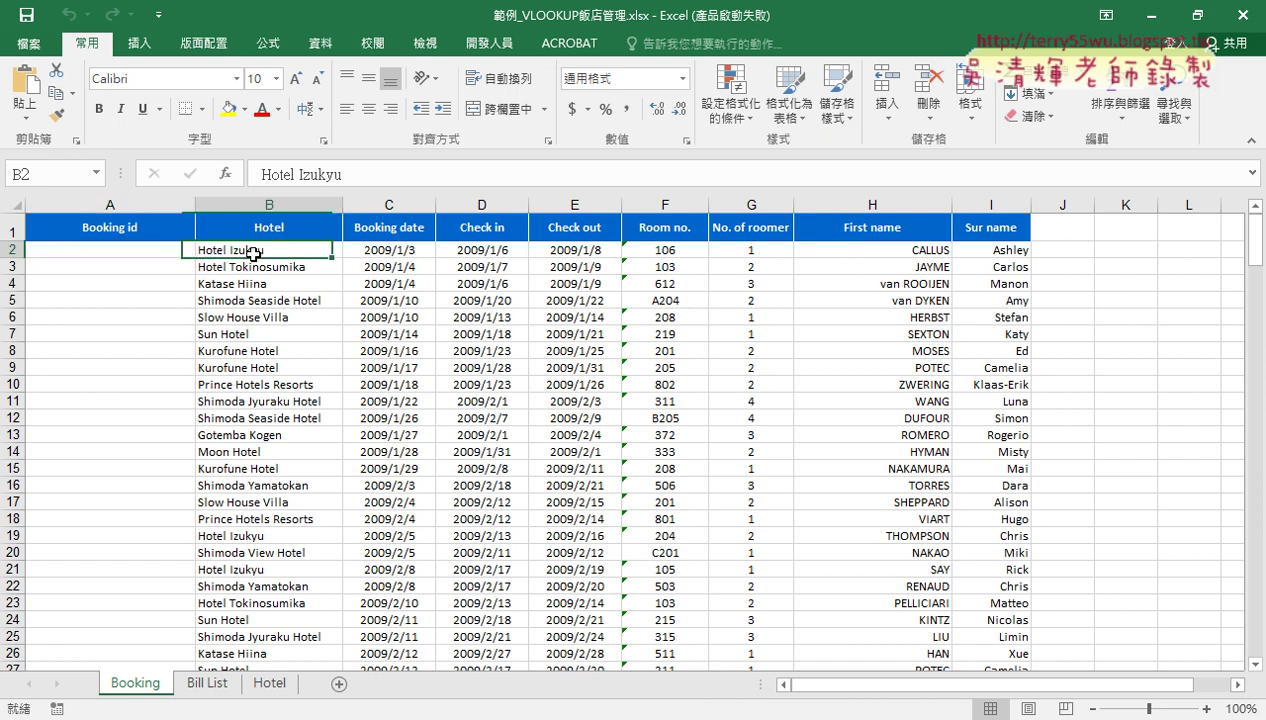
Check the Hotel sheet's hotel list, then start a function in Booking cell A2
left_click(269, 683)
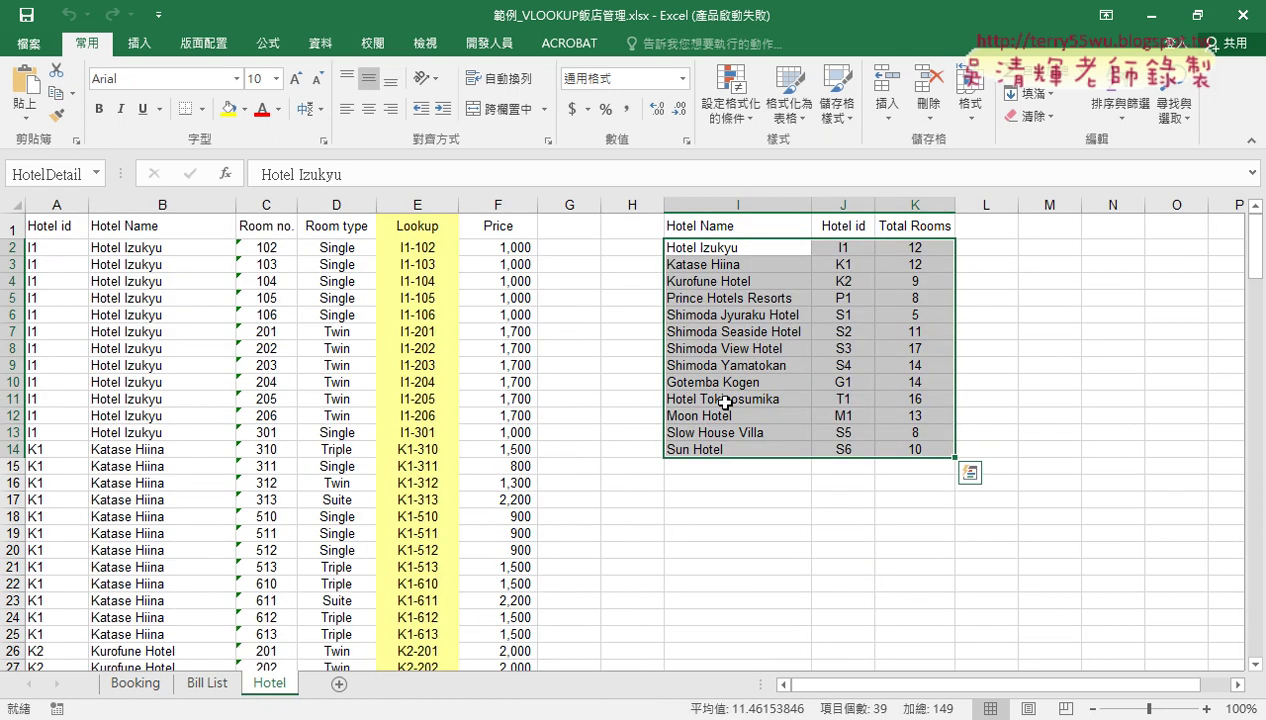
left_click(843, 249)
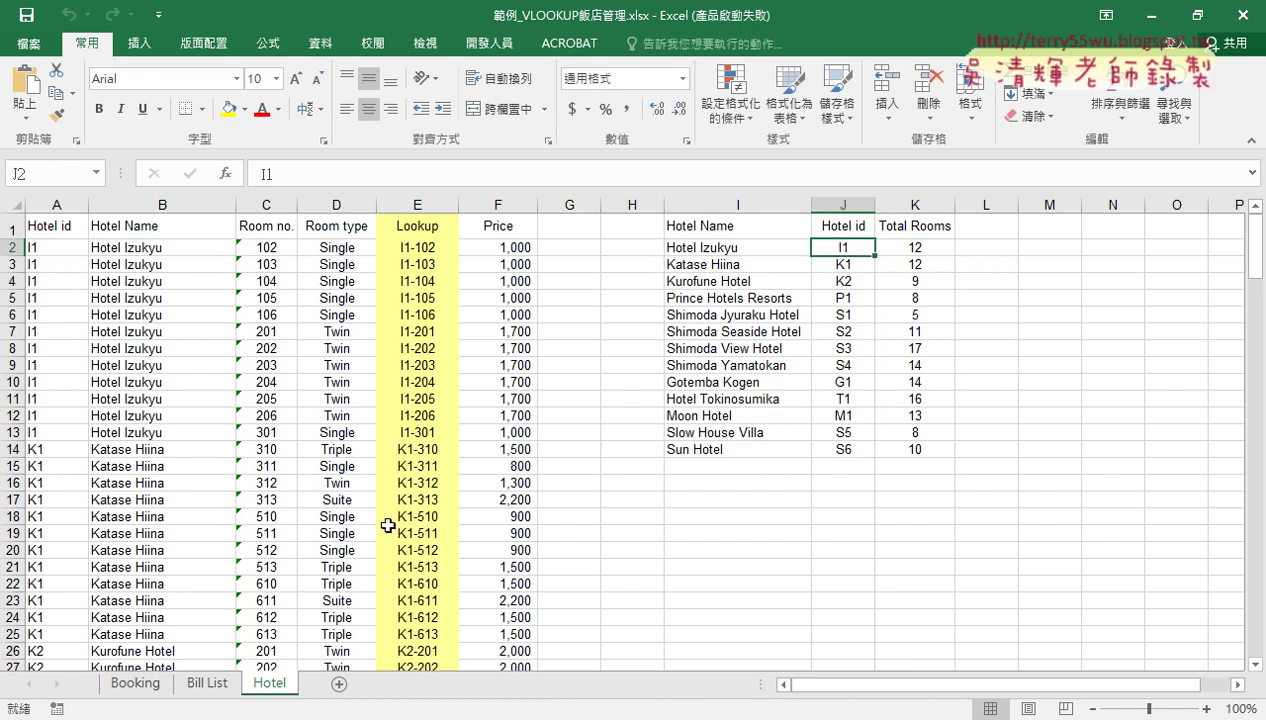
left_click(133, 683)
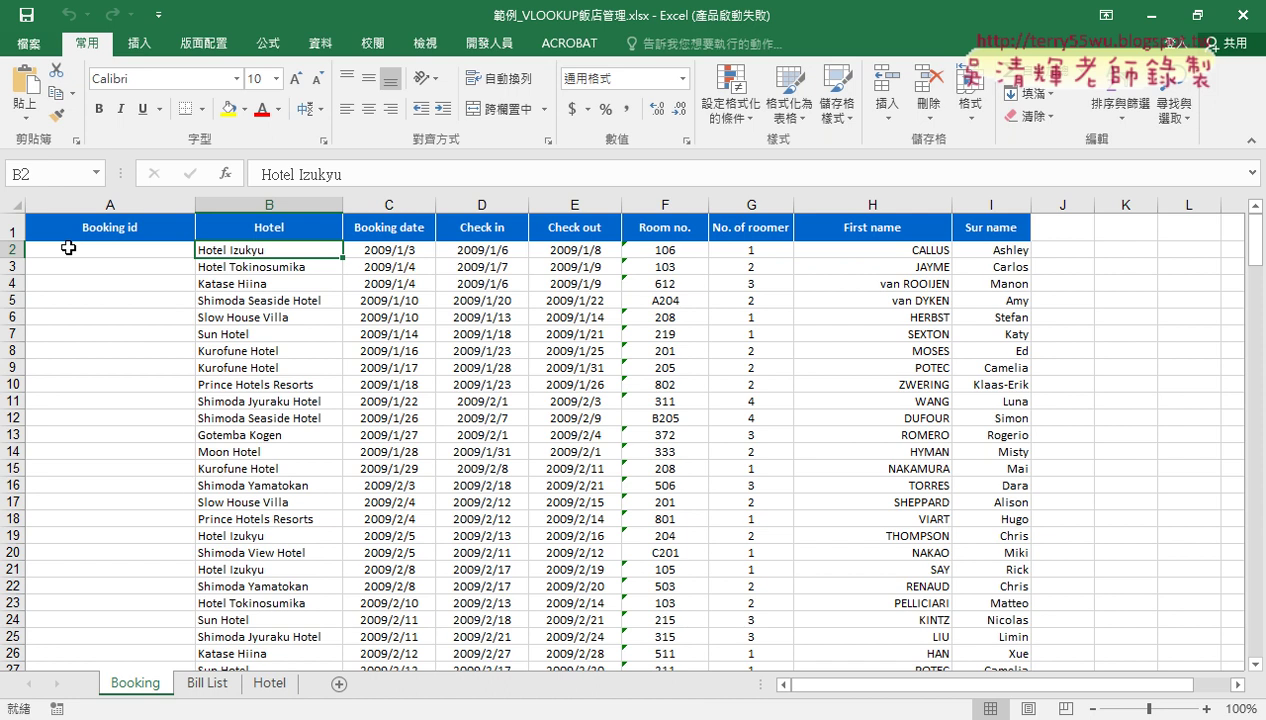
left_click(69, 253)
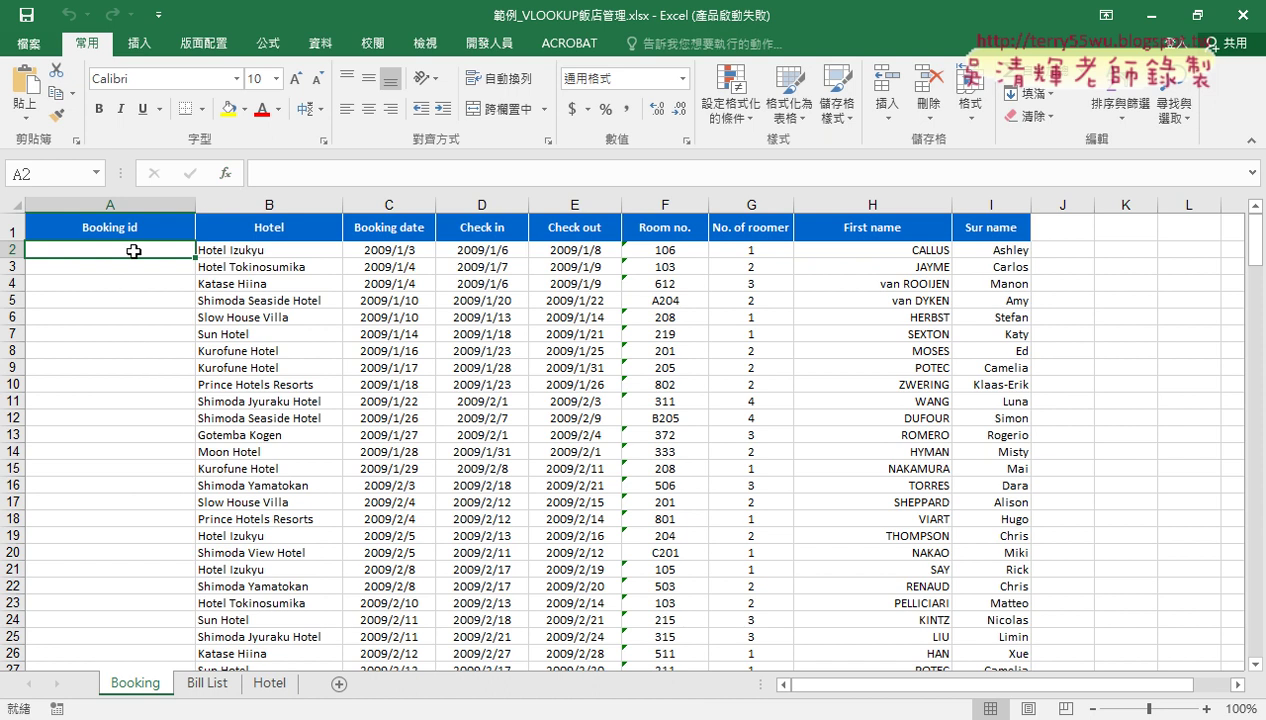
left_click(229, 177)
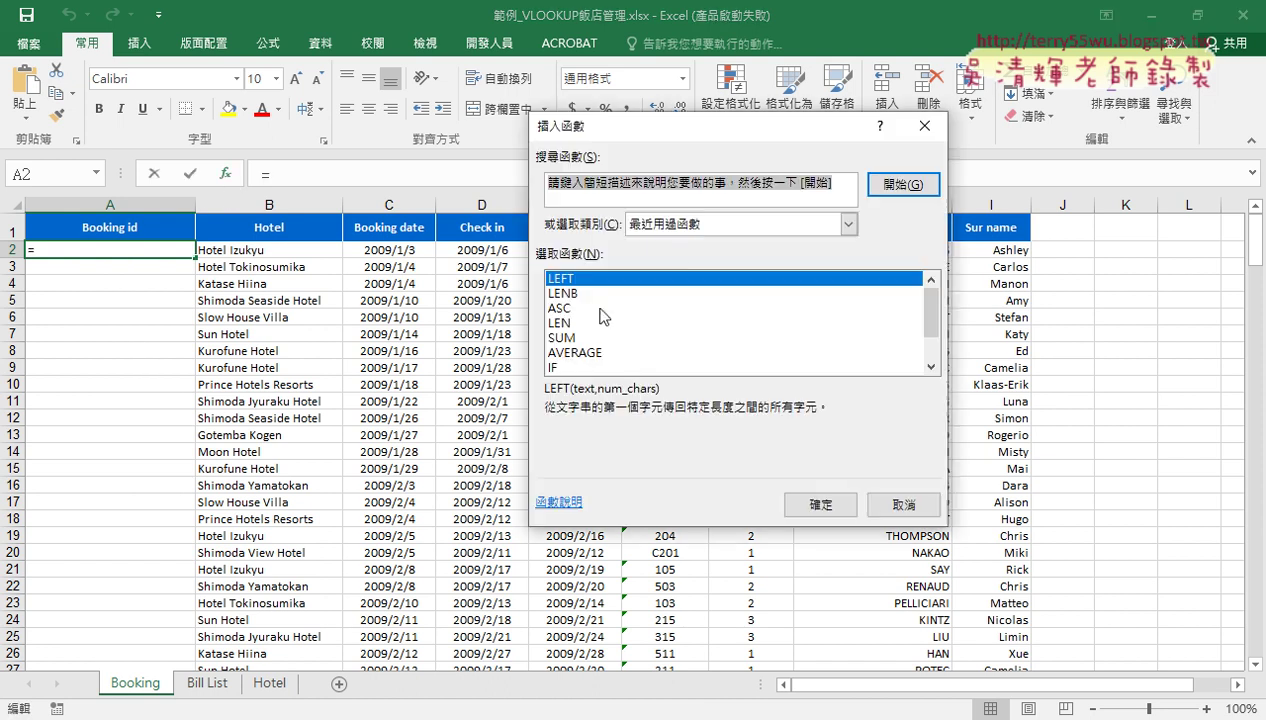
Choose VLOOKUP from the Lookup & Reference function category
left_click(695, 221)
left_click(683, 331)
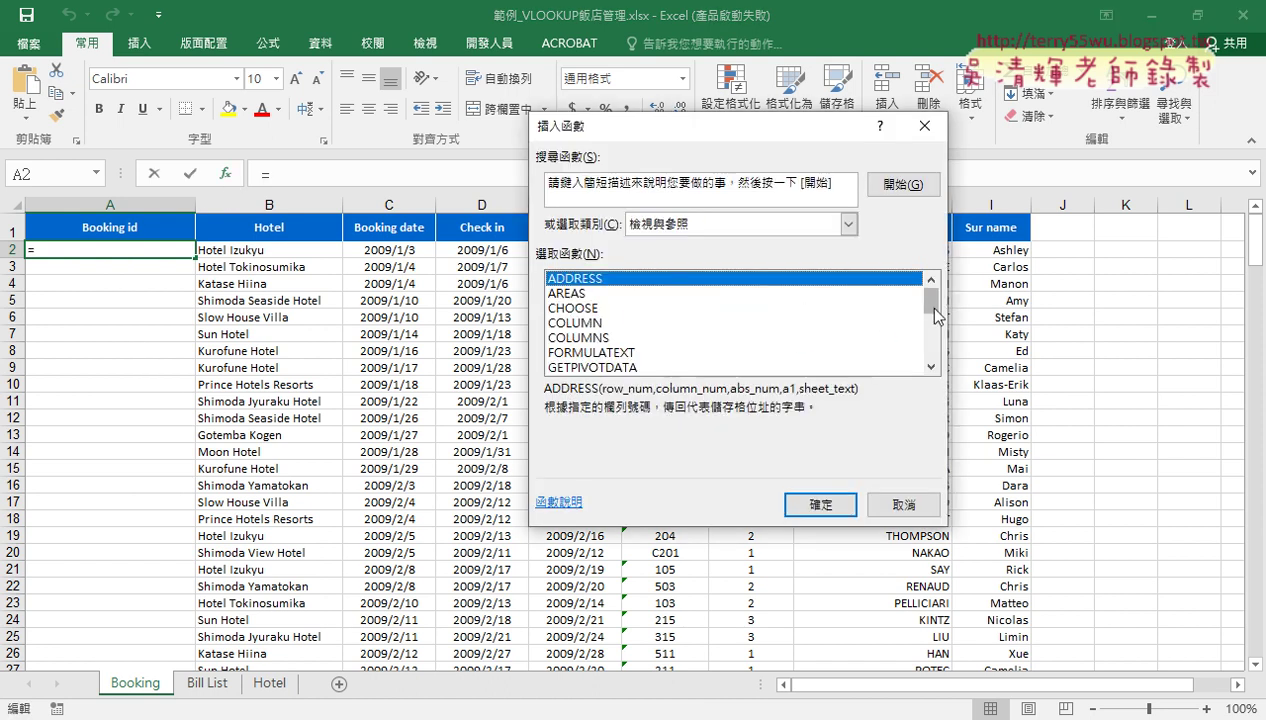
left_click_drag(937, 316, 922, 350)
double_click(650, 368)
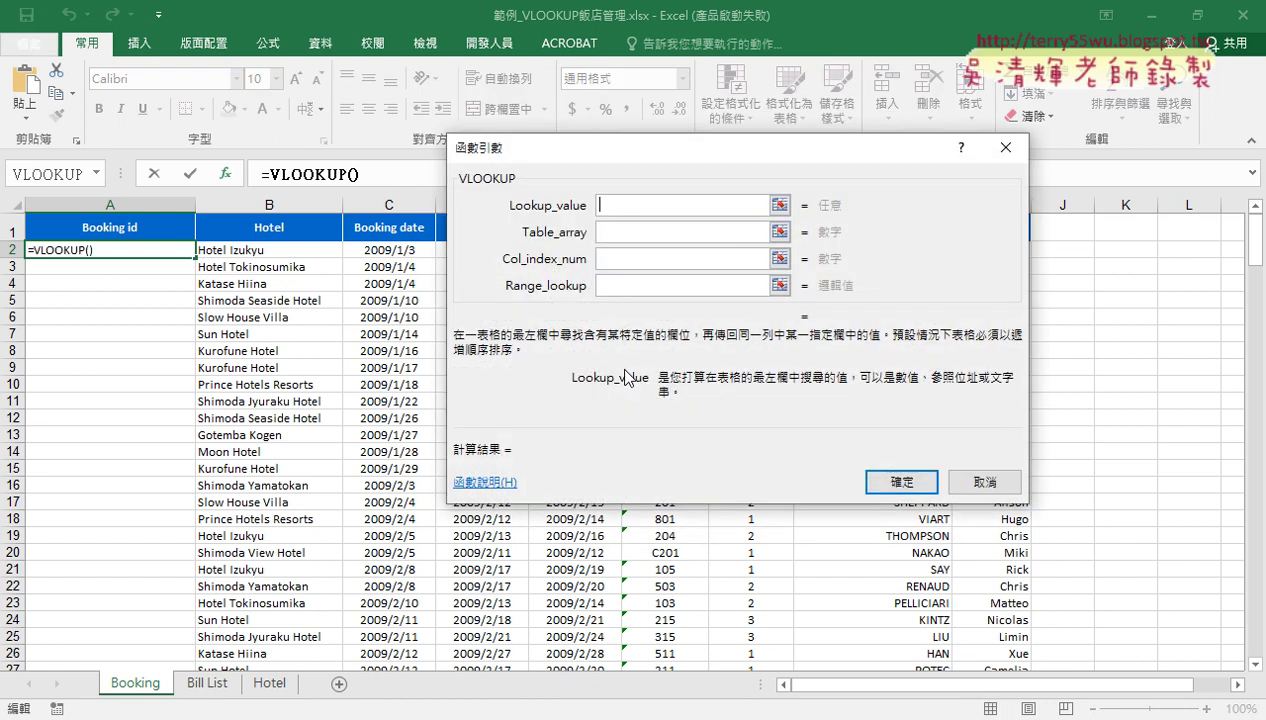
left_click_drag(622, 149, 768, 157)
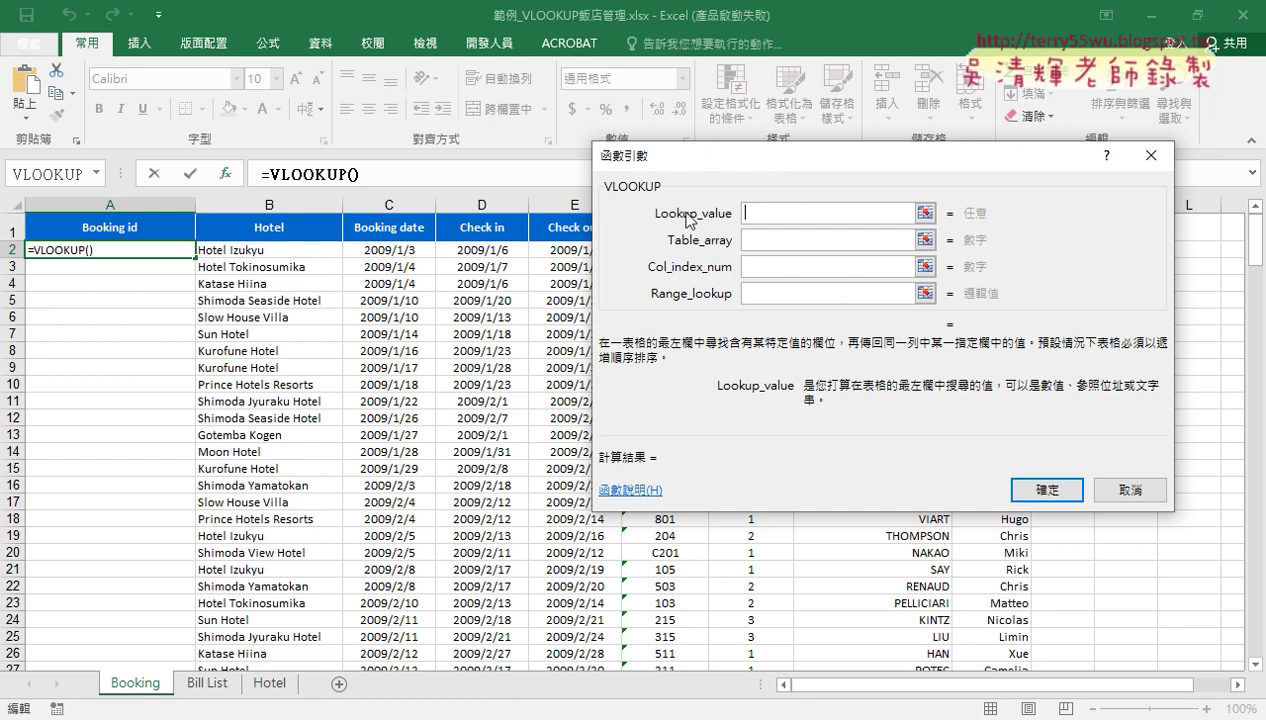
Use B2 as the lookup value and point Table_array at the Hotel sheet
left_click(296, 251)
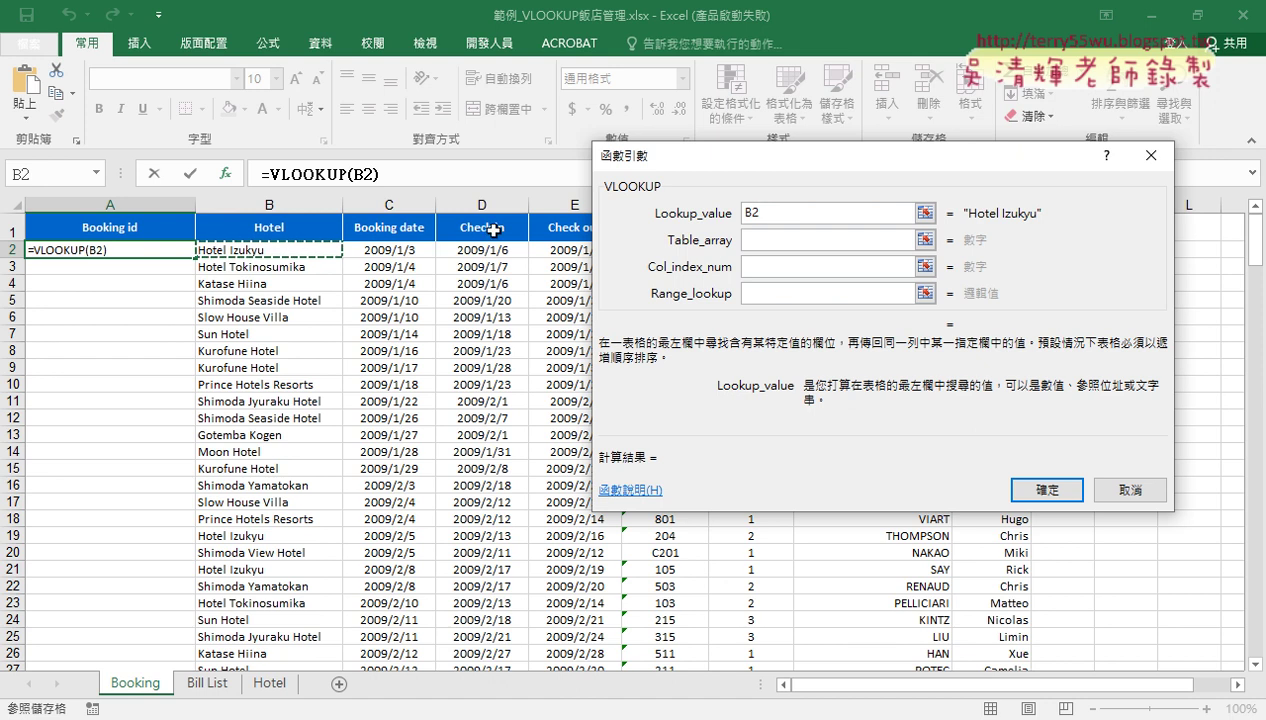
left_click(762, 241)
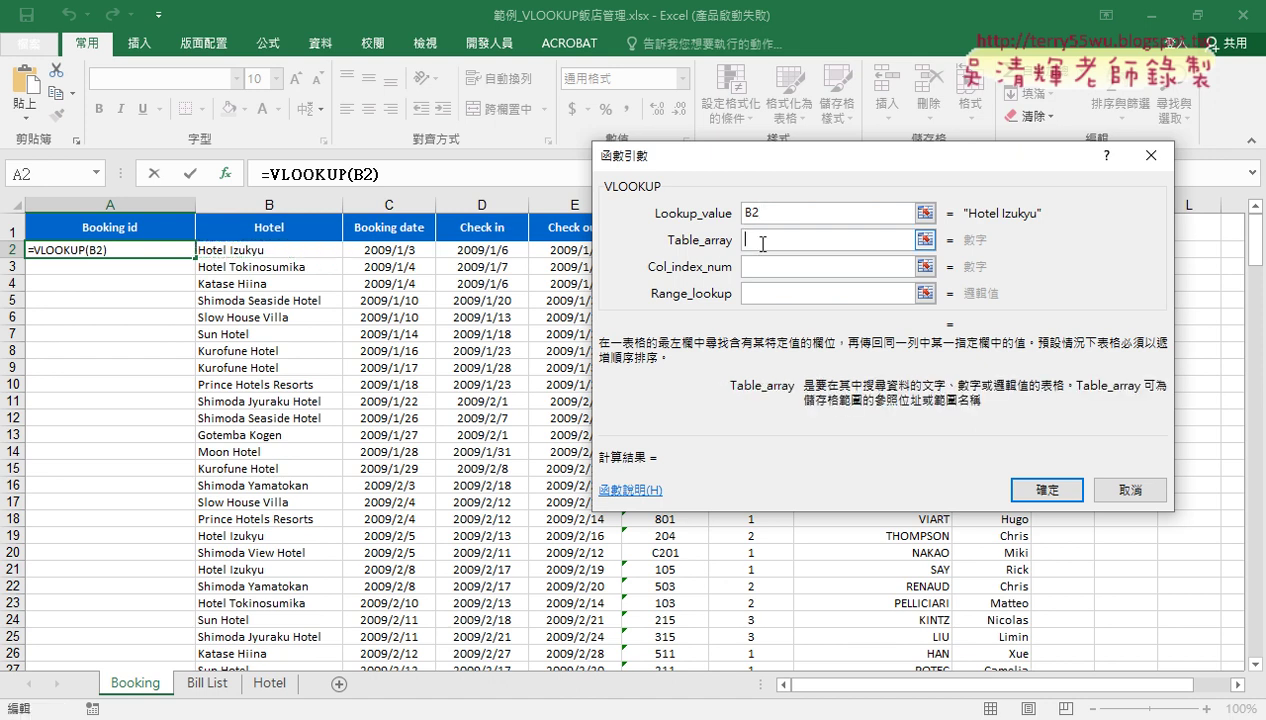
left_click_drag(727, 170, 555, 84)
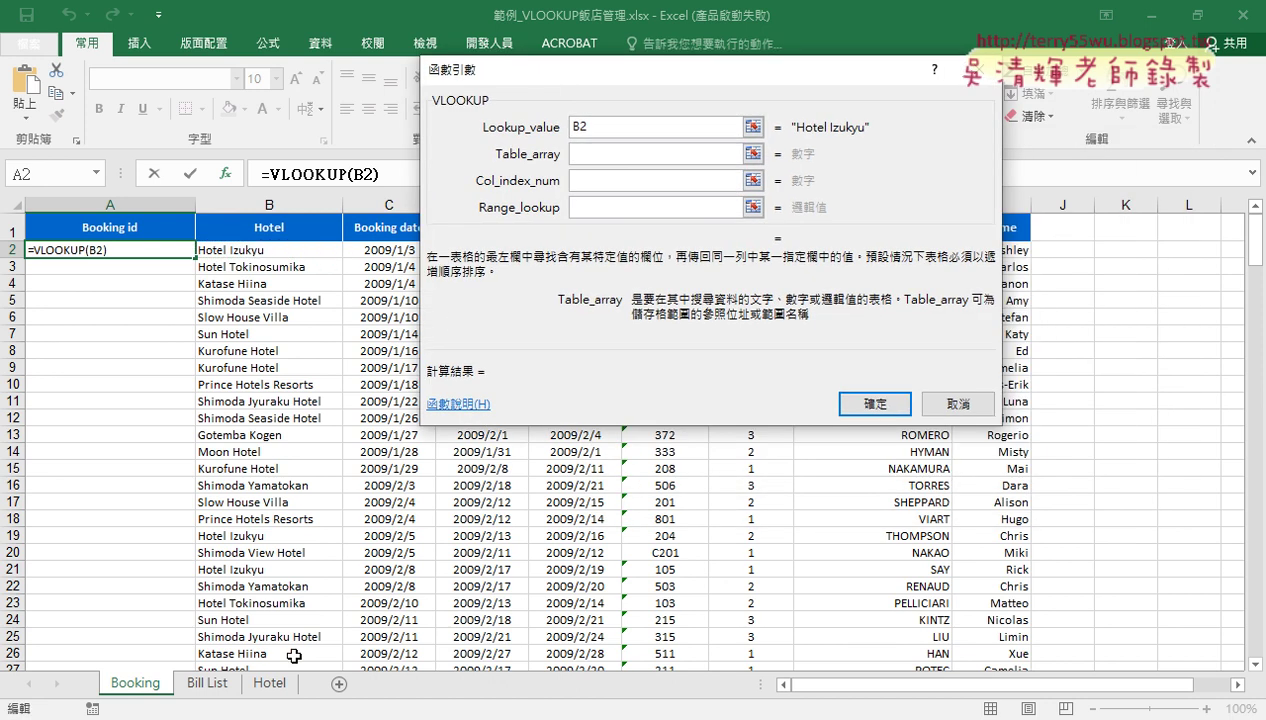
left_click(272, 683)
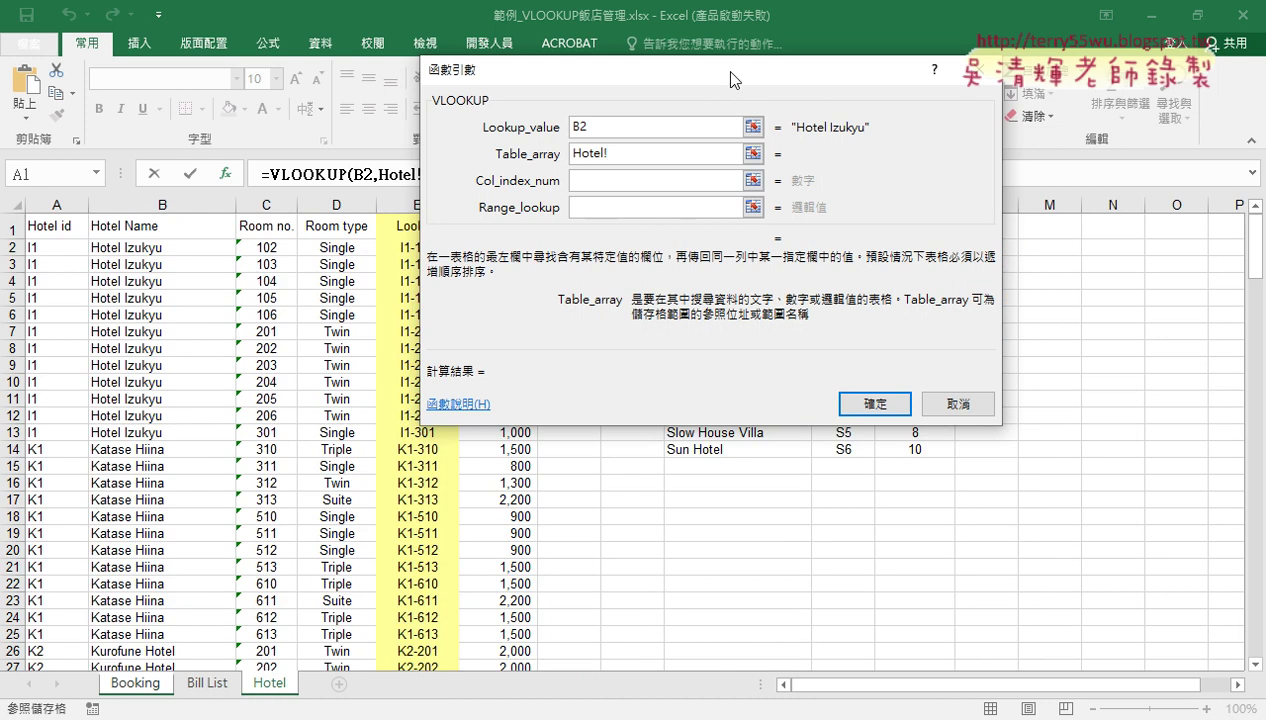
left_click_drag(731, 79, 783, 508)
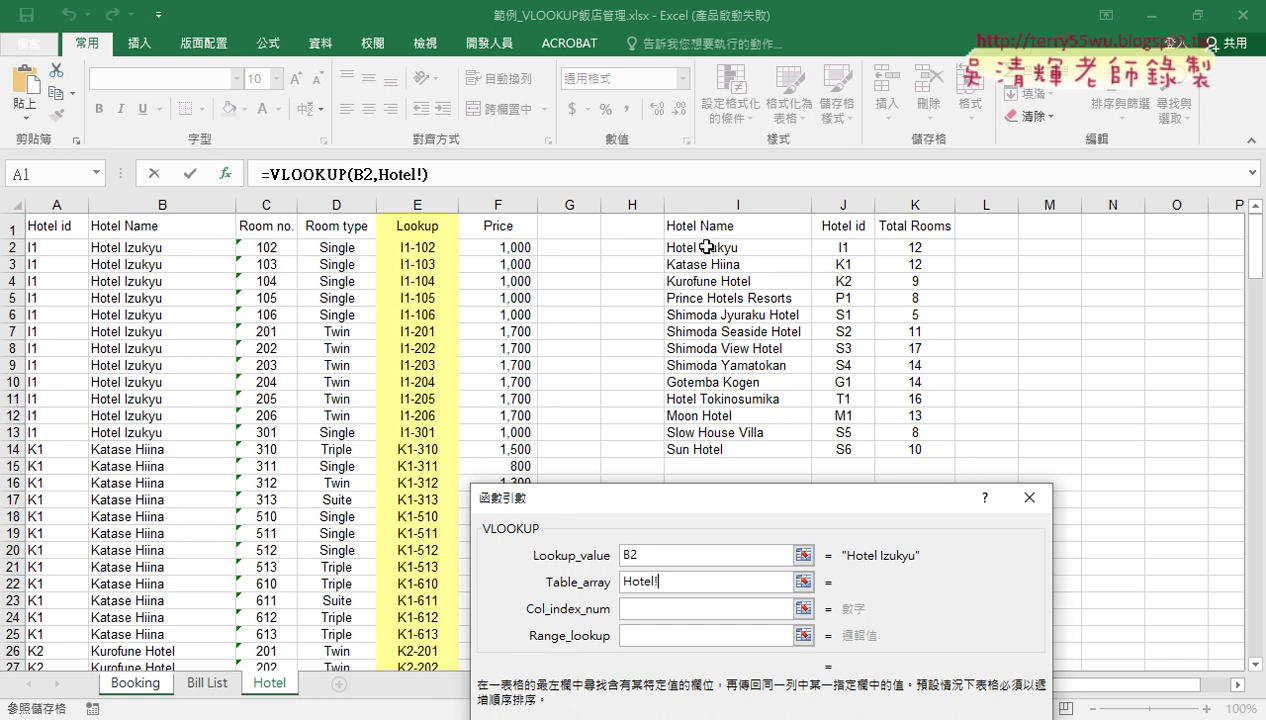
Select hotel list I2:K14 as Table_array, giving HotelDetail, and mark it up in red
left_click_drag(706, 246, 918, 456)
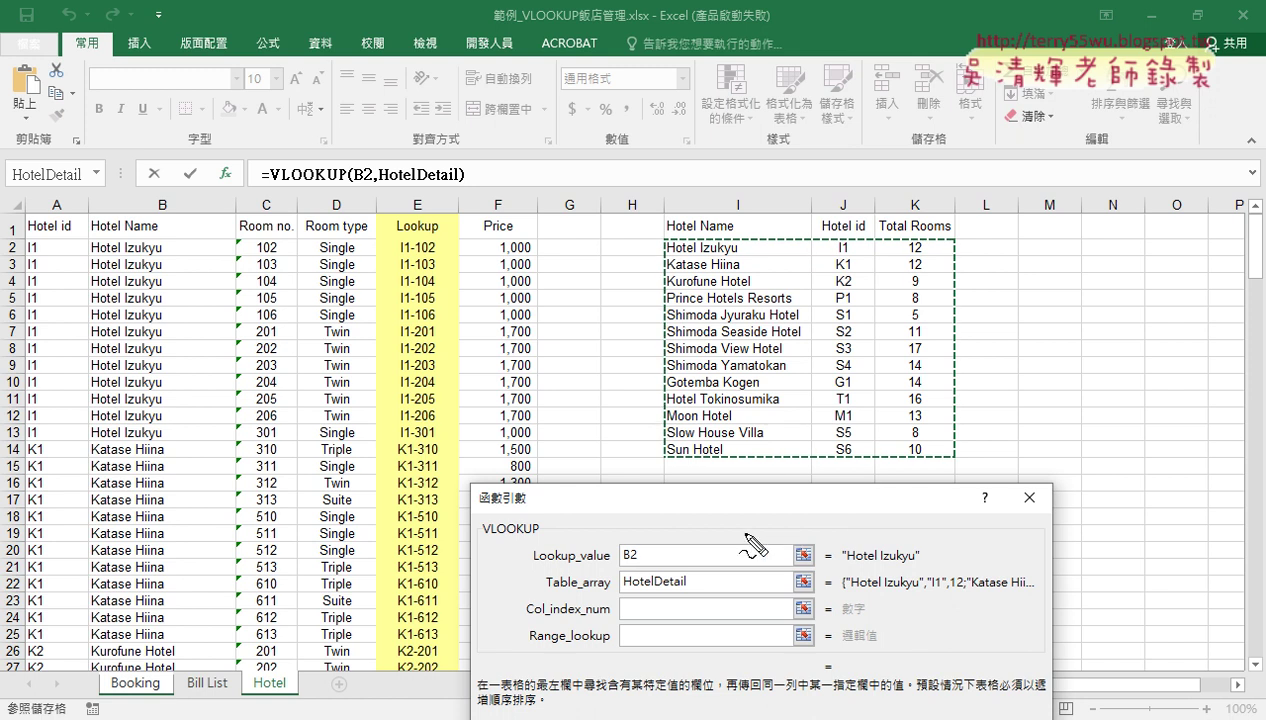
left_click_drag(692, 590, 622, 597)
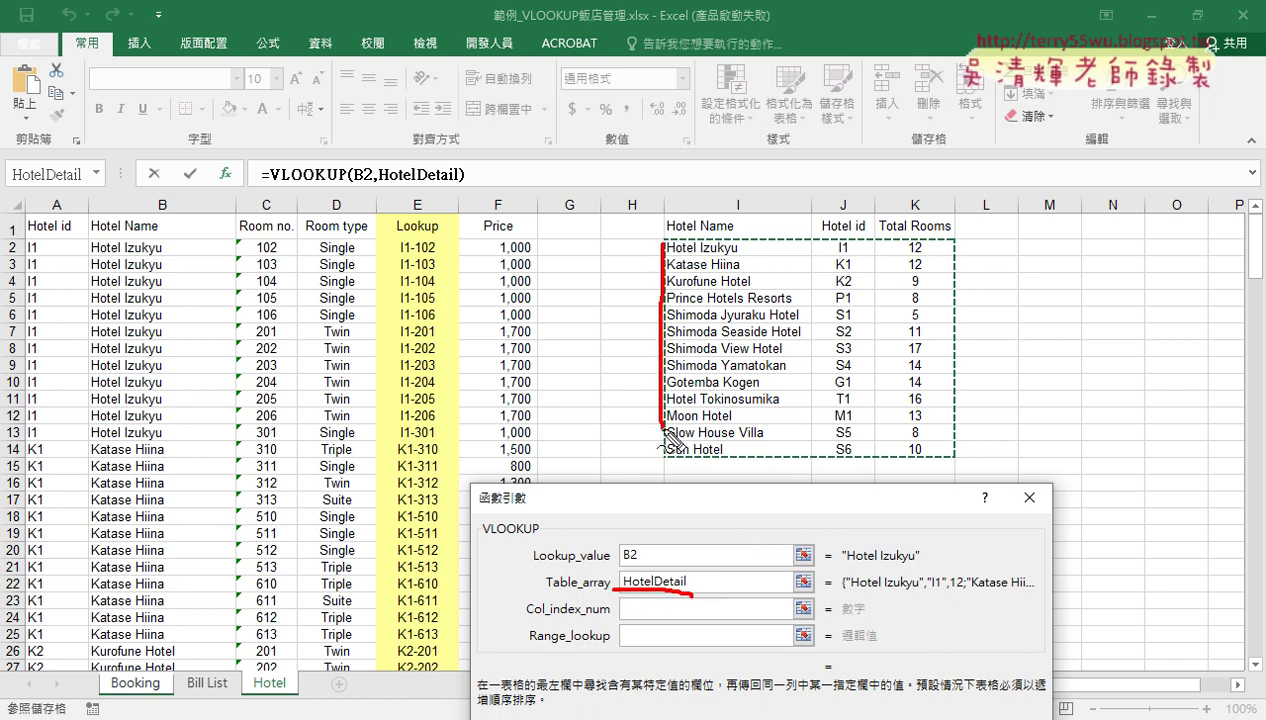
left_click_drag(666, 245, 666, 445)
mouse_move(668, 244)
left_mouse_down()
mouse_move(960, 440)
mouse_move(666, 450)
left_mouse_up()
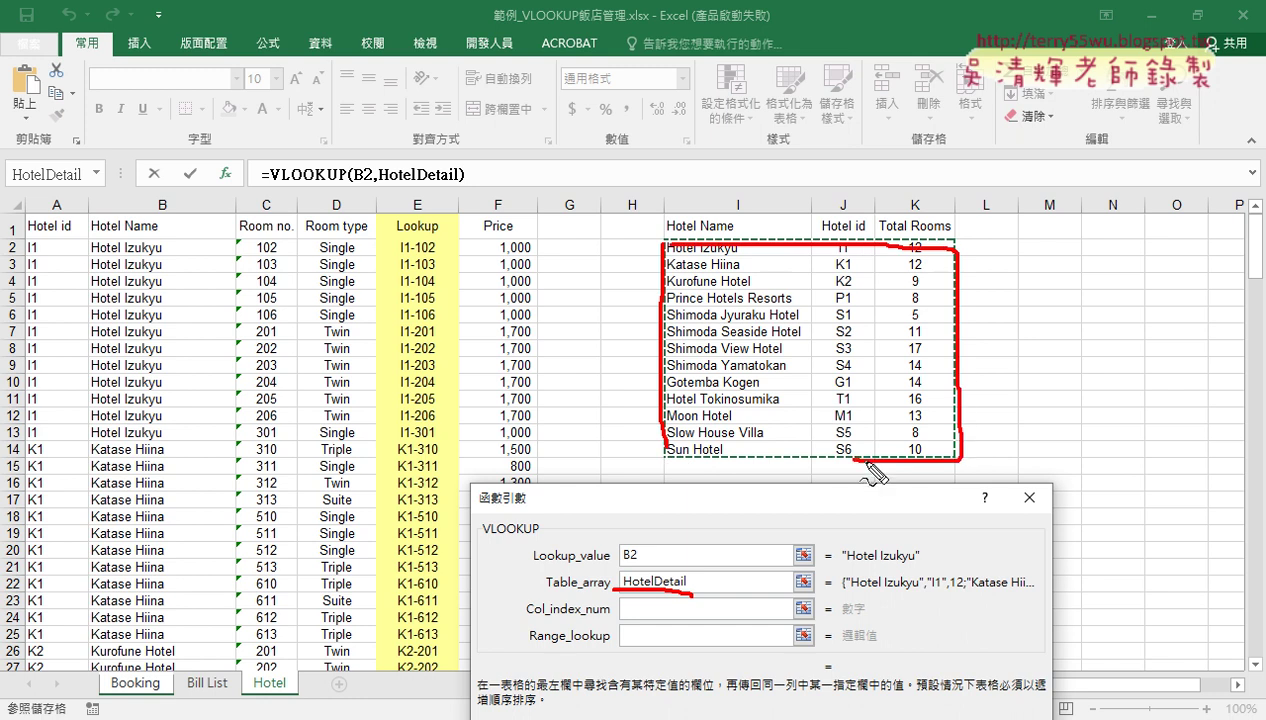
left_click_drag(664, 272, 97, 172)
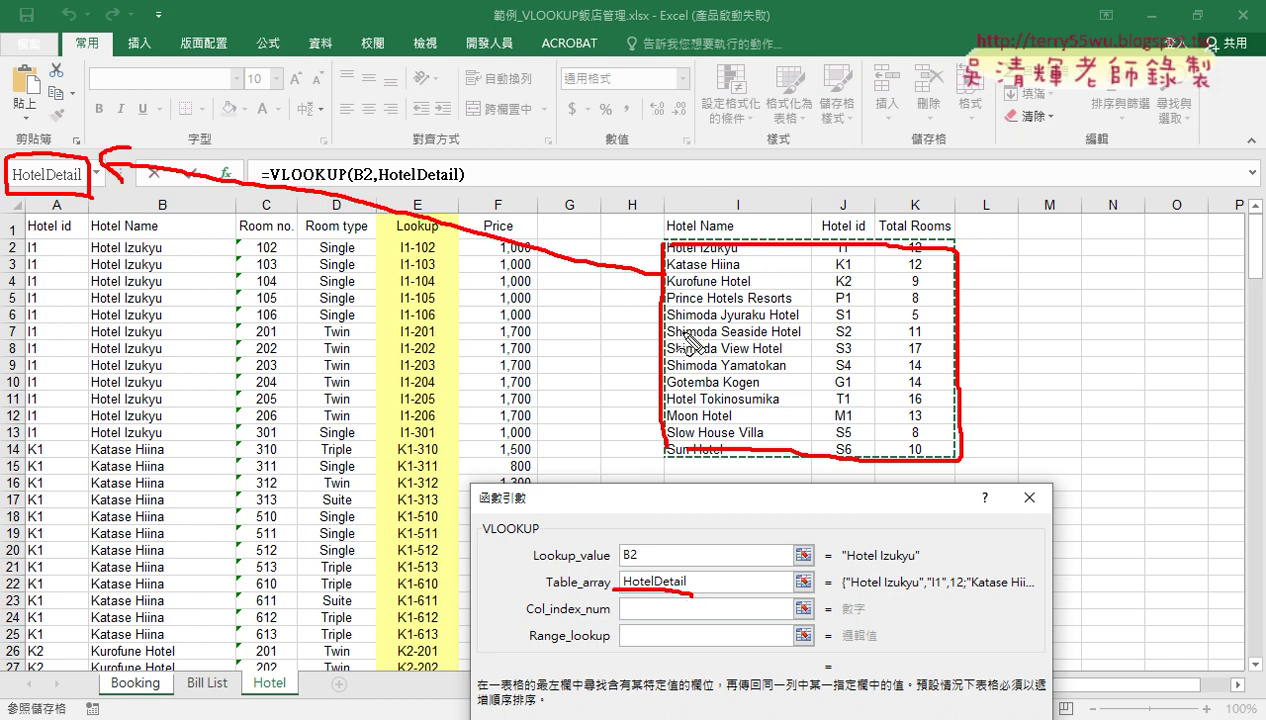
Annotate the hotel list, marking the Hotel id column as column index 2
key("Escape")
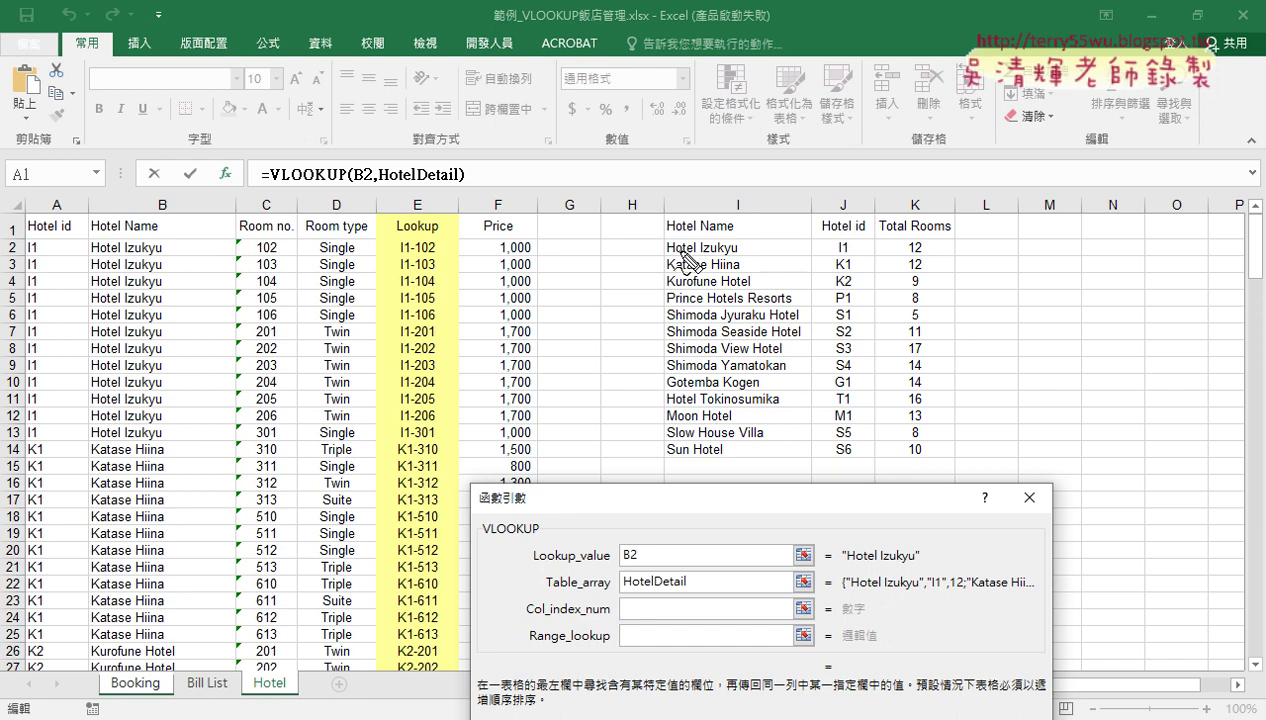
left_click_drag(658, 237, 648, 461)
left_click_drag(690, 243, 697, 110)
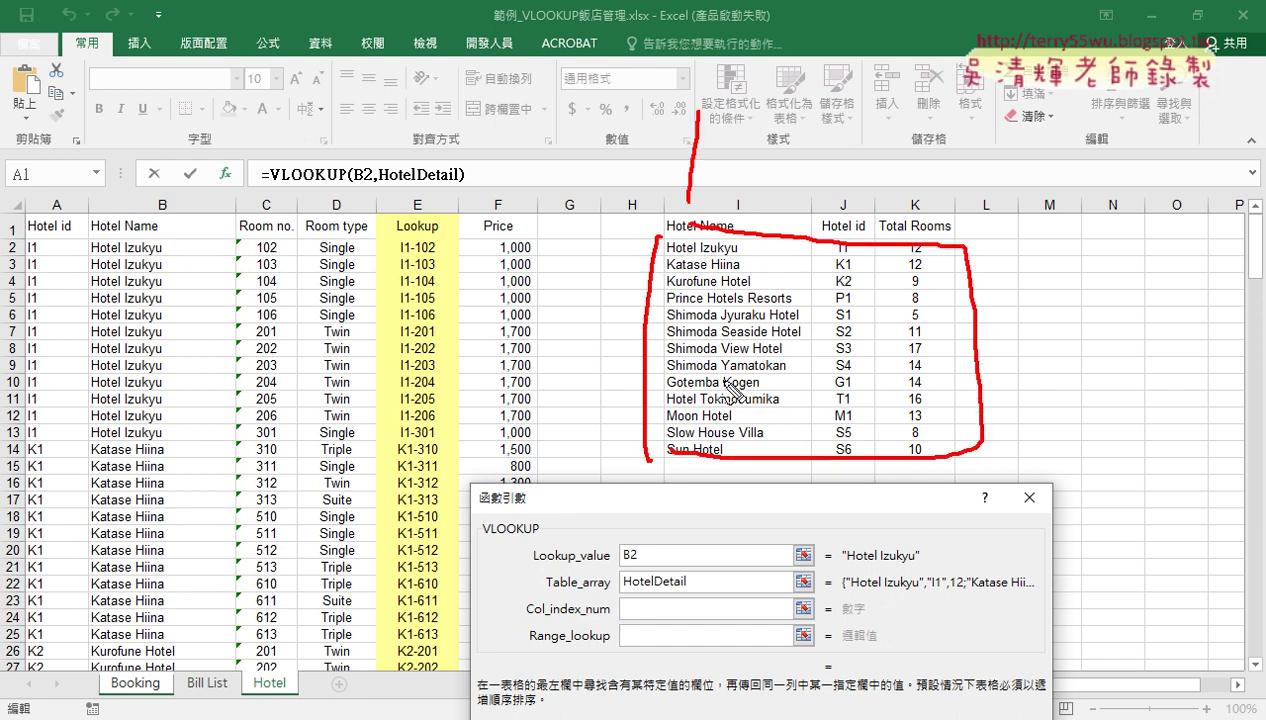
left_click_drag(532, 621, 610, 619)
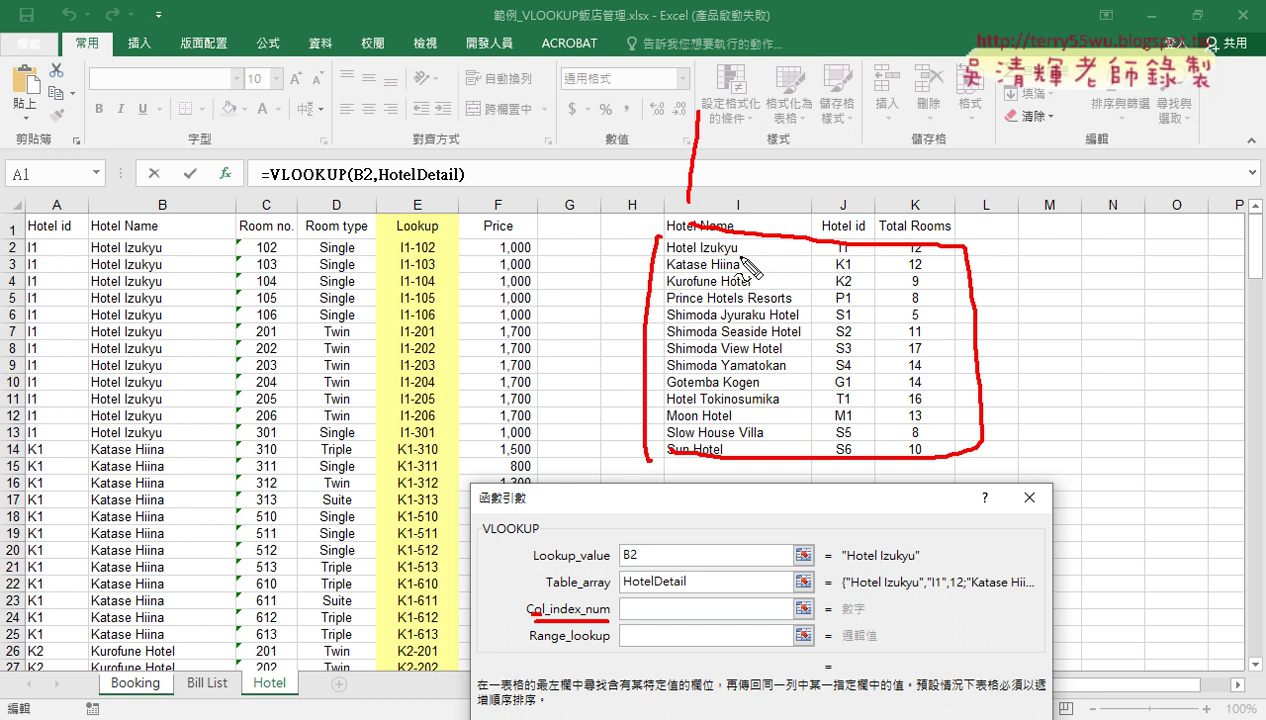
left_click_drag(666, 256, 742, 255)
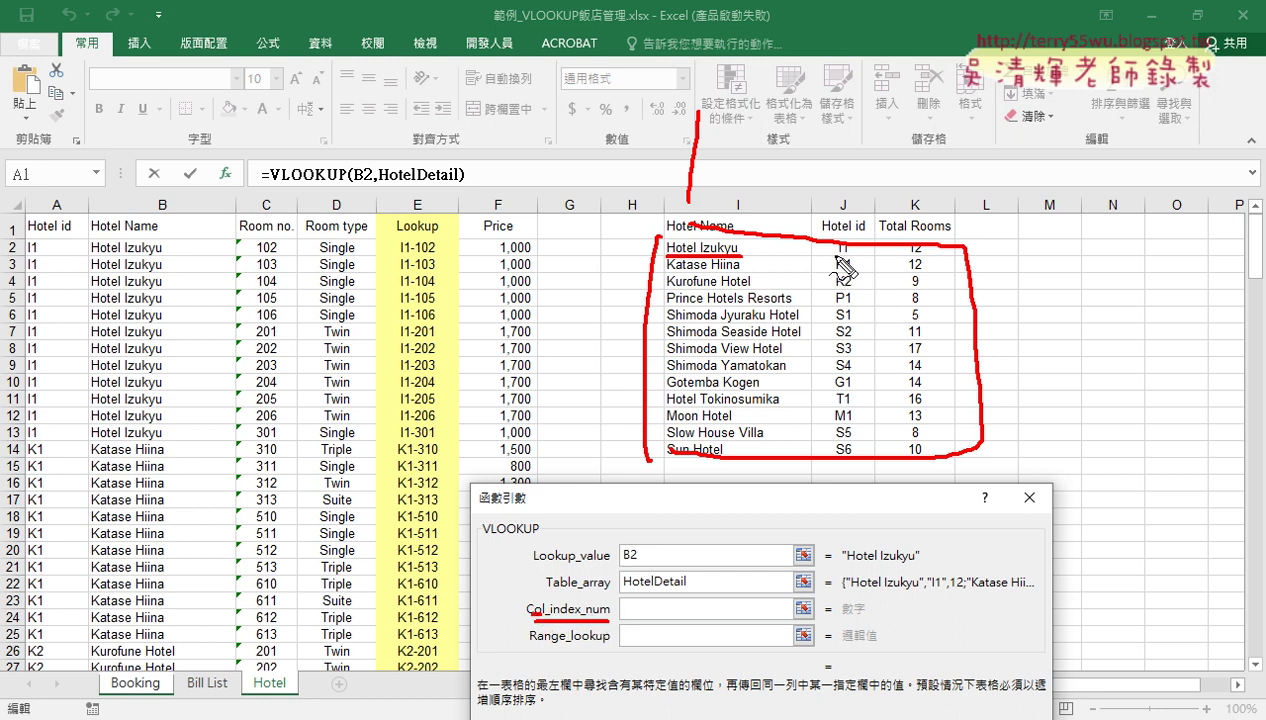
left_click_drag(838, 134, 885, 160)
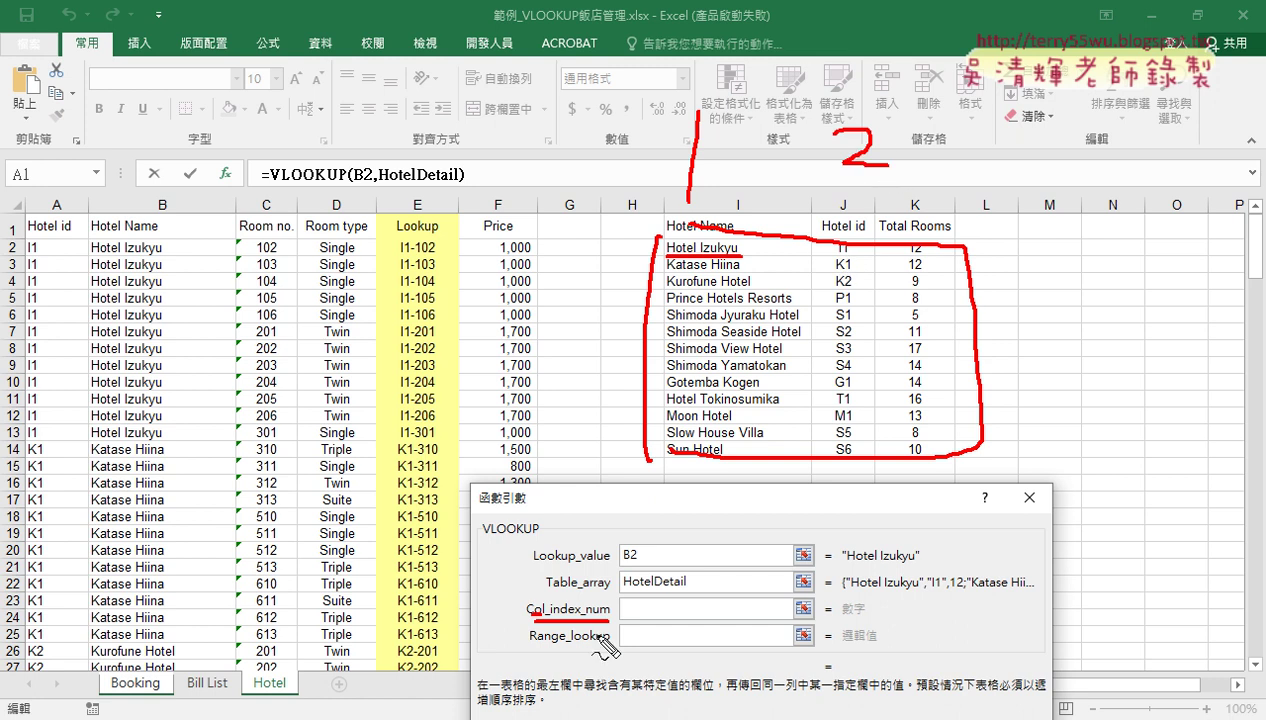
mouse_move(632, 601)
left_mouse_down()
mouse_move(650, 628)
mouse_move(656, 616)
left_mouse_up()
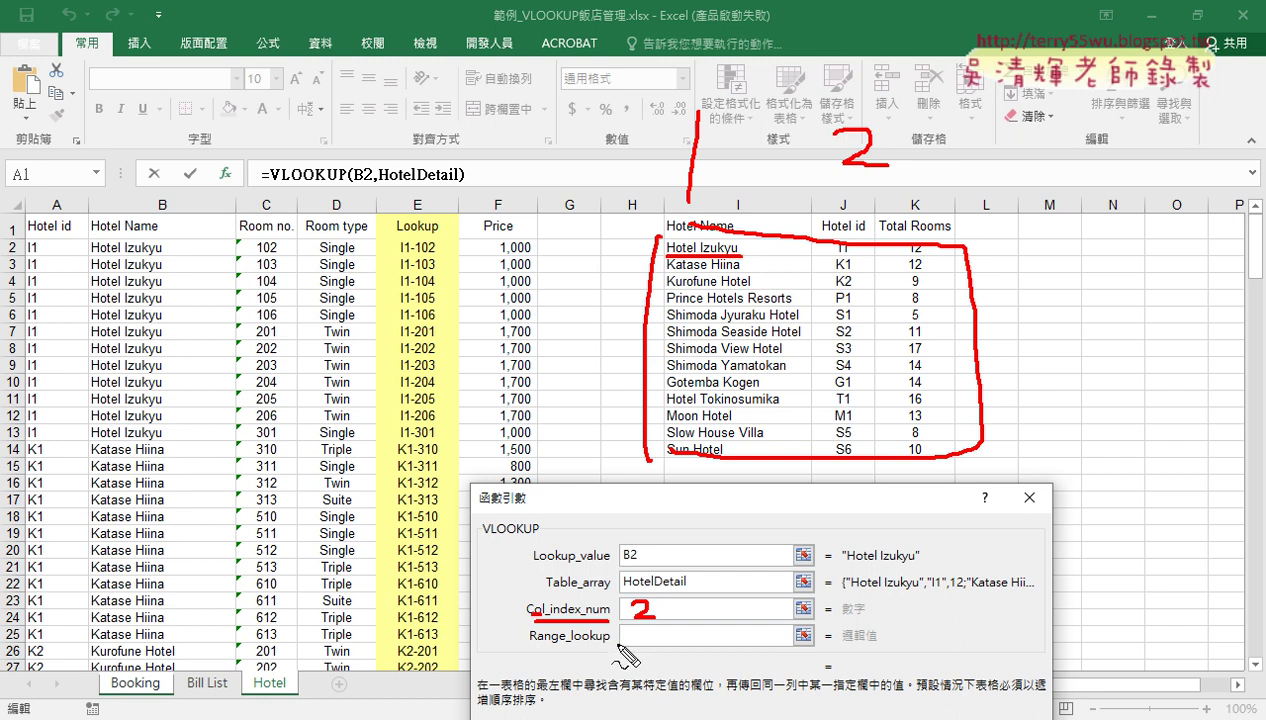
Annotate the 0/1 match settings and enter 2 as the column index
mouse_move(529, 657)
left_mouse_down()
mouse_move(612, 657)
mouse_move(648, 640)
left_mouse_up()
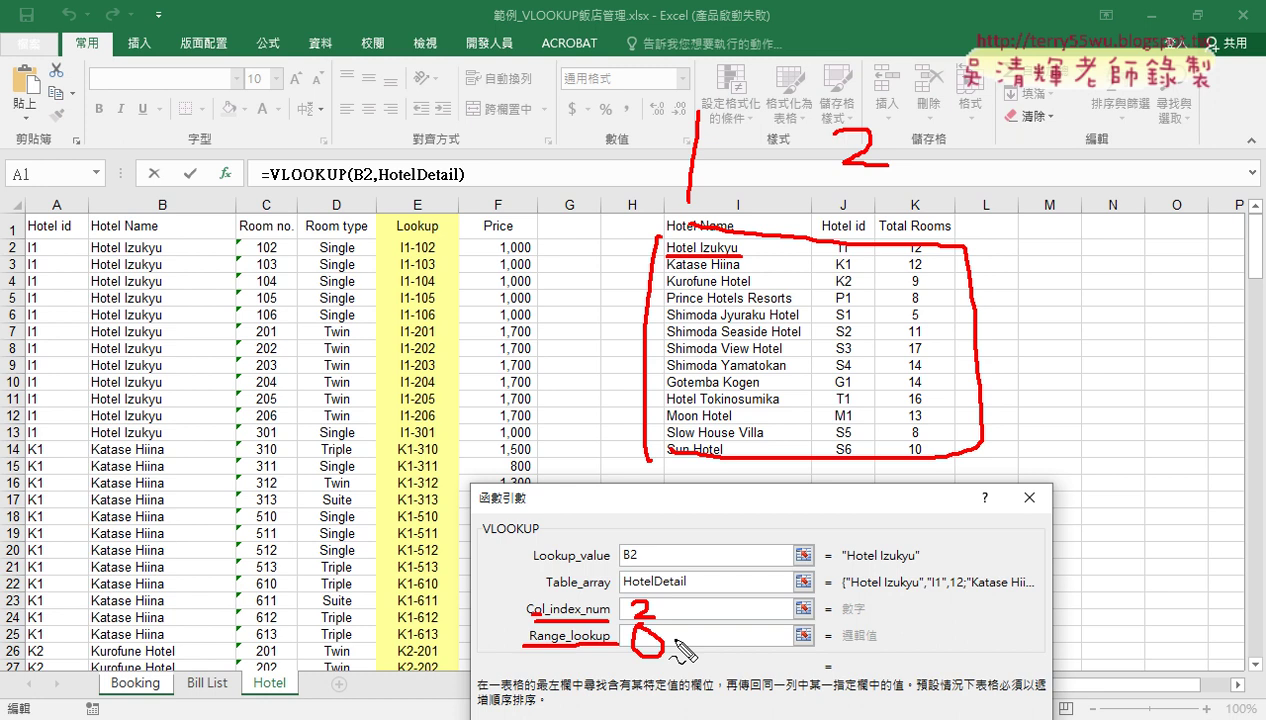
left_click_drag(707, 627, 707, 662)
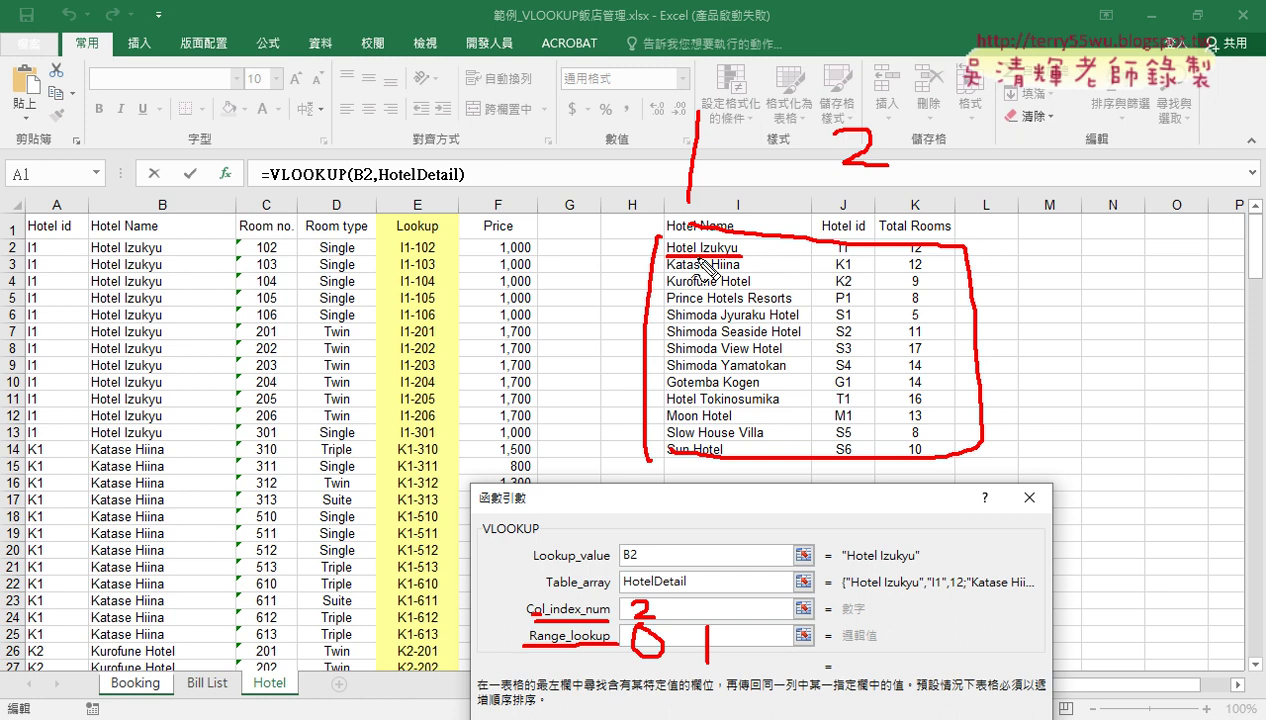
left_click_drag(694, 668, 712, 660)
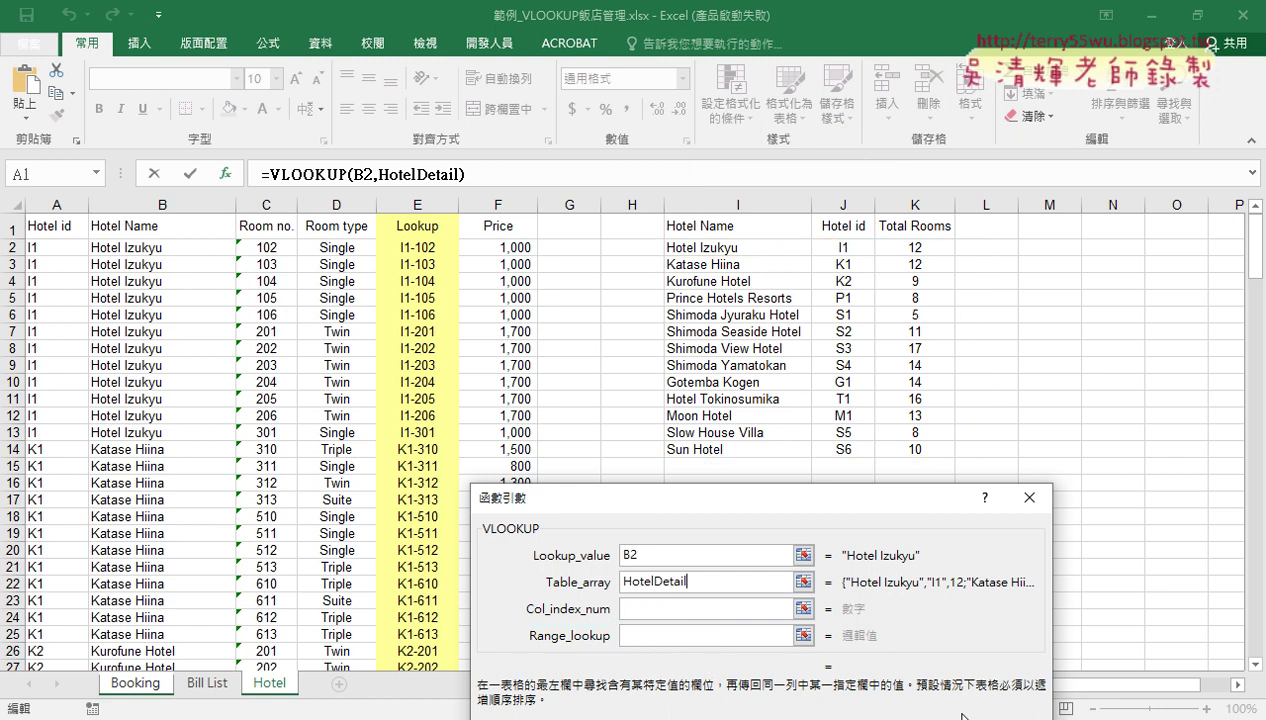
left_click(680, 611)
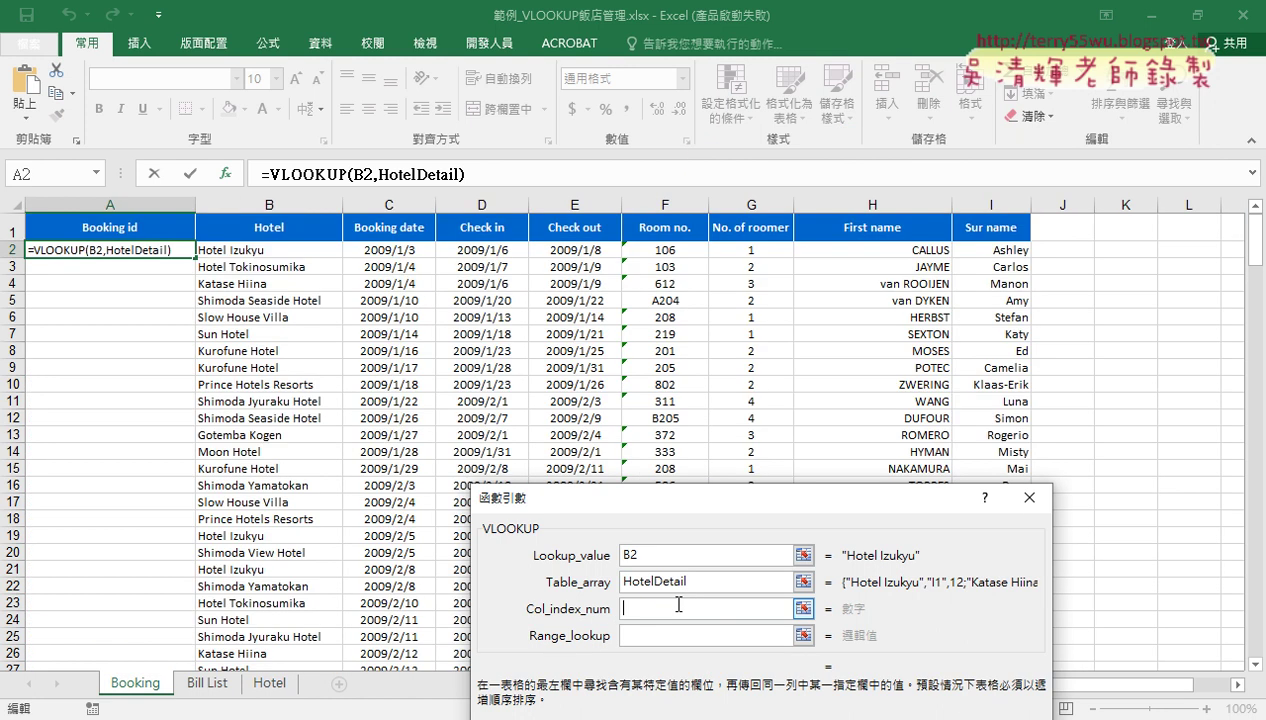
type("2")
left_click(659, 637)
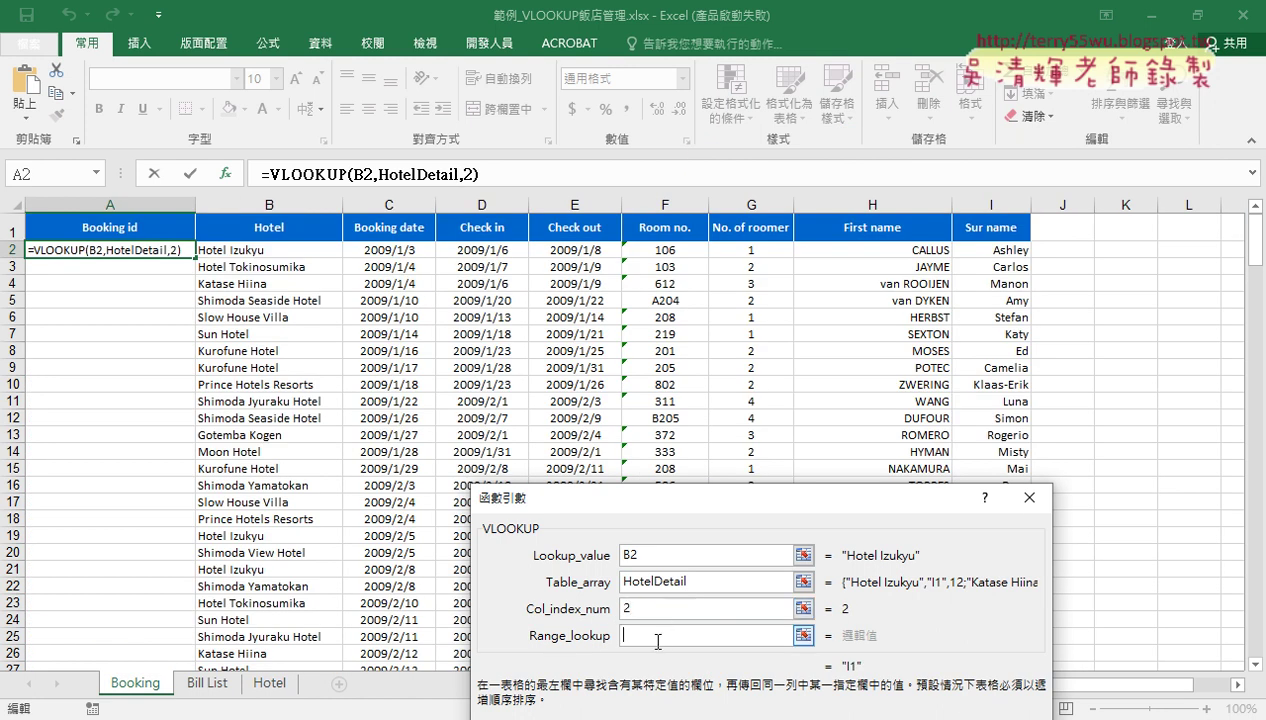
Set Range_lookup to 0 for exact match and confirm the VLOOKUP
type("0")
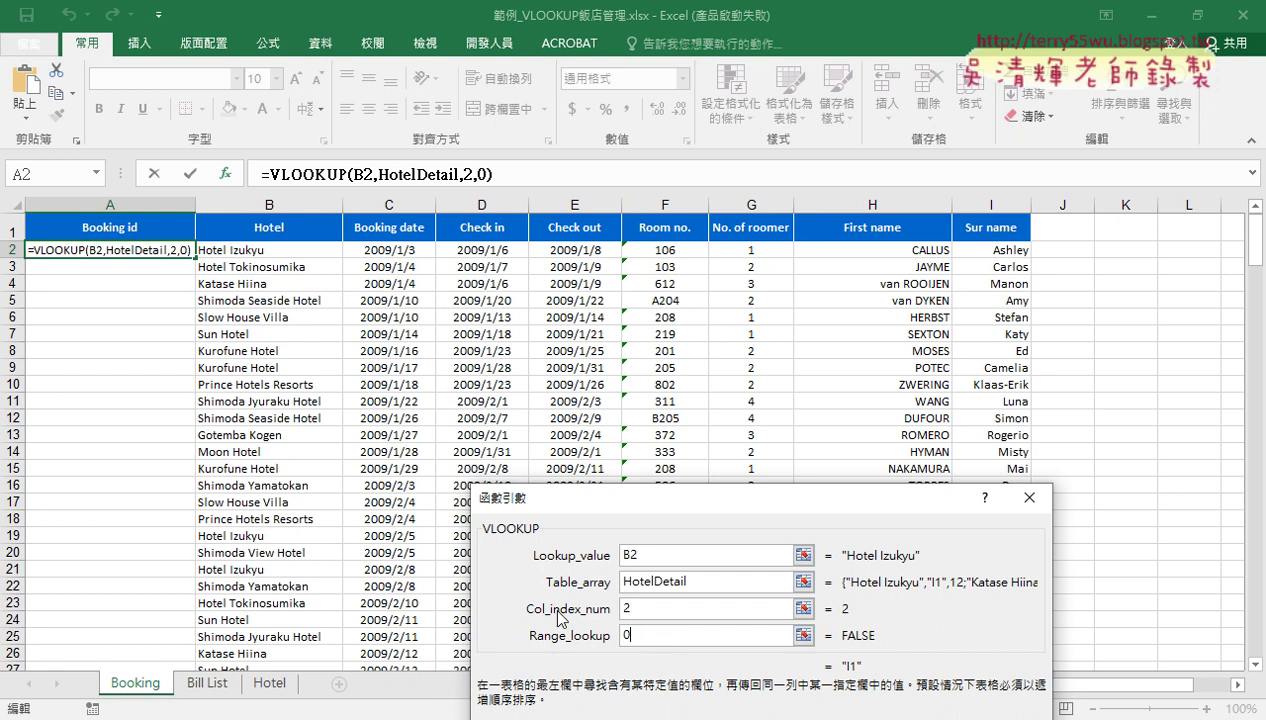
left_click_drag(579, 495, 464, 236)
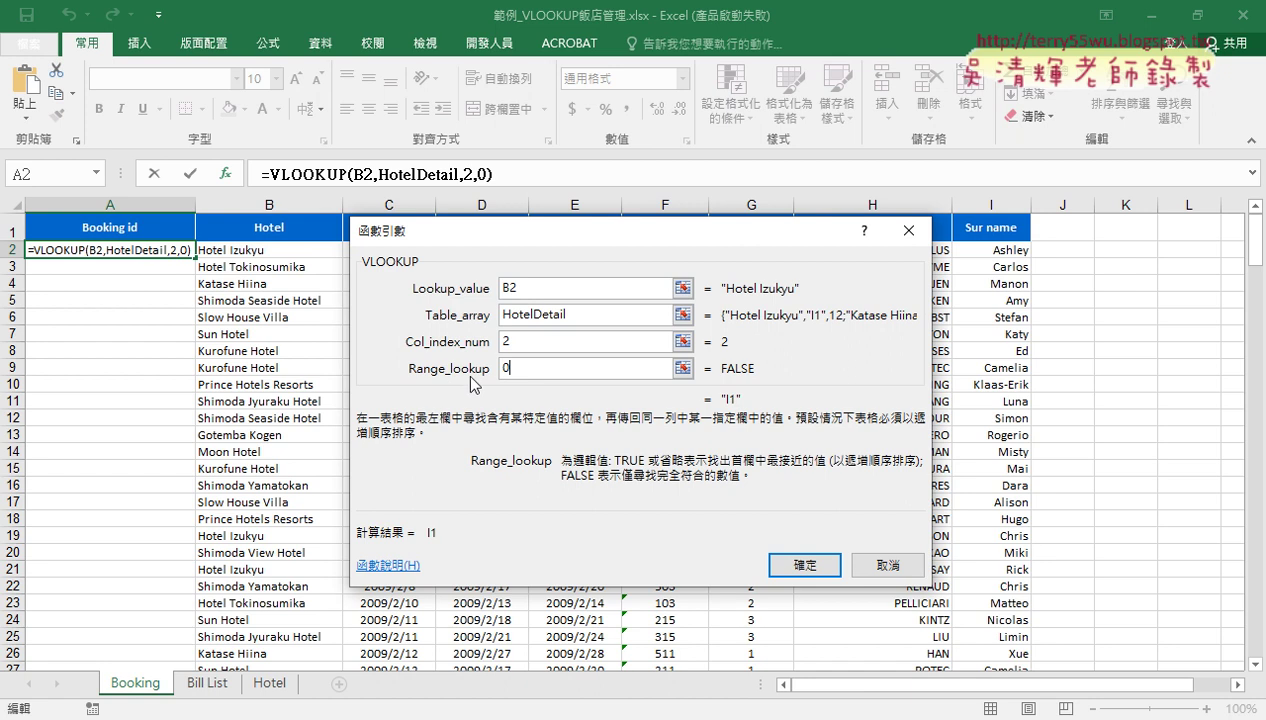
left_click(800, 565)
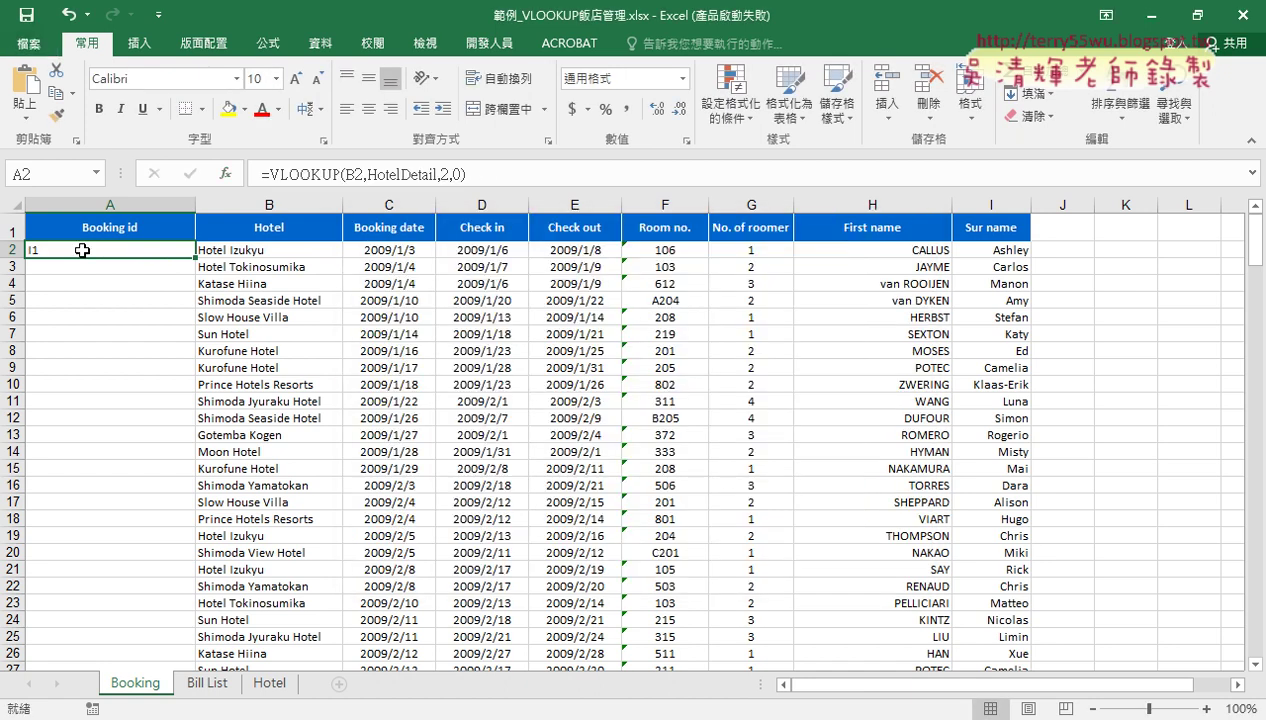
Fill the VLOOKUP down the Booking id column and review hotel ids like T1, K1, S2
double_click(195, 257)
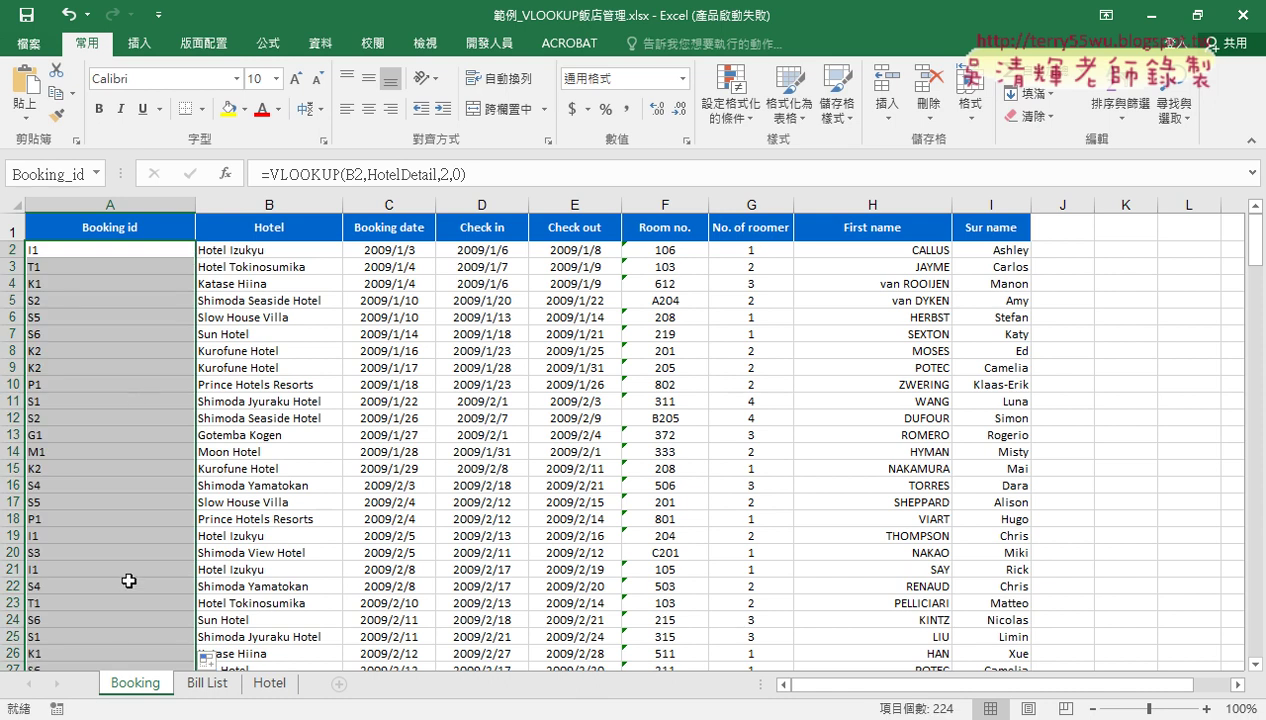
scroll(128, 560, "down", 5)
scroll(128, 540, "down", 3)
scroll(130, 541, "down", 6)
scroll(130, 541, "down", 6)
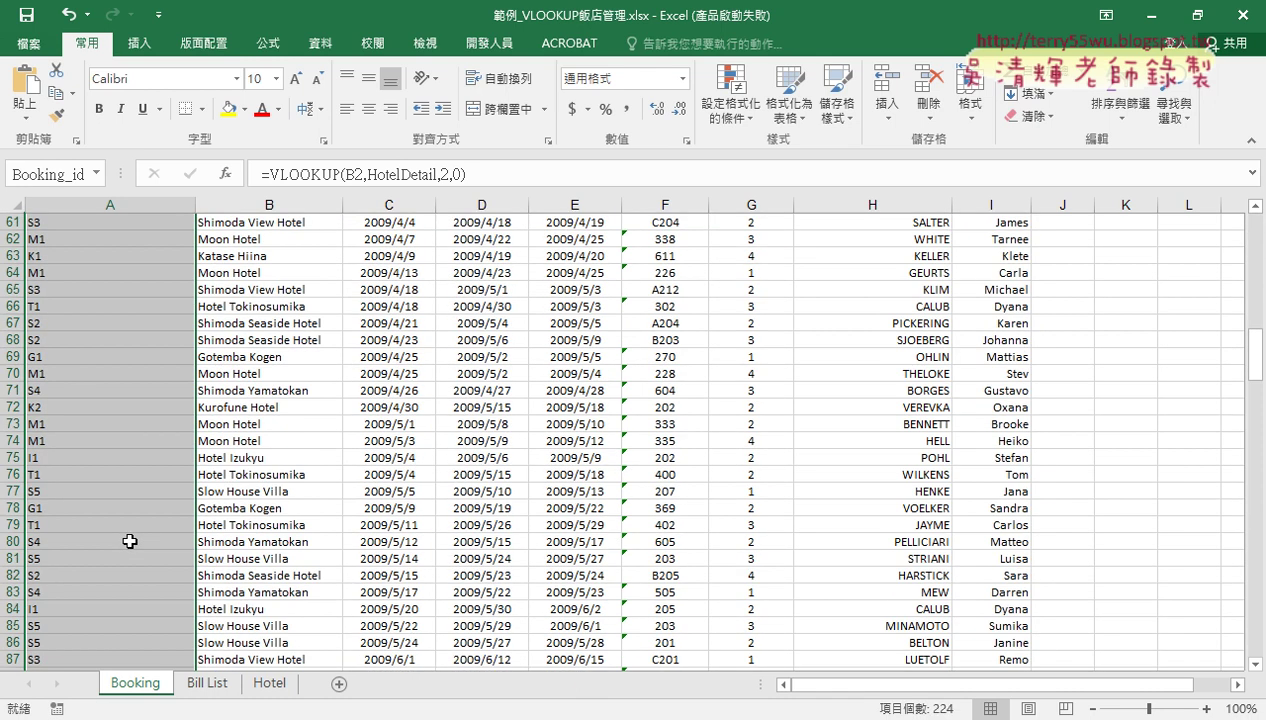
scroll(128, 540, "down", 6)
scroll(128, 540, "down", 3)
scroll(212, 559, "down", 2)
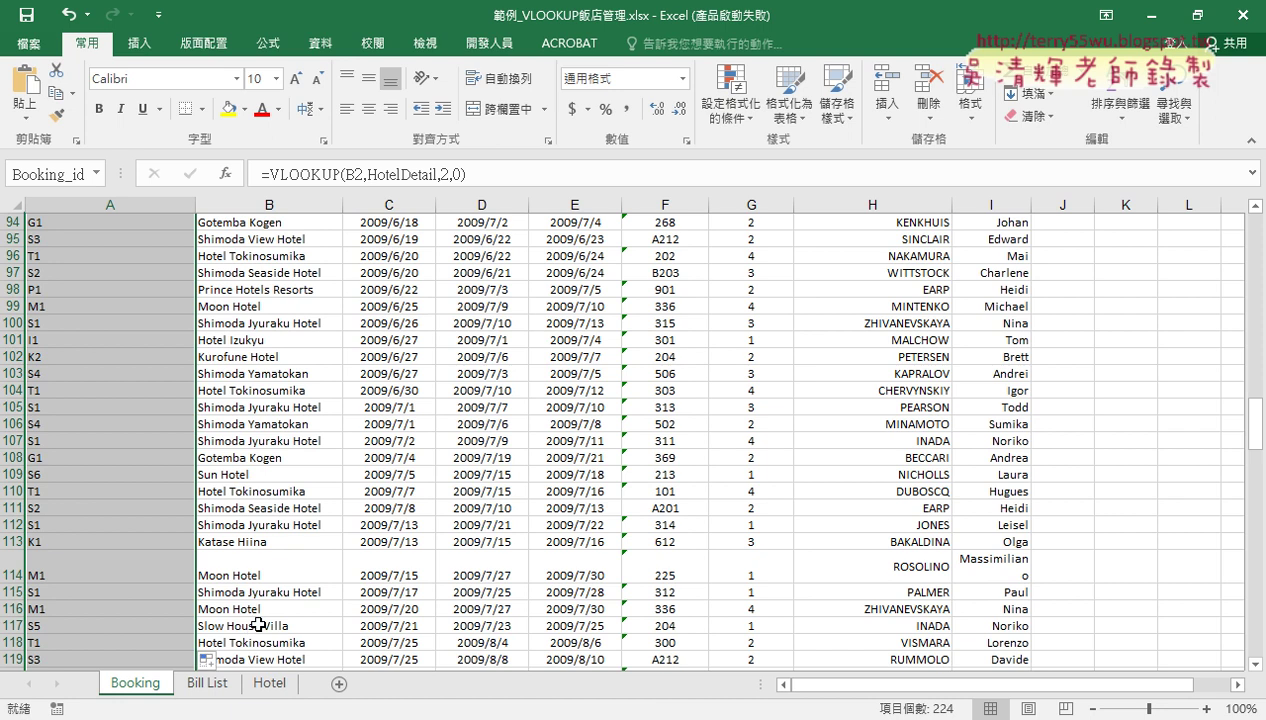
scroll(245, 620, "down", 3)
scroll(220, 605, "down", 3)
scroll(185, 598, "down", 6)
scroll(171, 602, "up", 6)
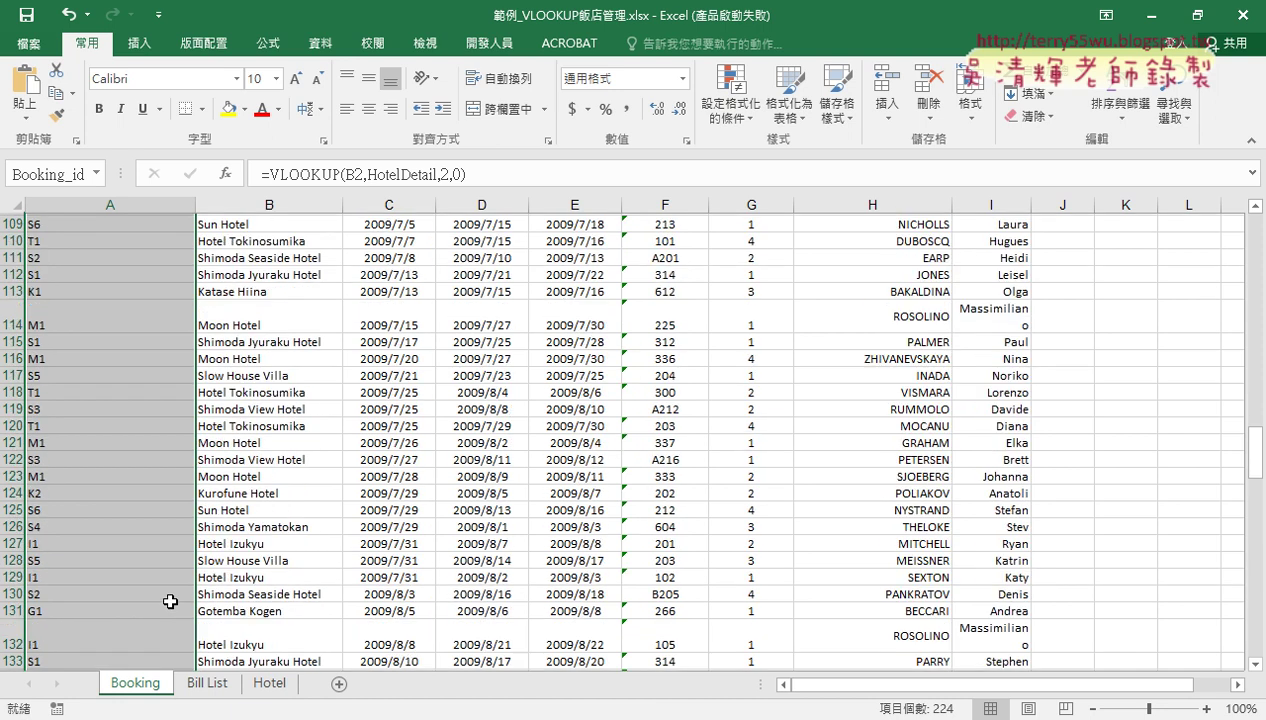
scroll(171, 602, "up", 15)
scroll(172, 601, "up", 8)
scroll(173, 601, "up", 12)
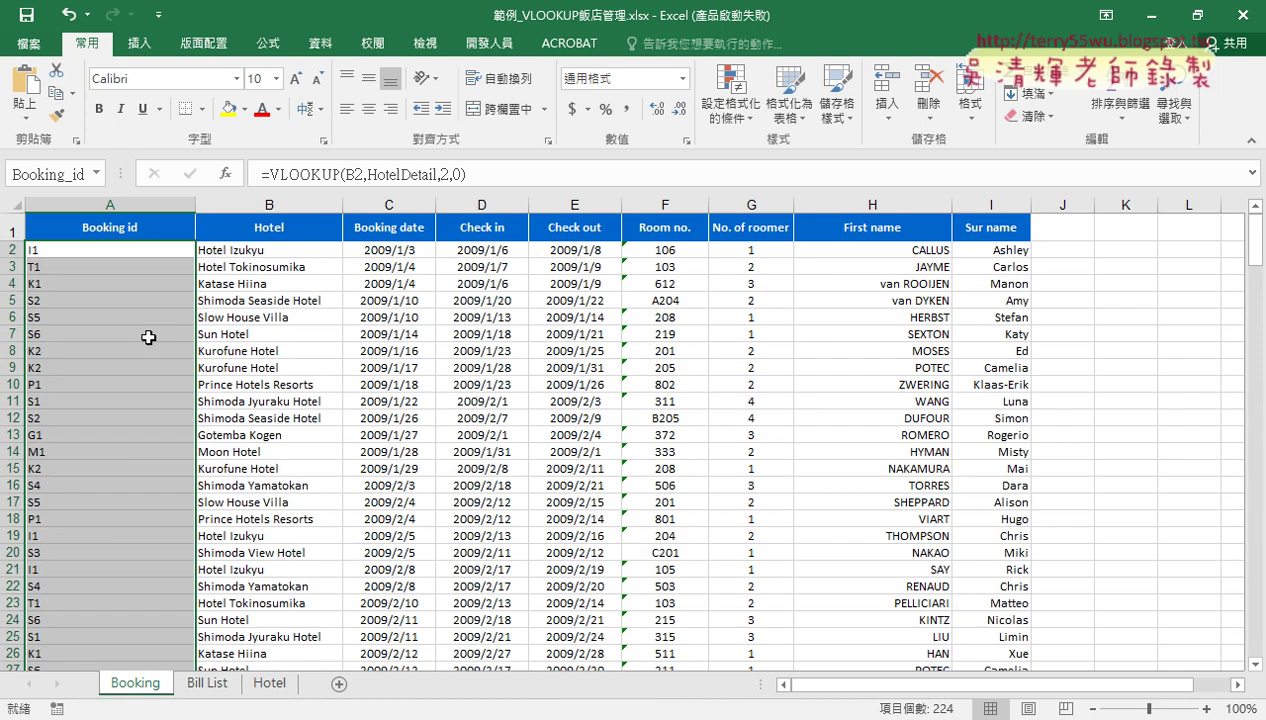
left_click(138, 249)
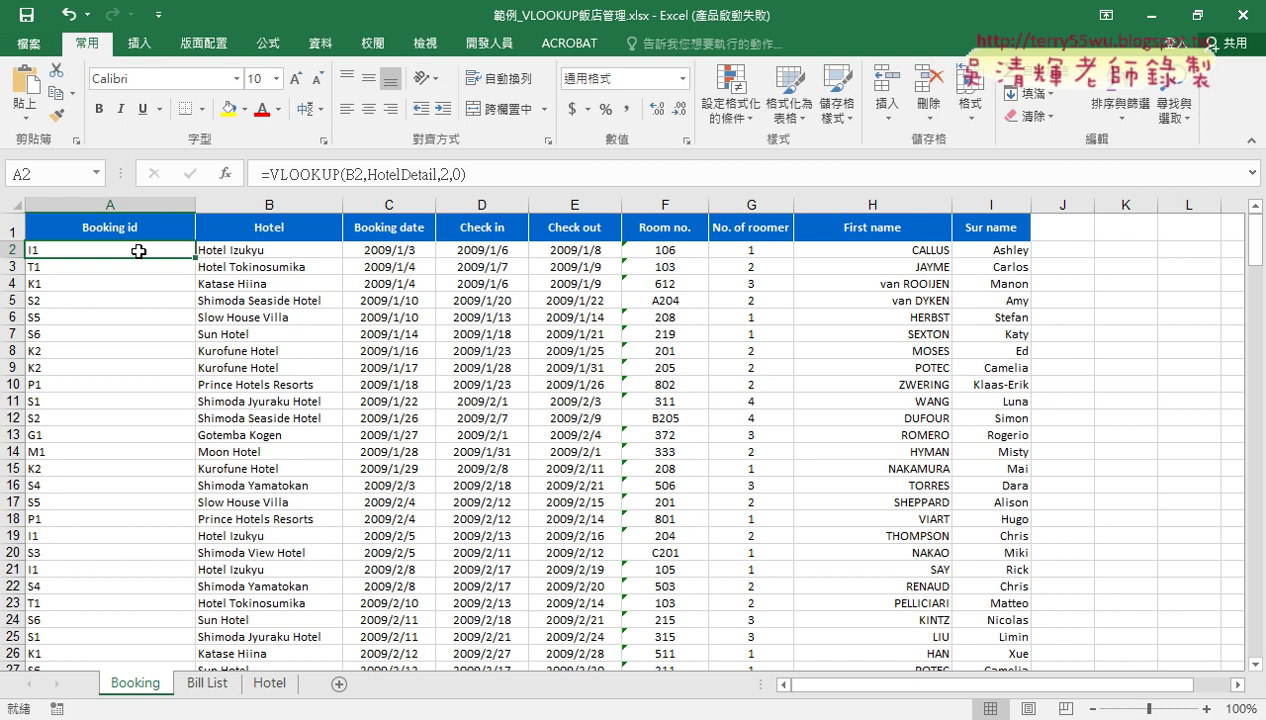
Append &"-" to A2's formula and compare against the Bill List booking id format
left_click(530, 177)
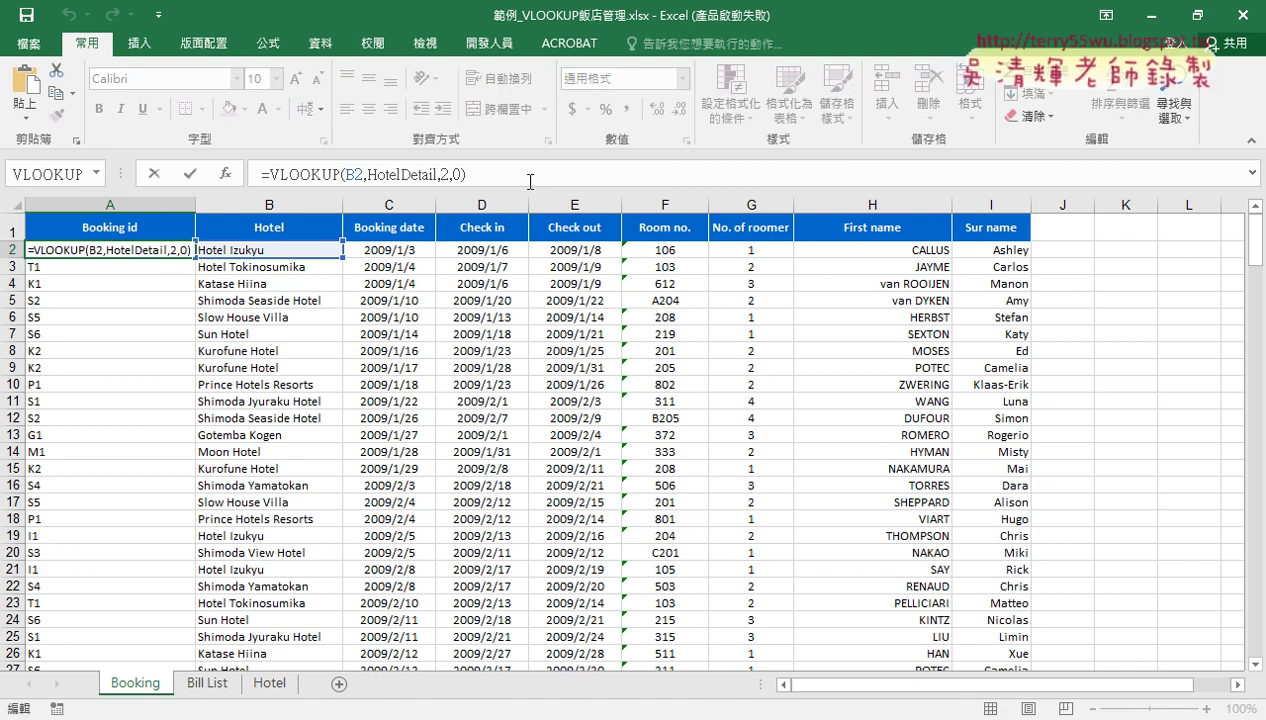
type("&\"")
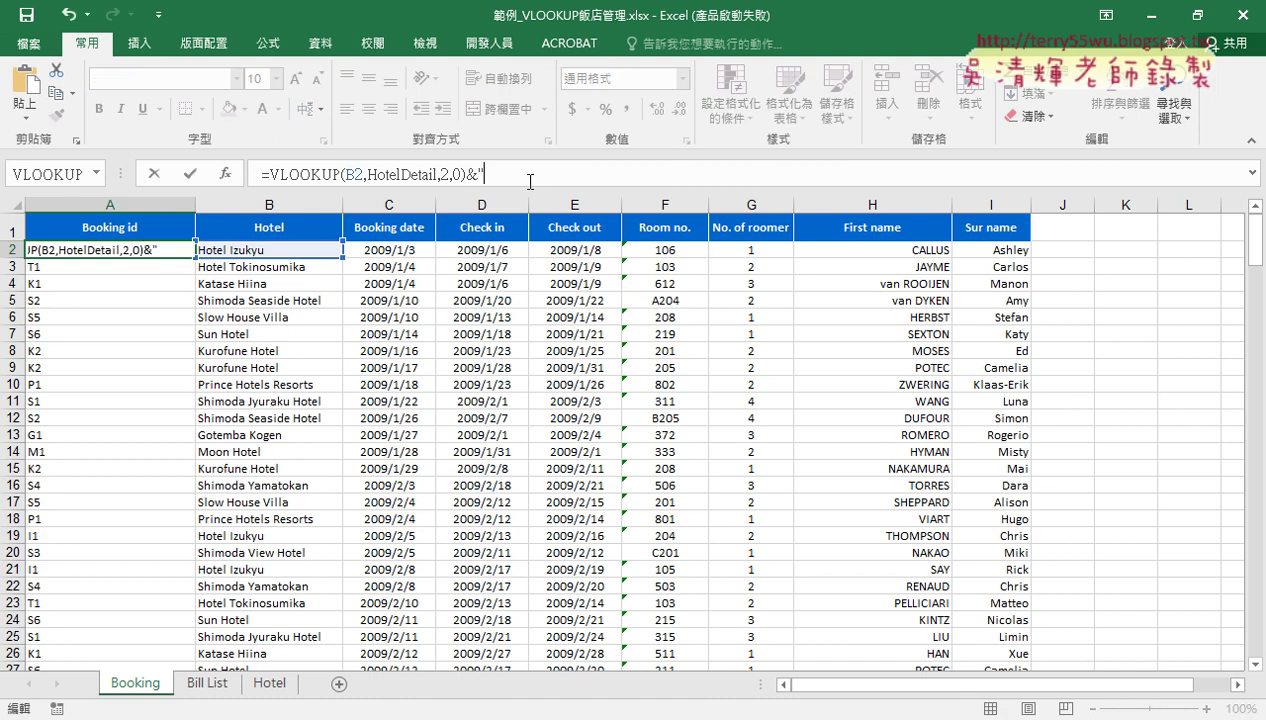
type("-\"")
left_click_drag(476, 175, 483, 175)
left_click(190, 173)
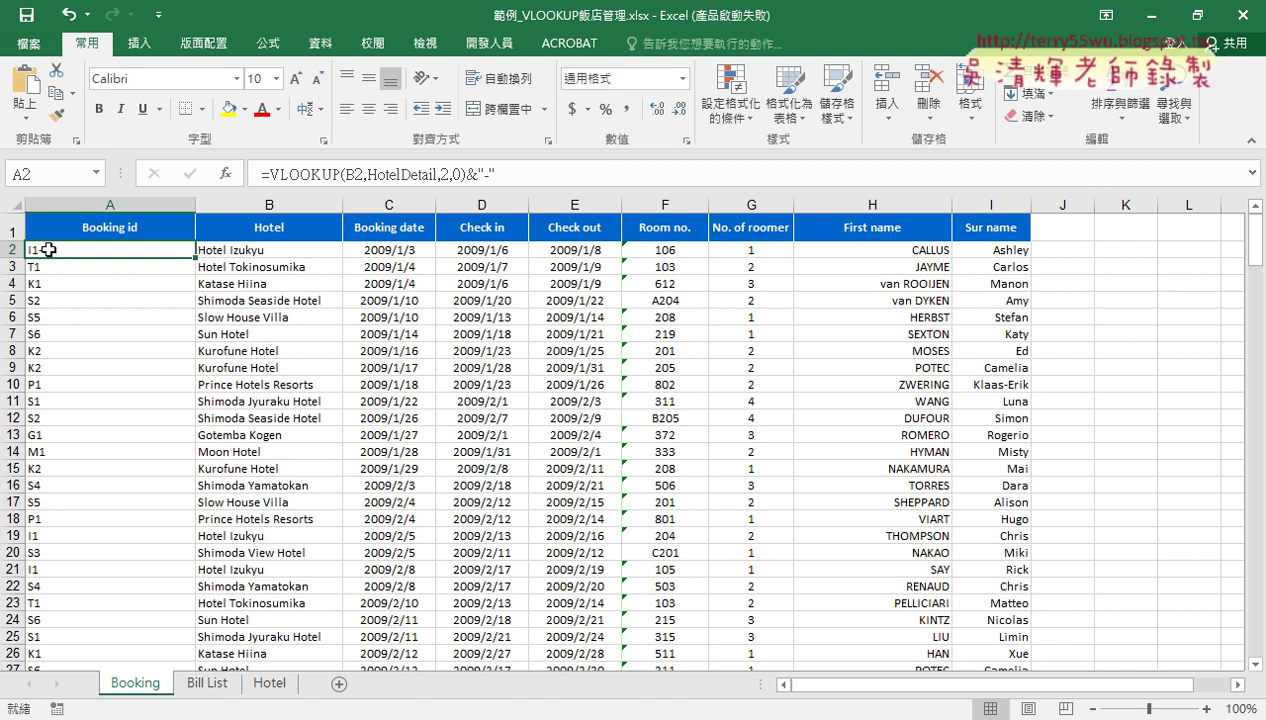
left_click(207, 683)
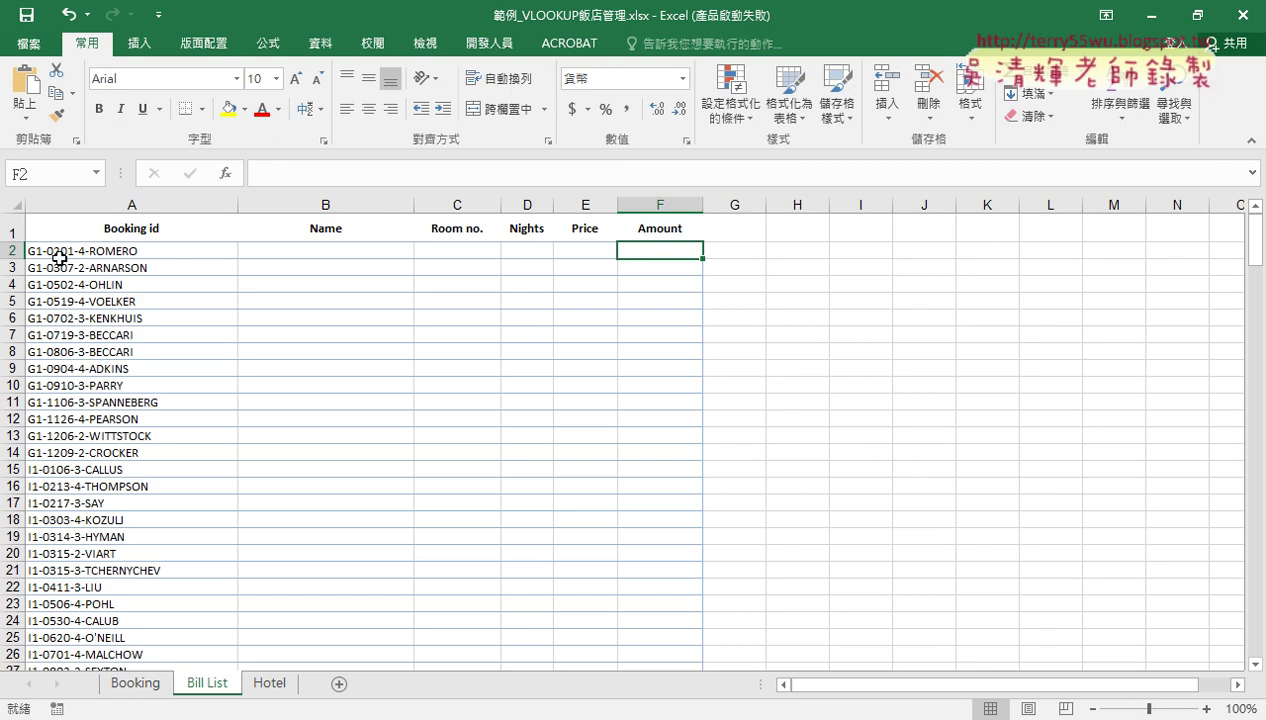
left_click(136, 685)
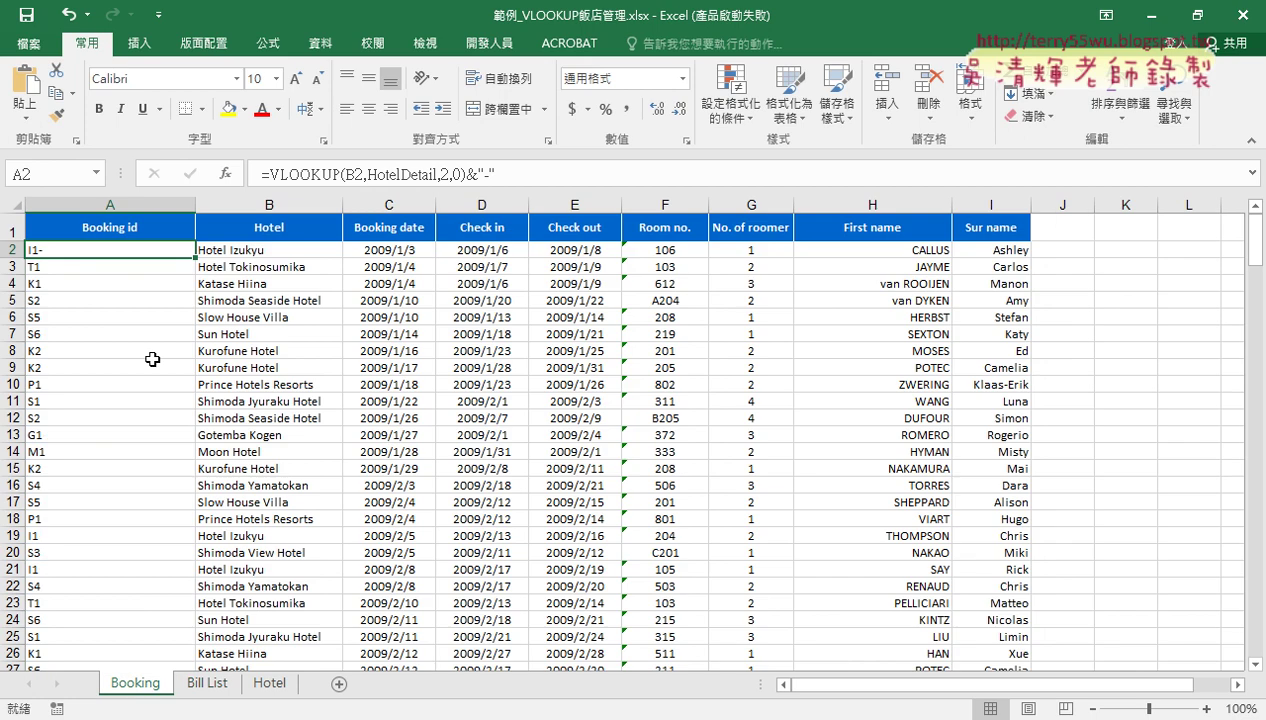
Append &D2 to the formula so A2 shows I1-39819
left_click(569, 178)
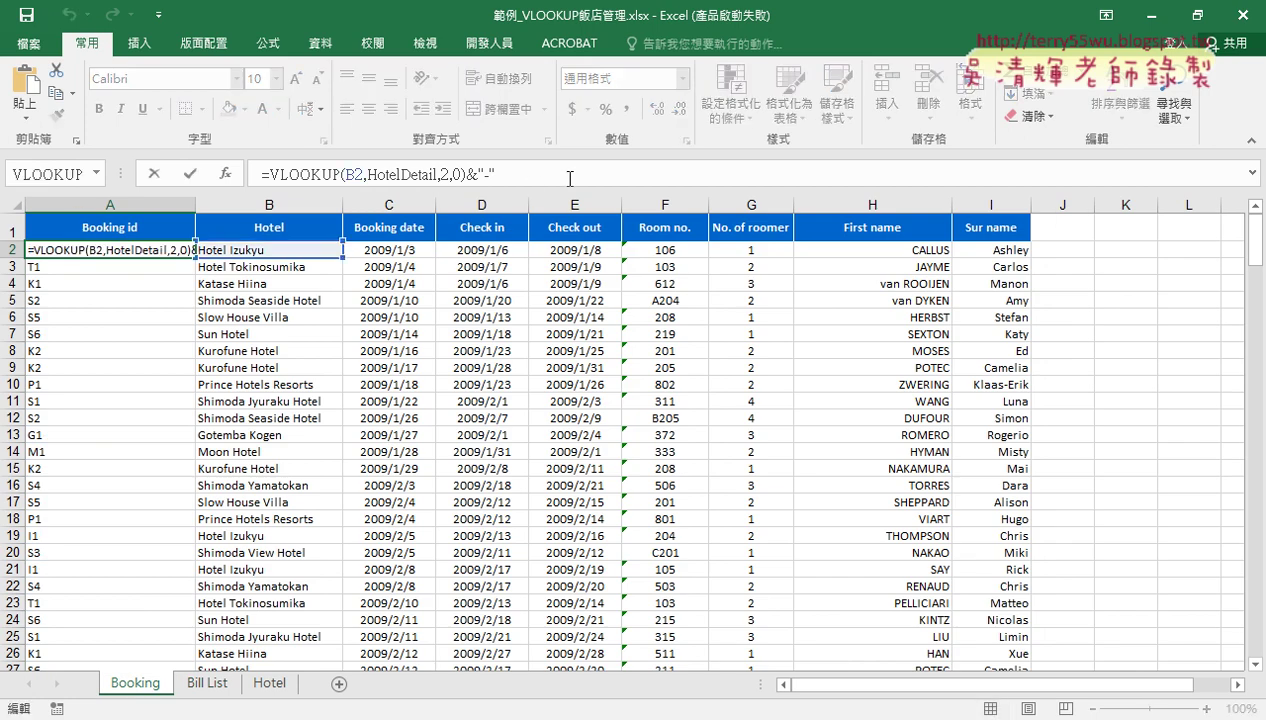
type("&")
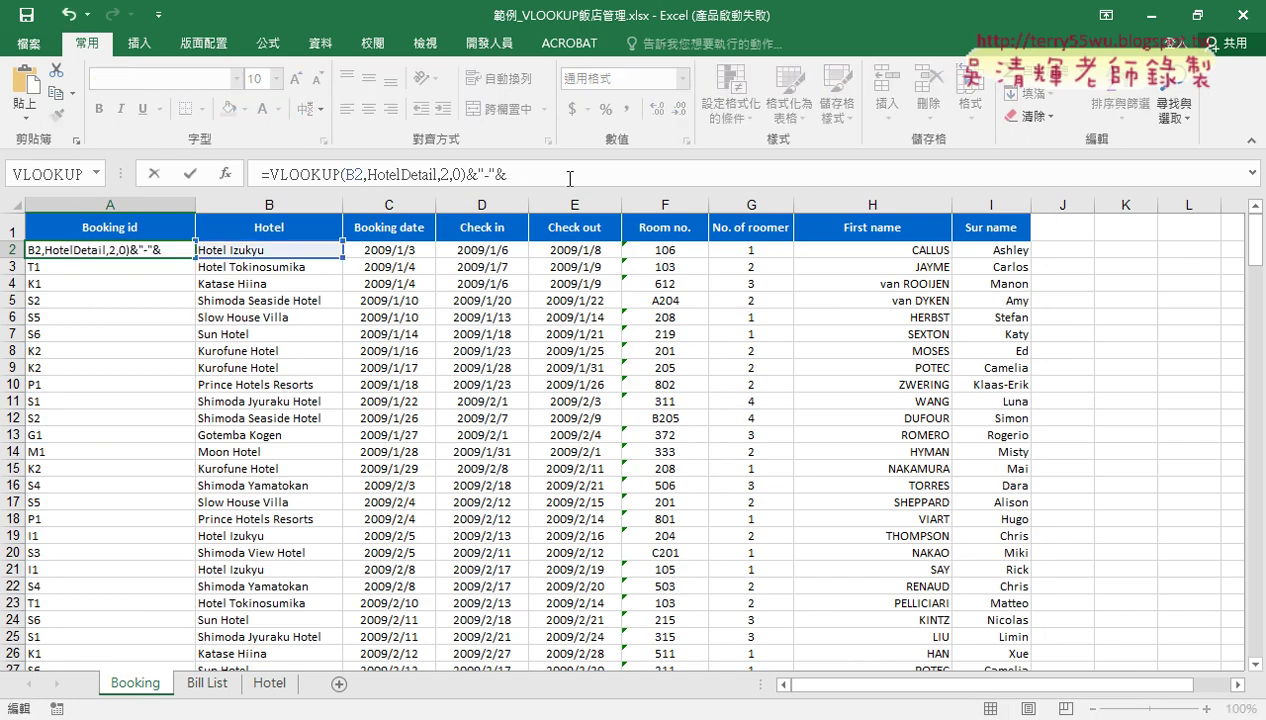
left_click(497, 252)
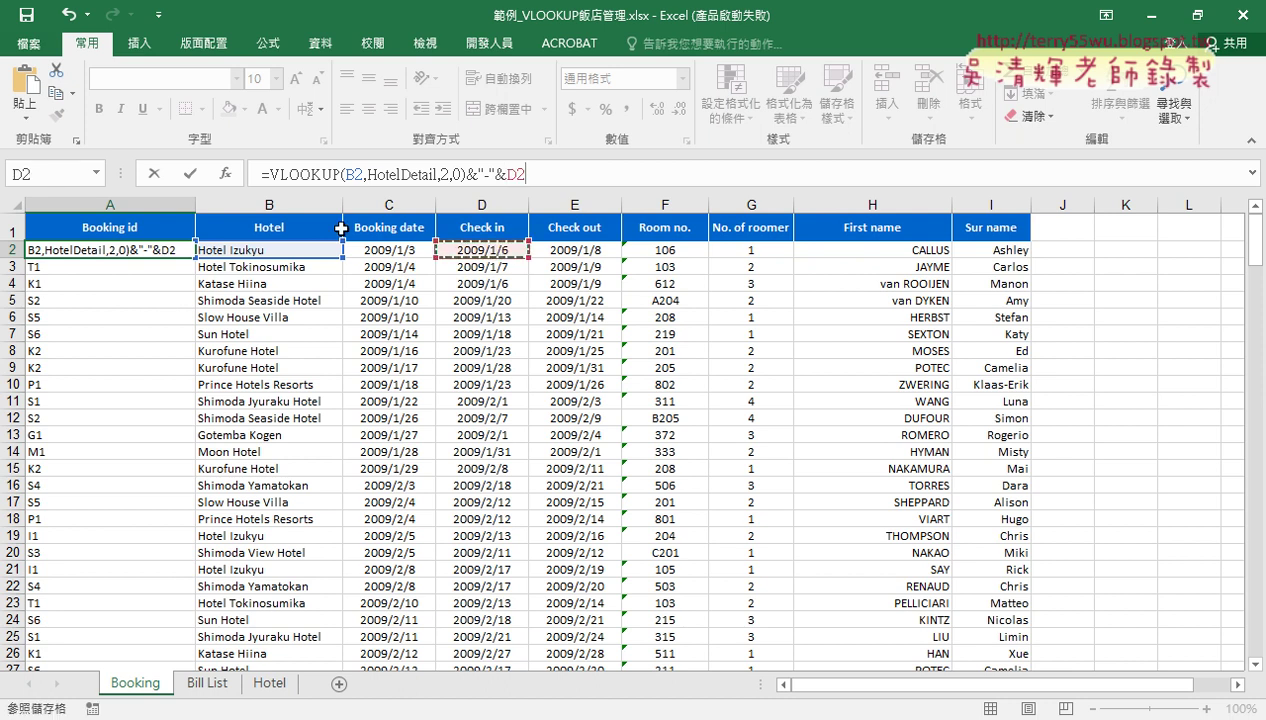
left_click(189, 173)
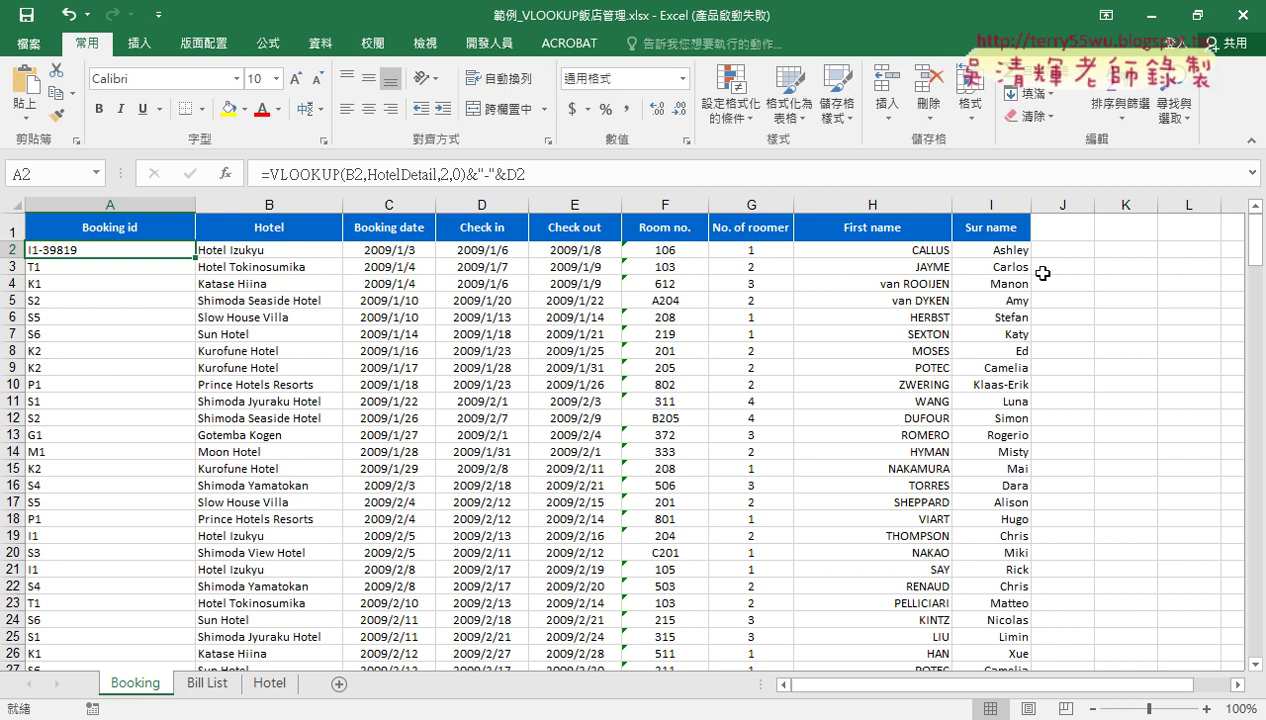
left_click(1084, 253)
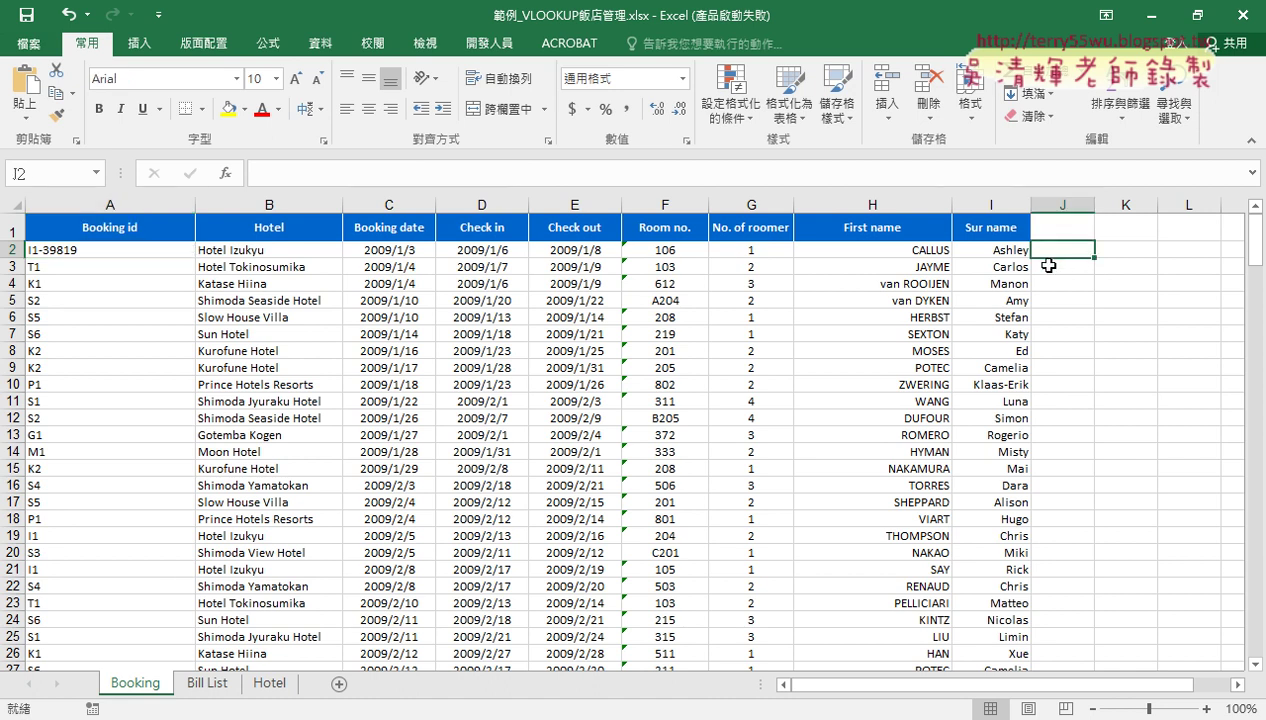
Insert an empty TEXT function into test cell J2 from the text category
left_click(226, 173)
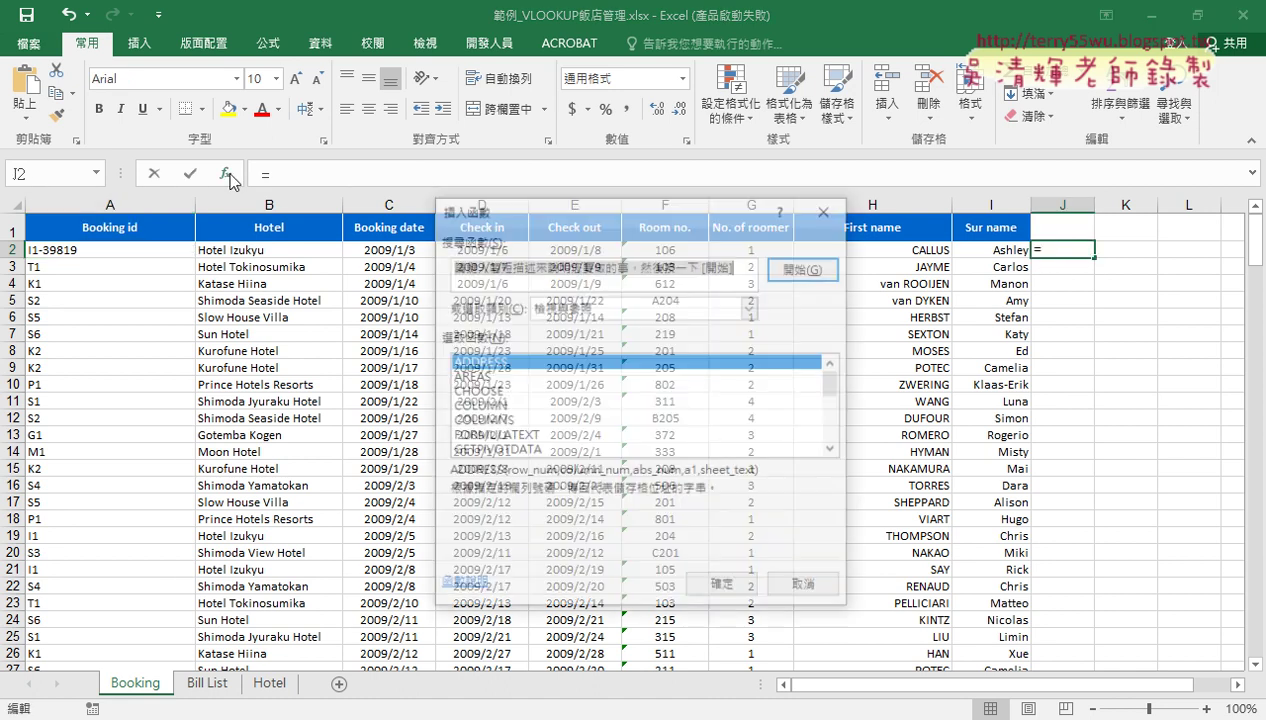
left_click(649, 308)
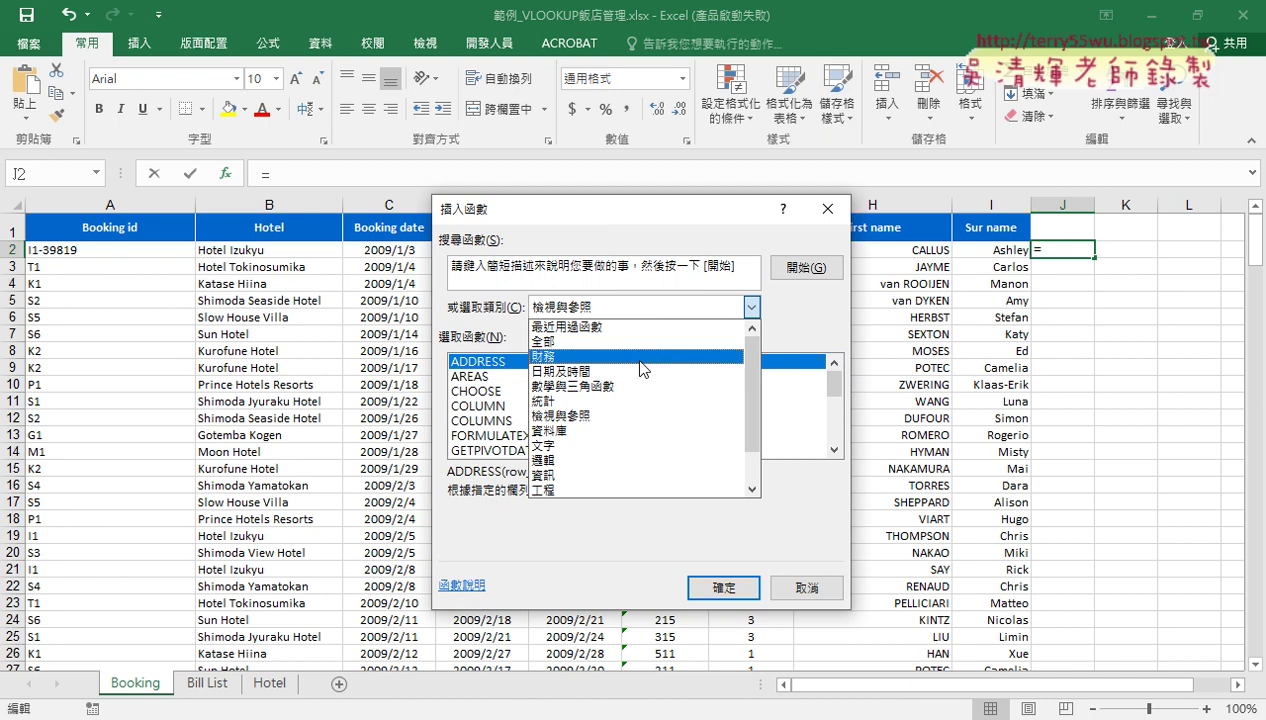
left_click(638, 453)
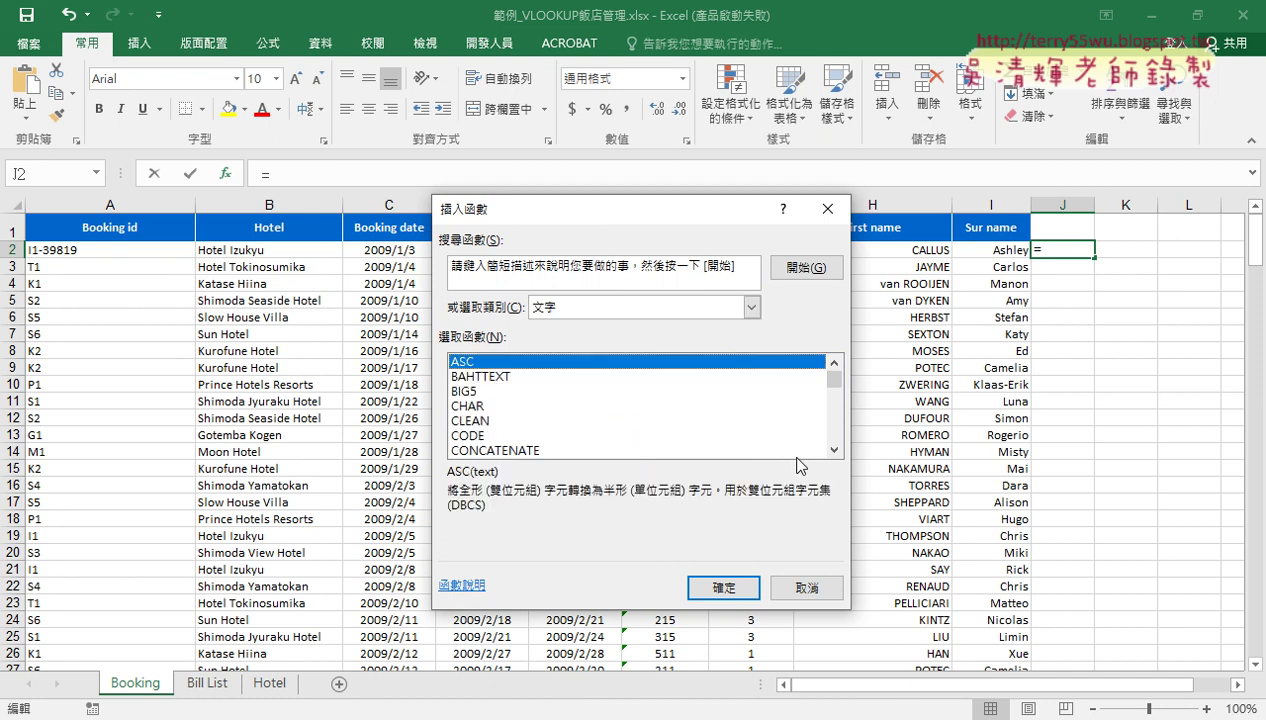
left_click_drag(831, 376, 837, 430)
left_click(505, 408)
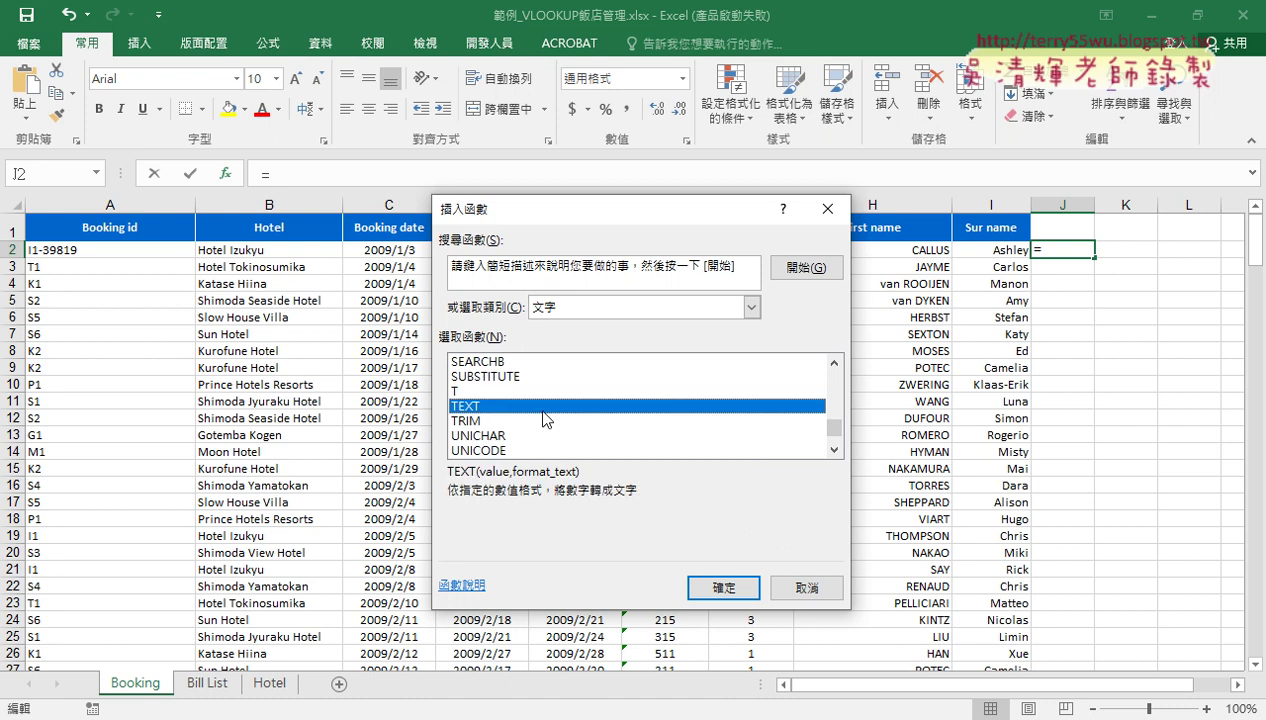
left_click(712, 592)
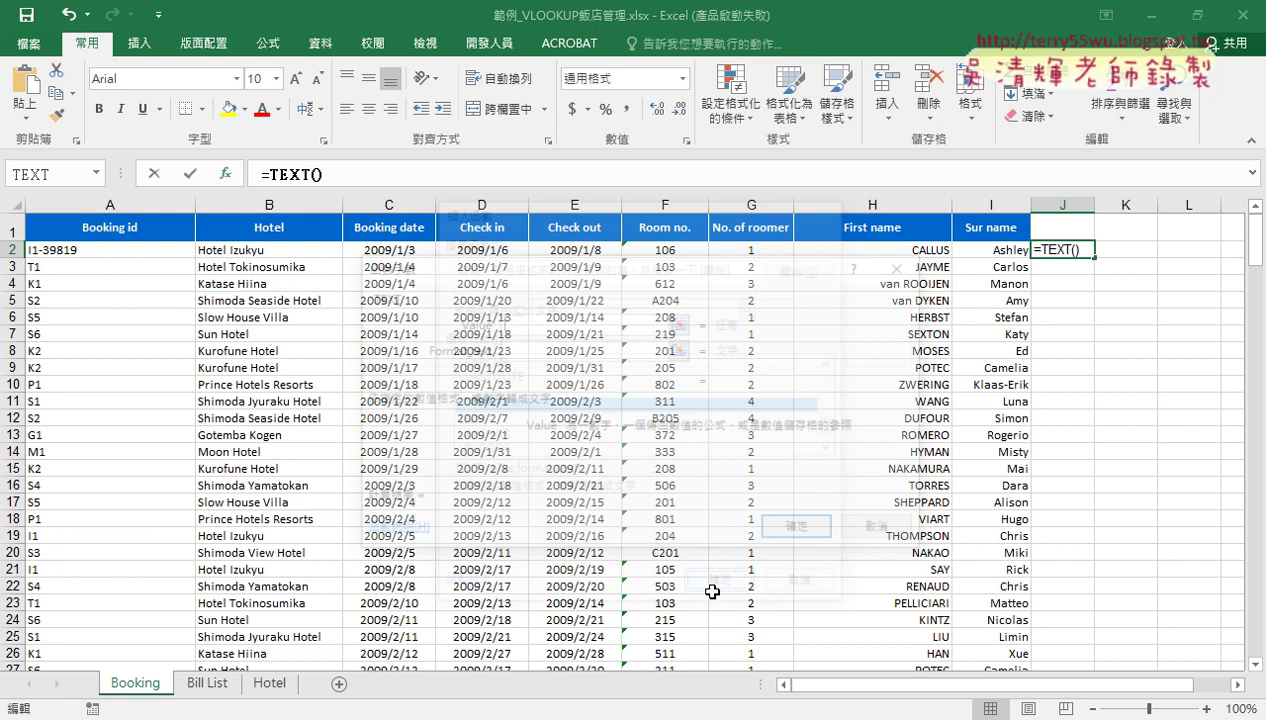
left_click_drag(610, 272, 580, 352)
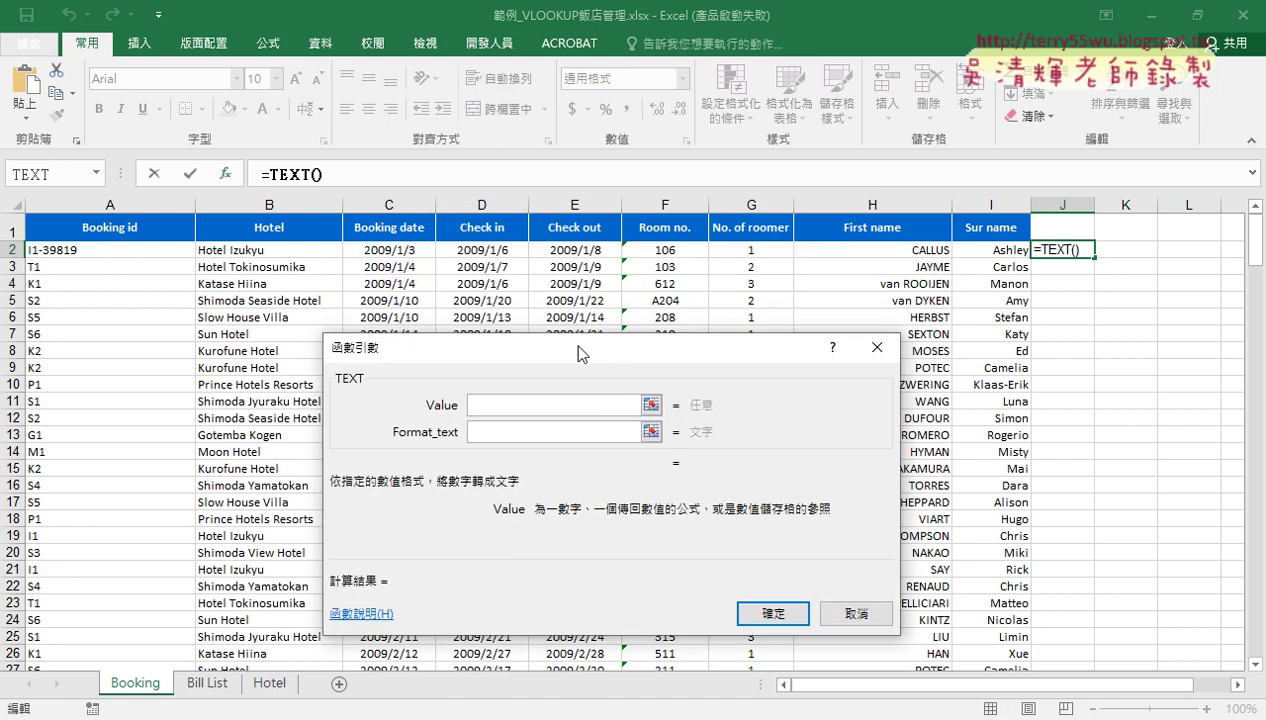
Set TEXT's value to D2 and its format to "mmm", previewing Jan
left_click(500, 250)
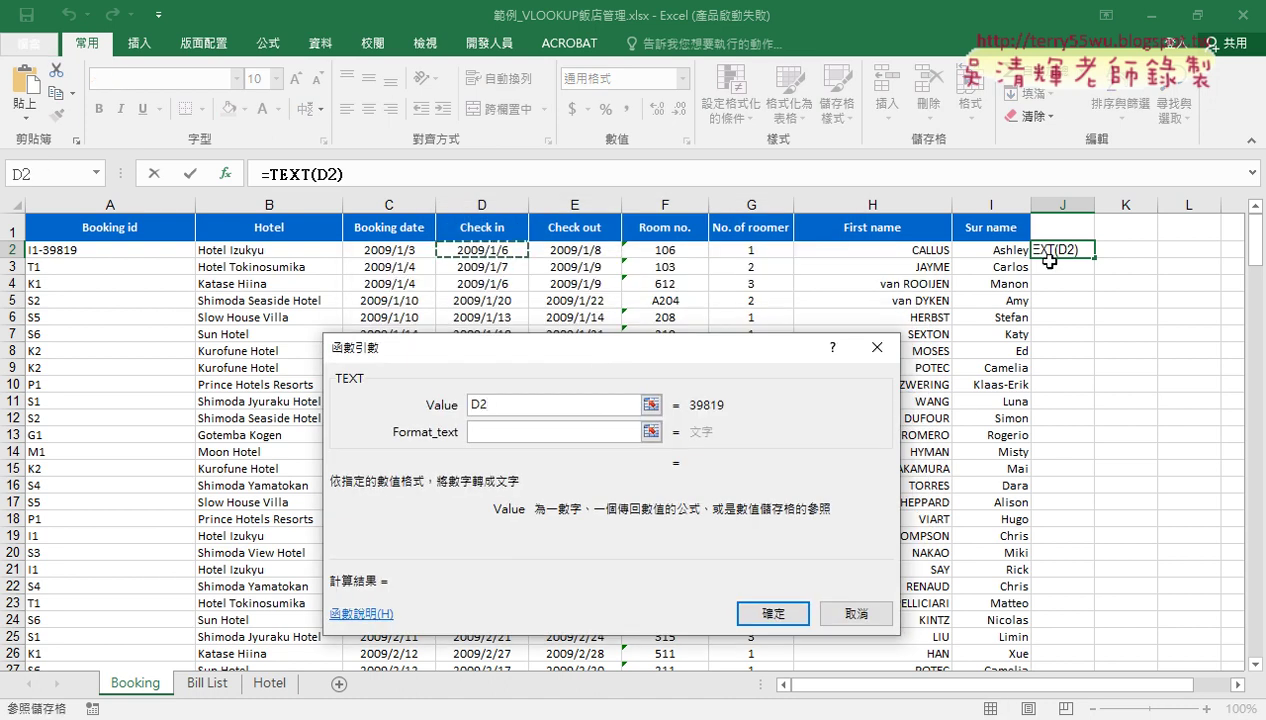
left_click(530, 432)
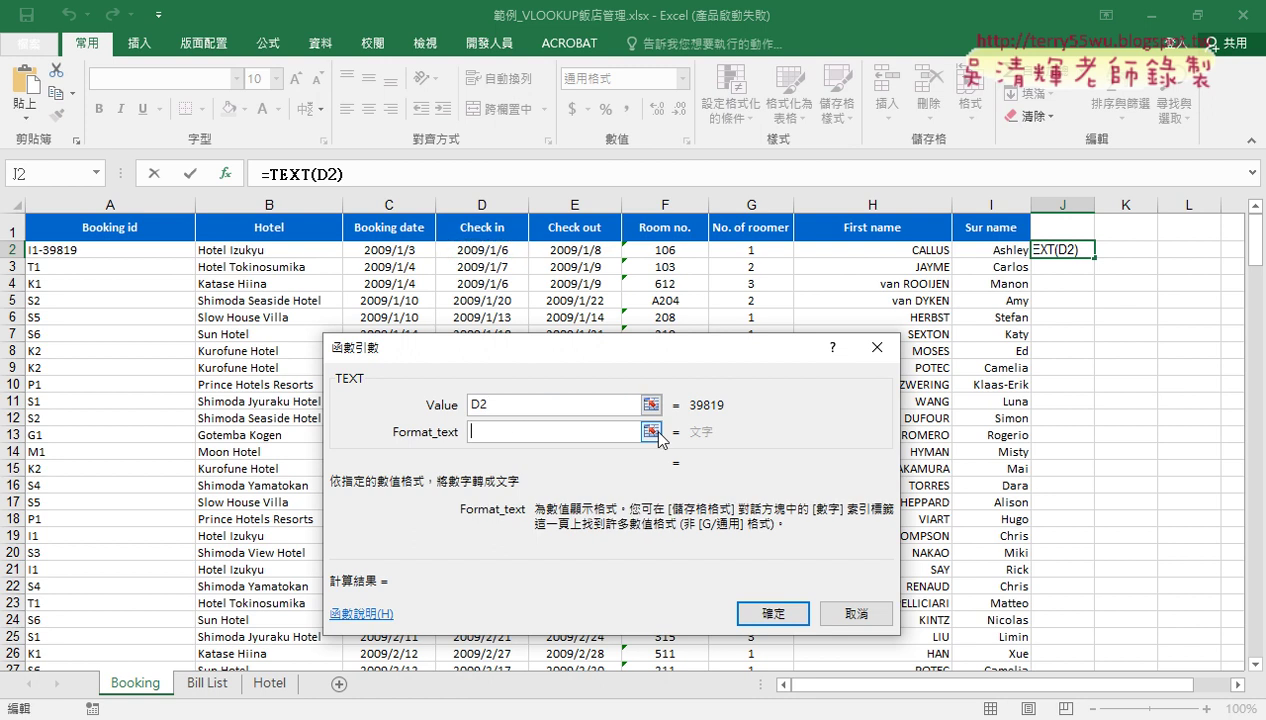
type("\"\"")
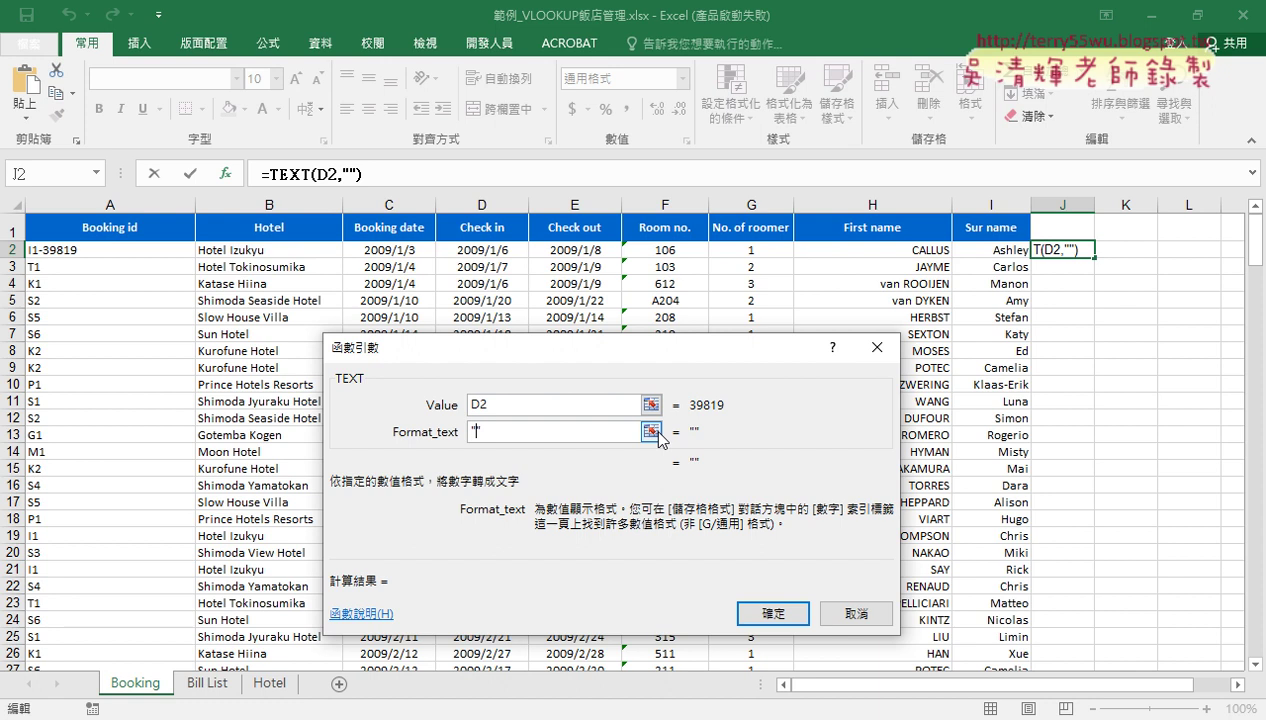
type("ㄇ")
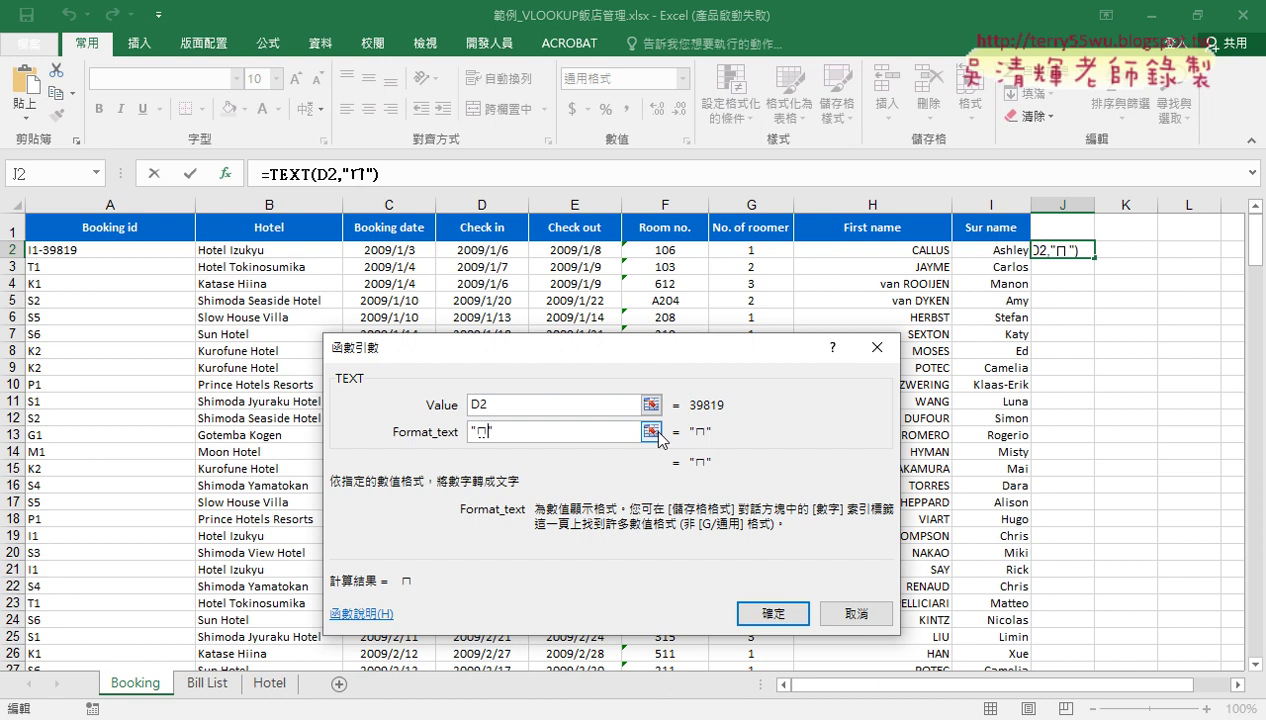
key("BackSpace")
type("m")
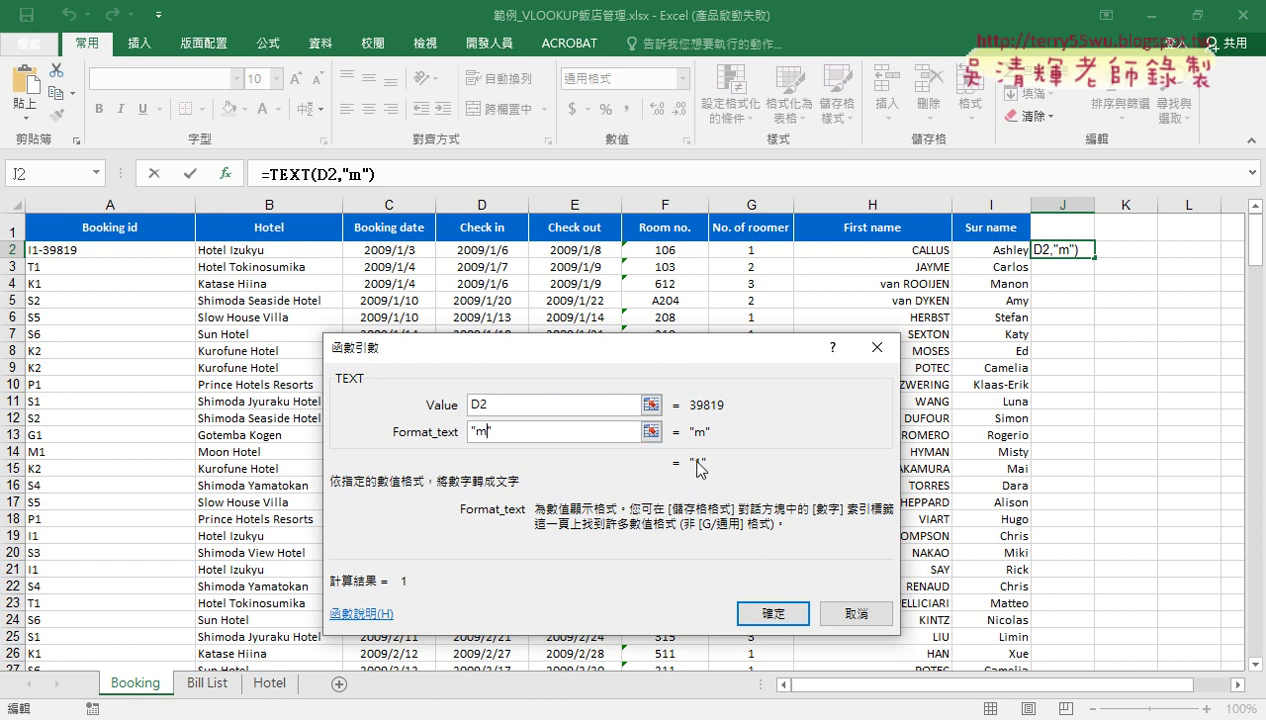
type("m")
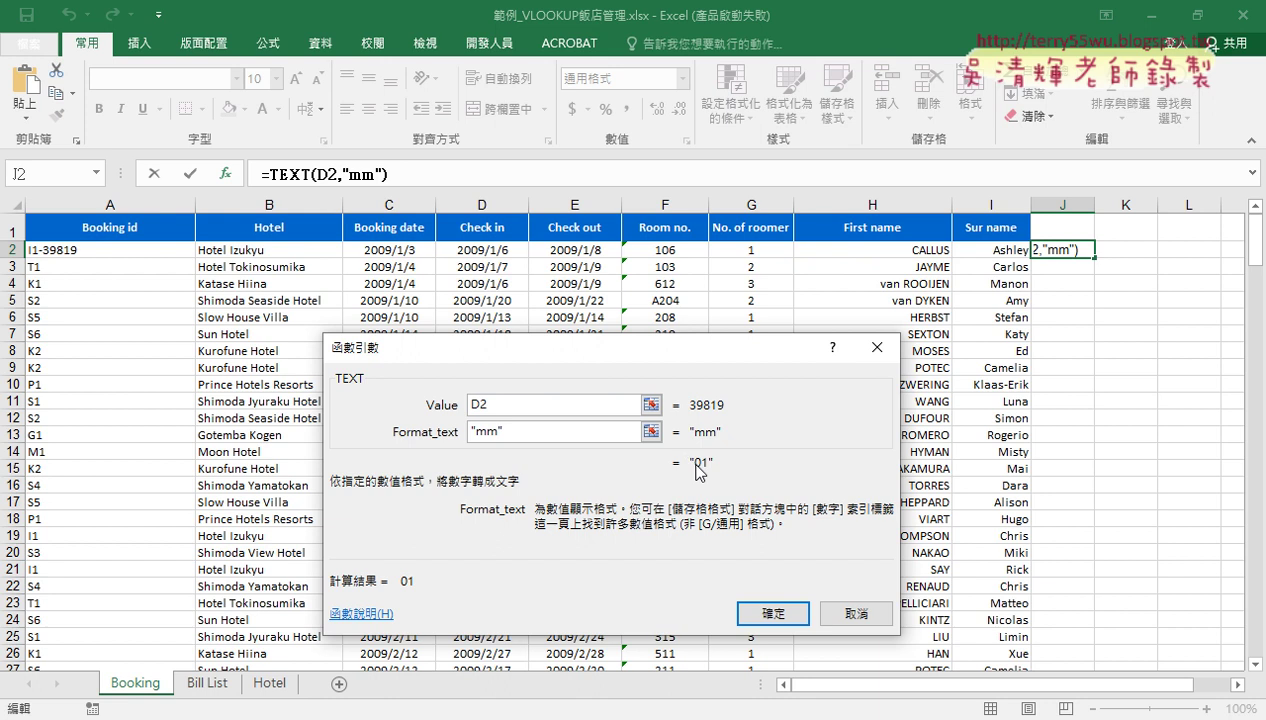
left_click_drag(498, 432, 474, 432)
key("Right")
type("m")
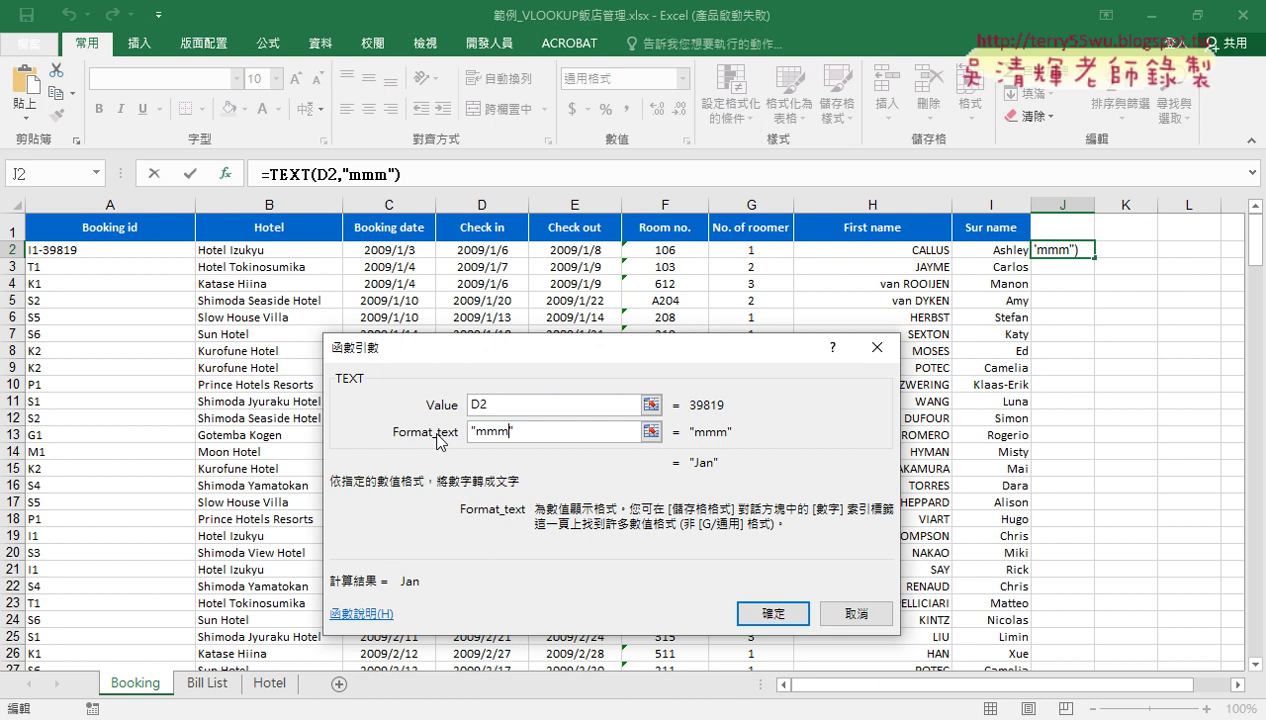
Try longer month codes, settle on "mmdd" and commit J2 showing 0106
type("m")
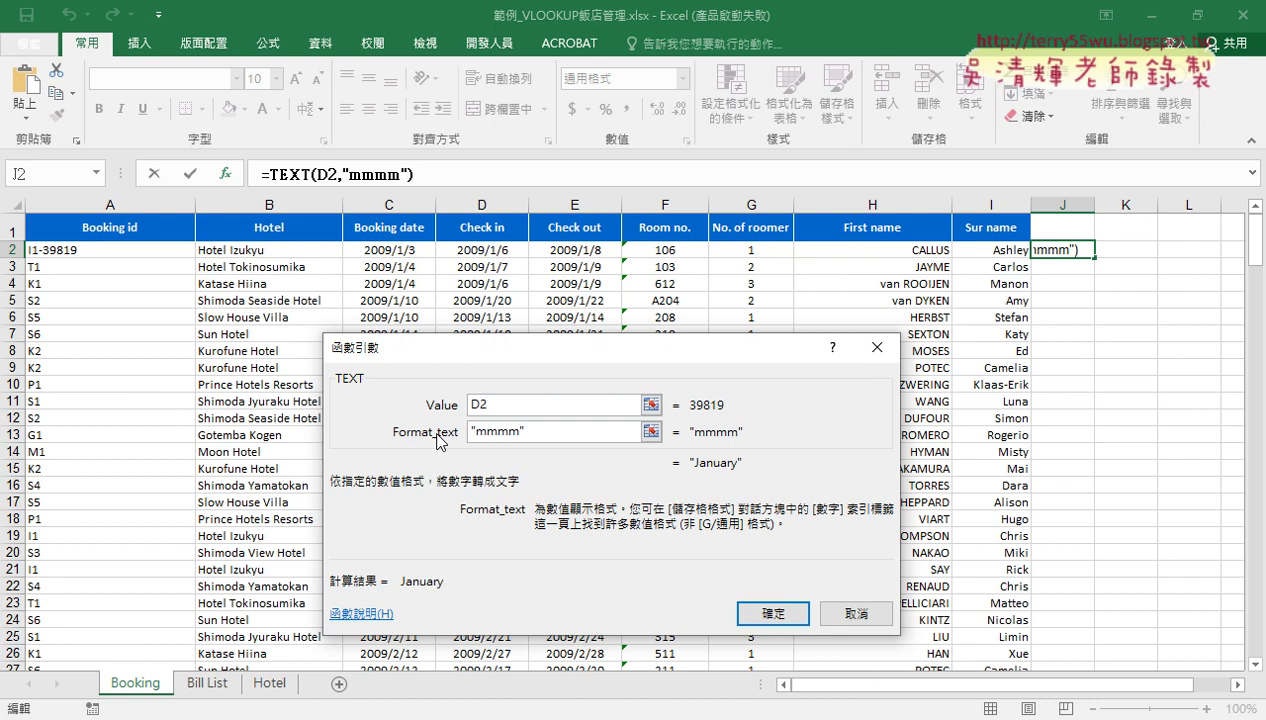
type("m")
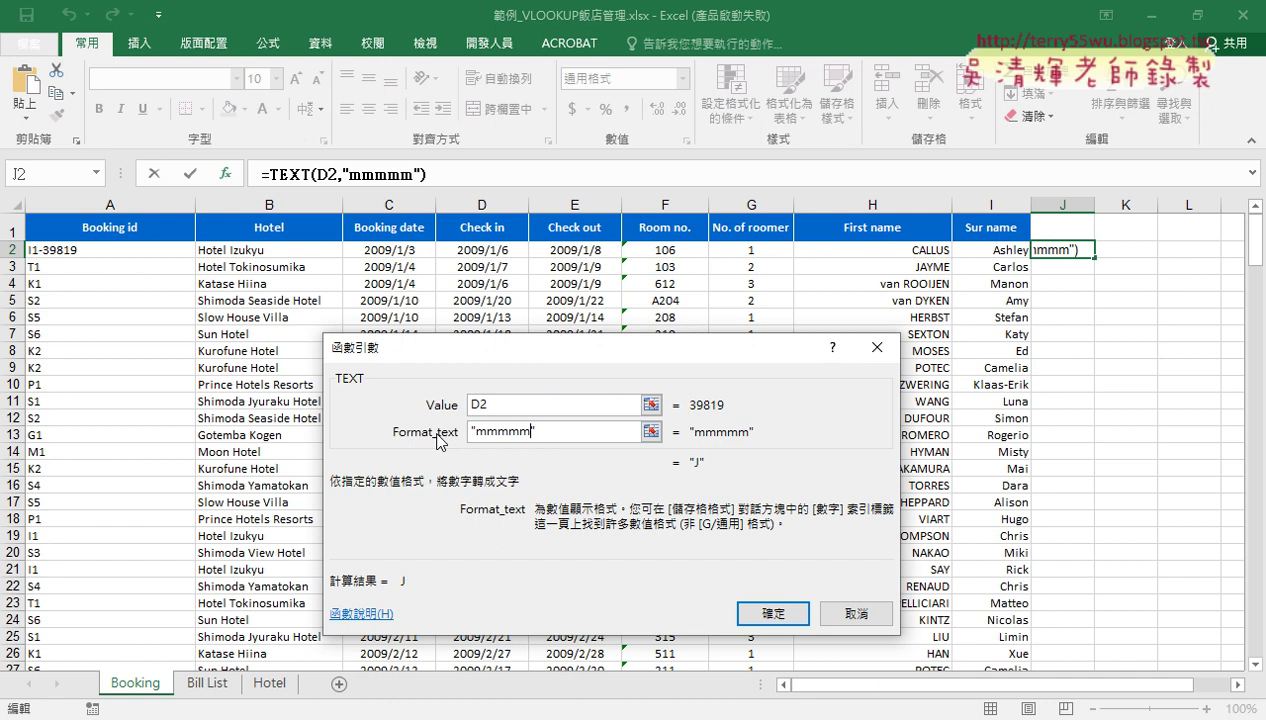
type("m")
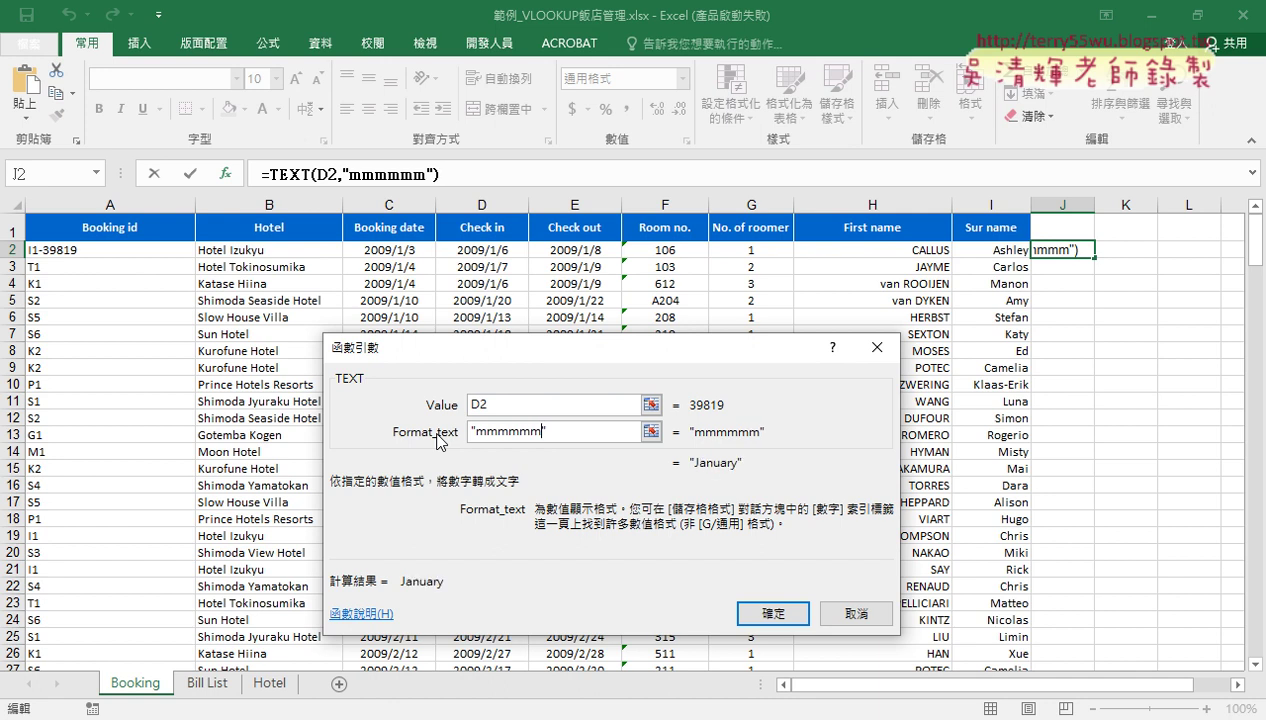
type("m")
type("mmmmm")
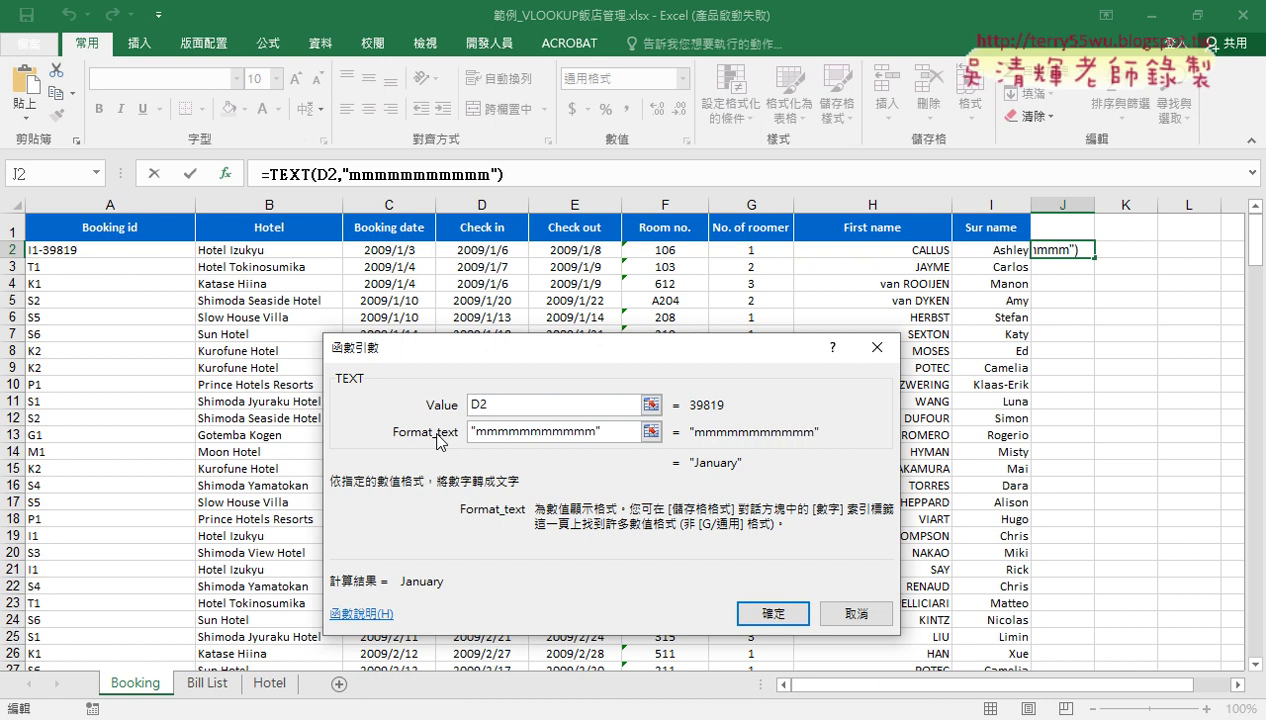
key("BackSpace")
key("BackSpace")
key("BackSpace")
key("BackSpace")
key("BackSpace")
key("BackSpace")
key("BackSpace")
key("BackSpace")
key("BackSpace")
key("BackSpace")
key("BackSpace")
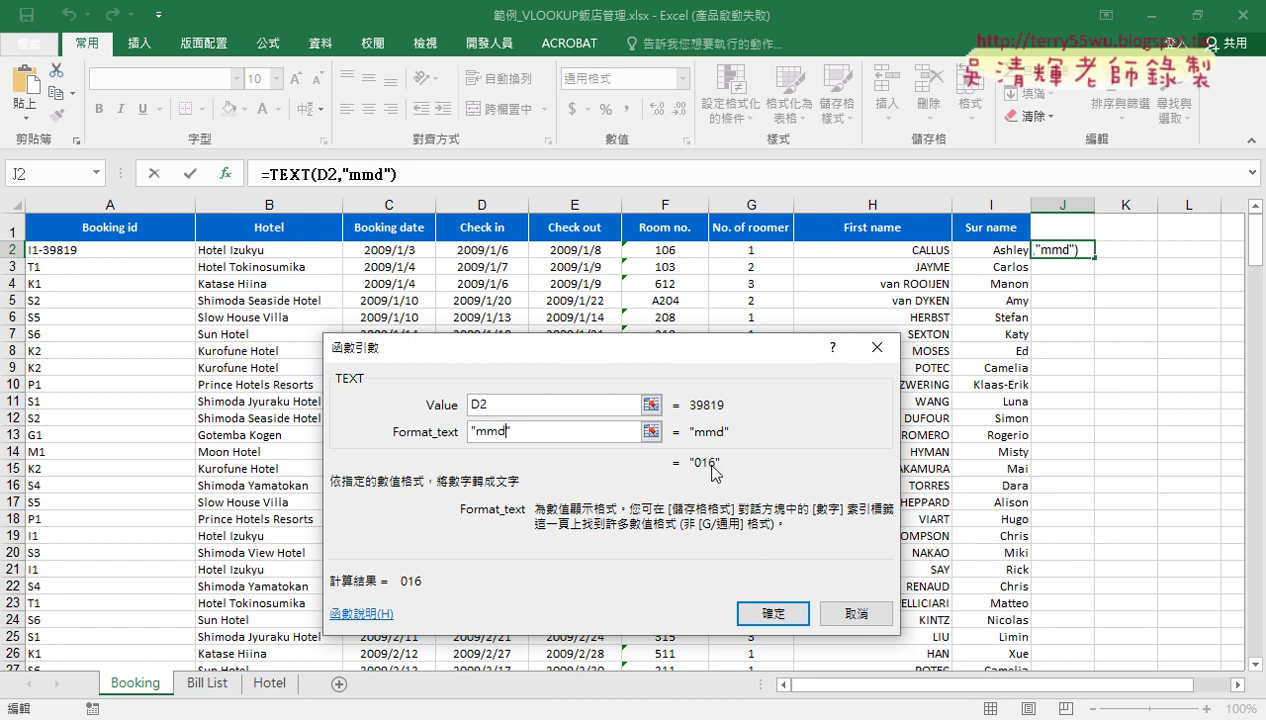
type("d")
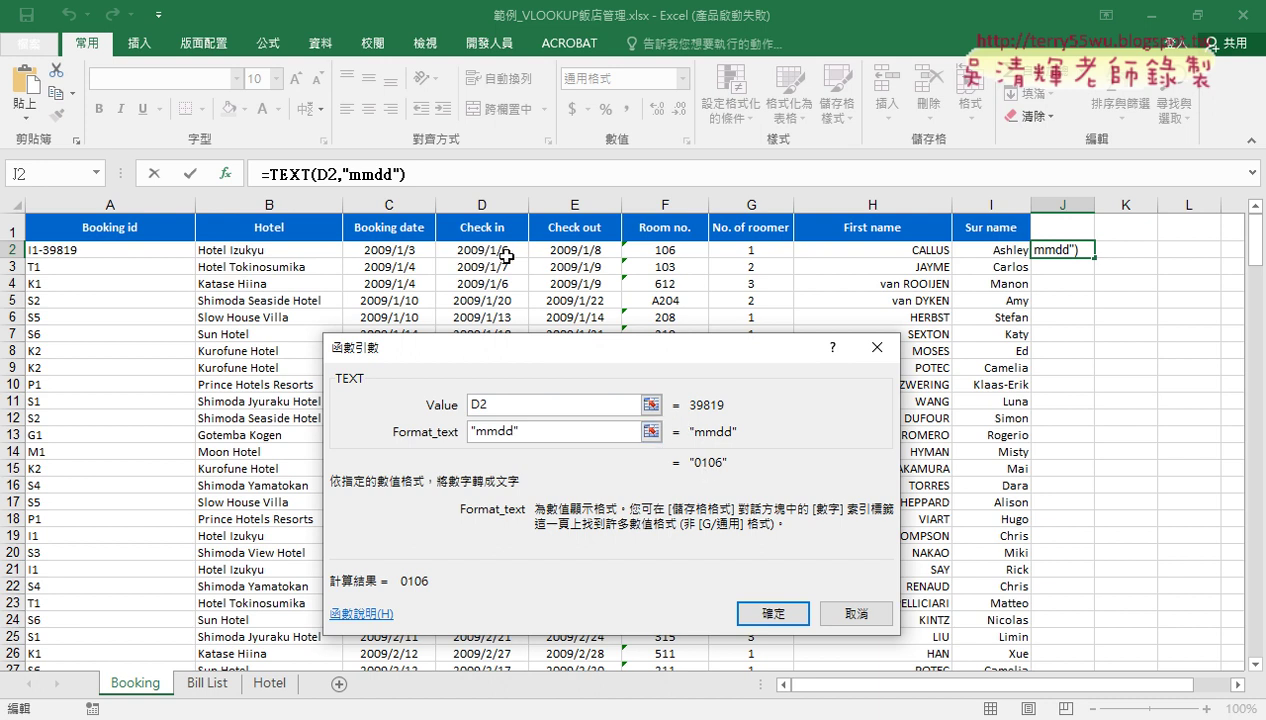
left_click(776, 614)
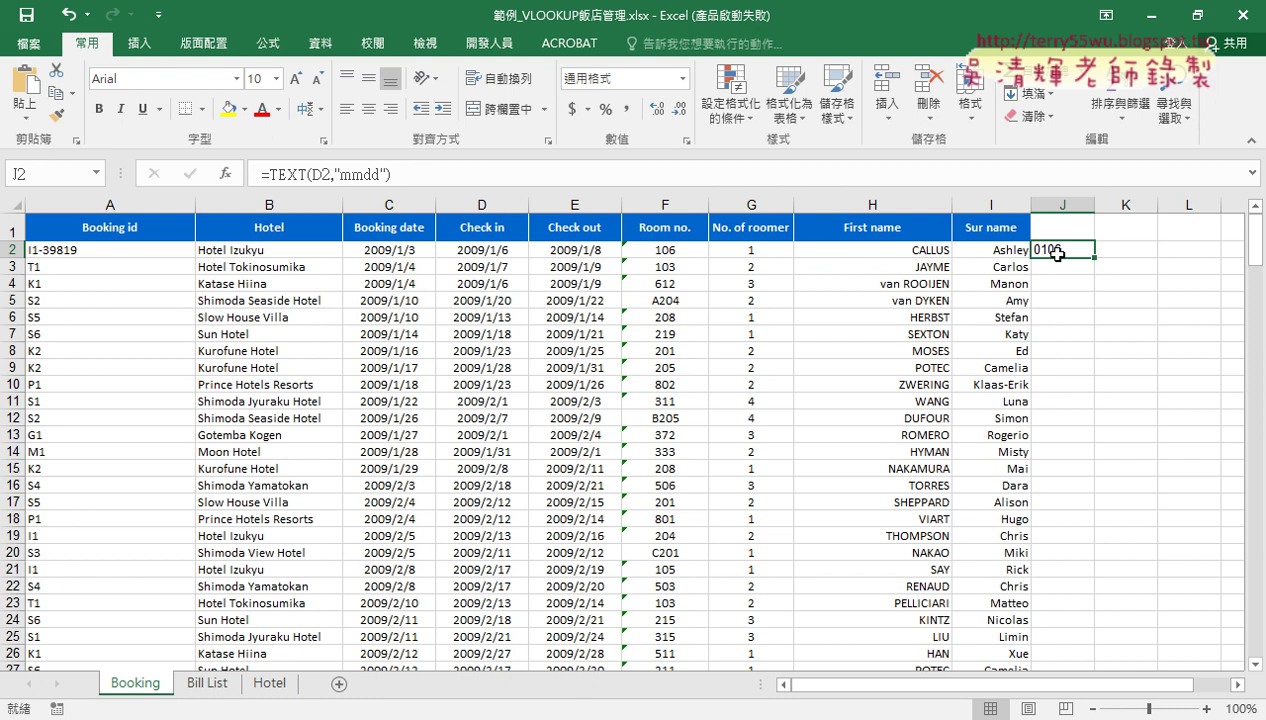
left_click(81, 252)
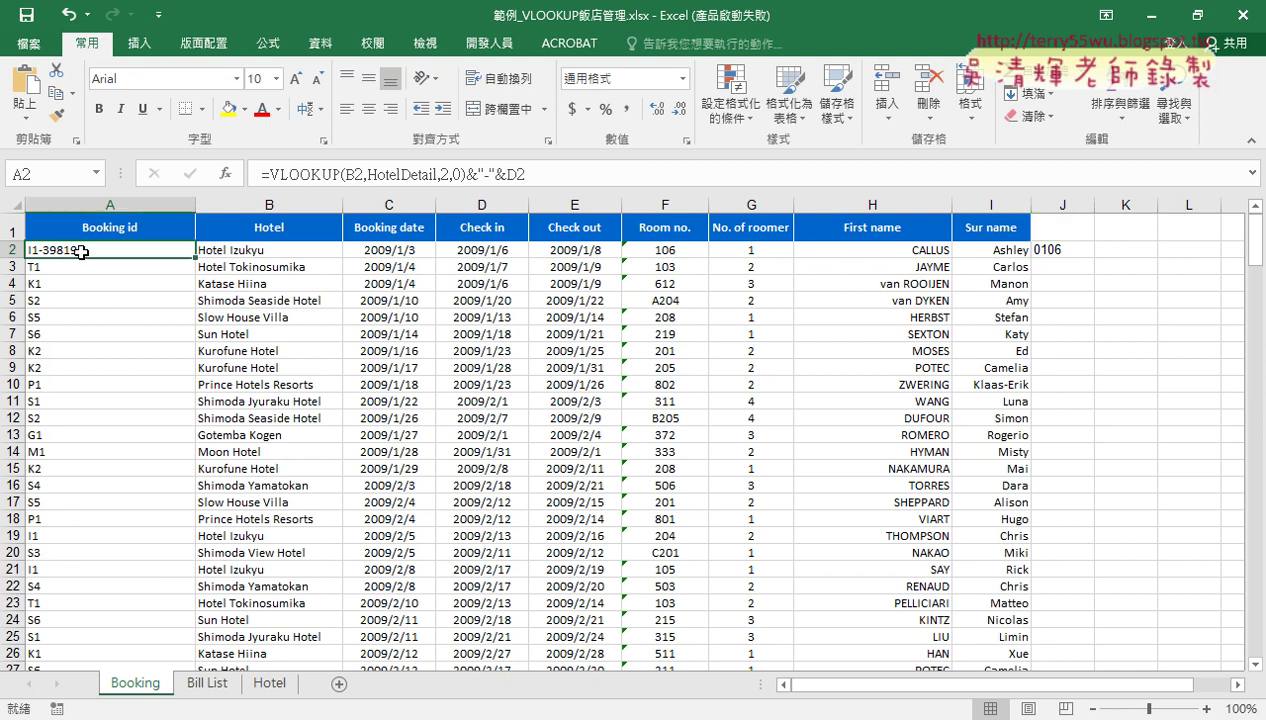
Replace D2 with TEXT(D2,"mmdd") in A2 and fill down, giving ids like I1-0106
left_click(510, 172)
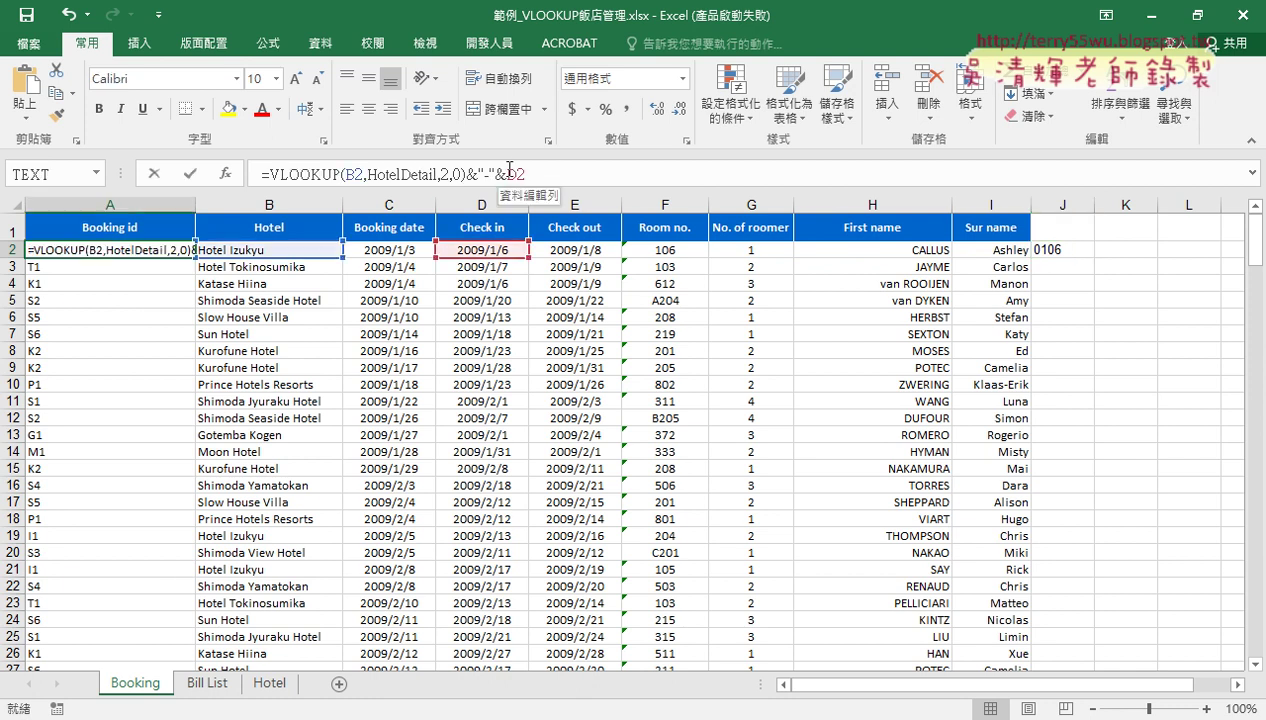
left_click_drag(508, 172, 557, 175)
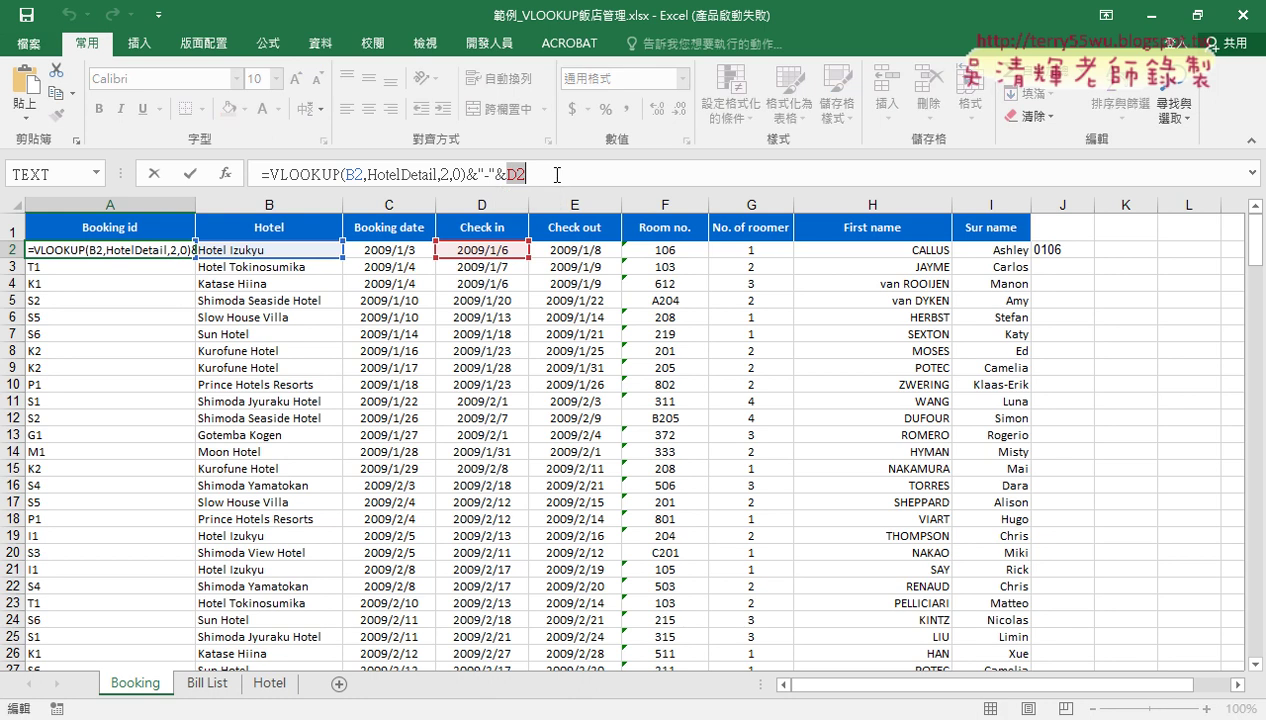
key("Delete")
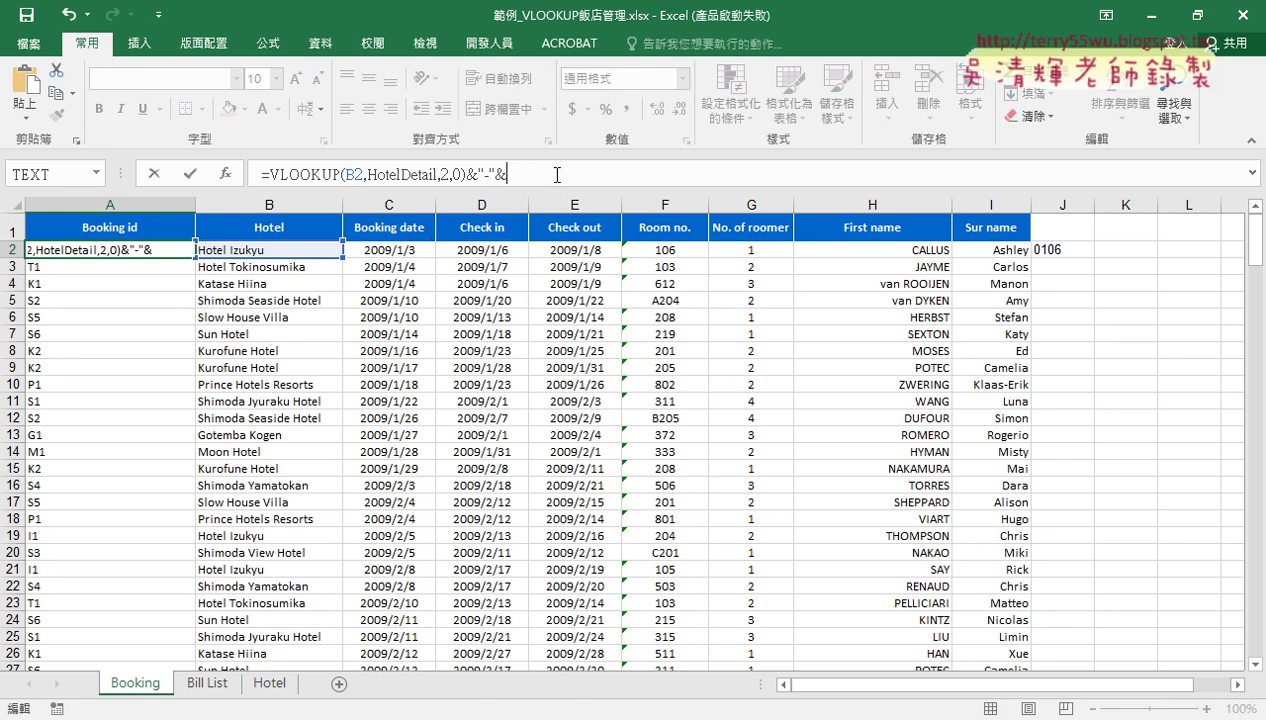
type("te")
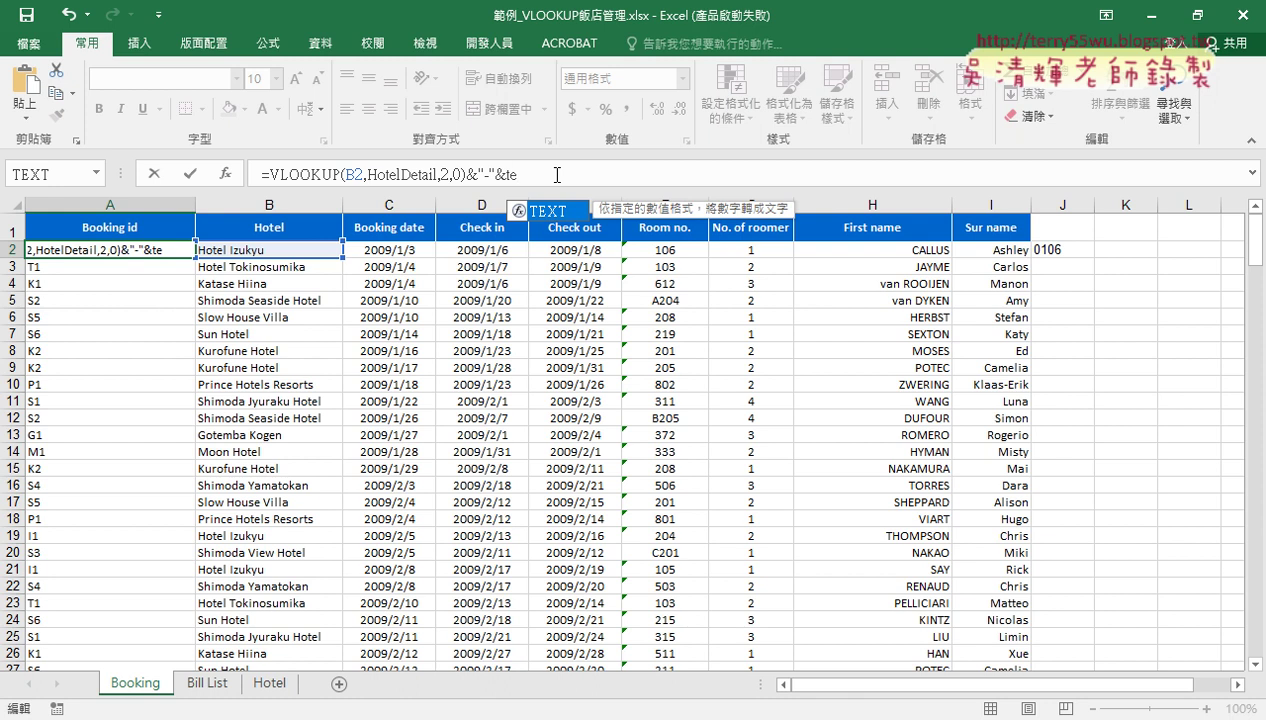
type("xt")
type("(")
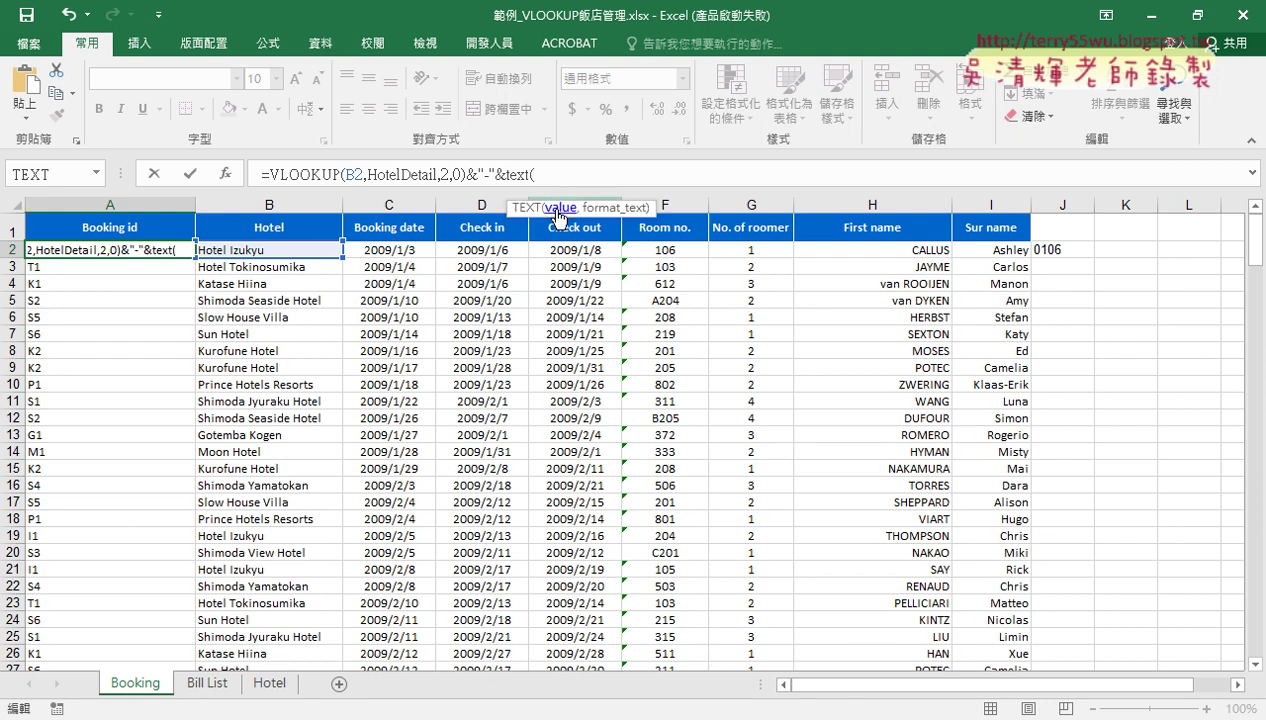
left_click(486, 251)
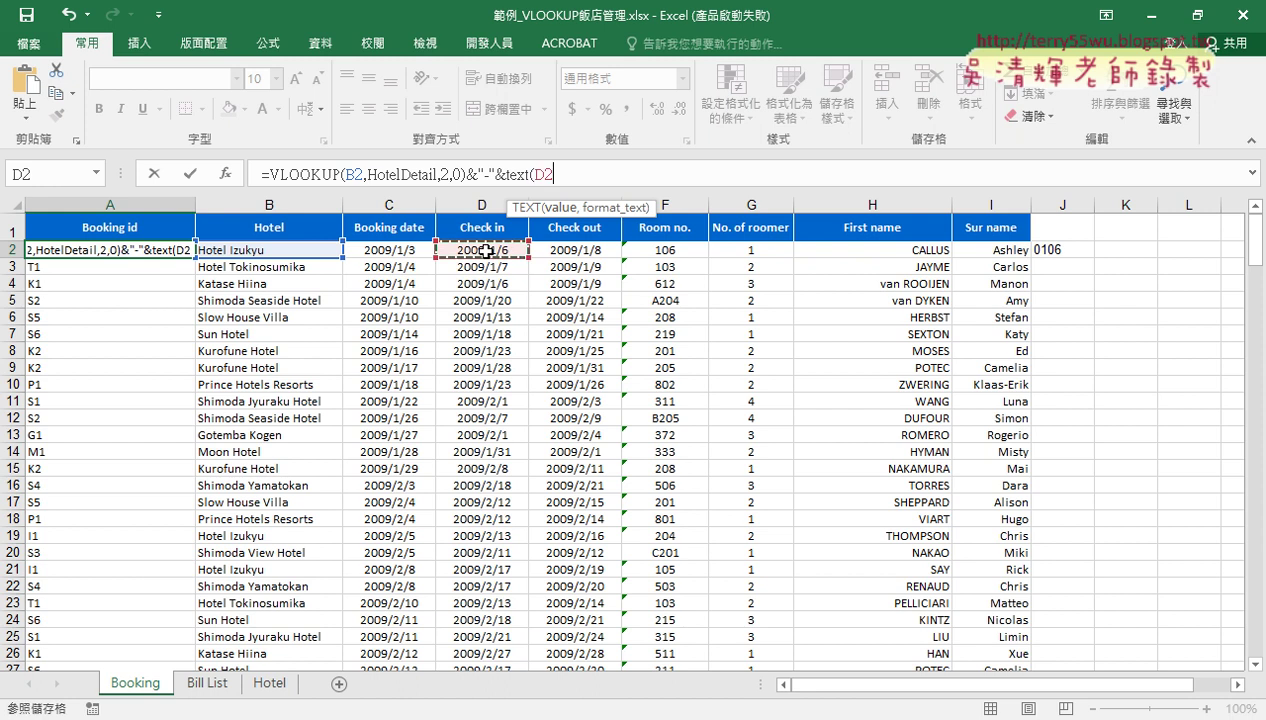
type(",")
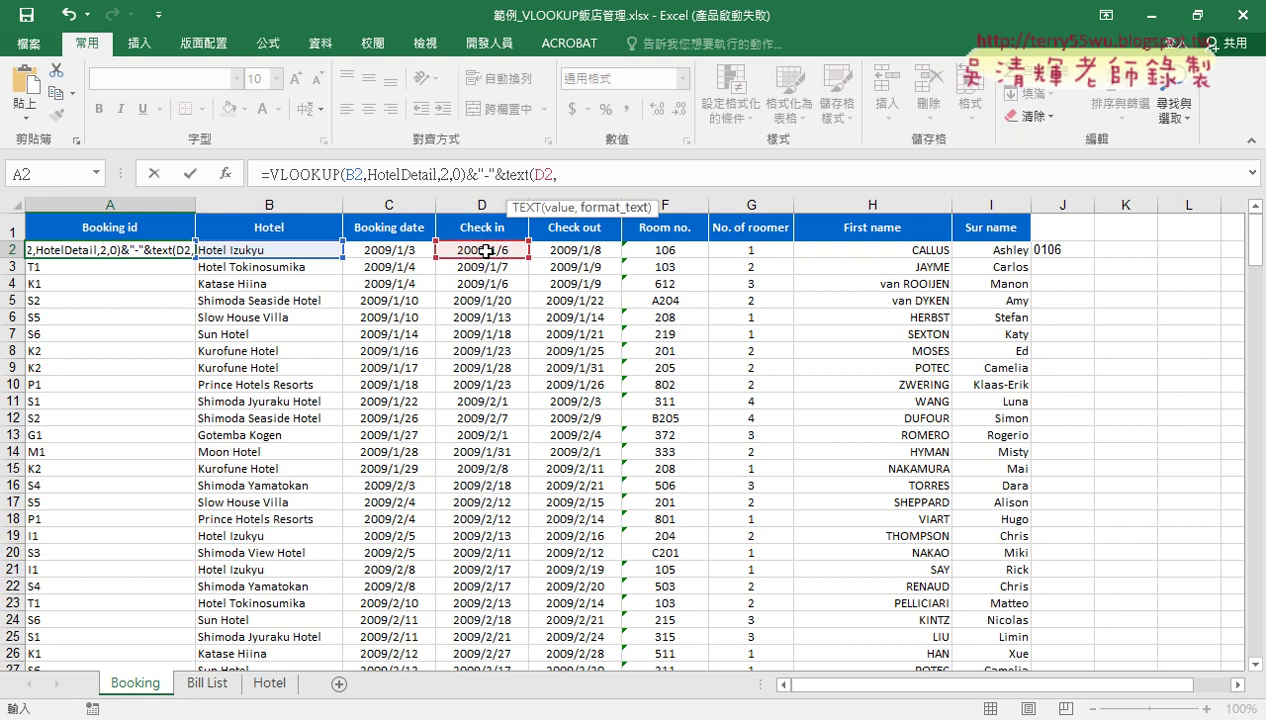
type("\"")
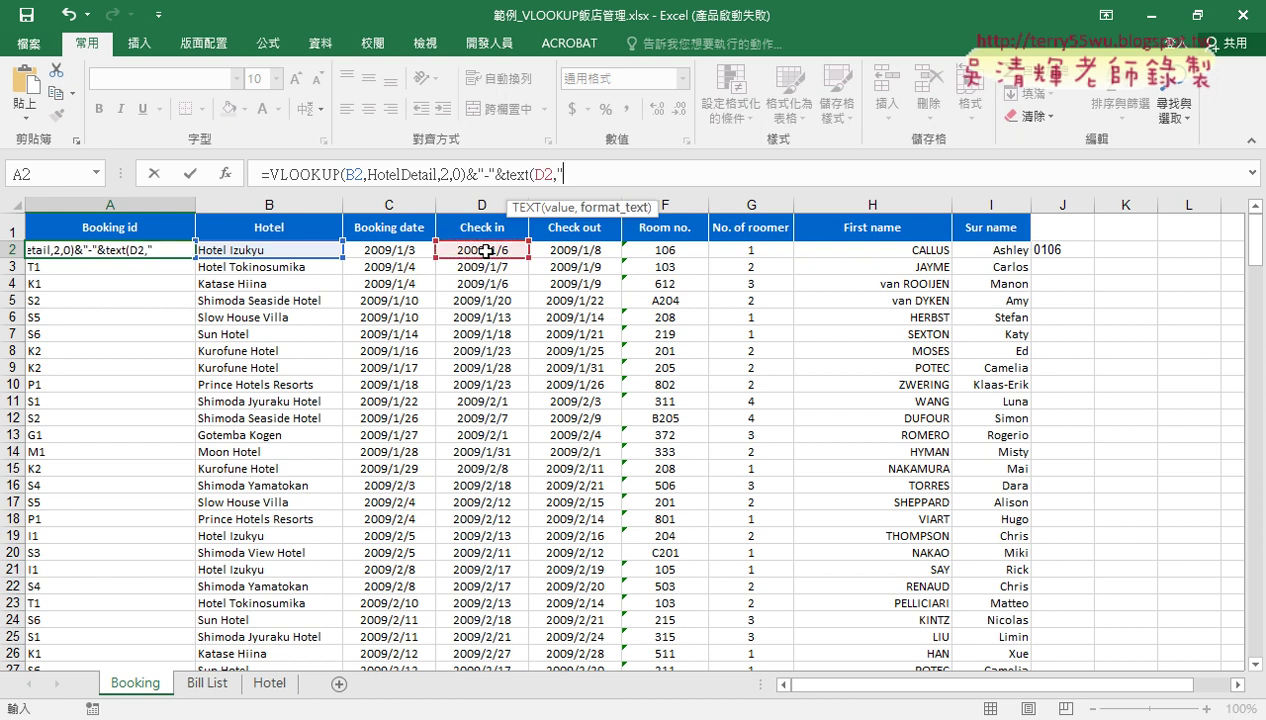
type("mmdd")
type("\"")
type(")")
left_click(192, 174)
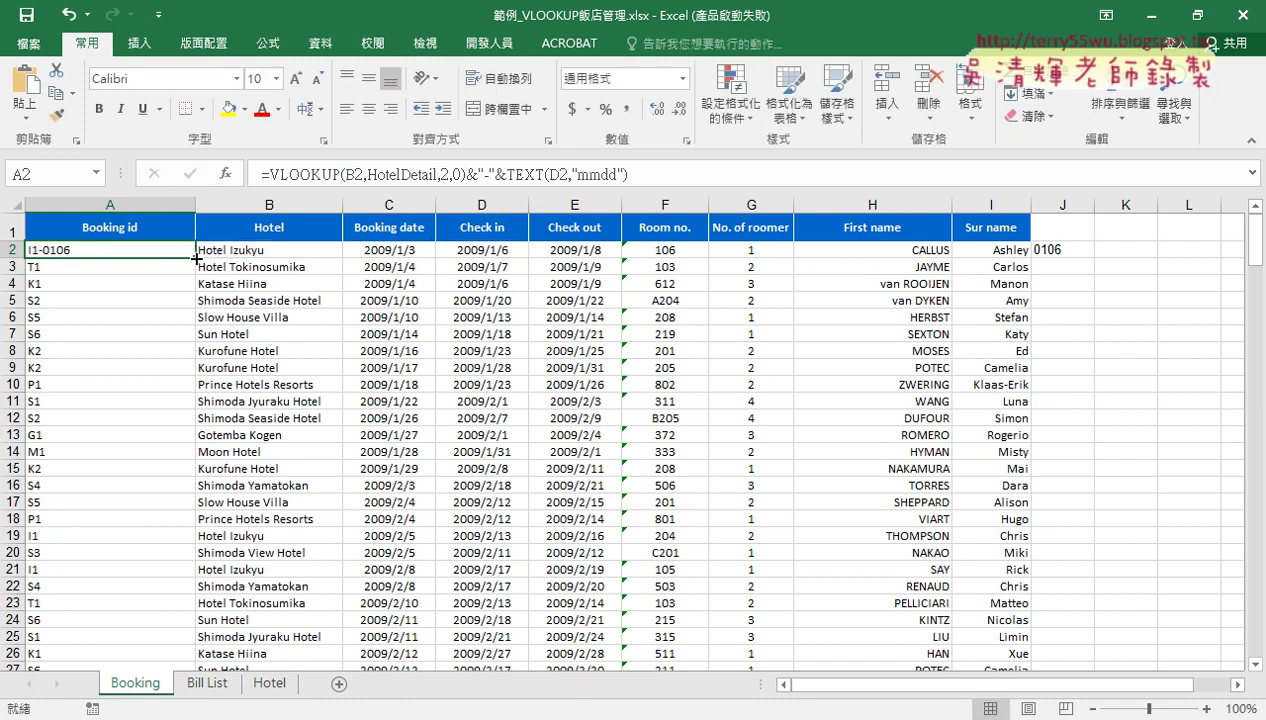
double_click(196, 258)
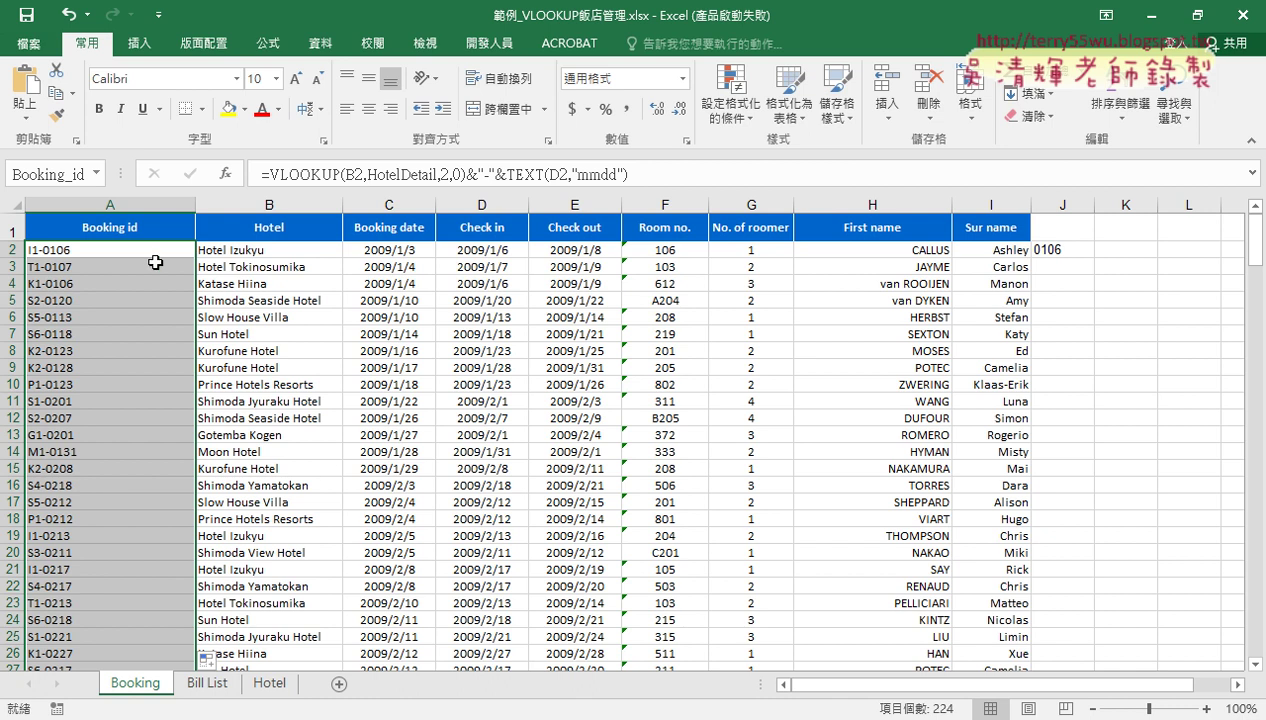
left_click(138, 249)
left_click(509, 175)
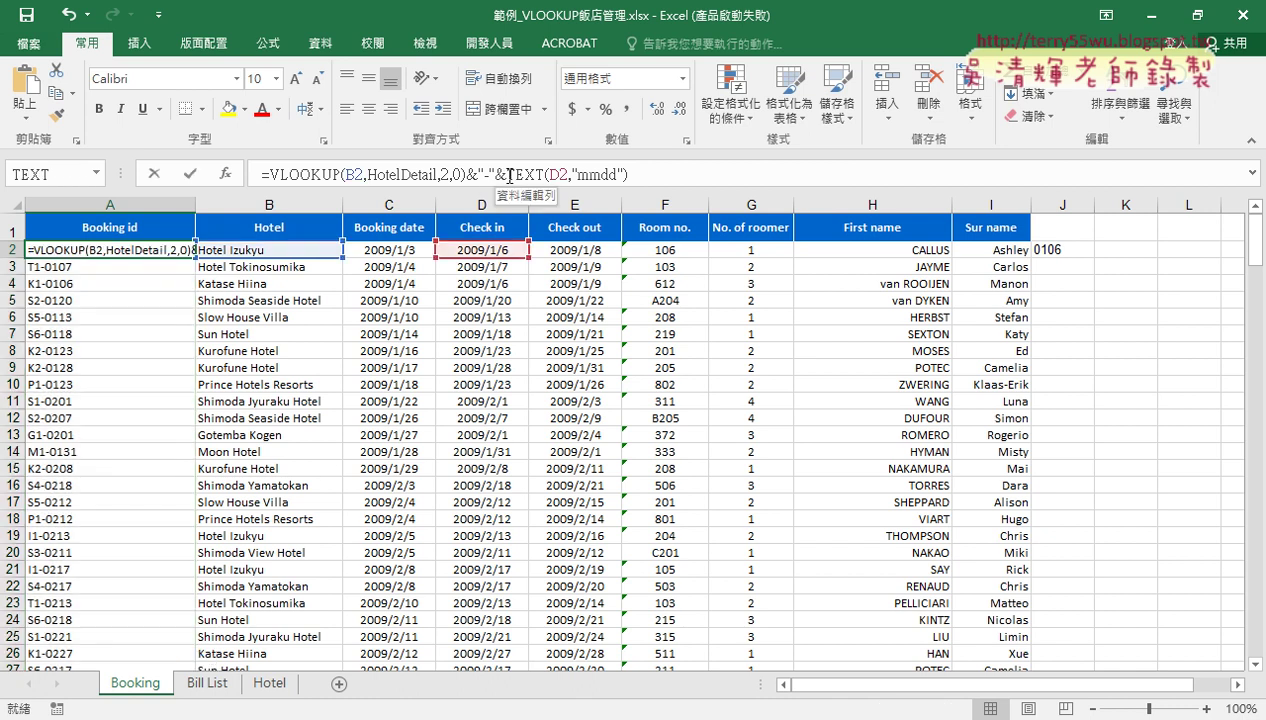
left_click_drag(509, 175, 630, 176)
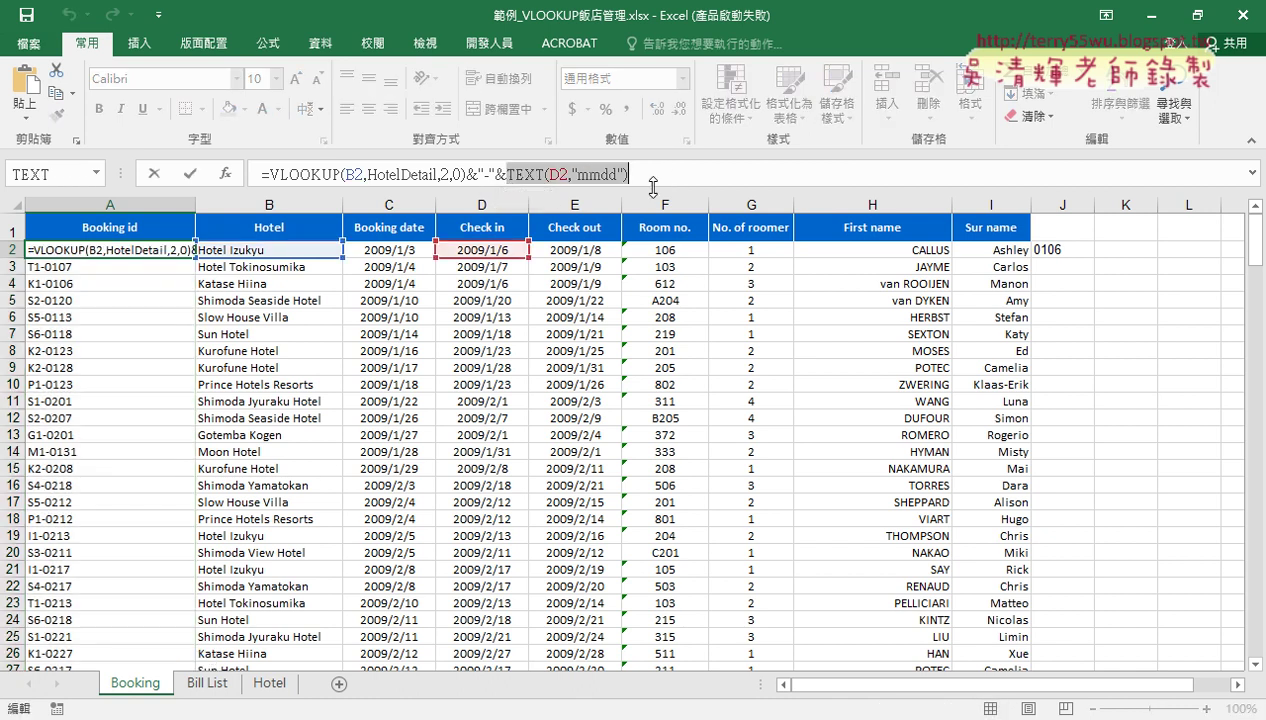
key("BackSpace")
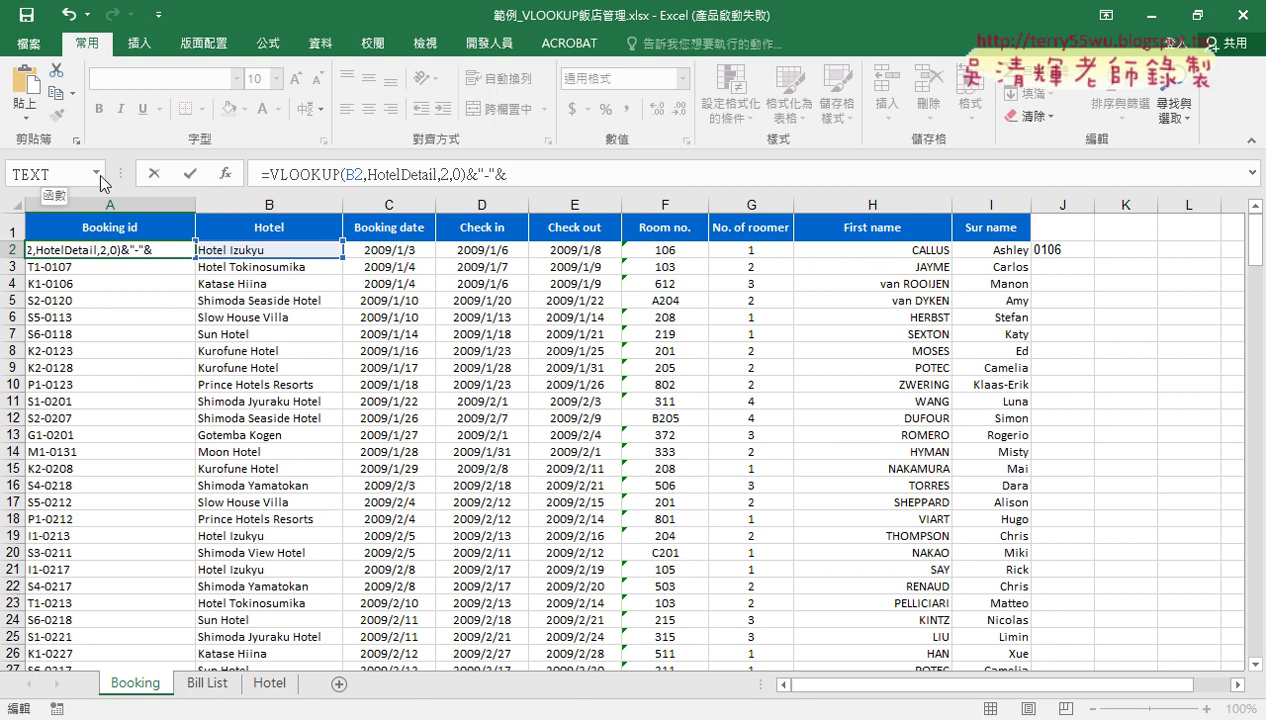
left_click(97, 173)
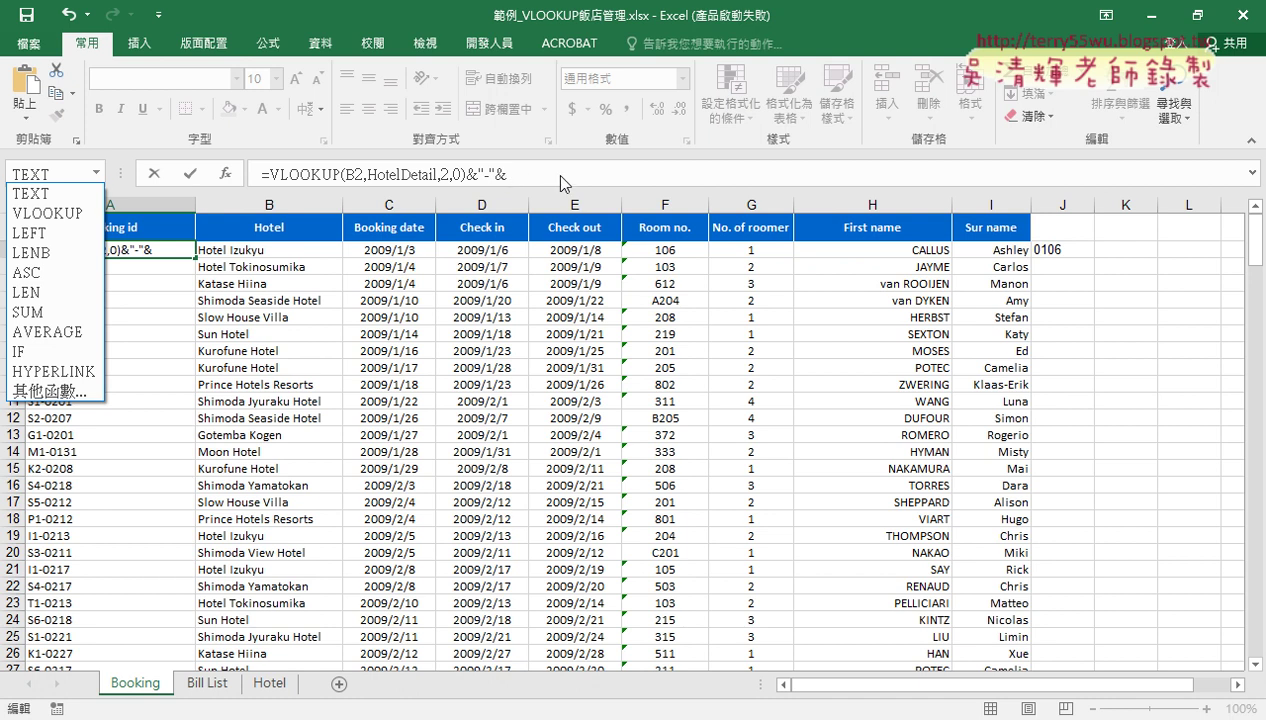
left_click(66, 194)
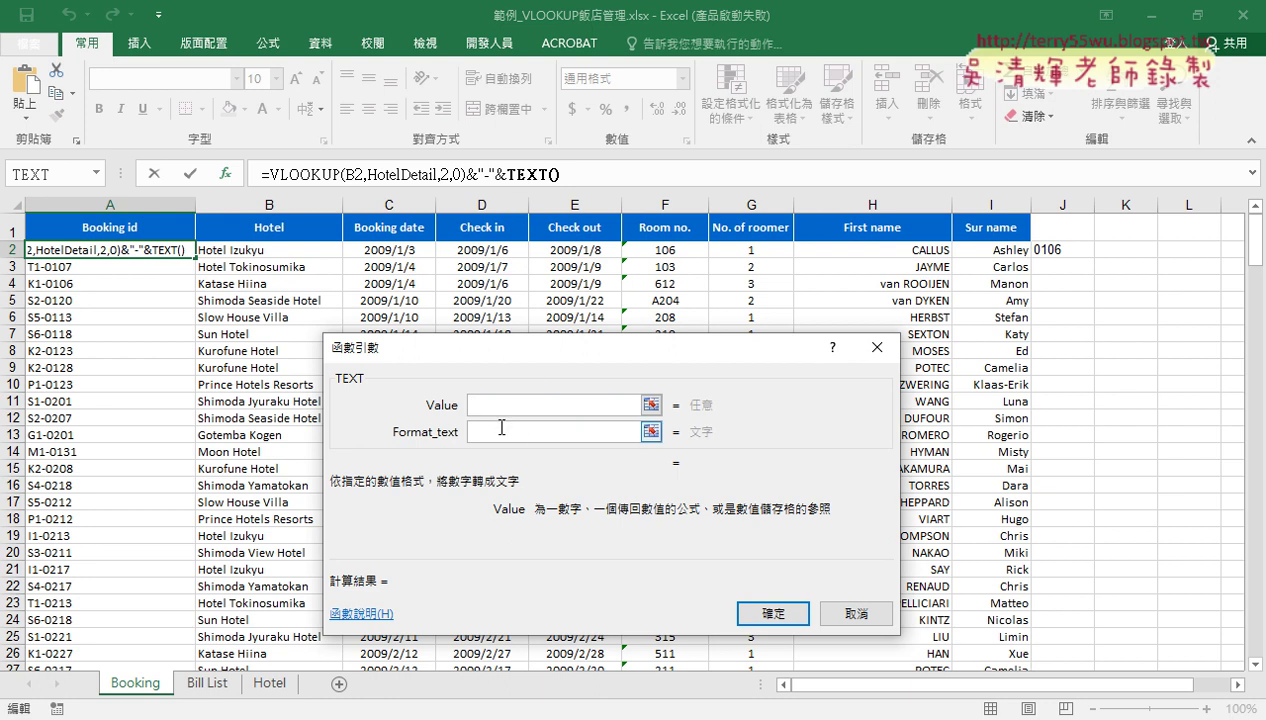
left_click(500, 249)
left_click(504, 428)
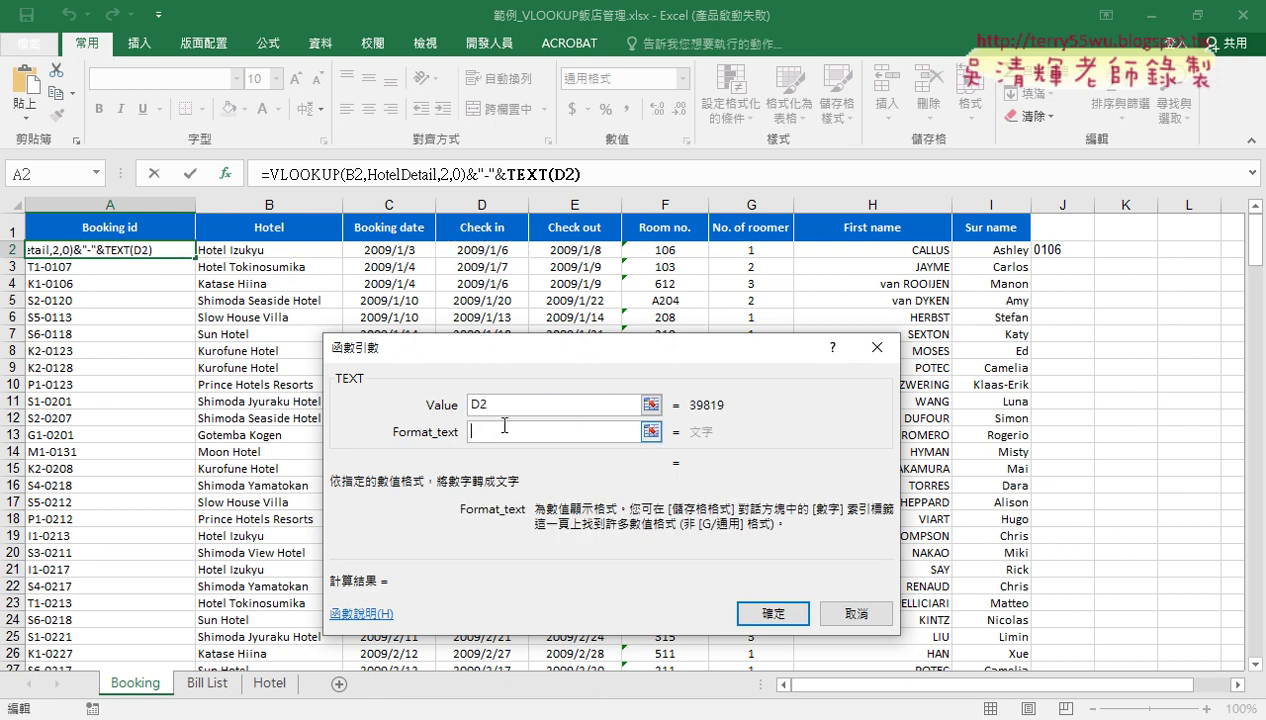
type("\"\"")
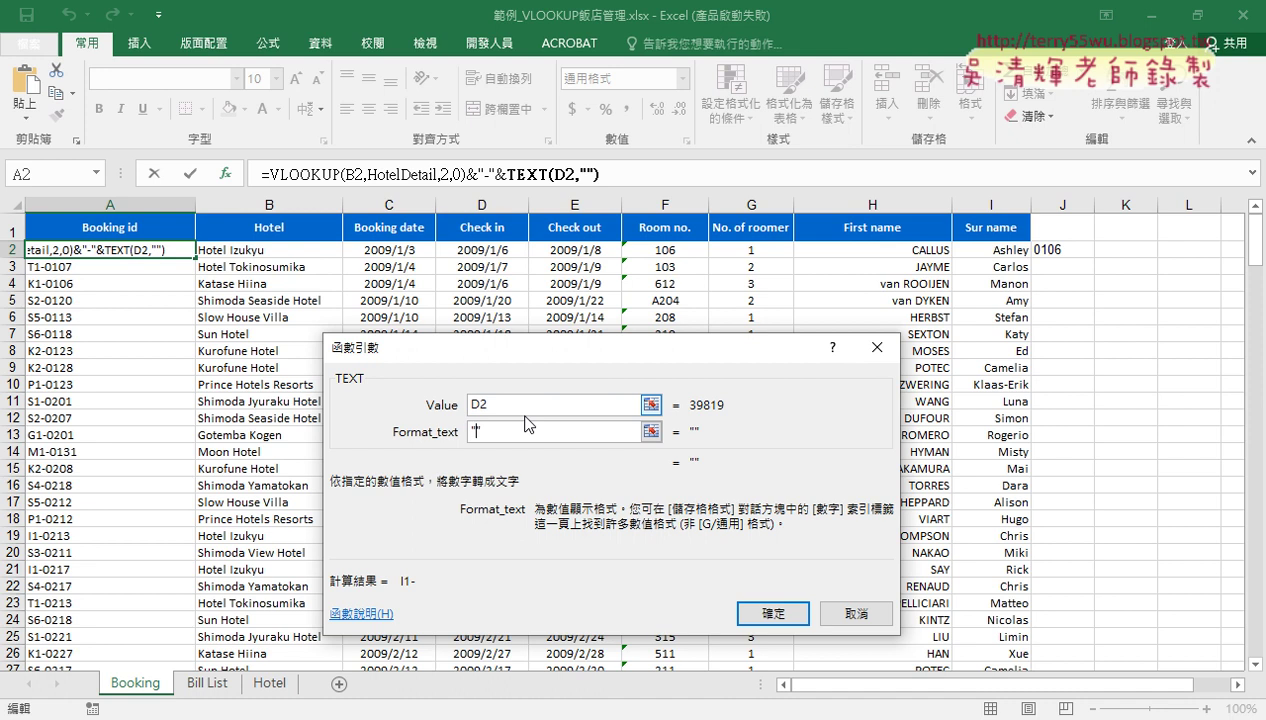
type("mm")
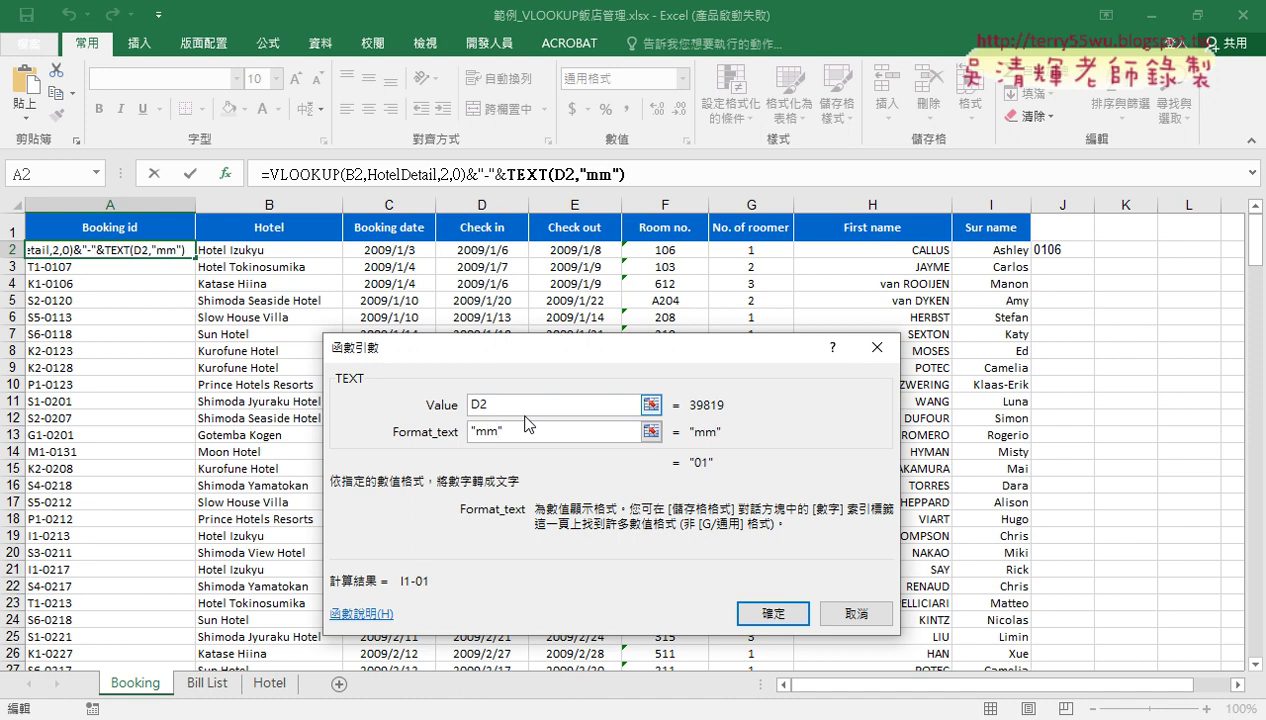
type("dd")
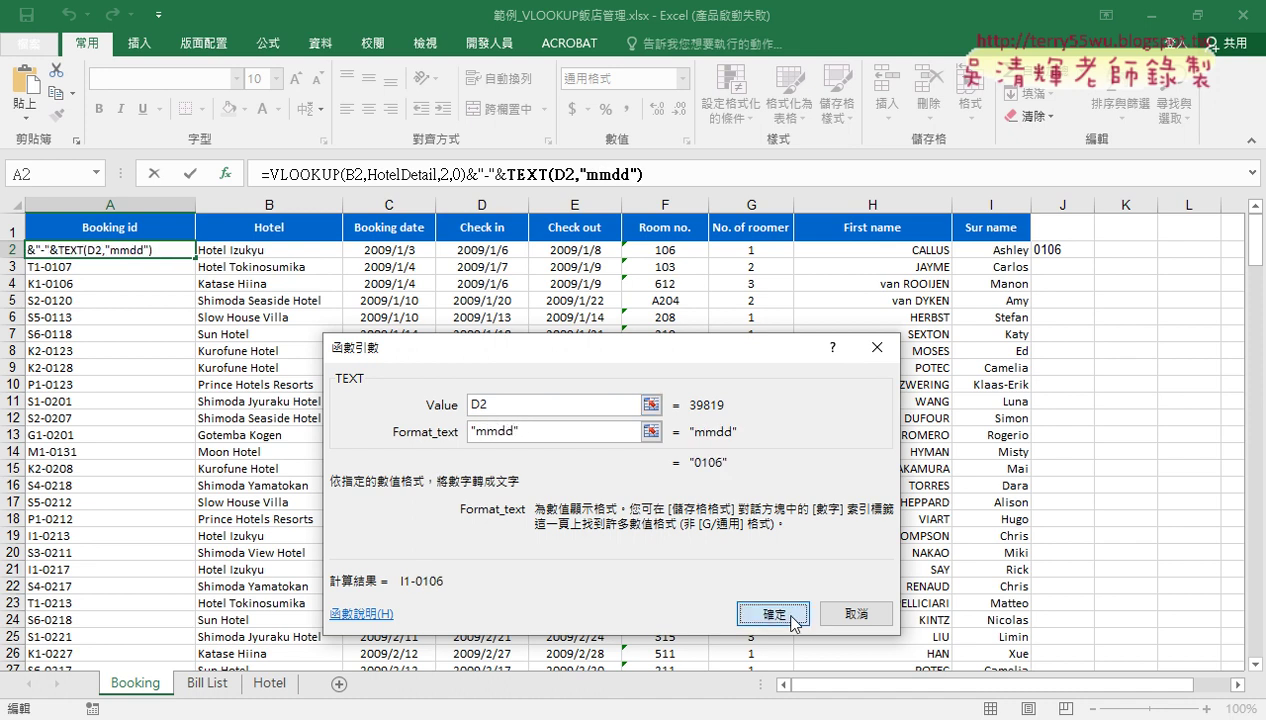
left_click(775, 614)
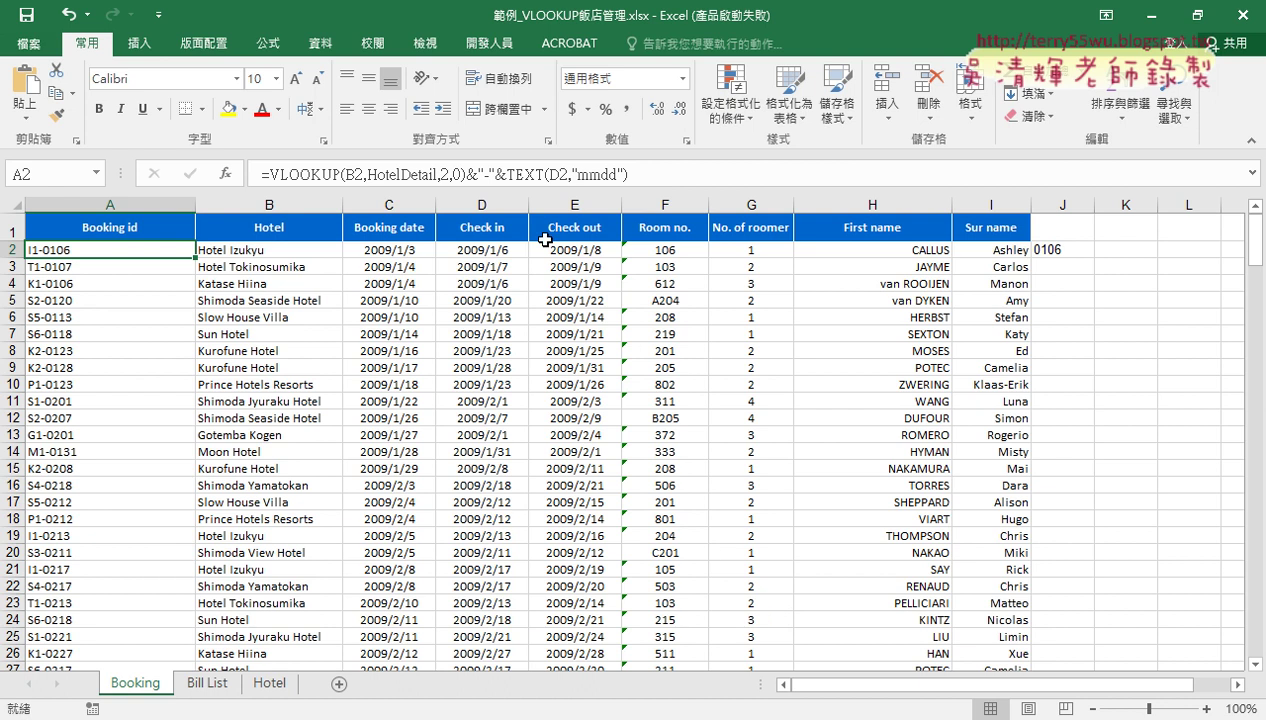
Review the TEXT(D2,"mmdd") part of A2's formula, glance at Bill List, and return to Booking
left_click_drag(506, 174, 647, 174)
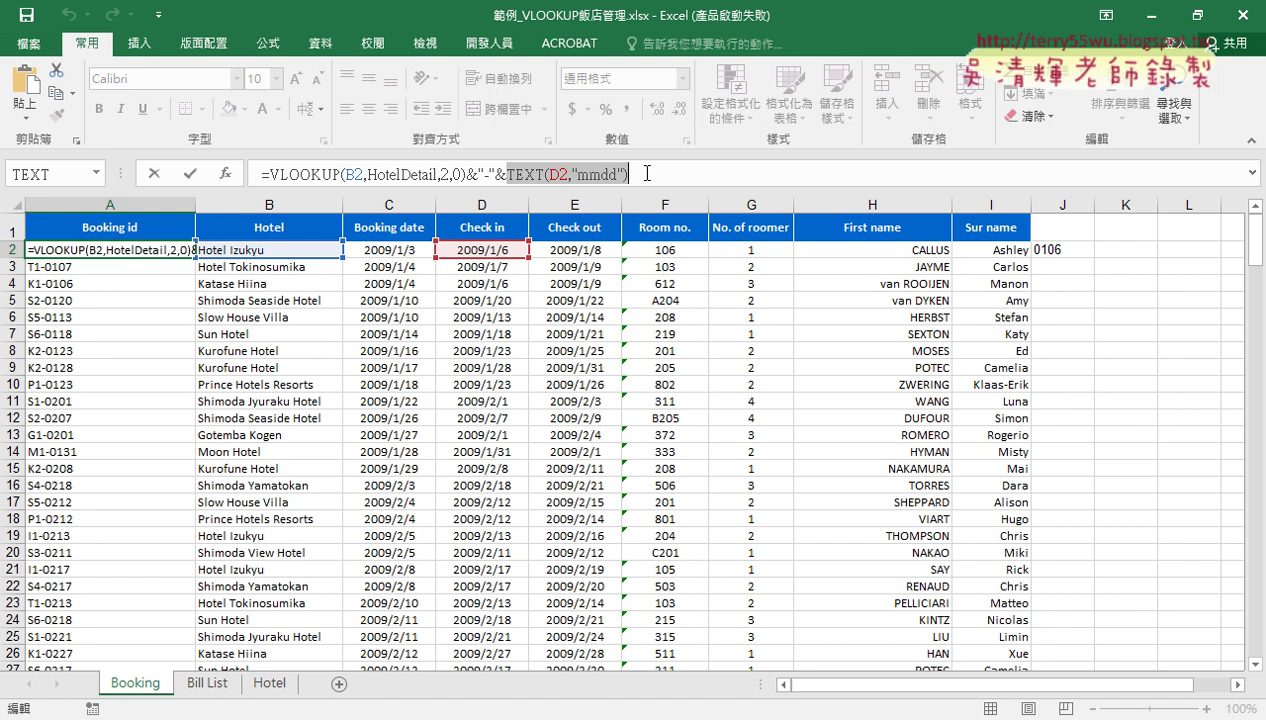
left_click(193, 172)
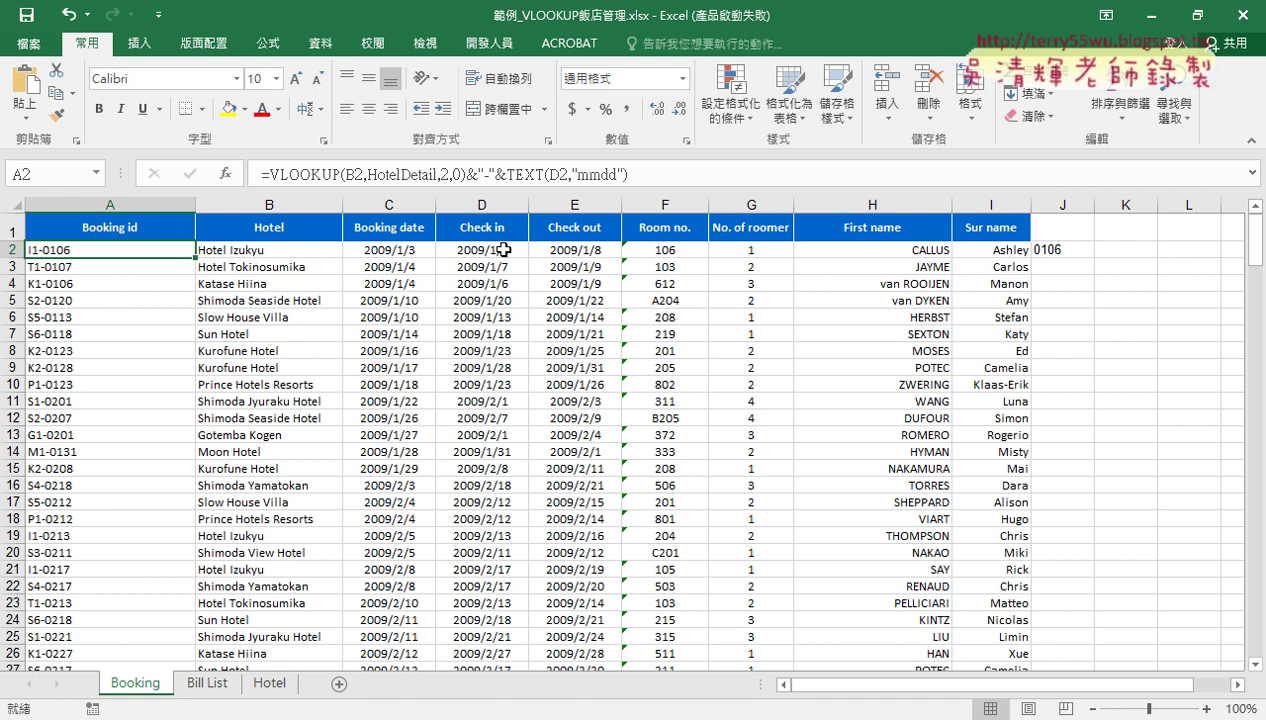
left_click(208, 683)
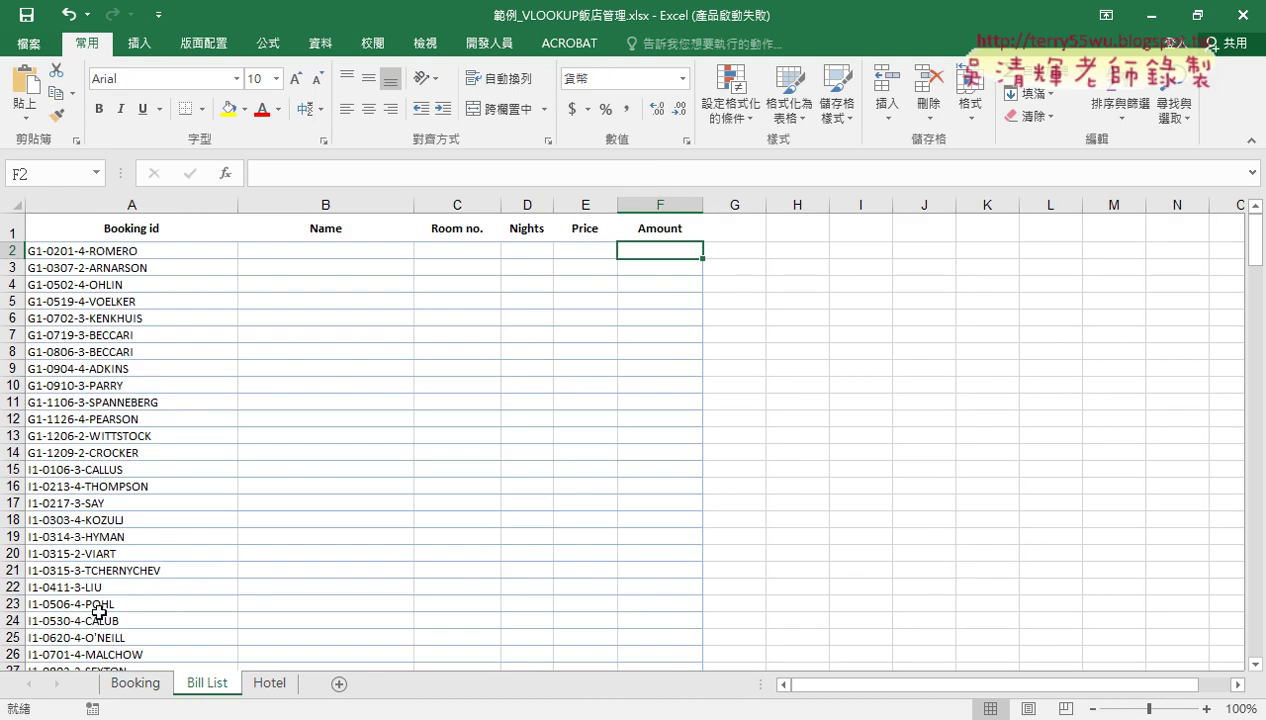
left_click(135, 684)
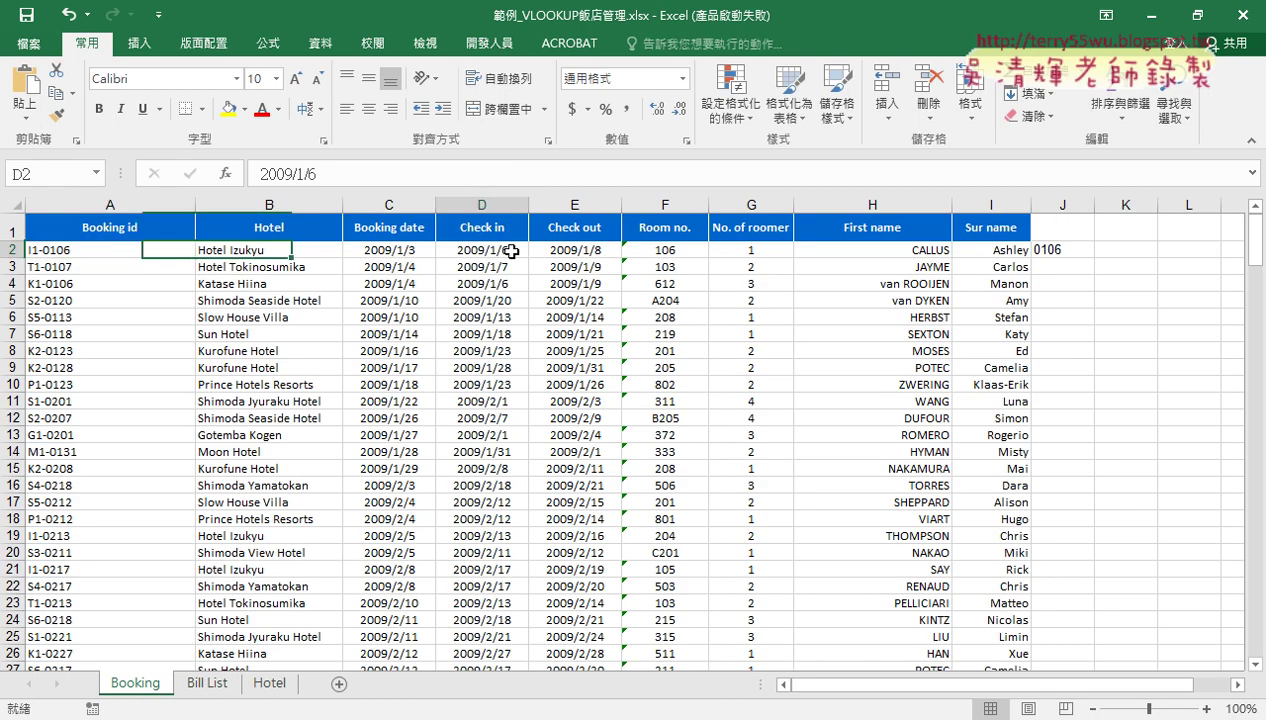
Compare the check-in and check-out dates in D2:E2, then select the Booking id in A2
left_click_drag(502, 250, 573, 251)
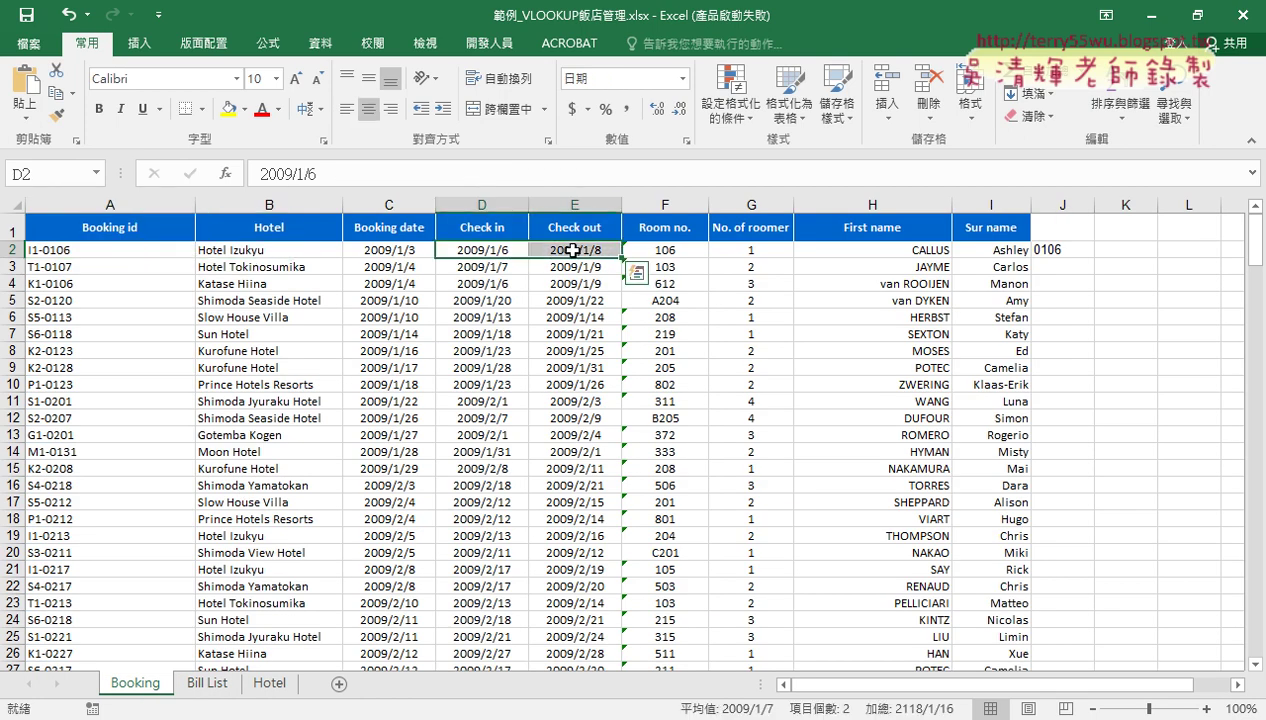
left_click(490, 250)
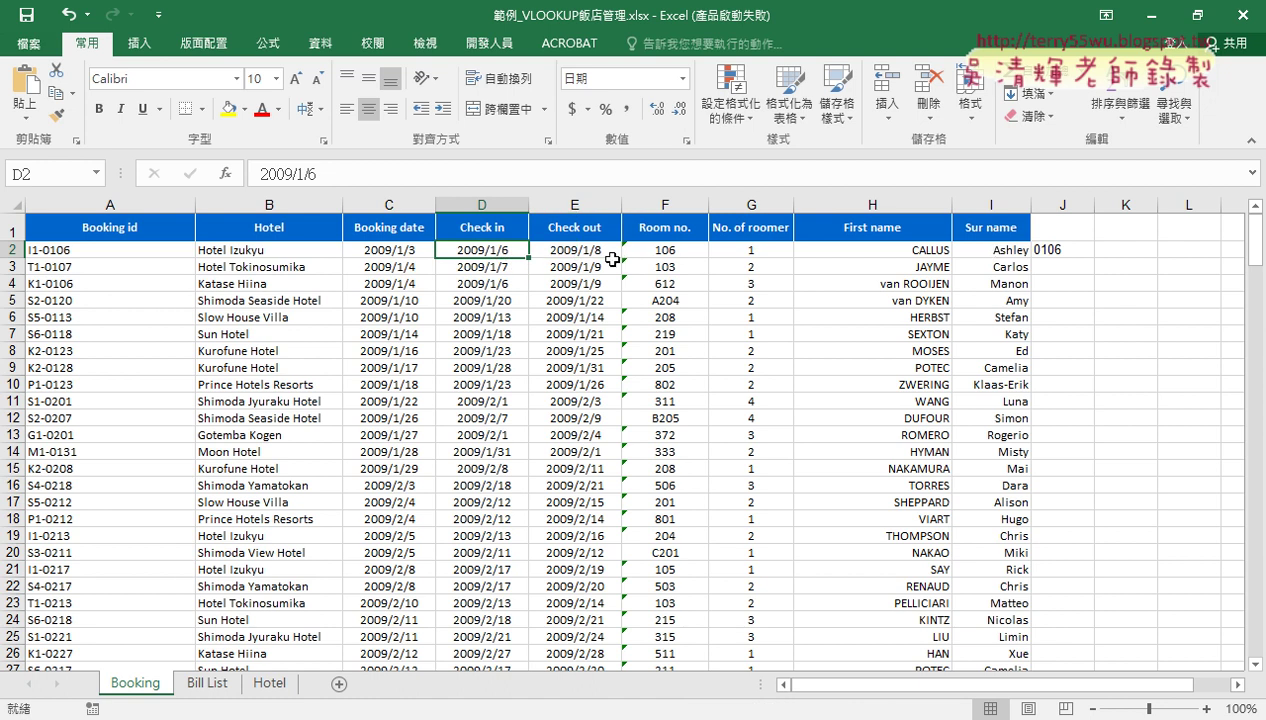
left_click(580, 252)
left_click(496, 248)
left_click_drag(496, 248, 578, 250)
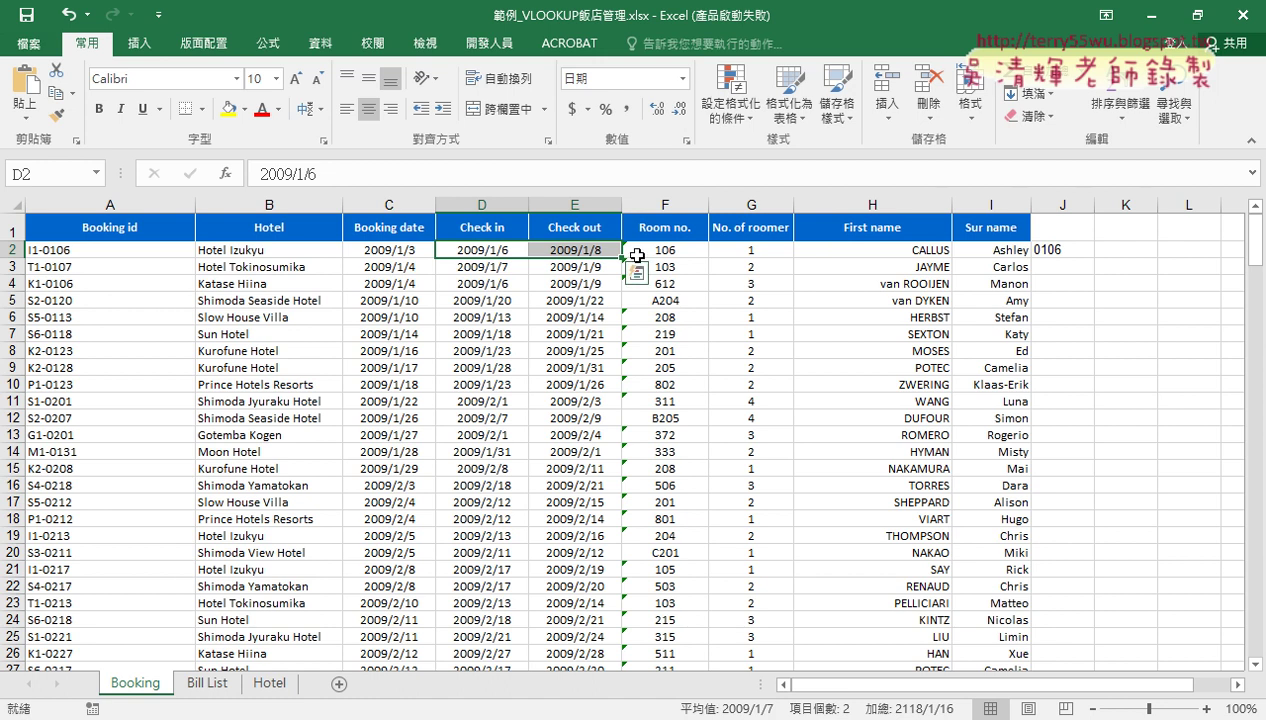
left_click(588, 248)
left_click(484, 252)
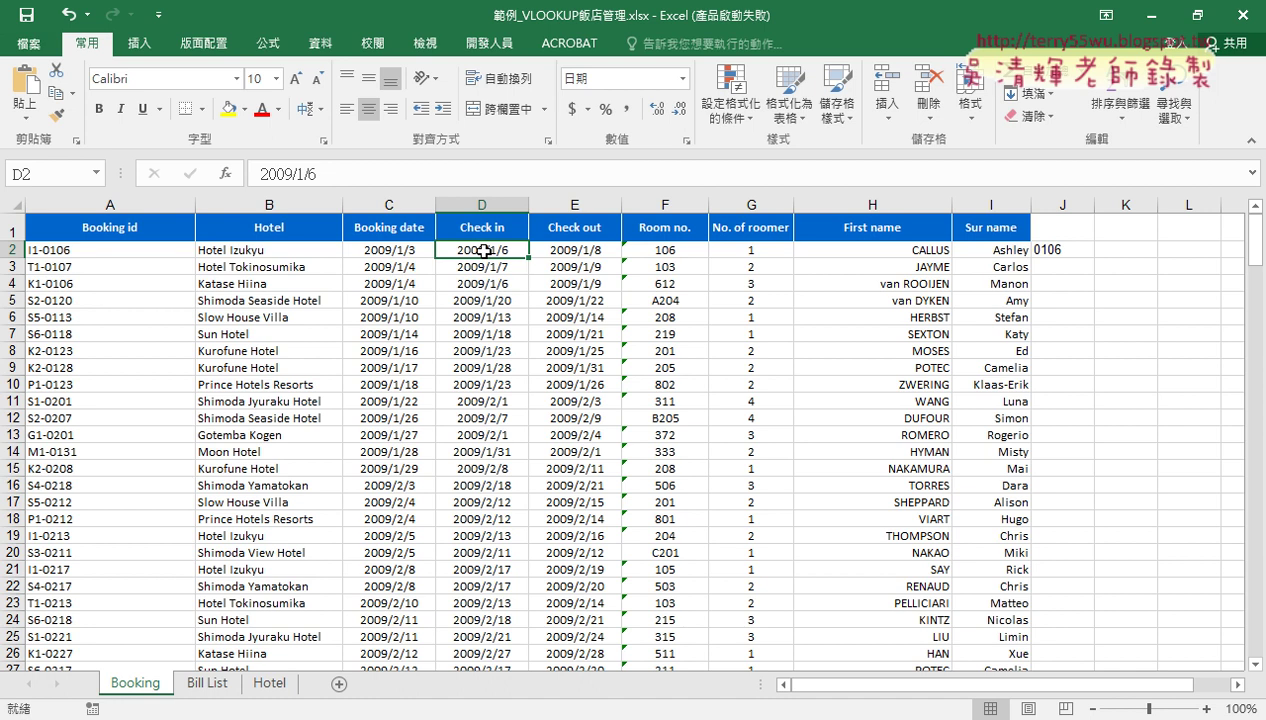
left_click(132, 247)
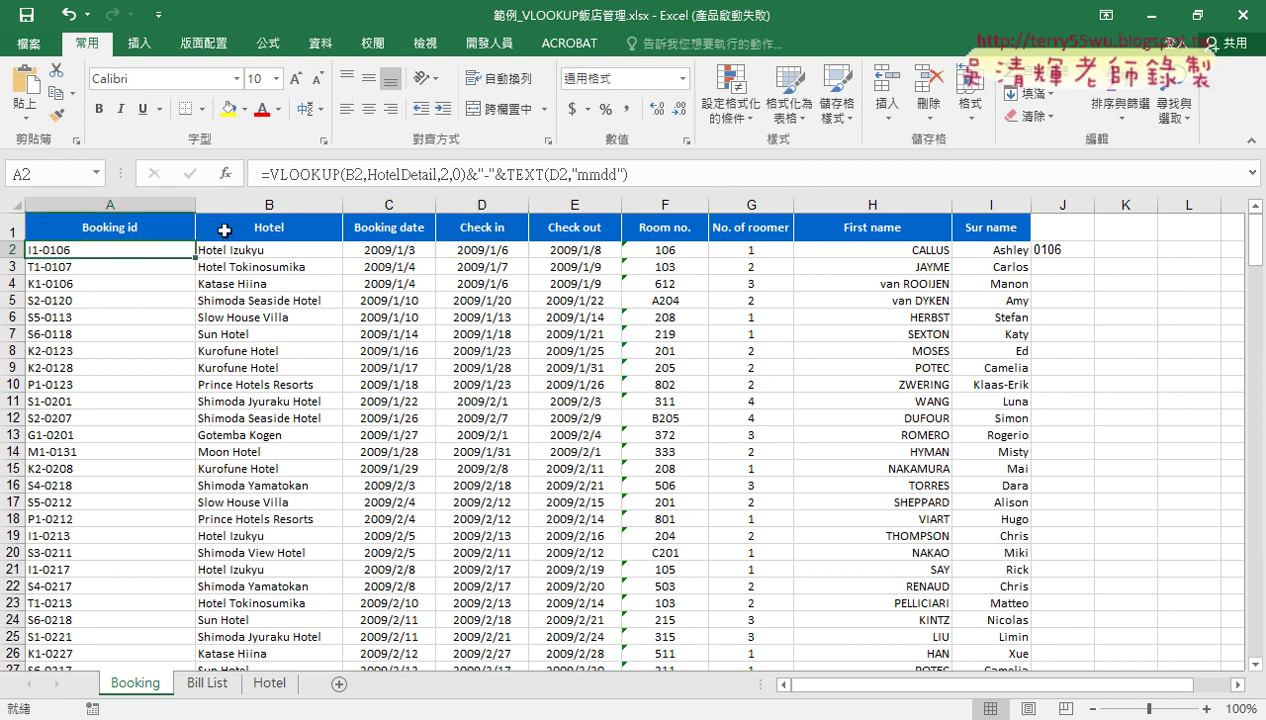
Append &"-" to the end of A2's Booking id formula
left_click(636, 175)
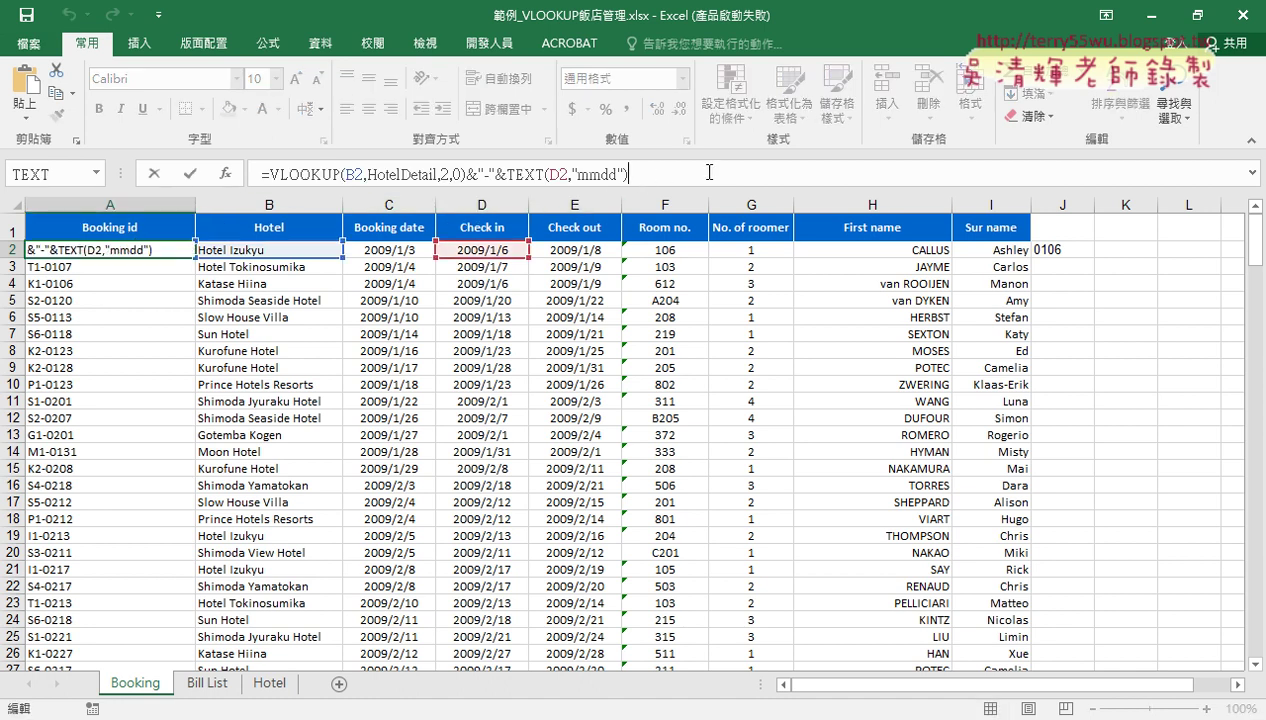
type("&\"")
type("-\"")
left_click(190, 175)
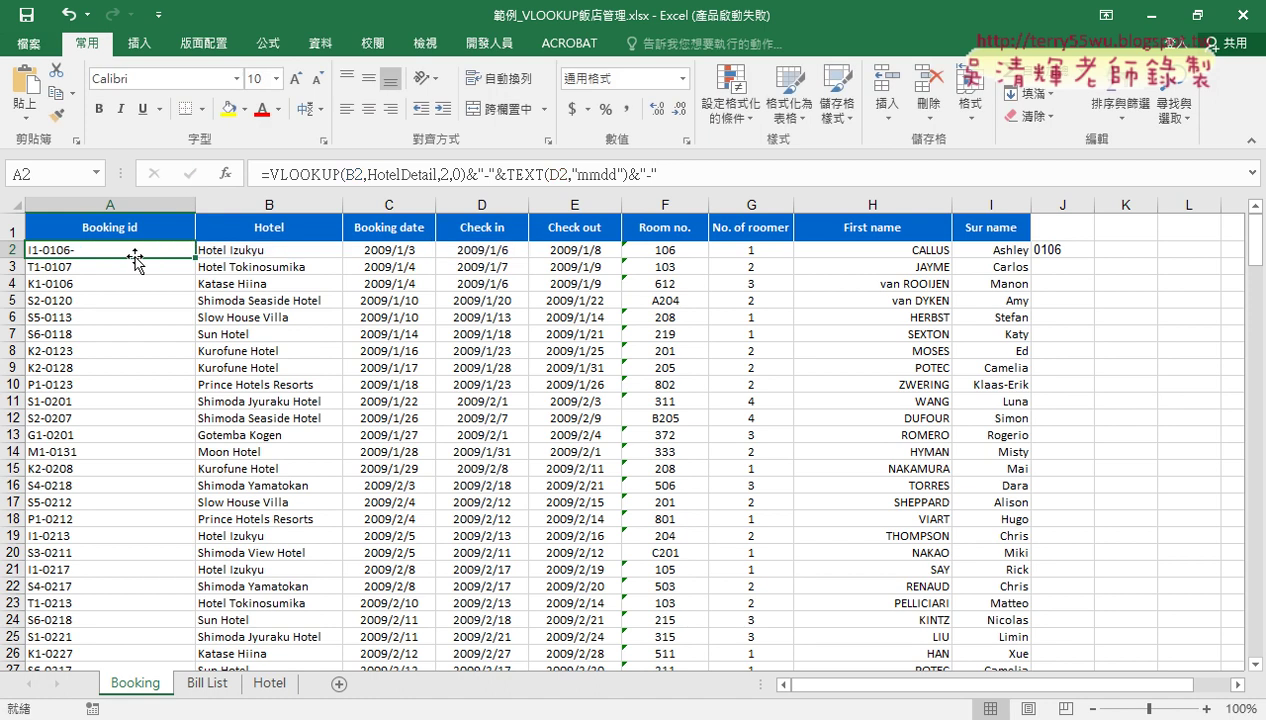
Extend the formula with &E2-D2+1 so the Booking id shows the stay length, e.g. I1-0106-3
left_click(708, 175)
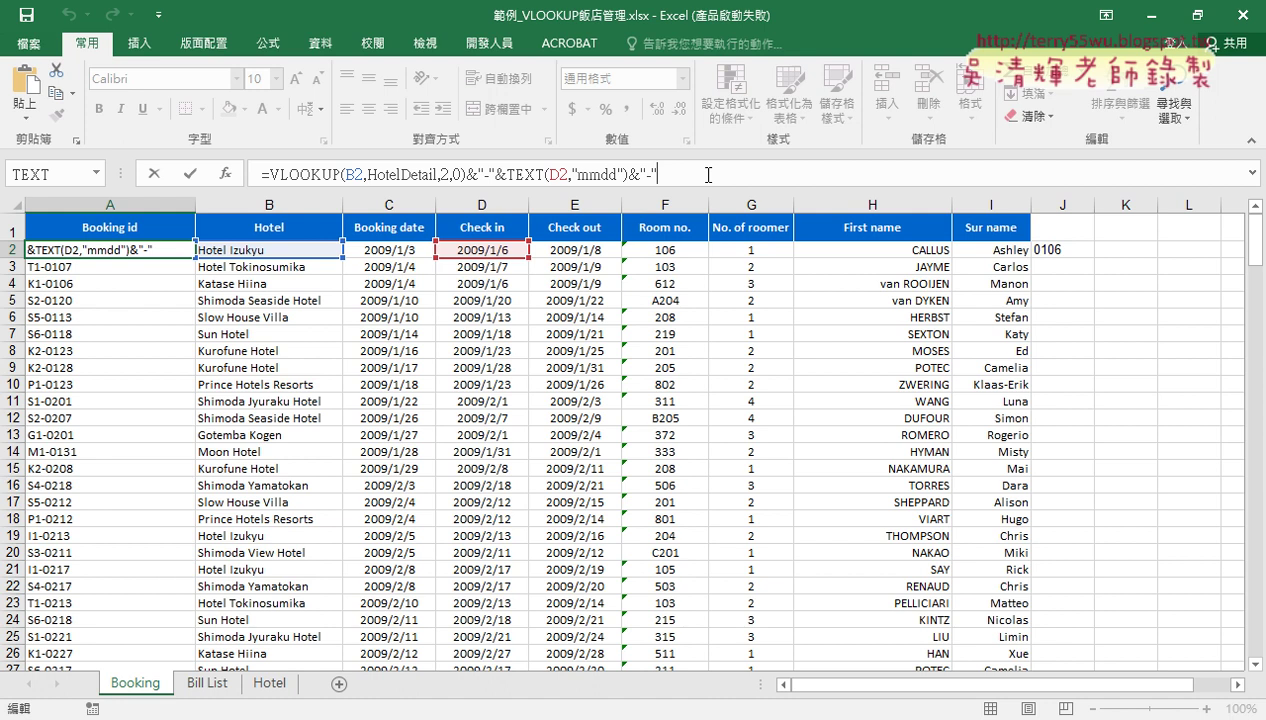
type("&")
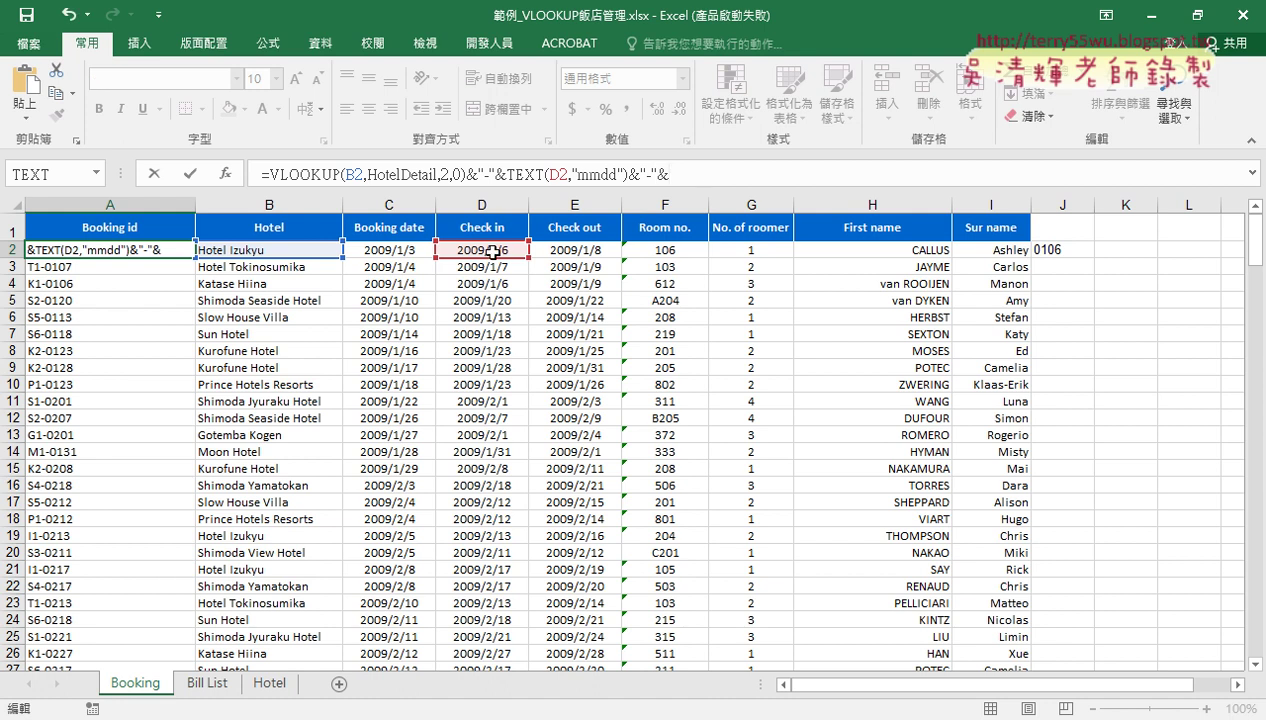
left_click(491, 251)
type("-")
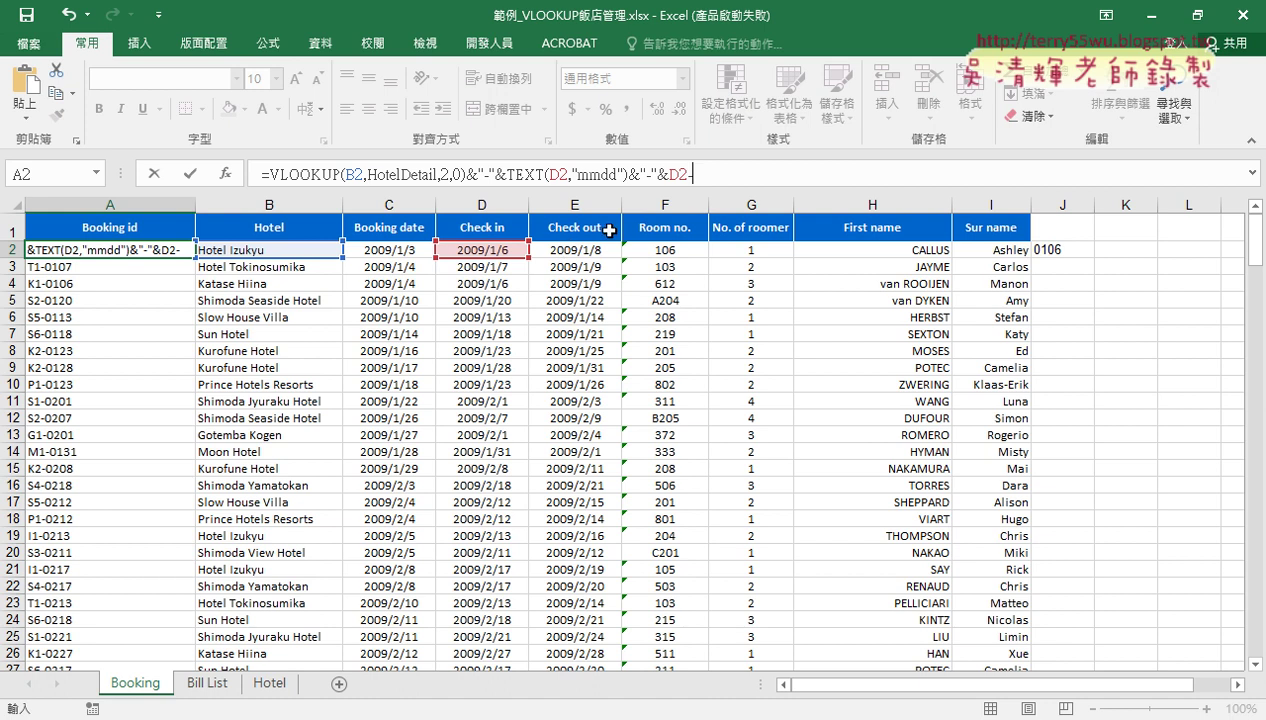
left_click_drag(677, 172, 684, 172)
left_click(565, 251)
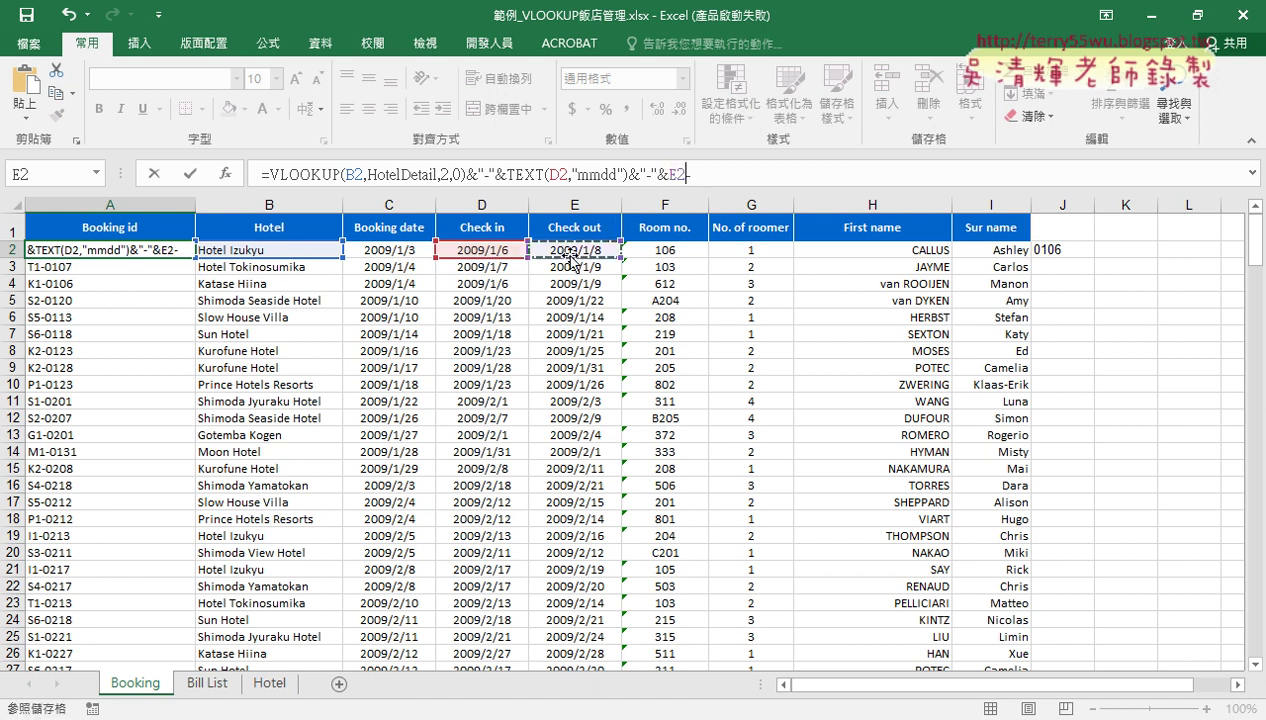
left_click(700, 173)
left_click(492, 252)
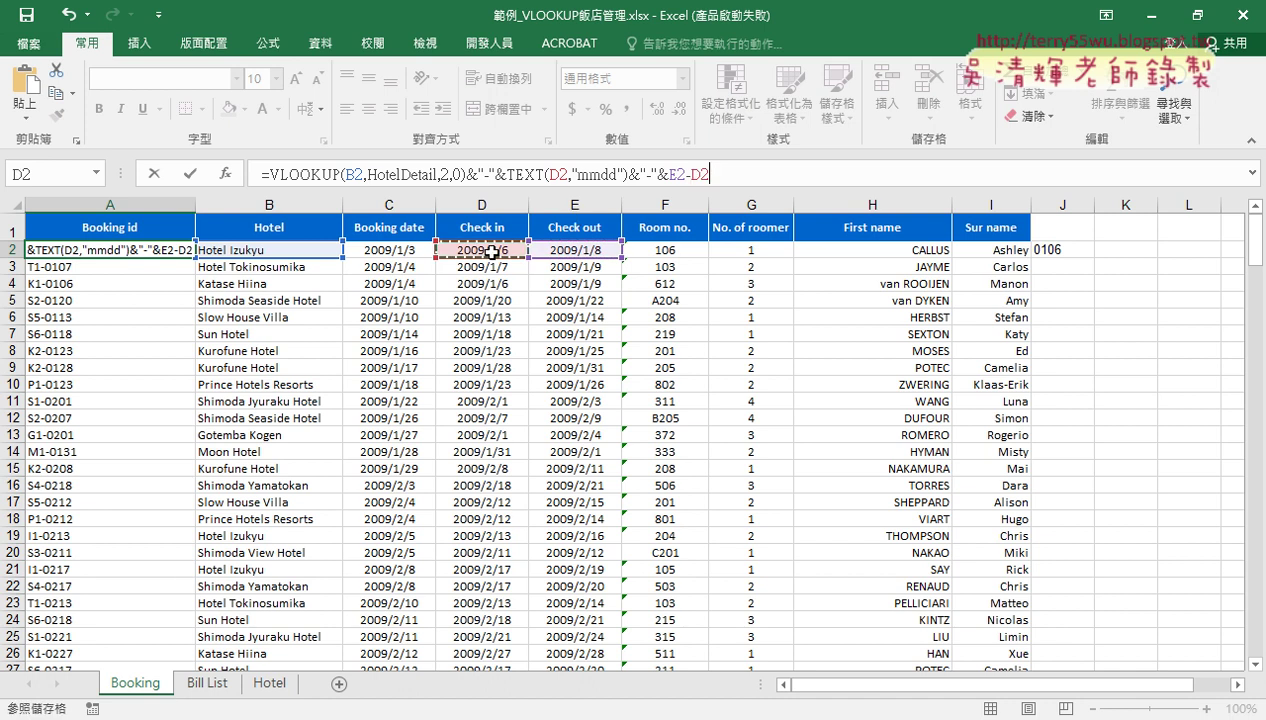
type("+")
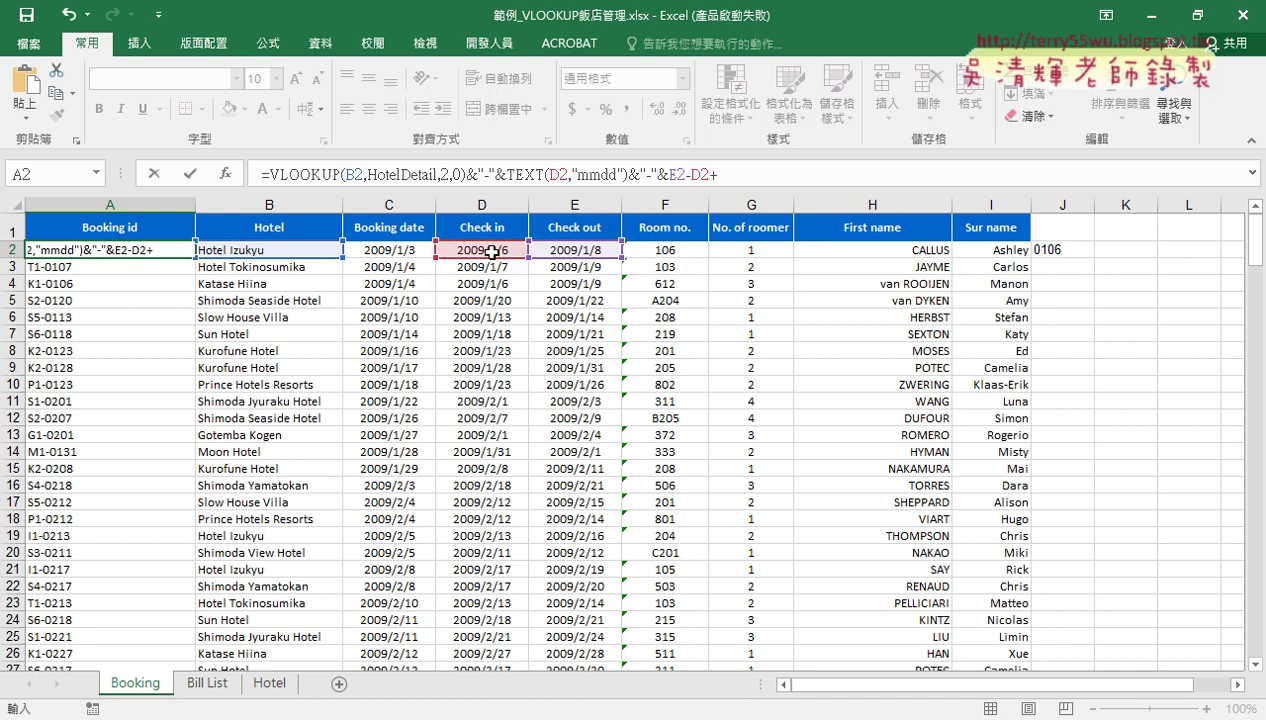
type("1")
left_click(193, 168)
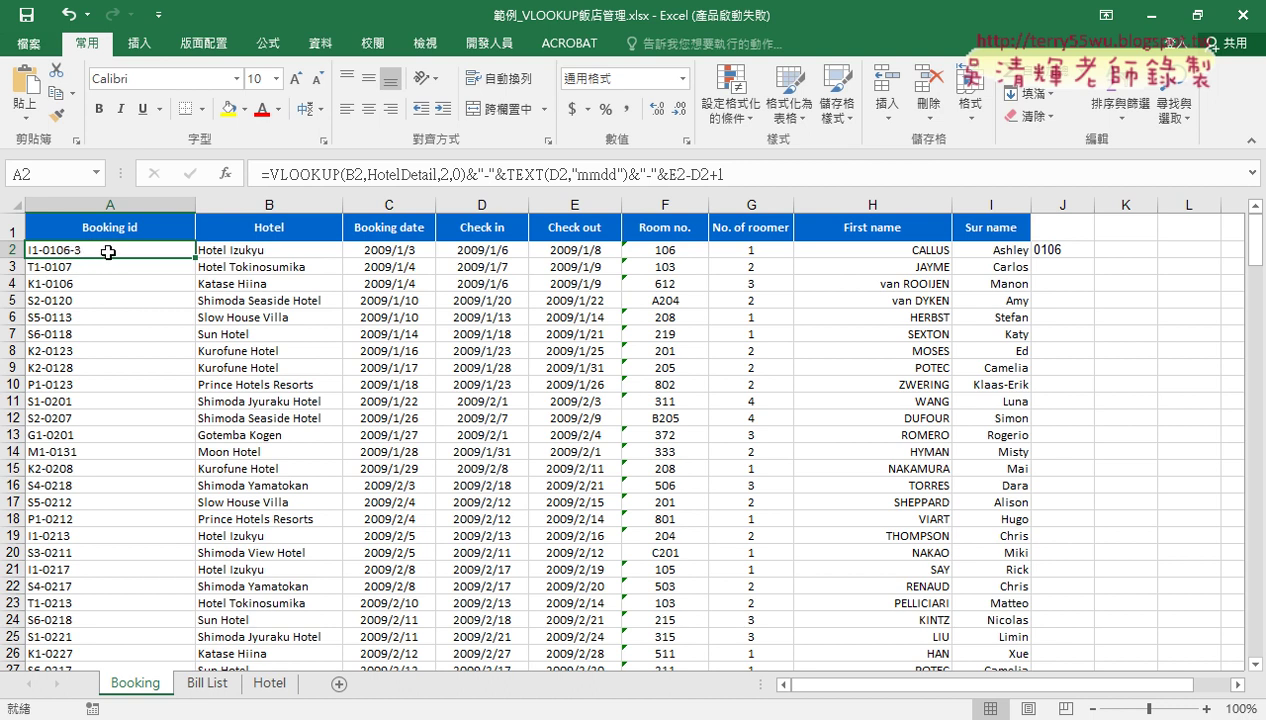
left_click(778, 168)
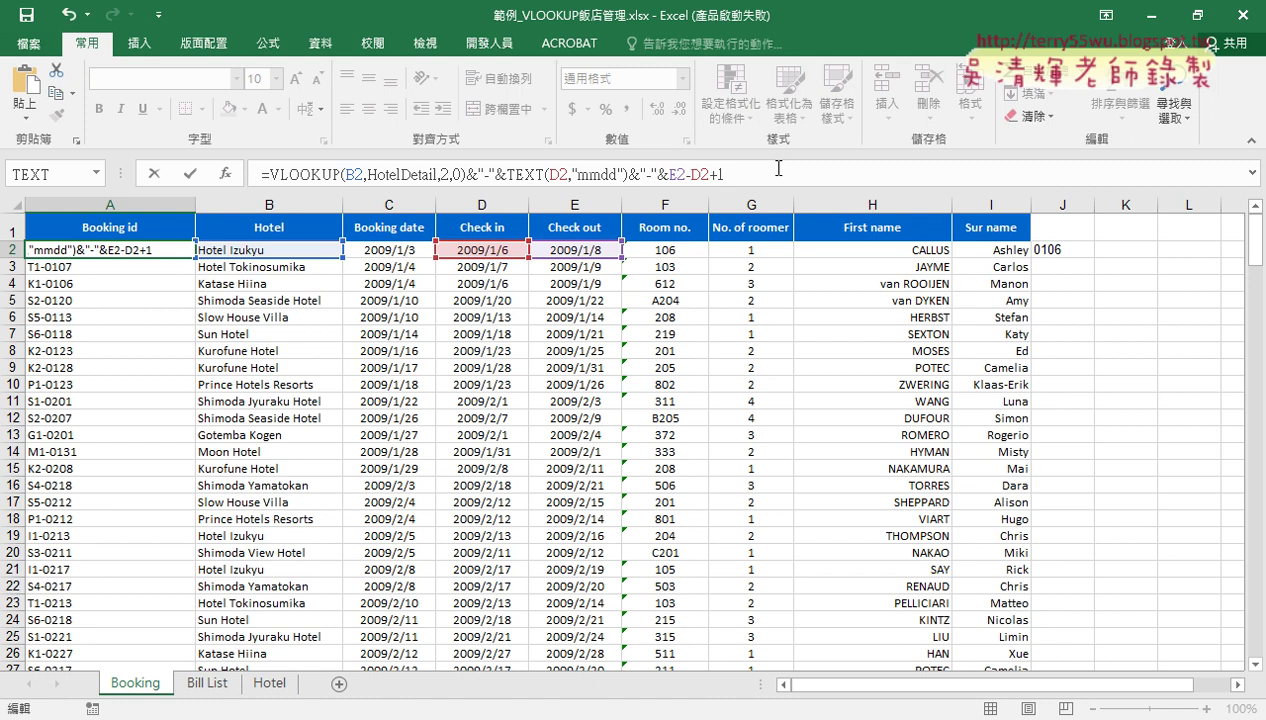
Append &"-"&H2 to add the first name, then fill the formula down column A
type("&\"-")
type("\"")
left_click(190, 174)
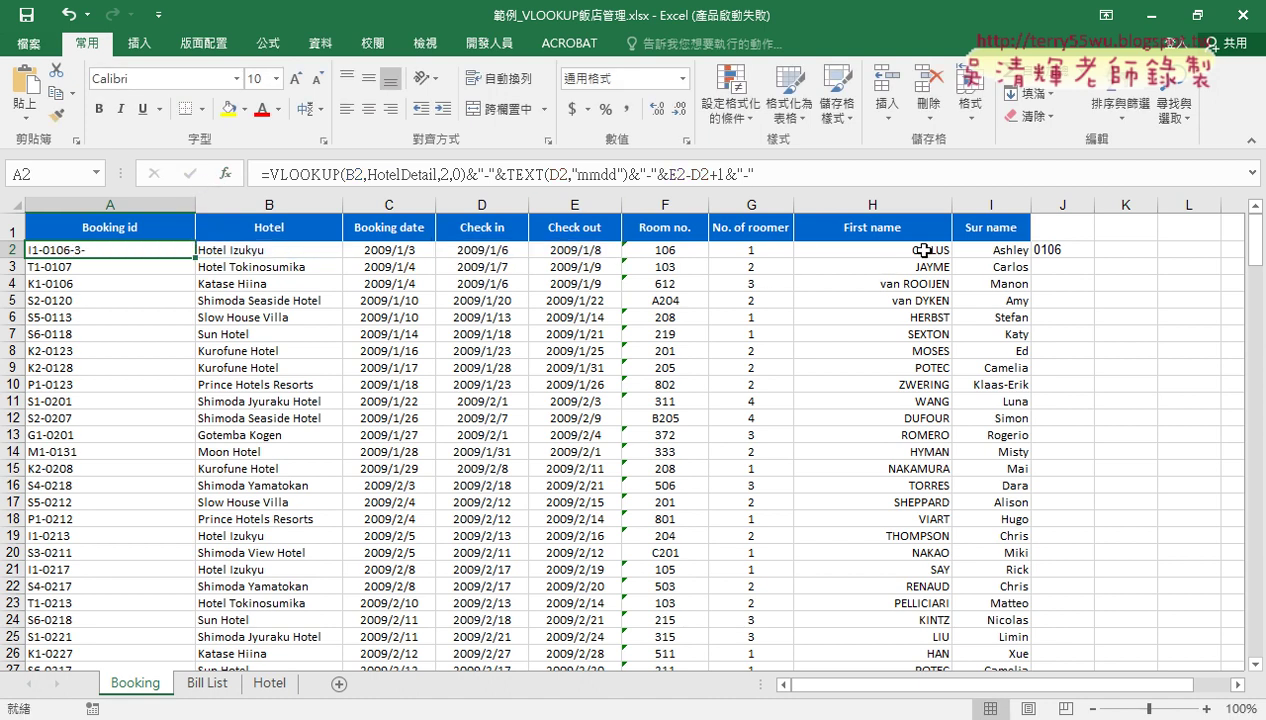
left_click(838, 164)
type("&")
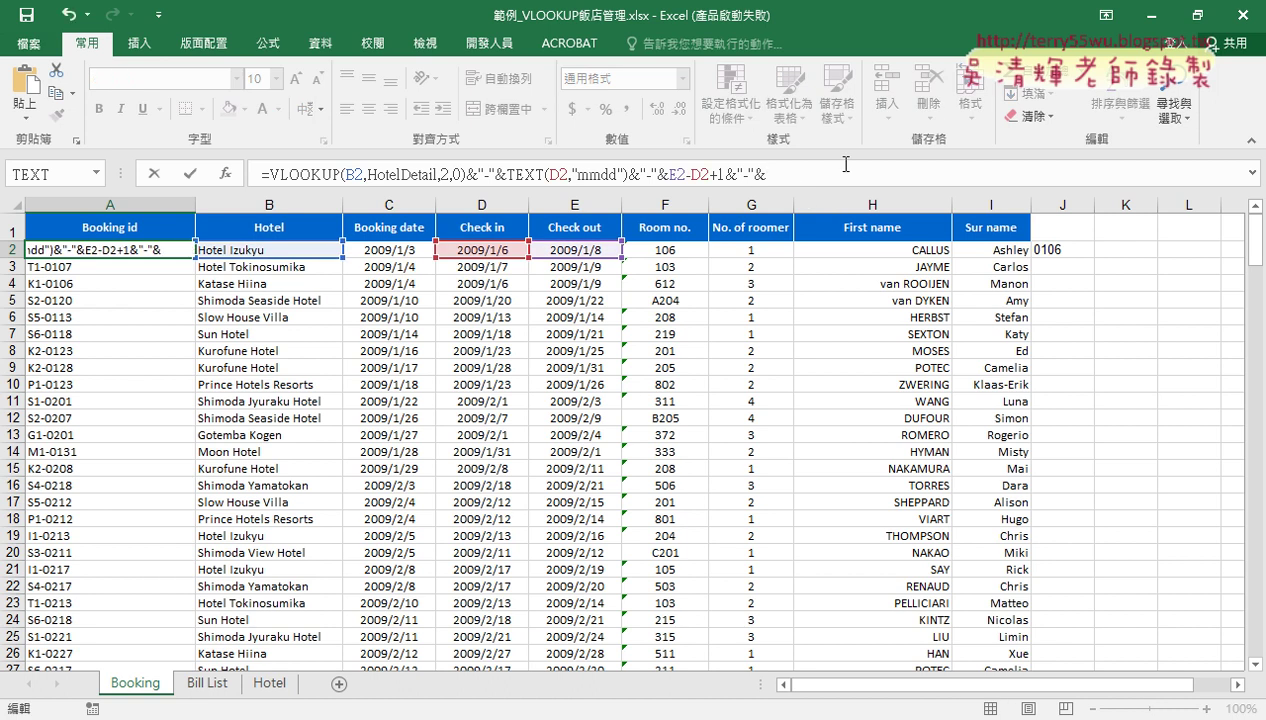
left_click(922, 256)
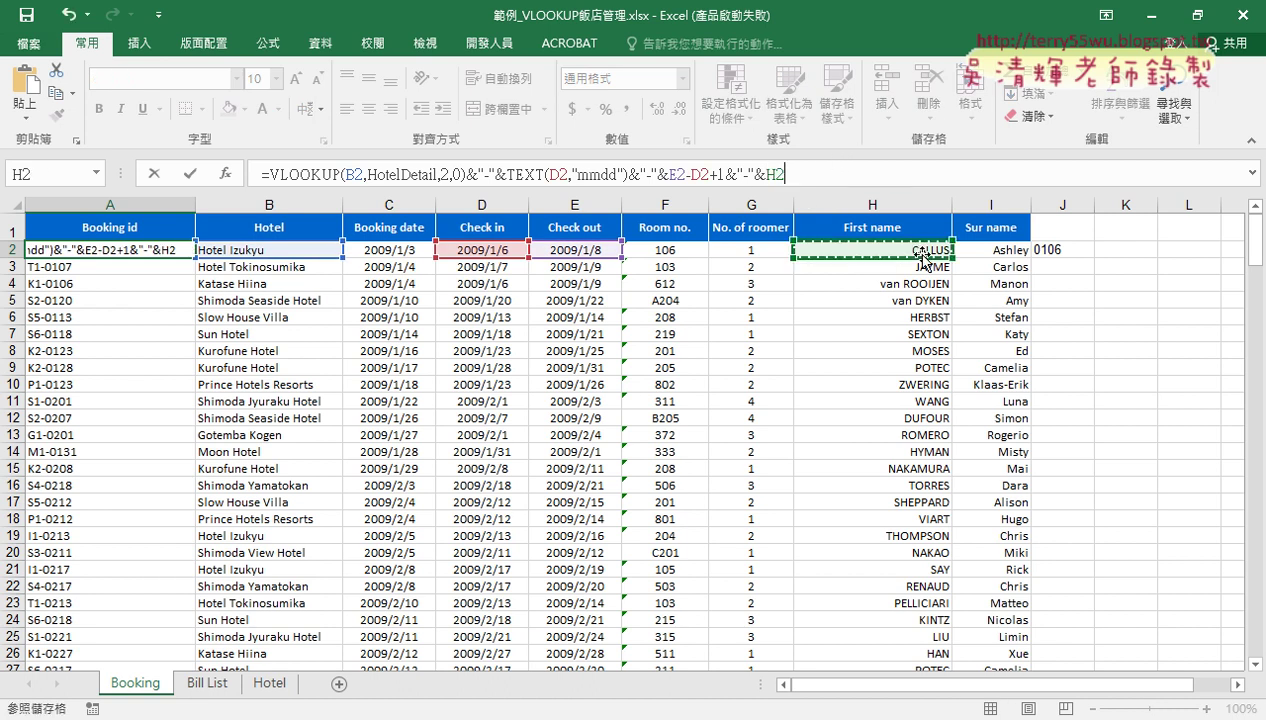
left_click(191, 174)
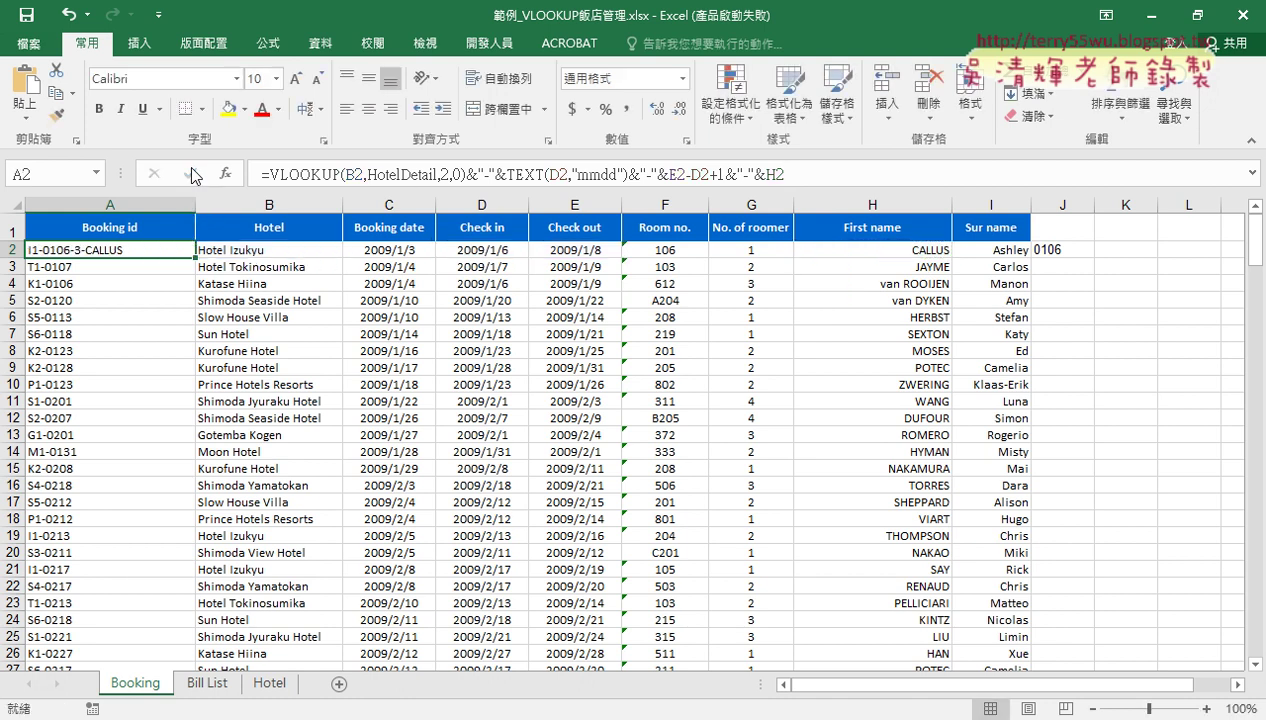
double_click(196, 257)
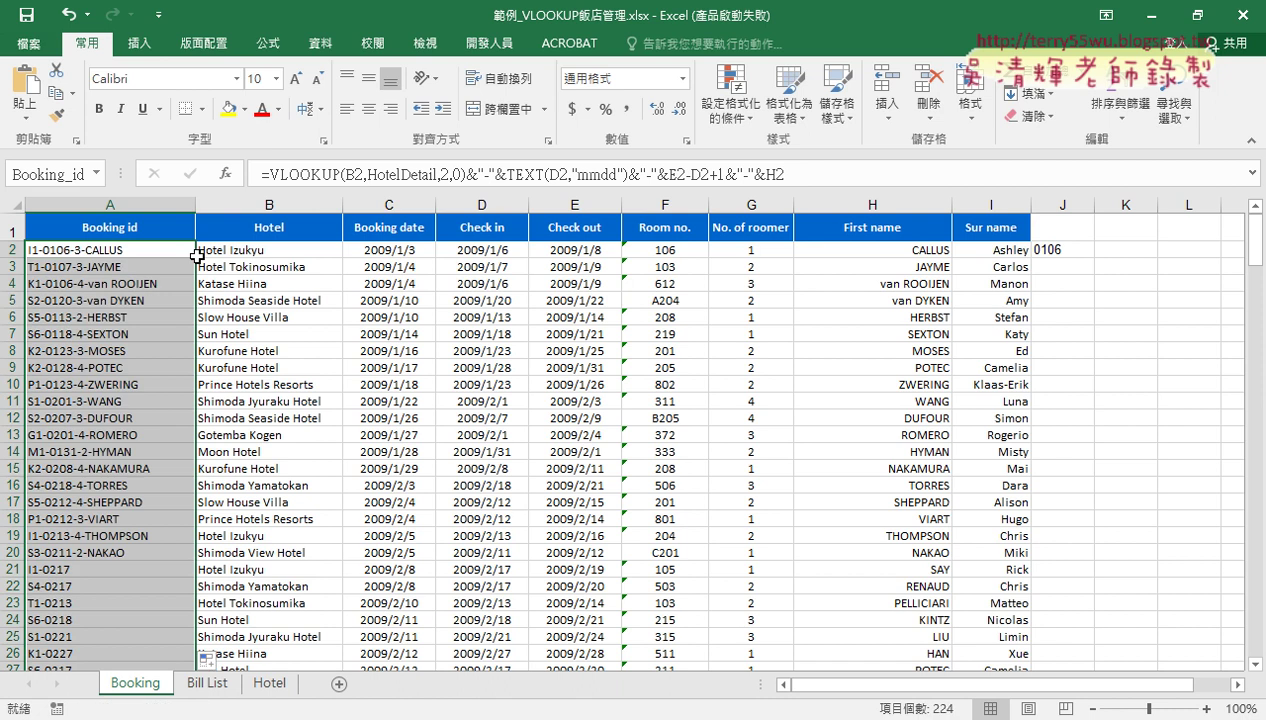
left_click(149, 252)
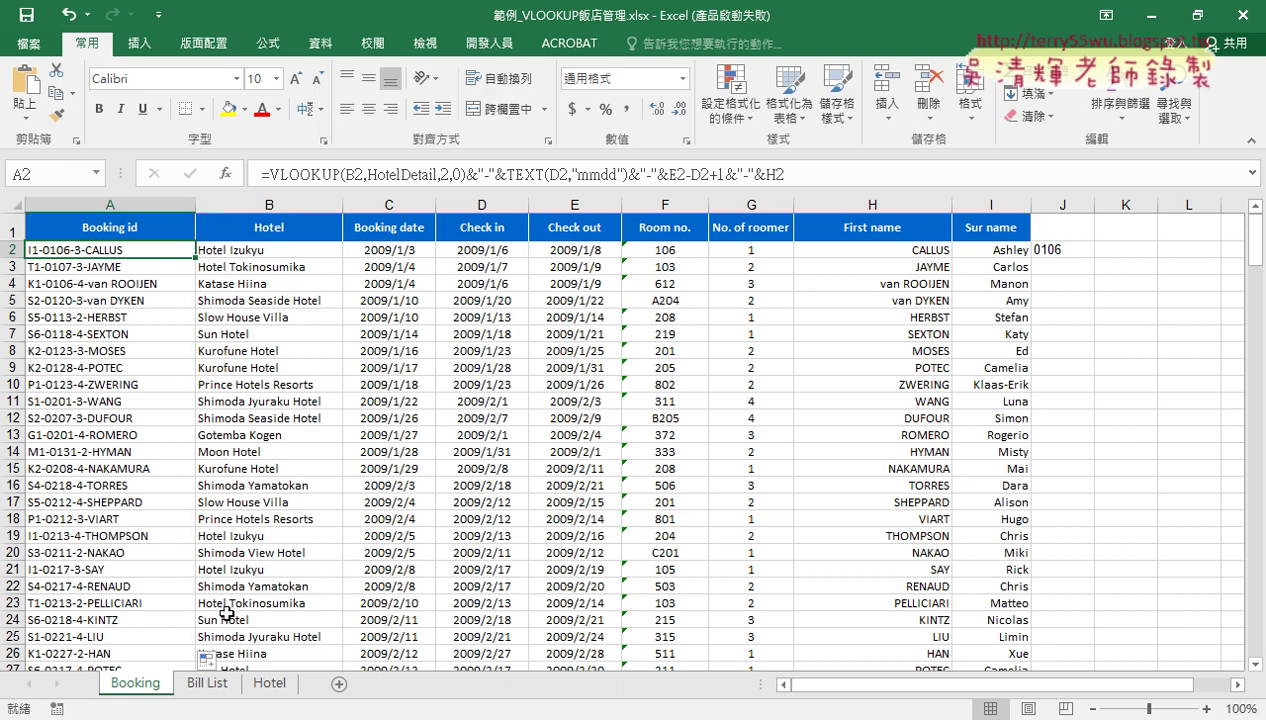
Compare Bill List's booking id and empty Name-to-Amount cells against the Booking sheet
left_click(207, 683)
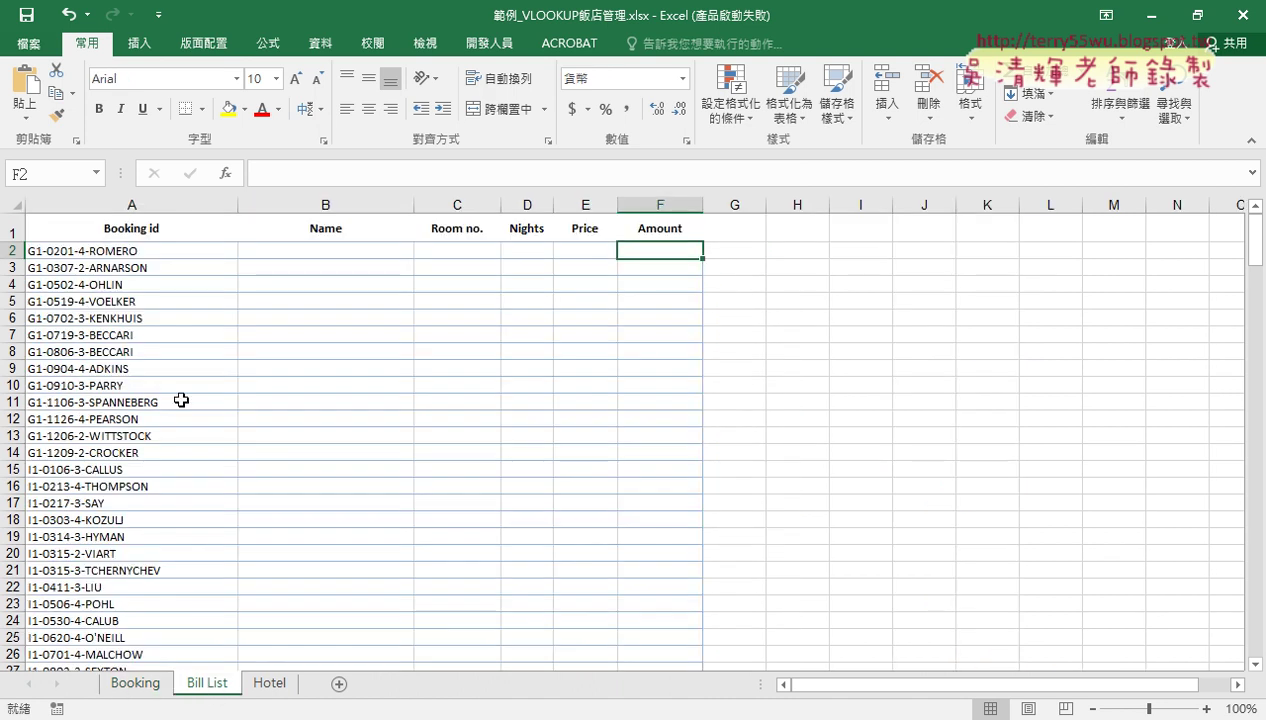
left_click(137, 252)
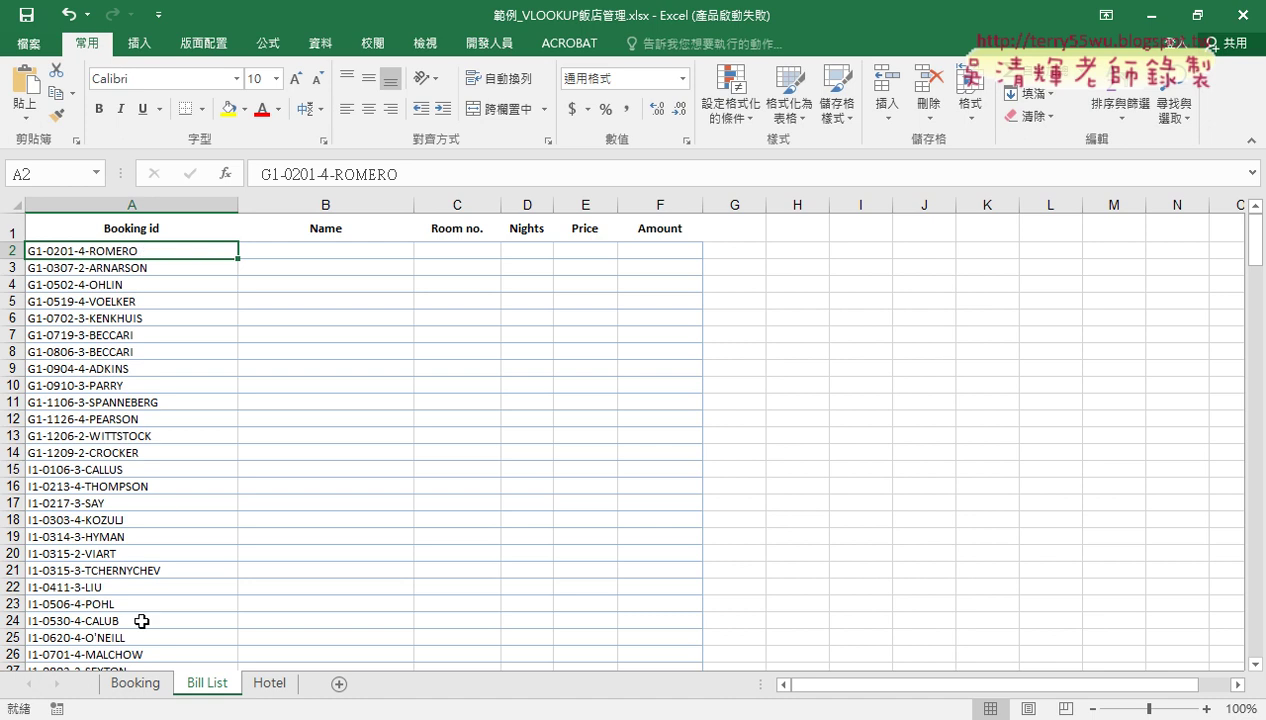
left_click(129, 684)
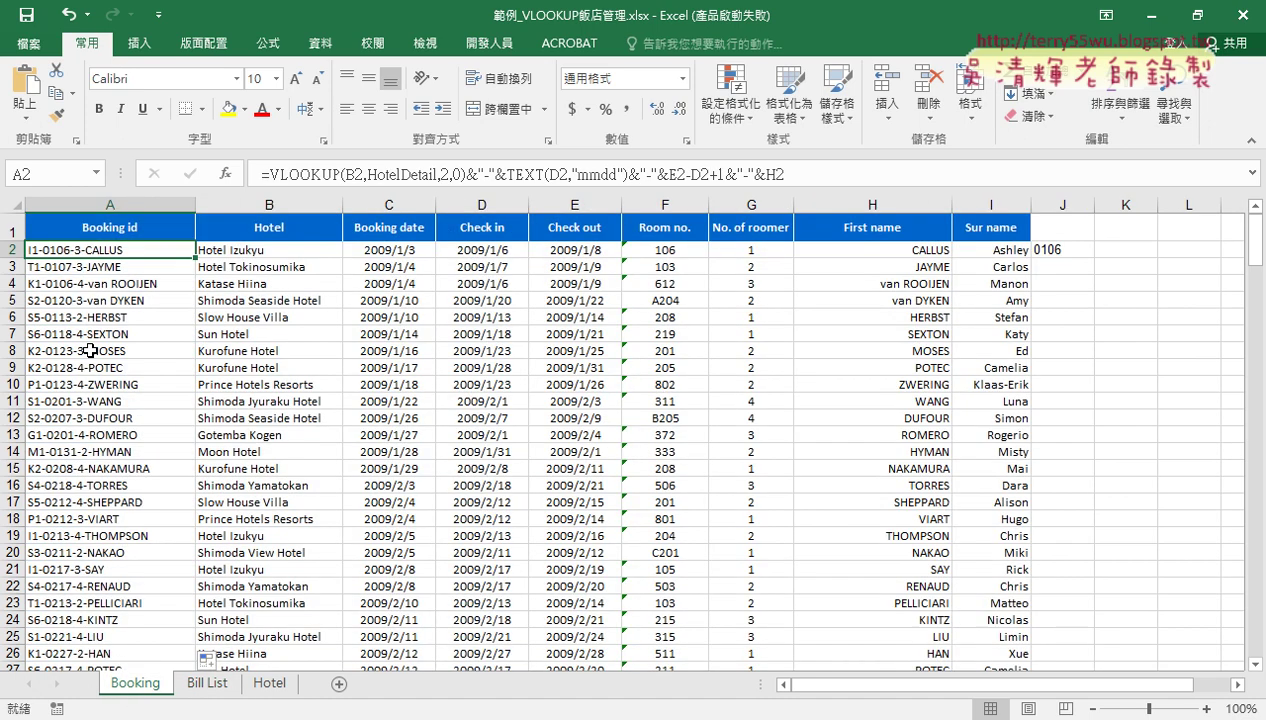
left_click(207, 683)
left_click_drag(307, 261, 650, 254)
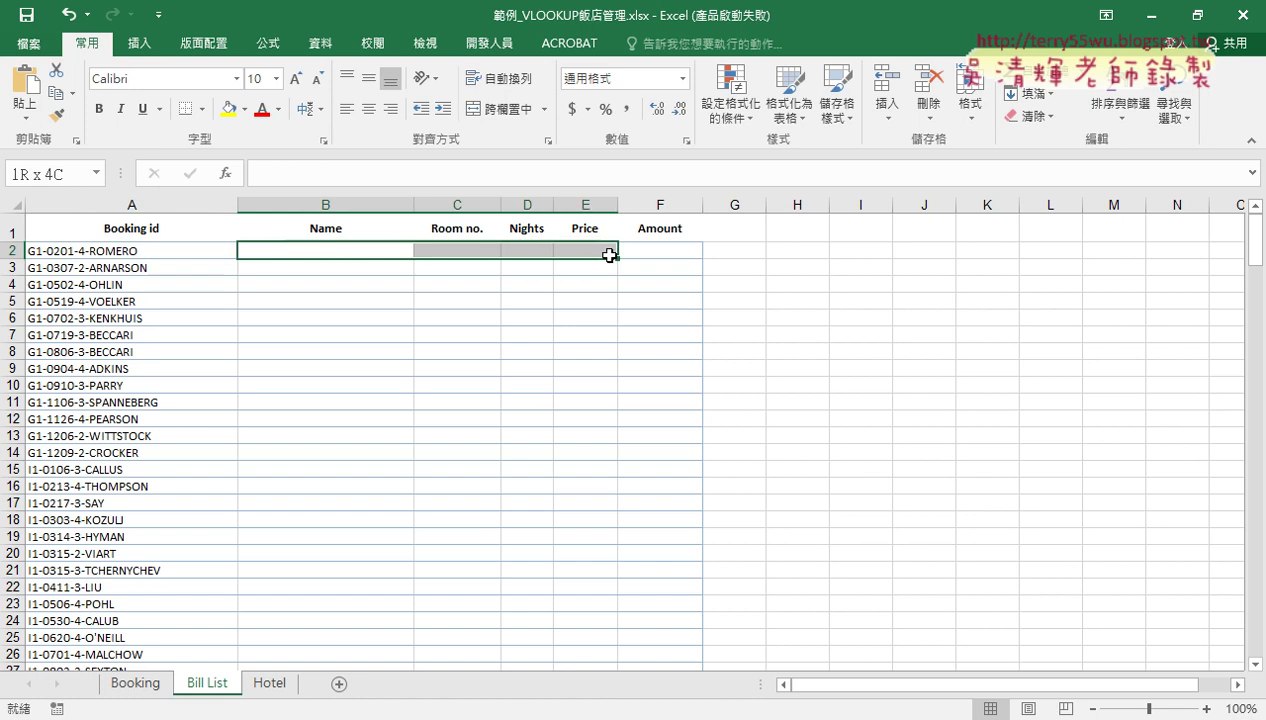
left_click(363, 247)
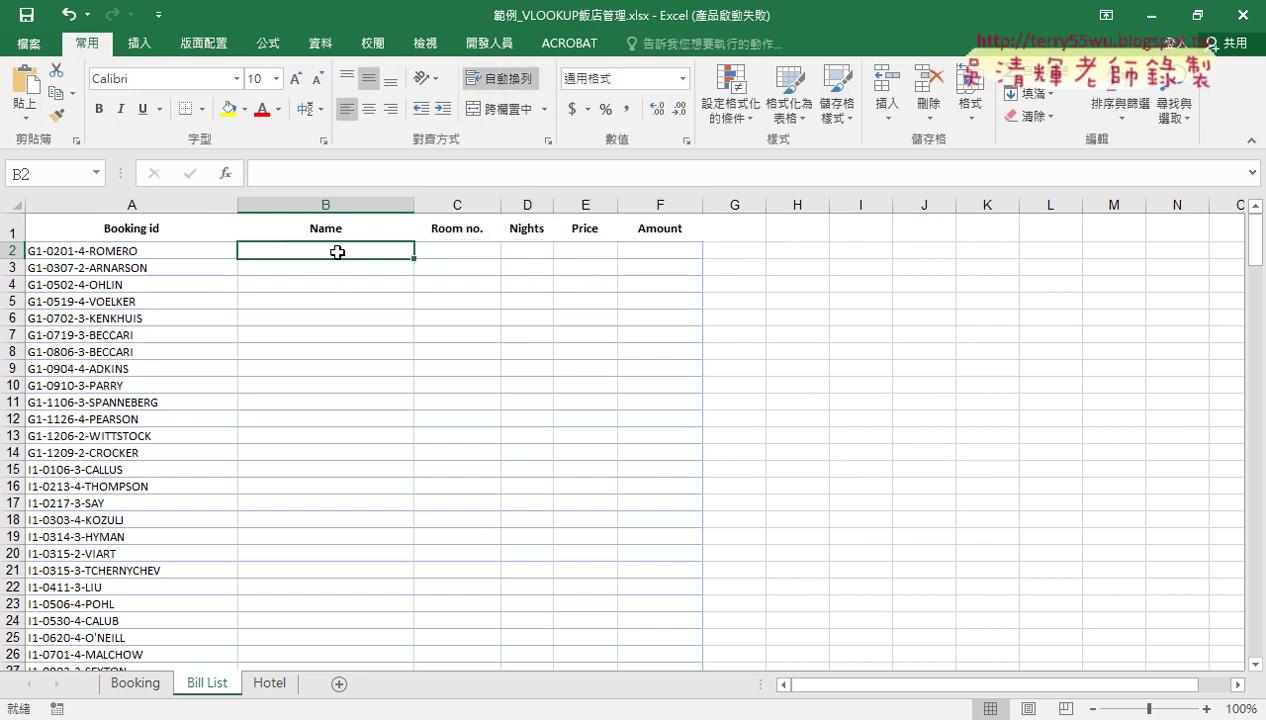
left_click(115, 683)
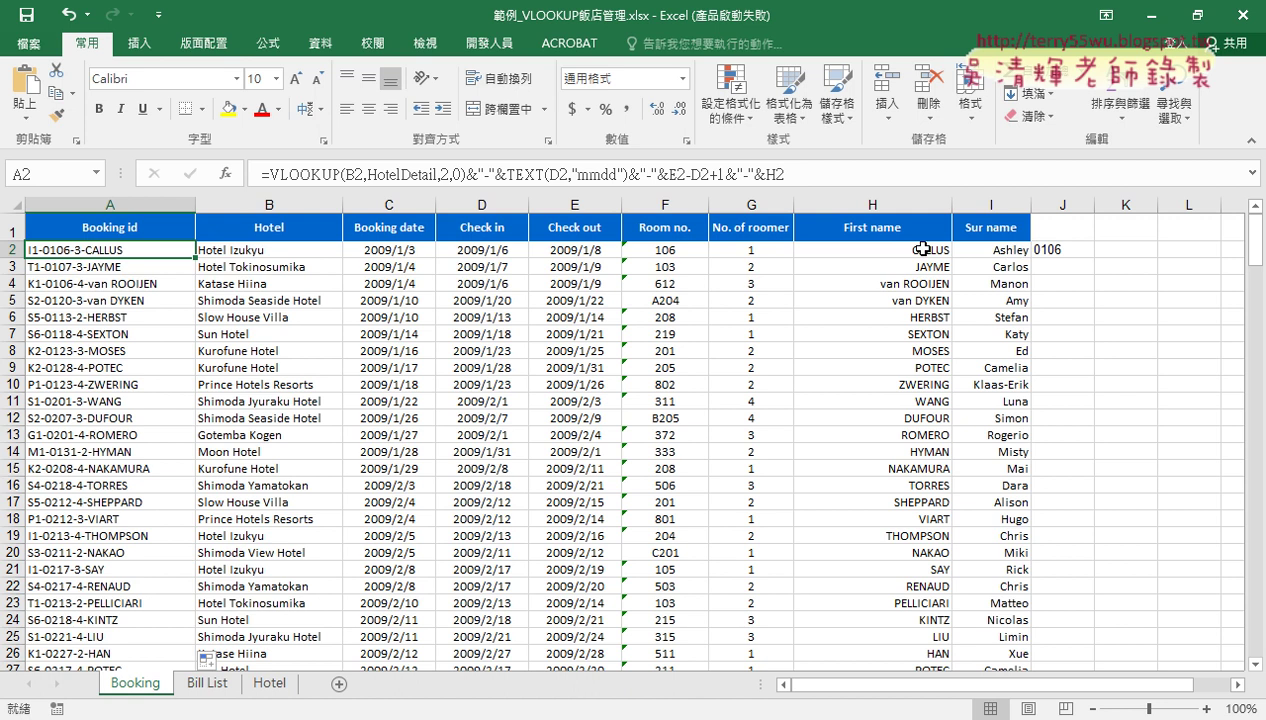
left_click(207, 684)
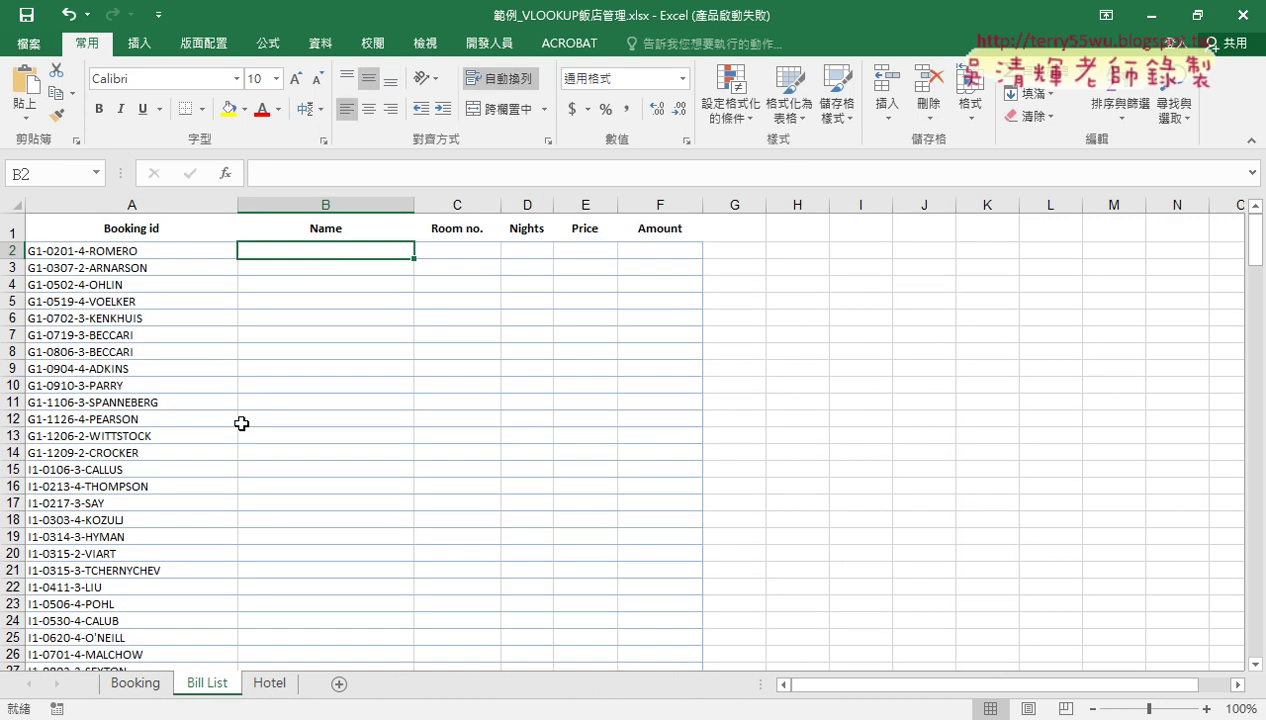
left_click(135, 683)
Check the first booking's room number and hotel against Bill List's Nights and Price cells, then view Hotel
left_click(674, 252)
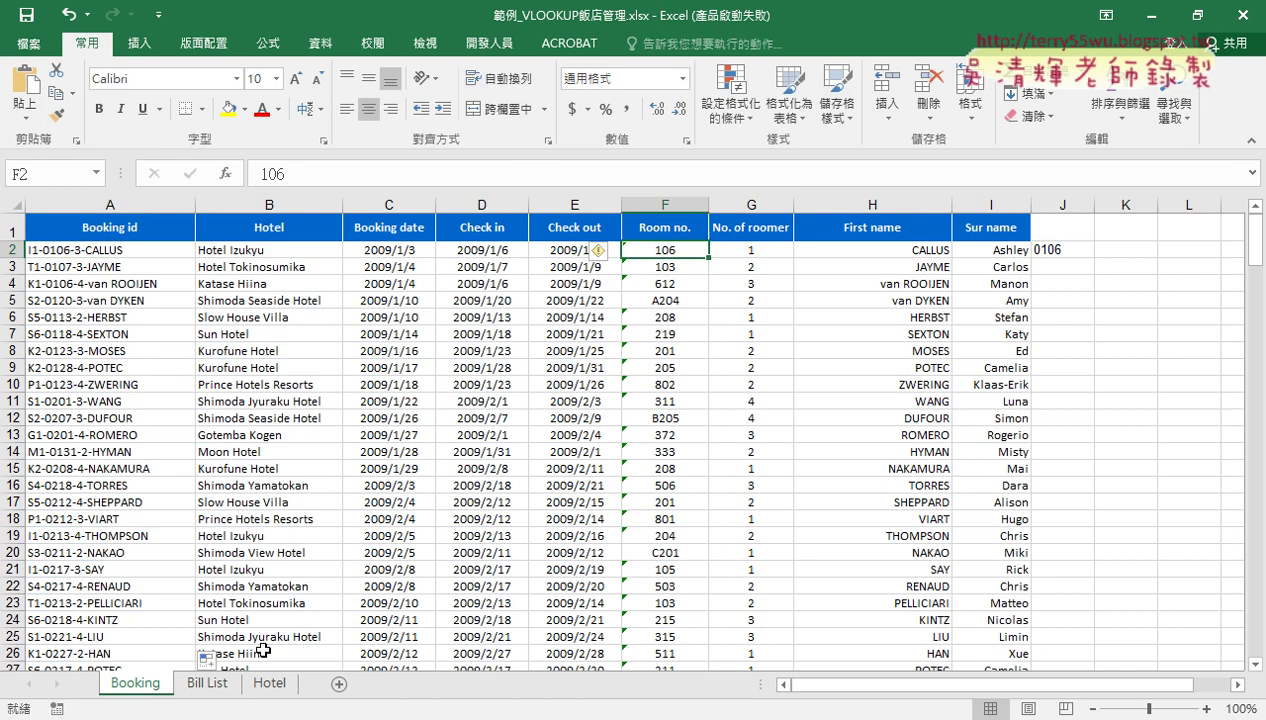
left_click(210, 683)
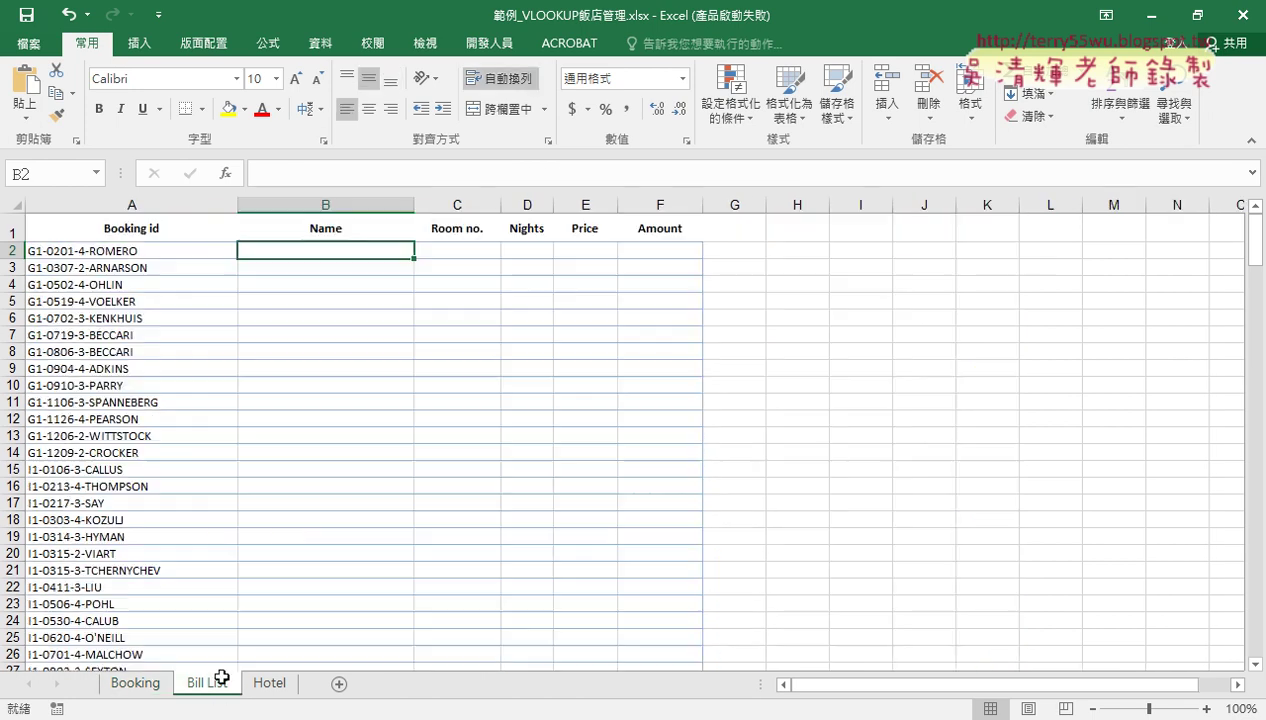
left_click(534, 251)
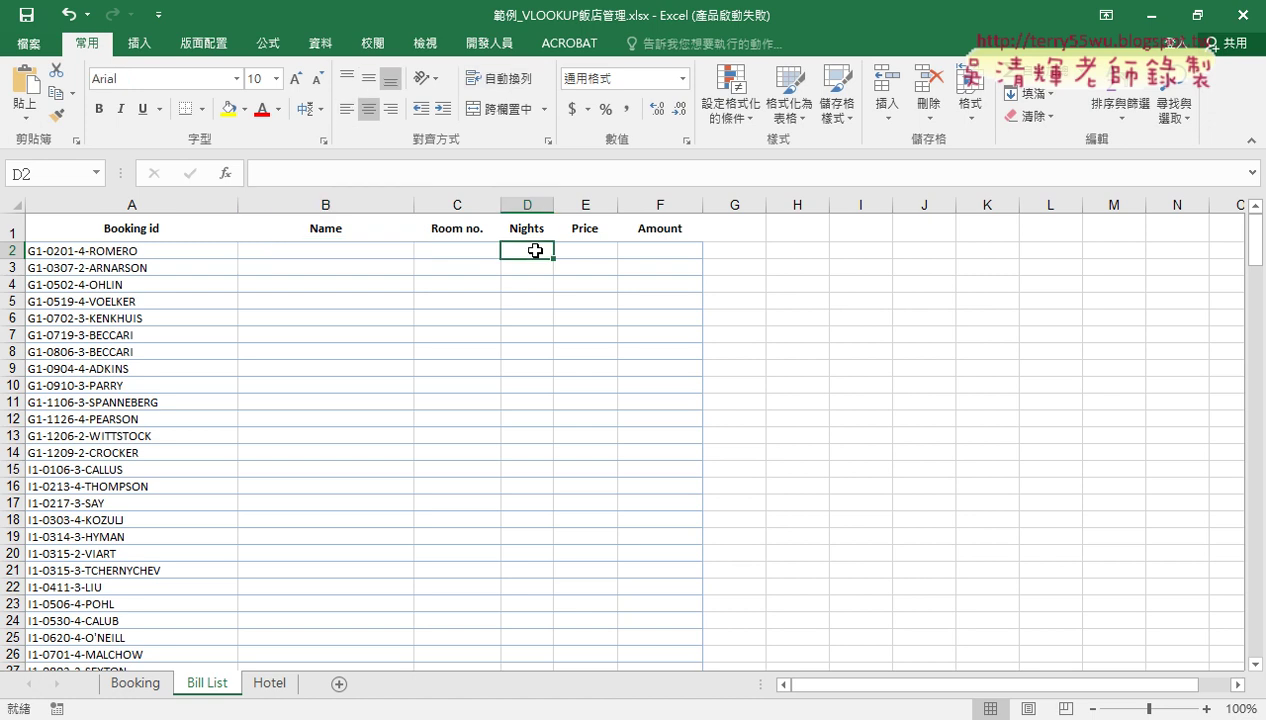
left_click(579, 252)
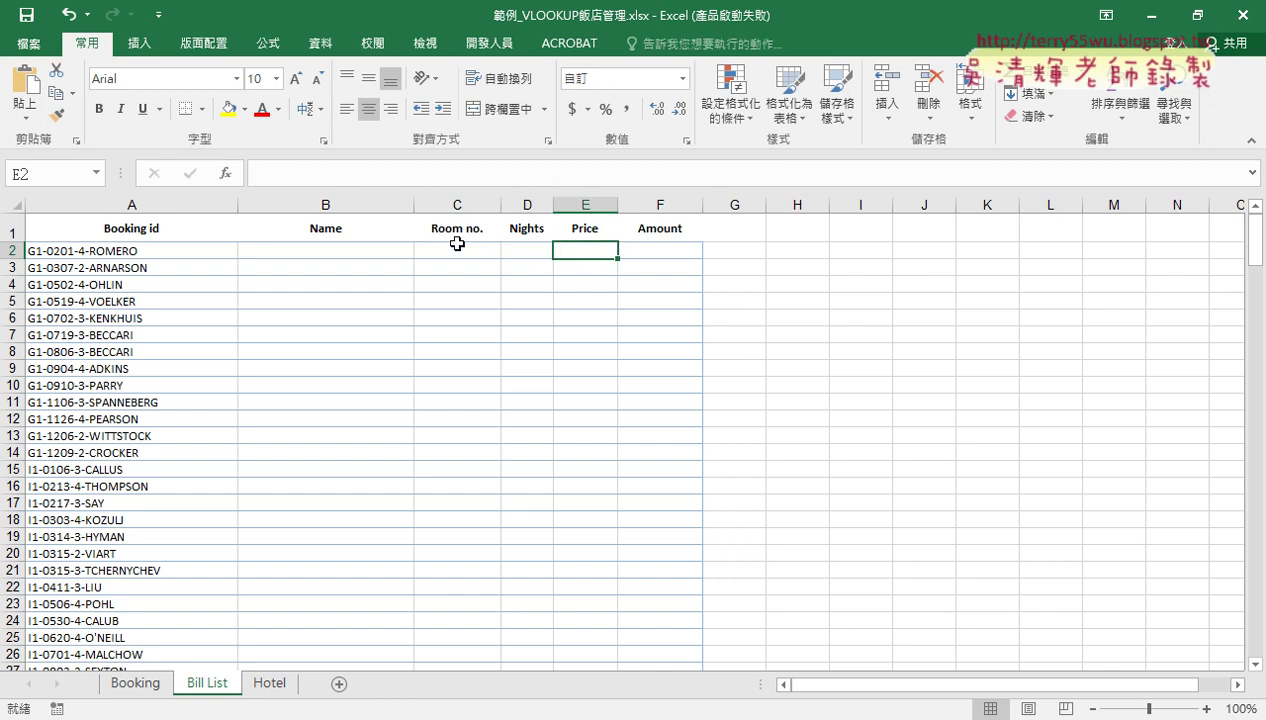
left_click(133, 684)
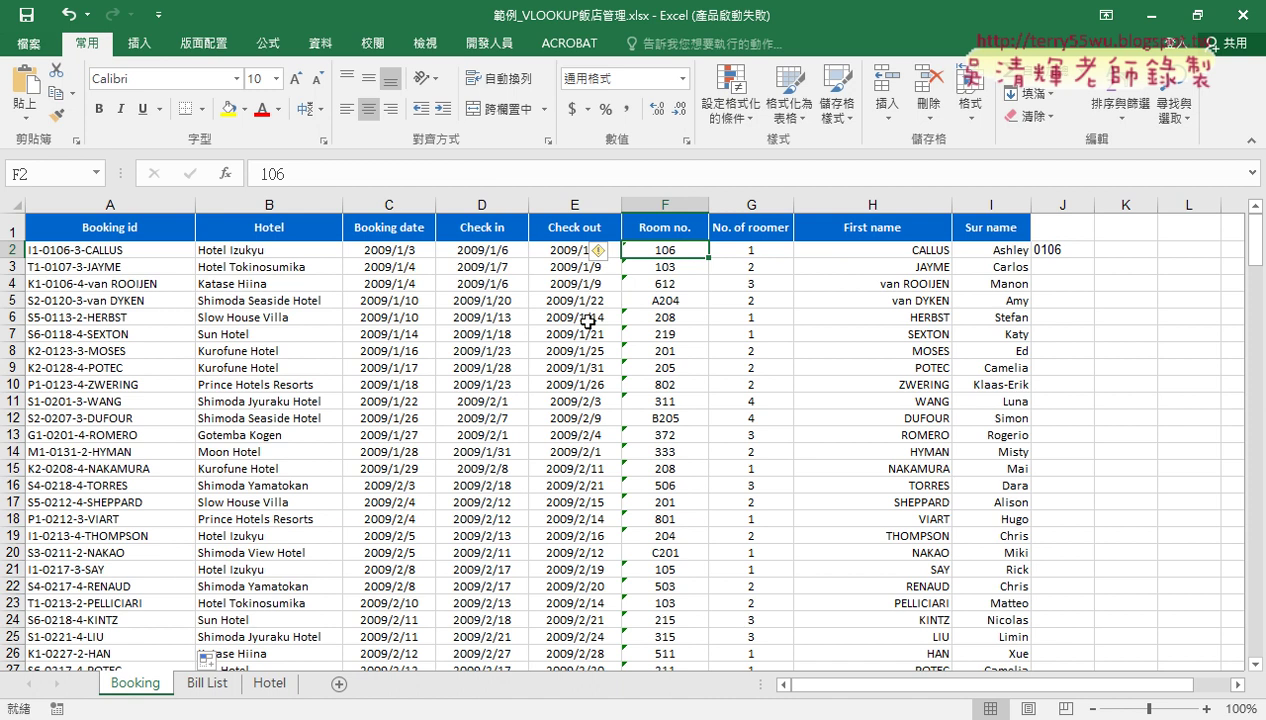
left_click(237, 251)
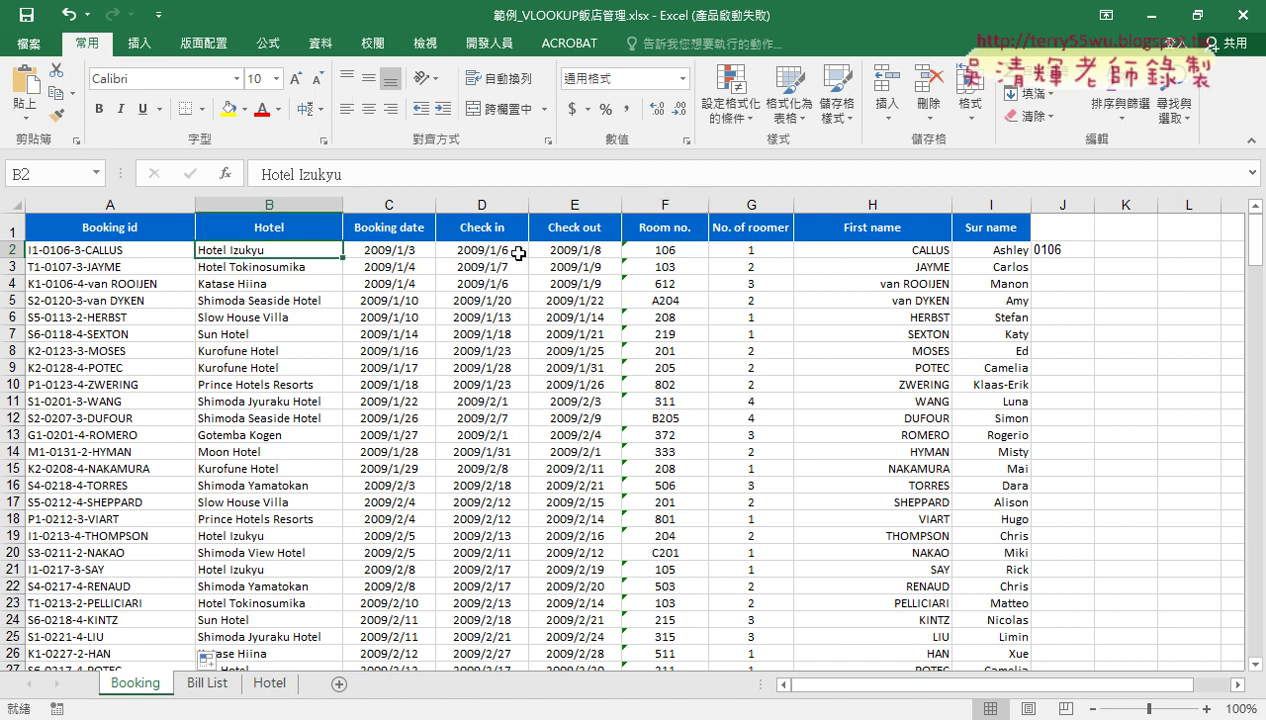
left_click(690, 252)
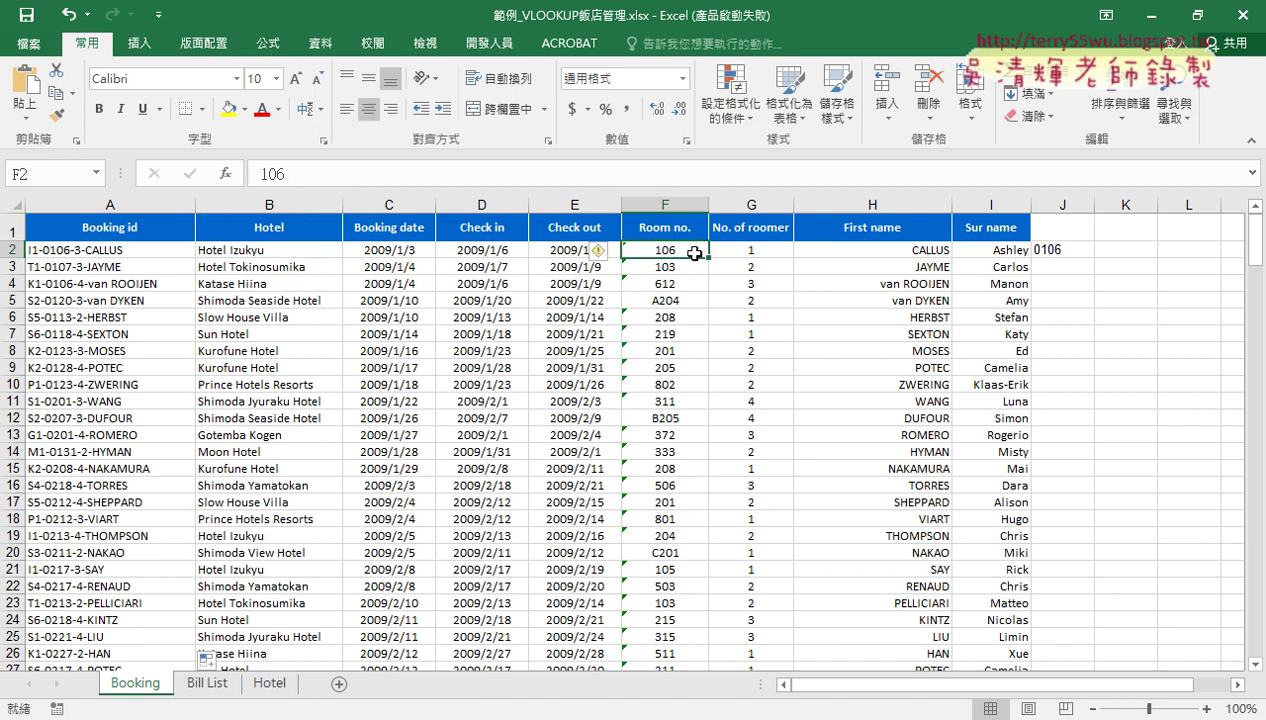
left_click(269, 683)
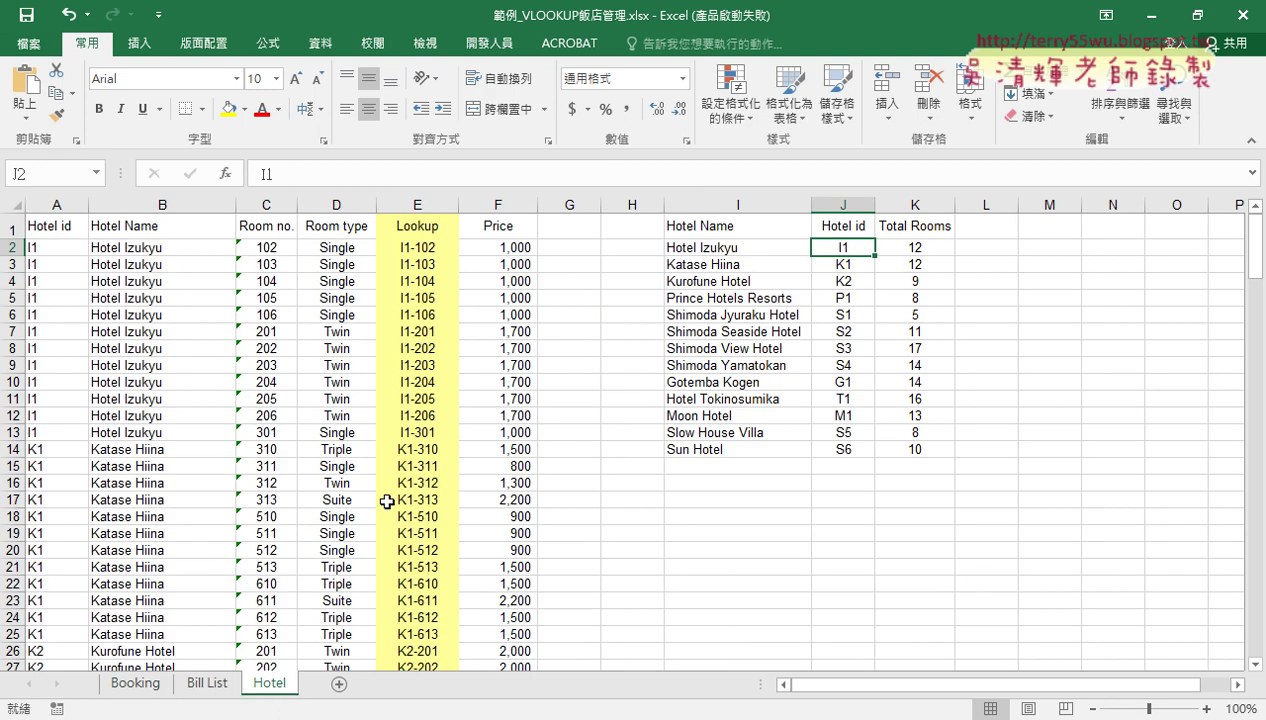
Select Hotel's Lookup and Price columns, then pick Bill List's Nights, Price and Amount cells in row 2
left_click(421, 205)
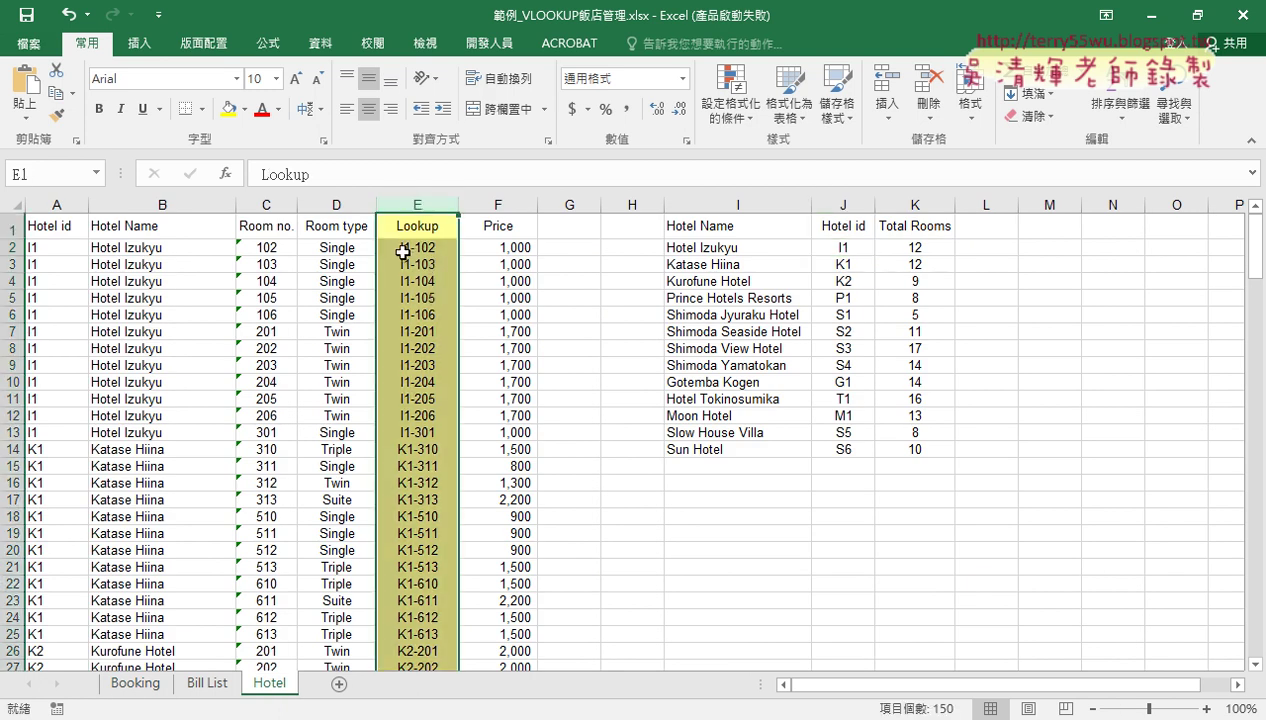
left_click(511, 203)
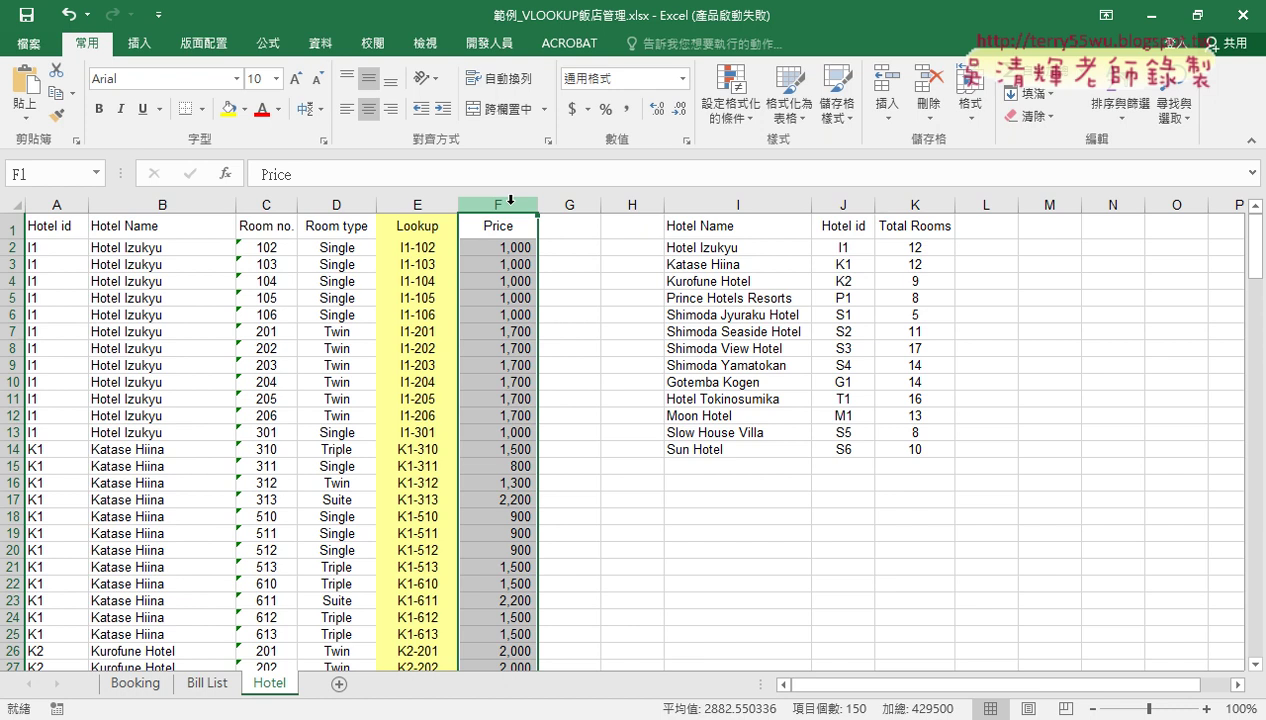
left_click(209, 683)
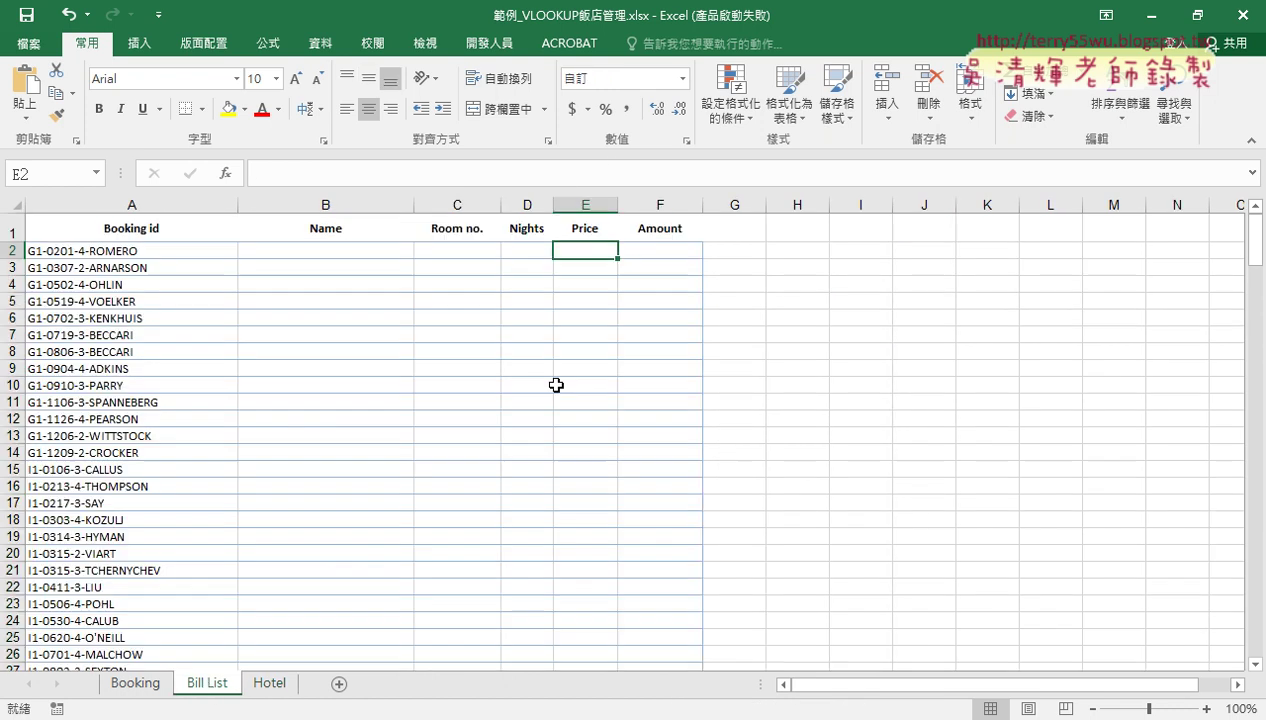
left_click(659, 248)
left_click(525, 251)
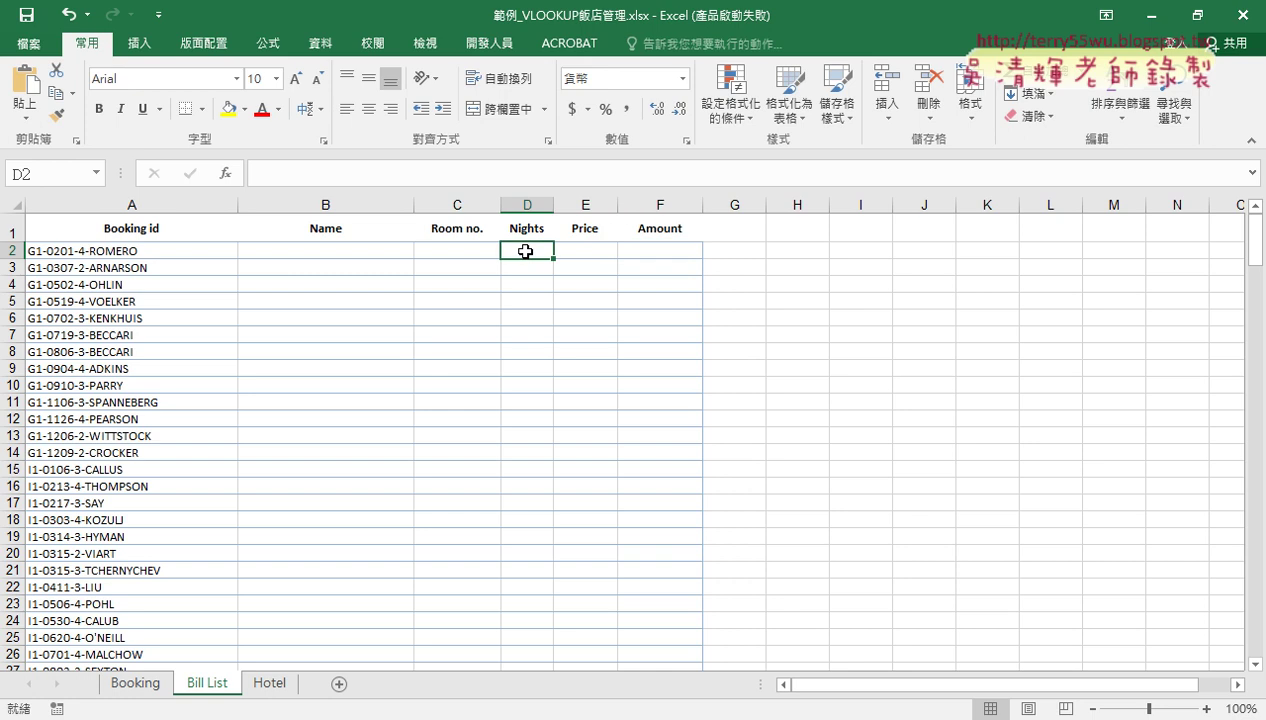
left_click_drag(525, 251, 575, 250)
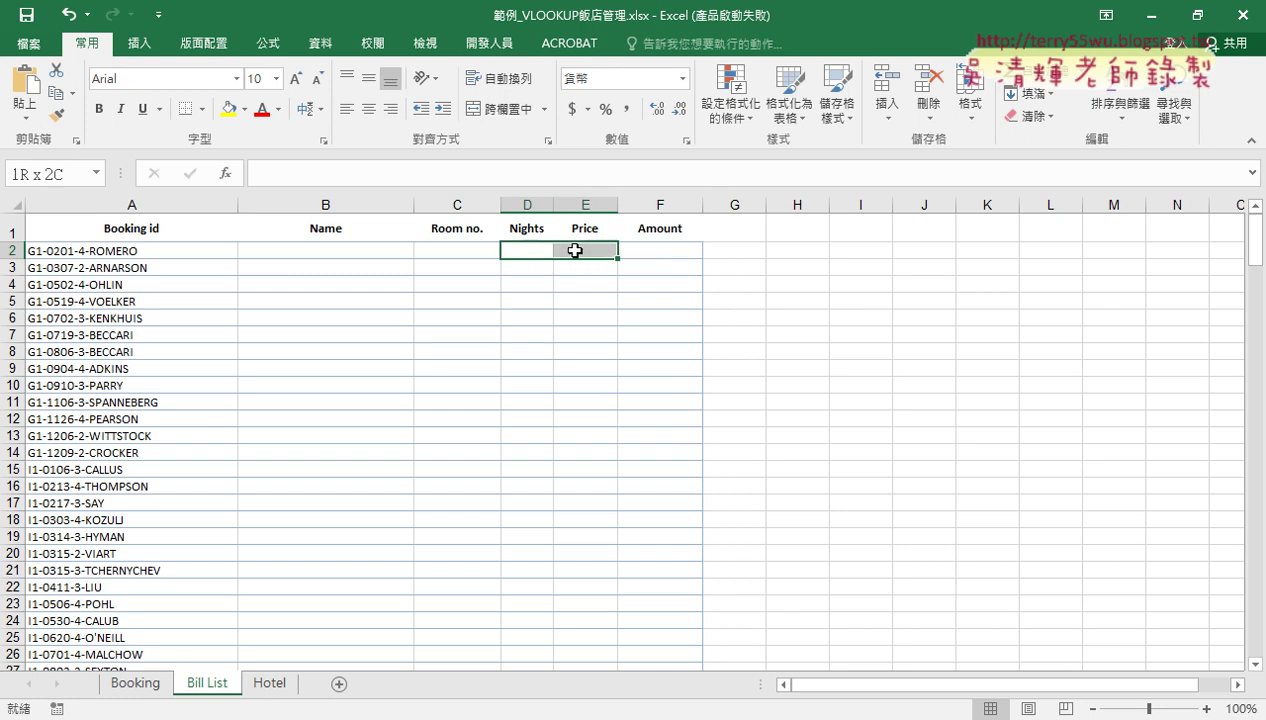
left_click(655, 255)
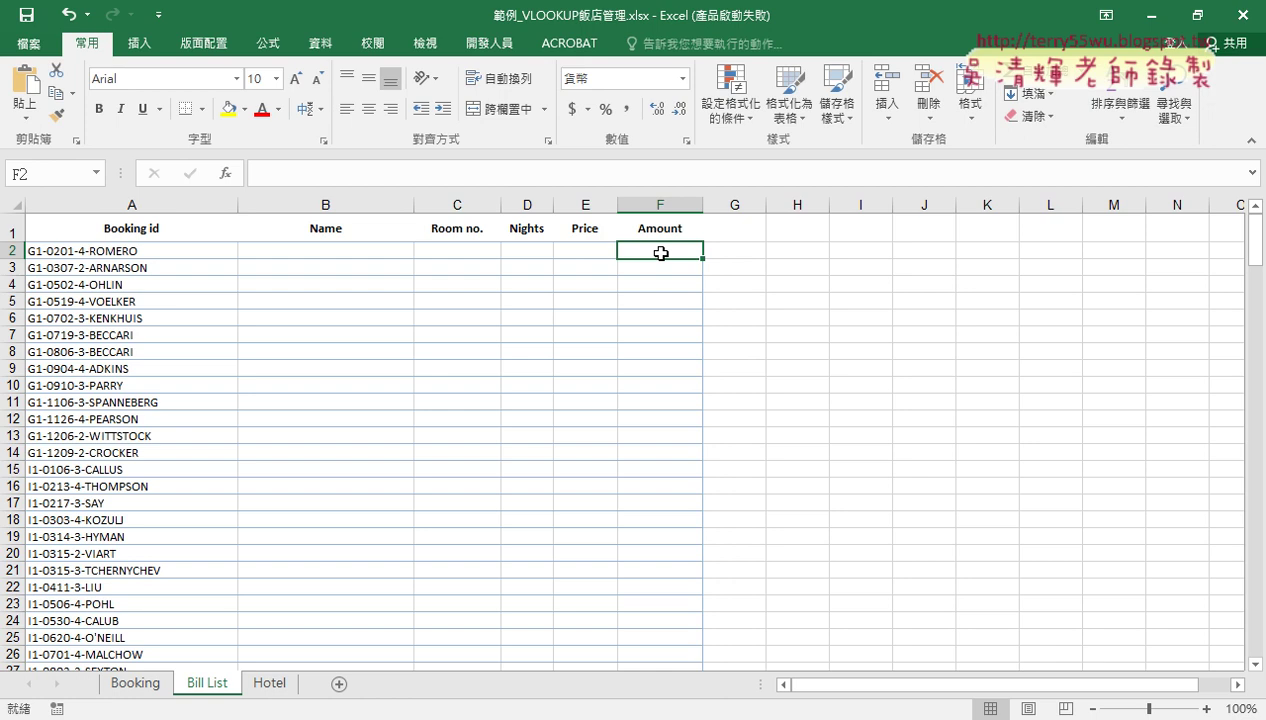
Compare the Booking sheet's A2 Booking id formula with Bill List, ending on Bill List
left_click(137, 682)
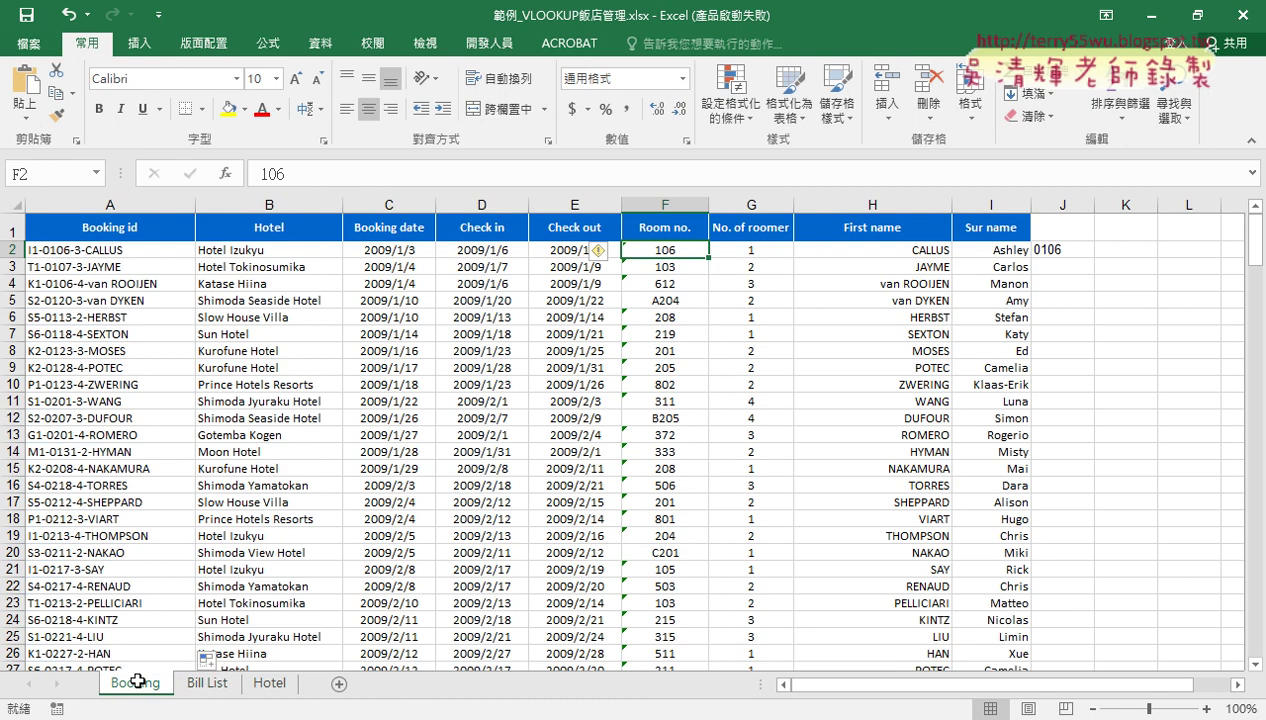
left_click(125, 247)
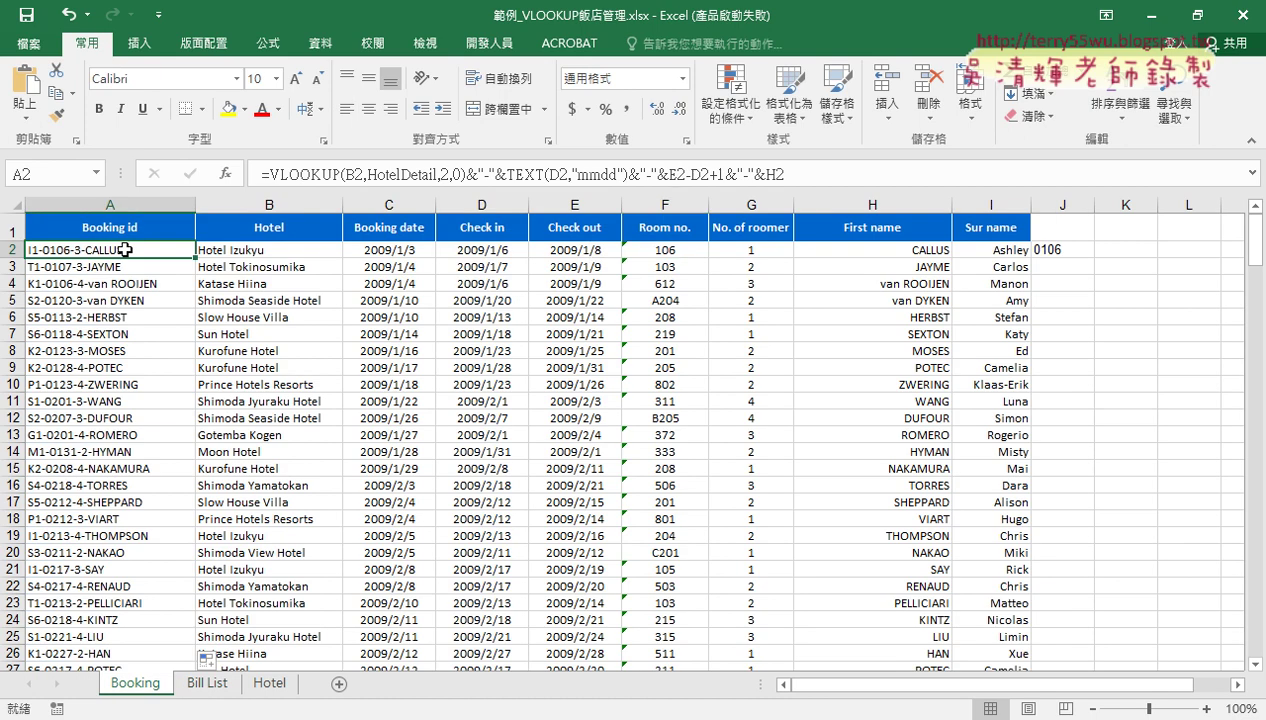
left_click(204, 686)
left_click(133, 683)
left_click(210, 688)
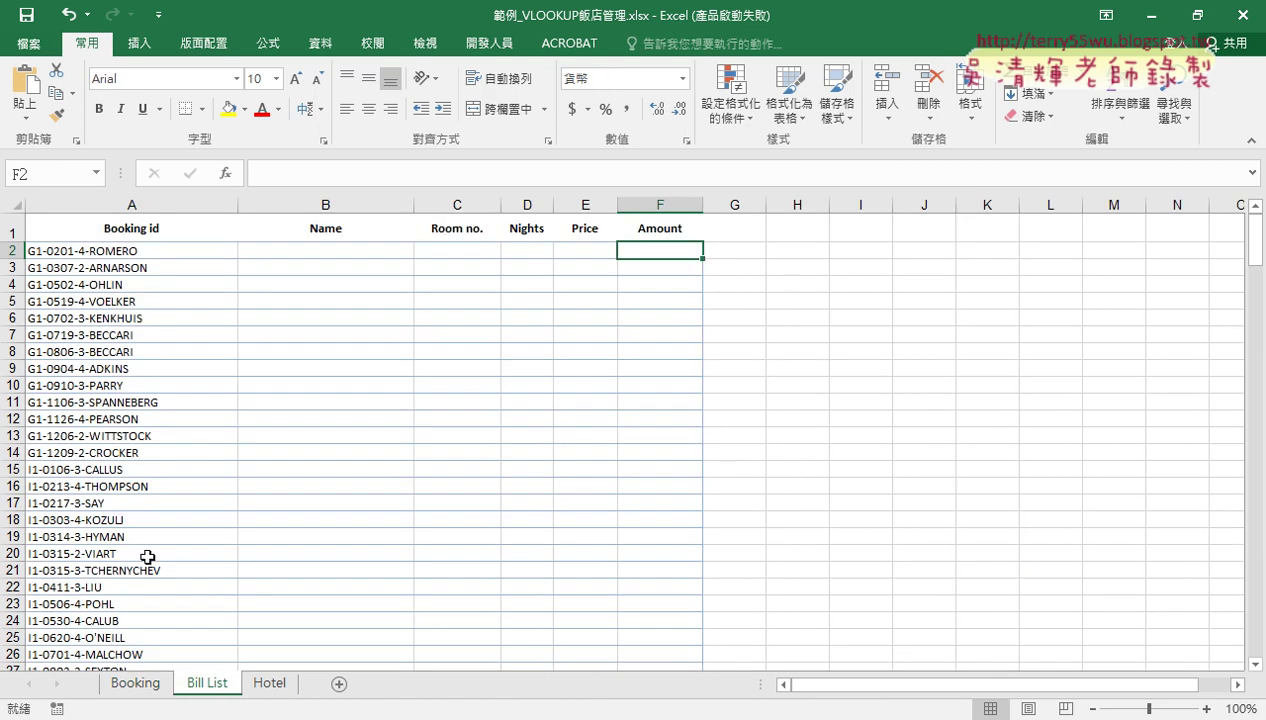
Open the 範例_VLOOKUP飯店管理 Google Doc from the Google Drive course folder
left_click(148, 682)
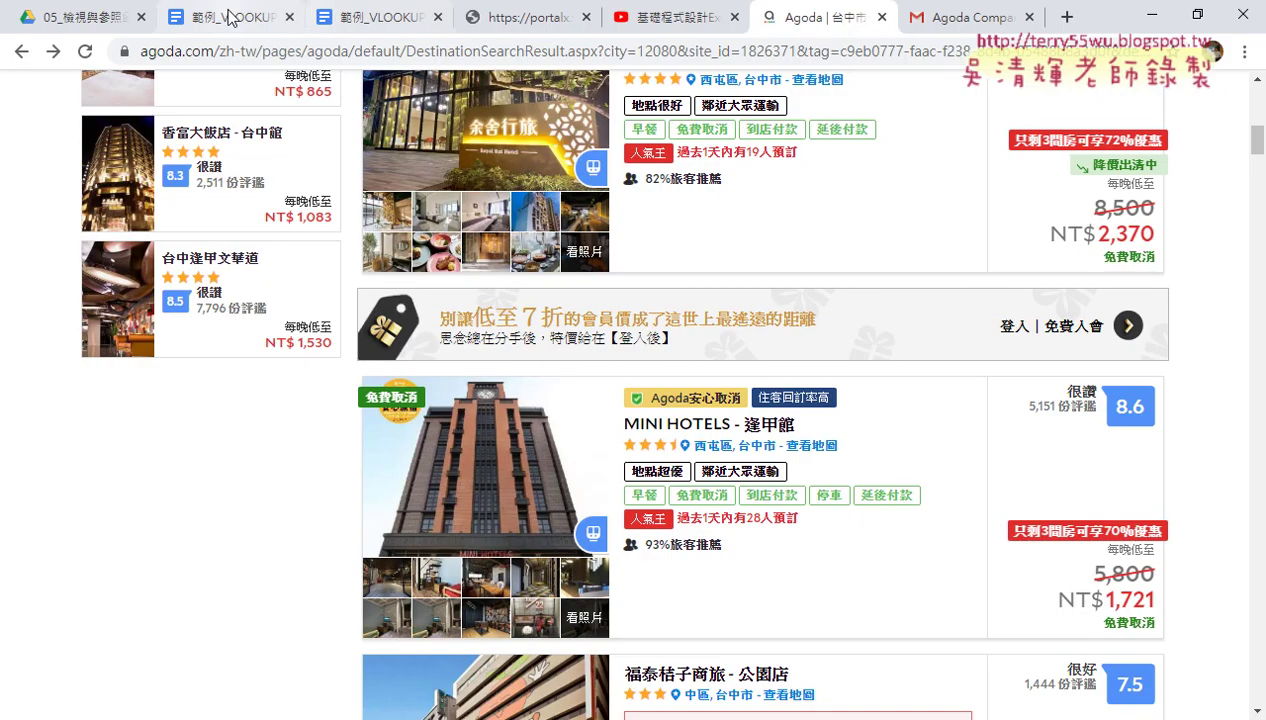
left_click(113, 15)
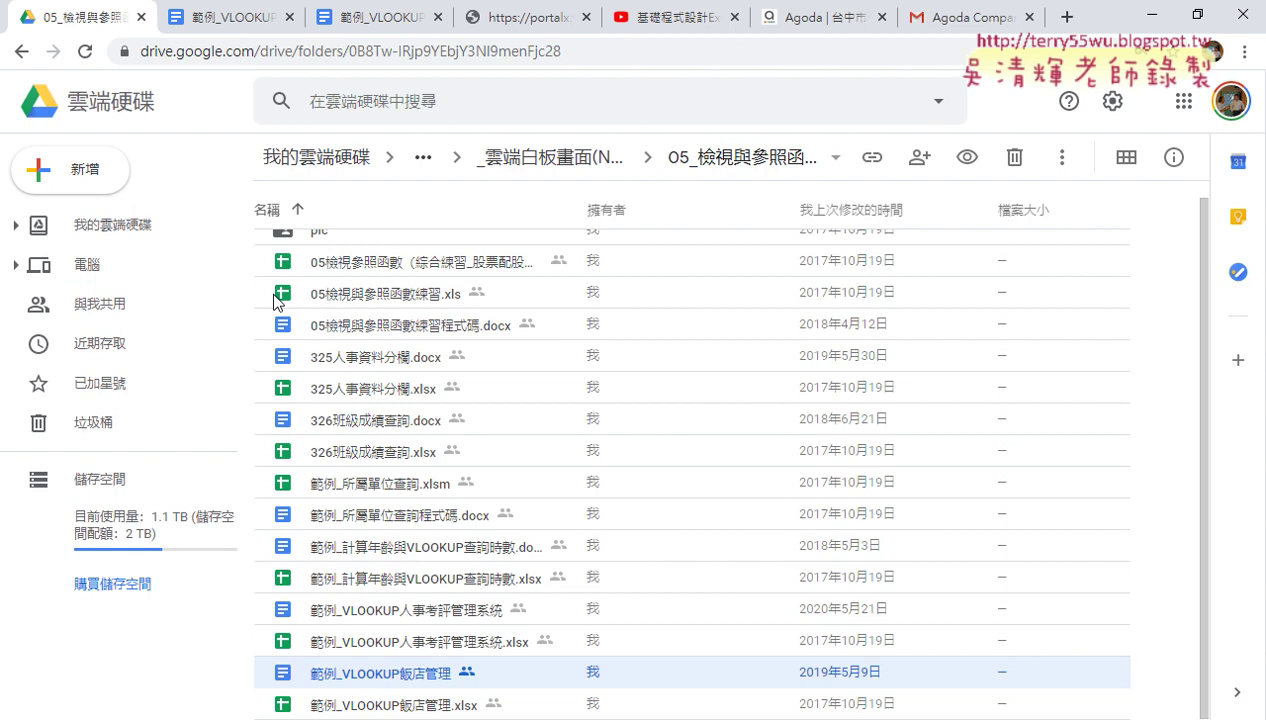
double_click(407, 672)
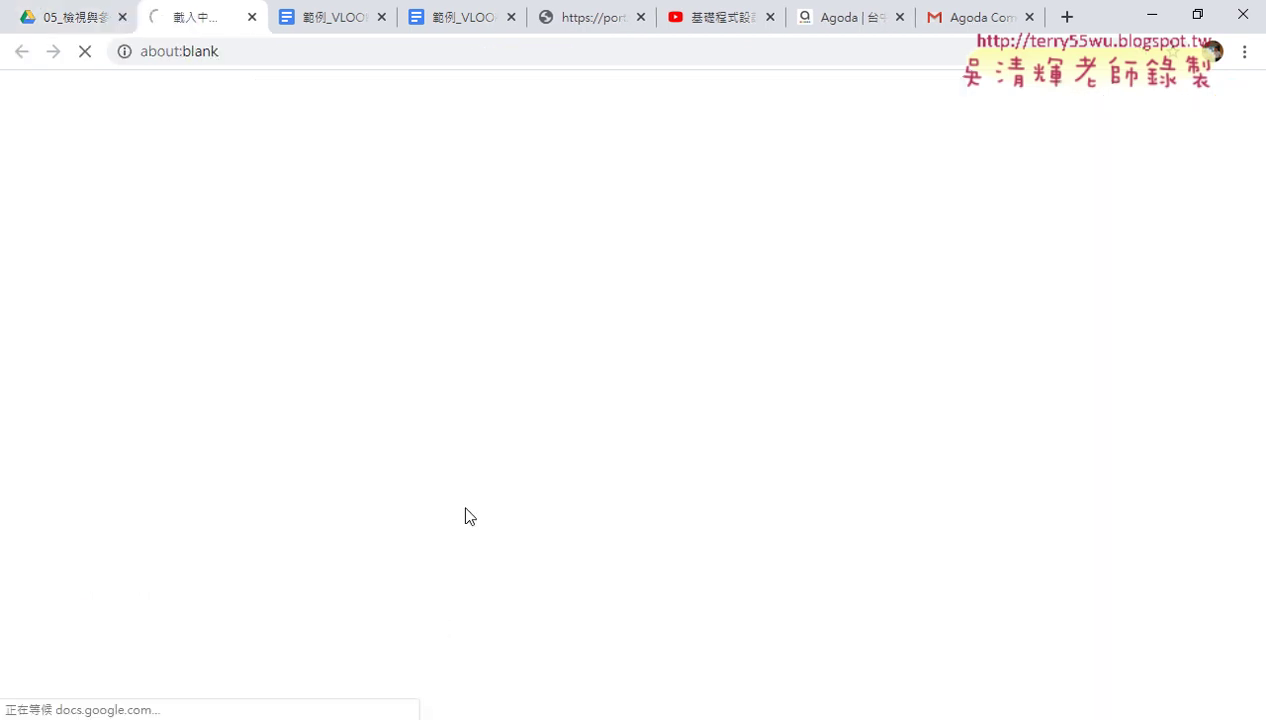
Scroll past 問題1 and 問題2 to the 2.解答 section and highlight its heading
scroll(334, 350, "down", 3)
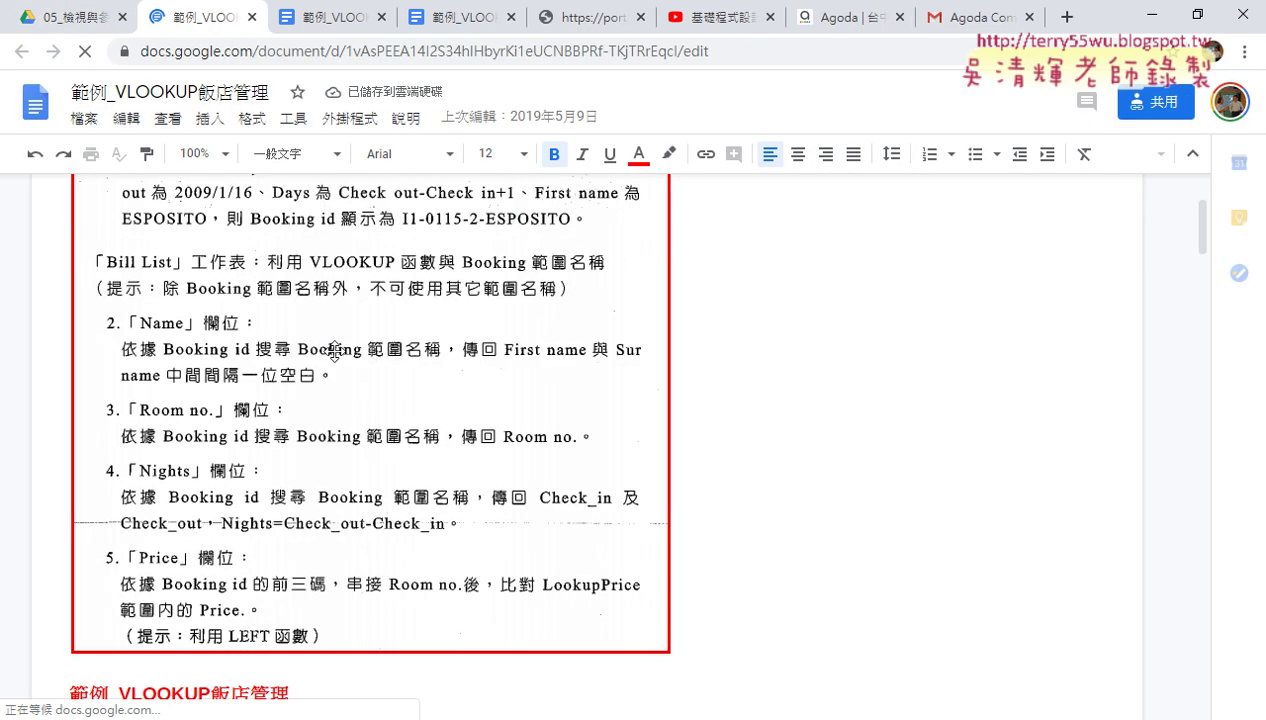
scroll(367, 376, "down", 5)
scroll(373, 374, "down", 3)
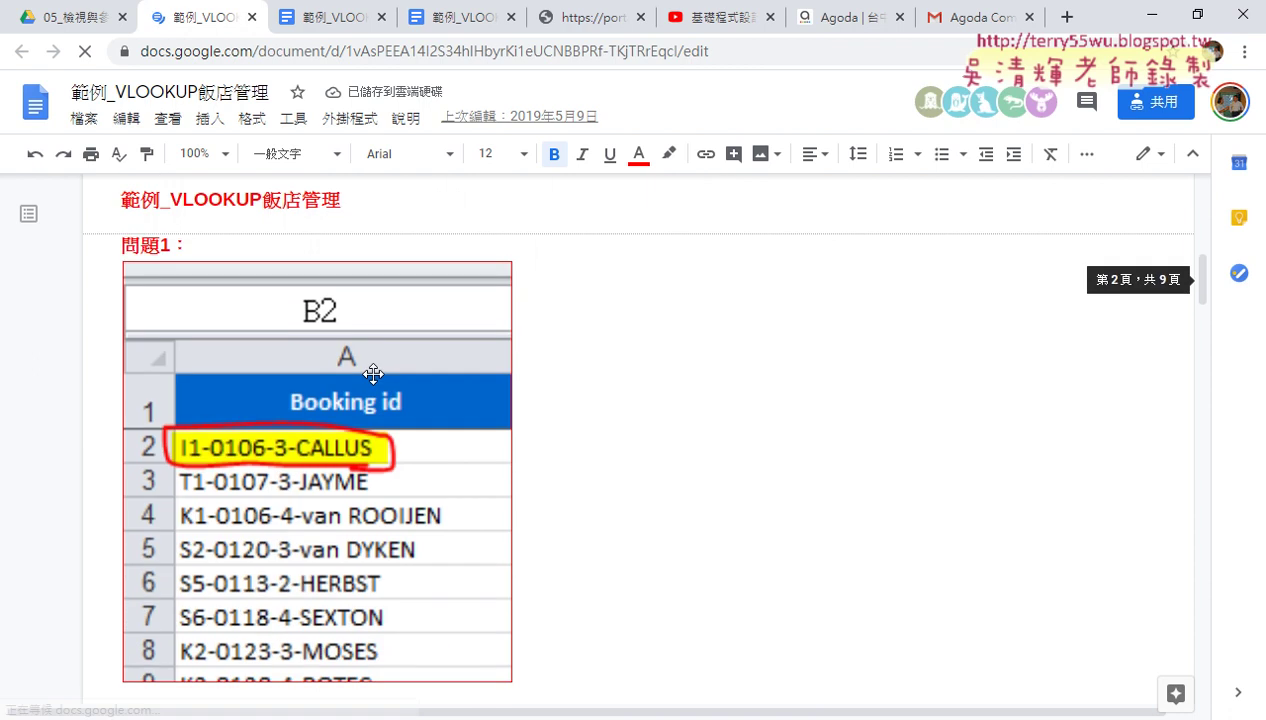
scroll(430, 455, "down", 4)
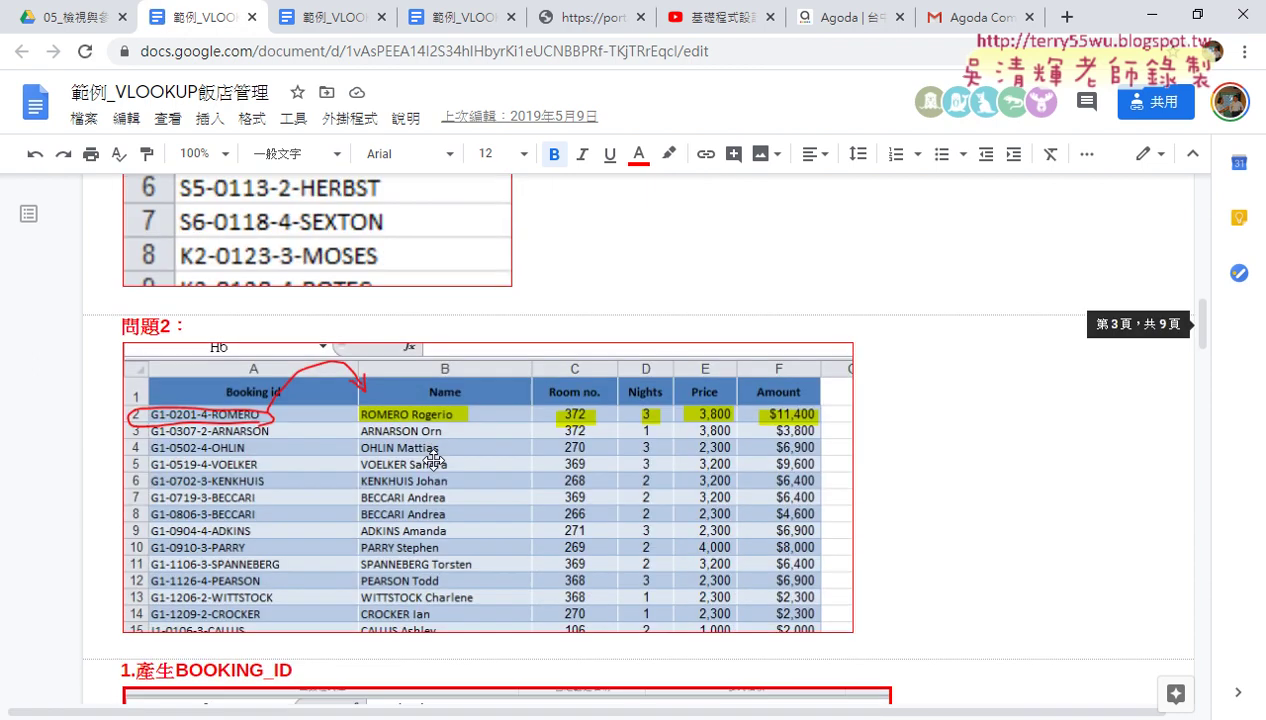
scroll(433, 458, "down", 3)
scroll(420, 420, "down", 2)
scroll(405, 380, "down", 2)
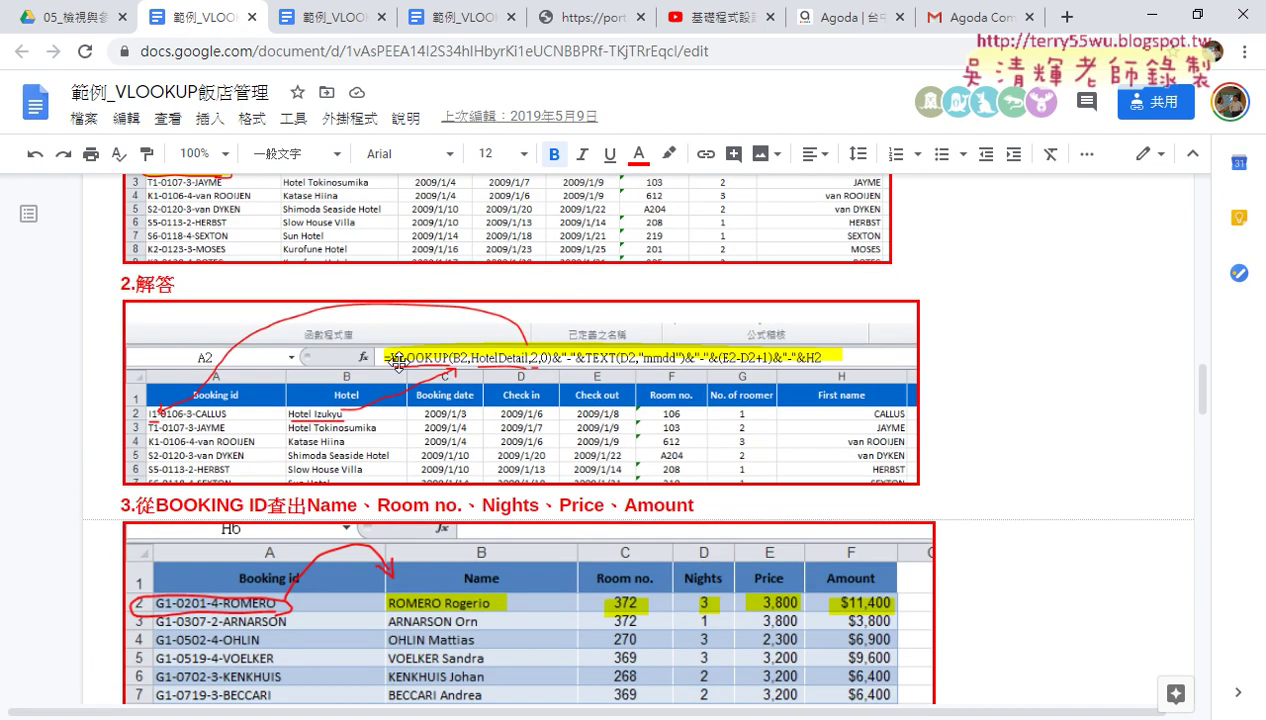
left_click_drag(186, 284, 122, 285)
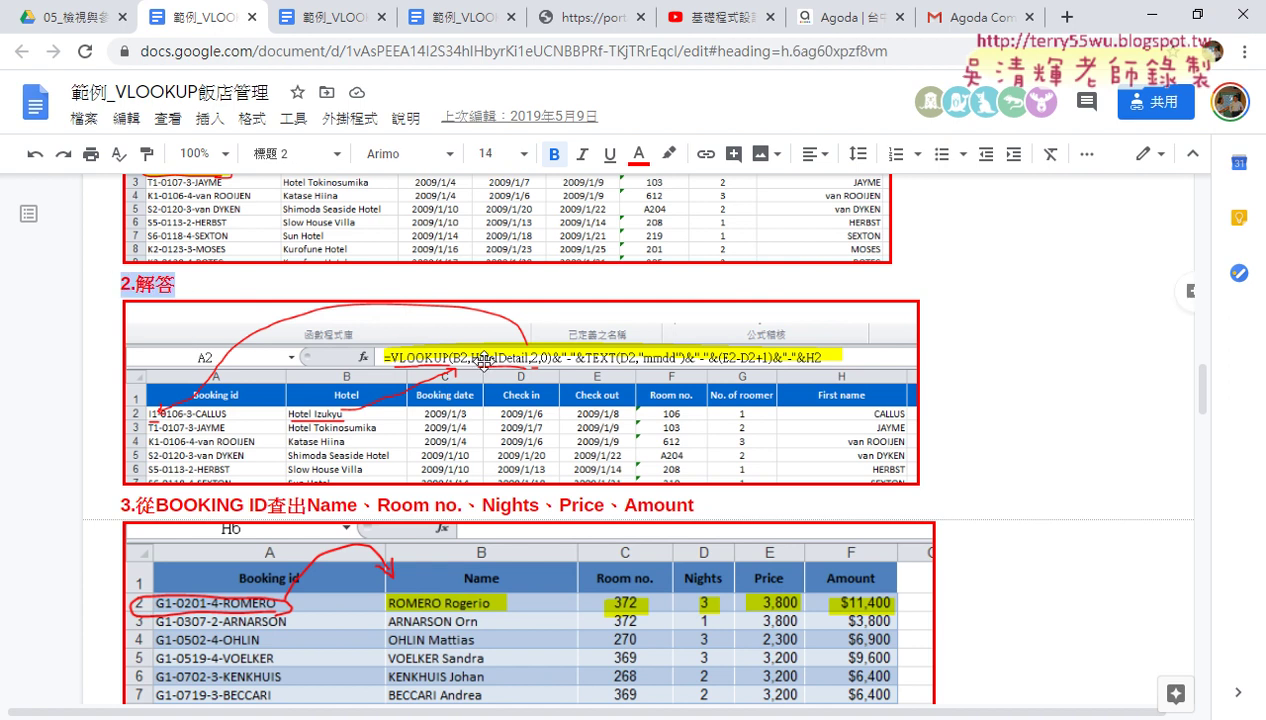